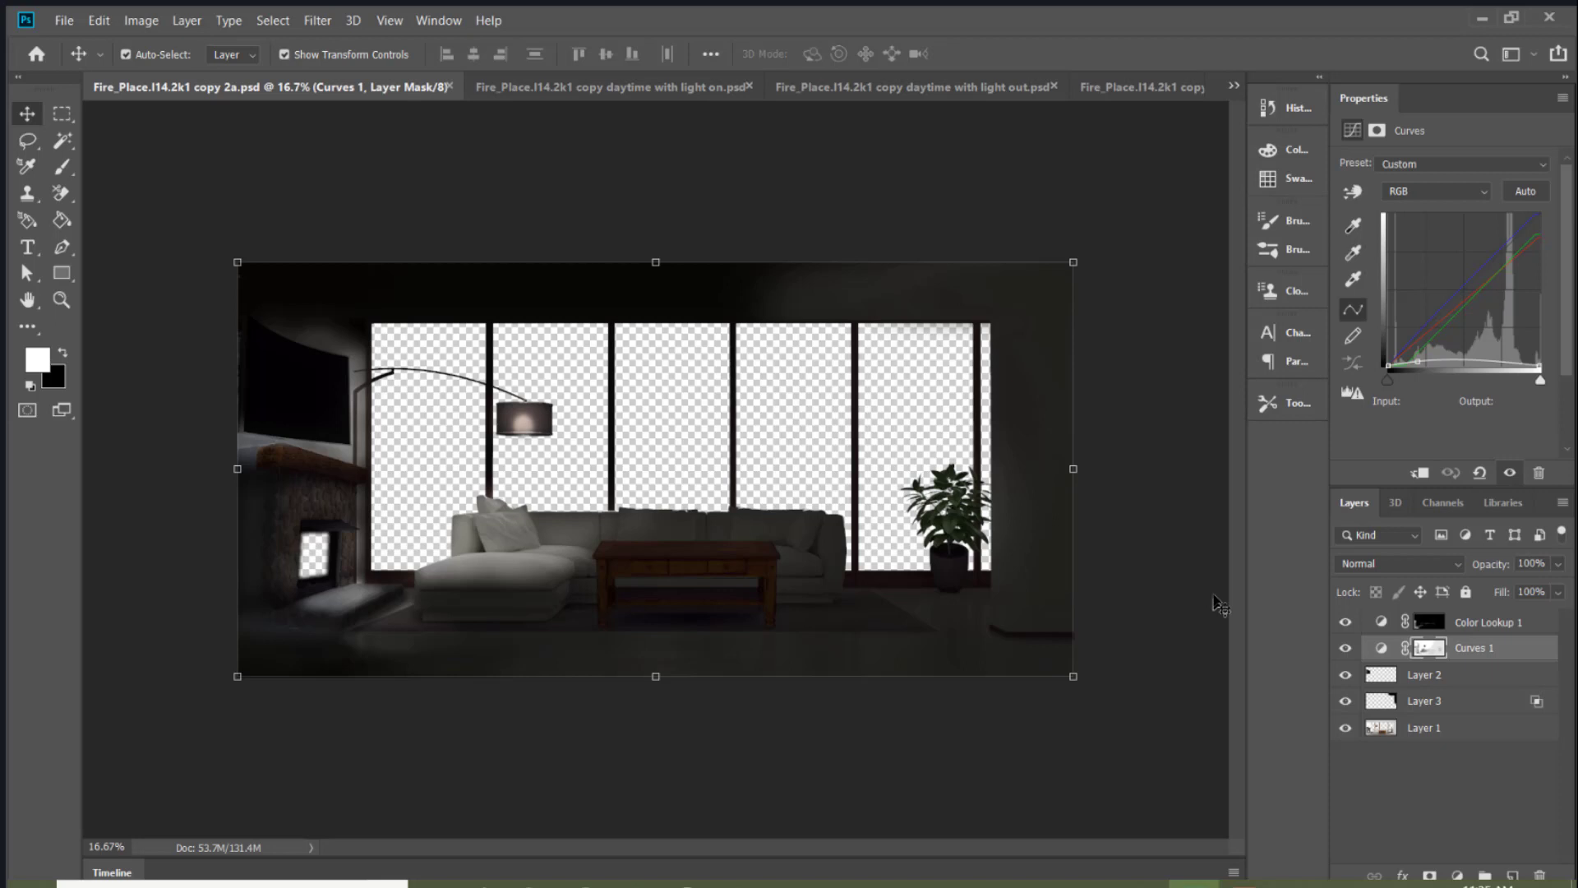
In the "daytime with light out" document, paint white on the Curves 1 mask with a 700 px brush to darken the sofa and lamp
click(578, 87)
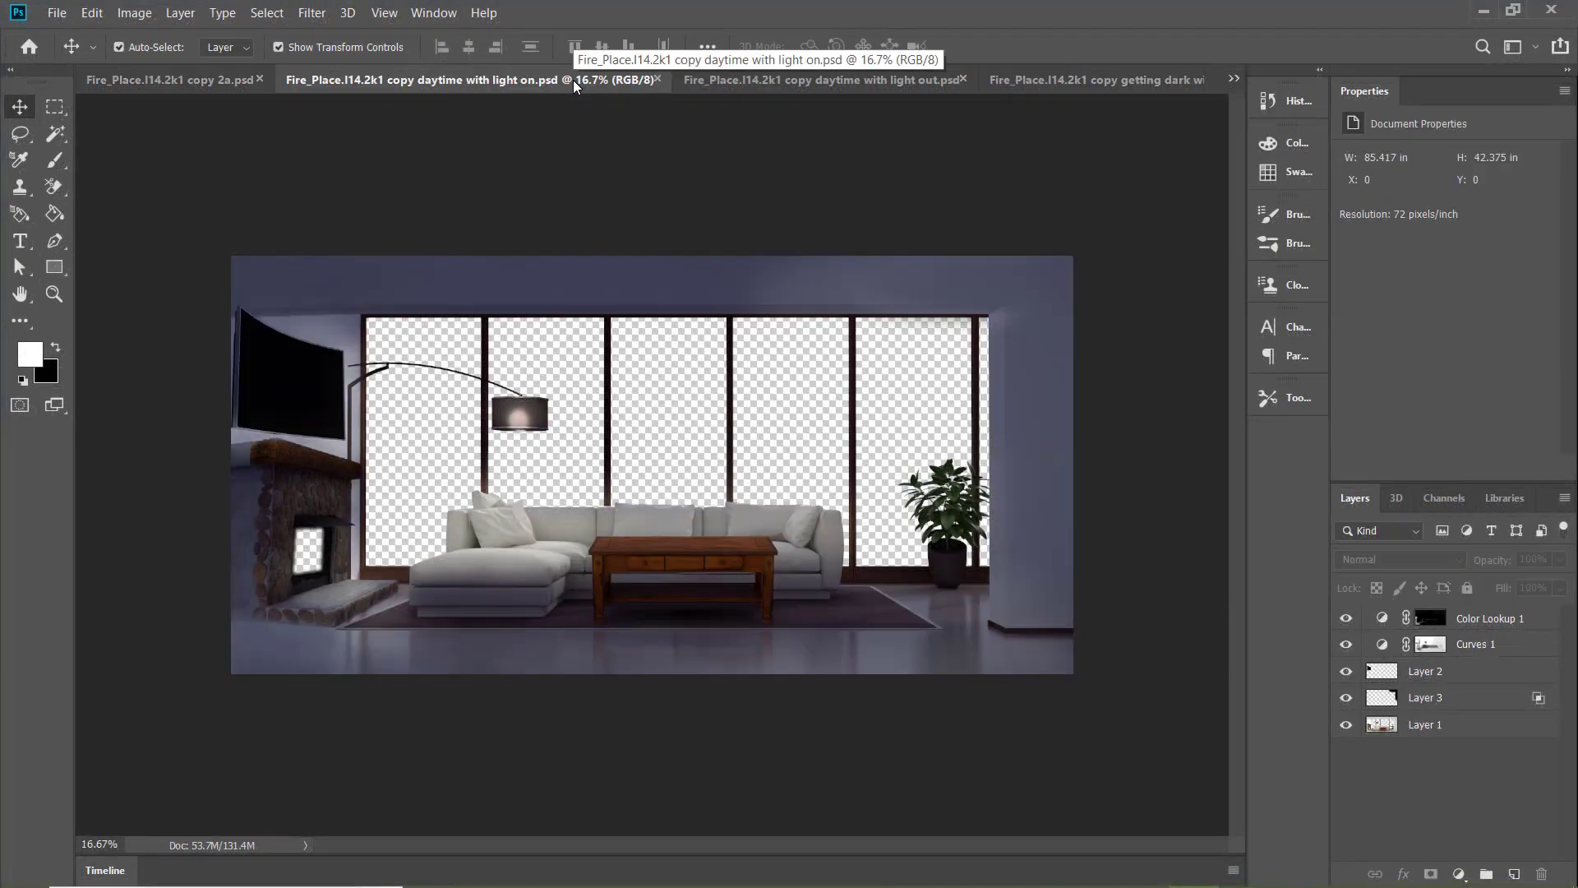
click(772, 79)
key(b)
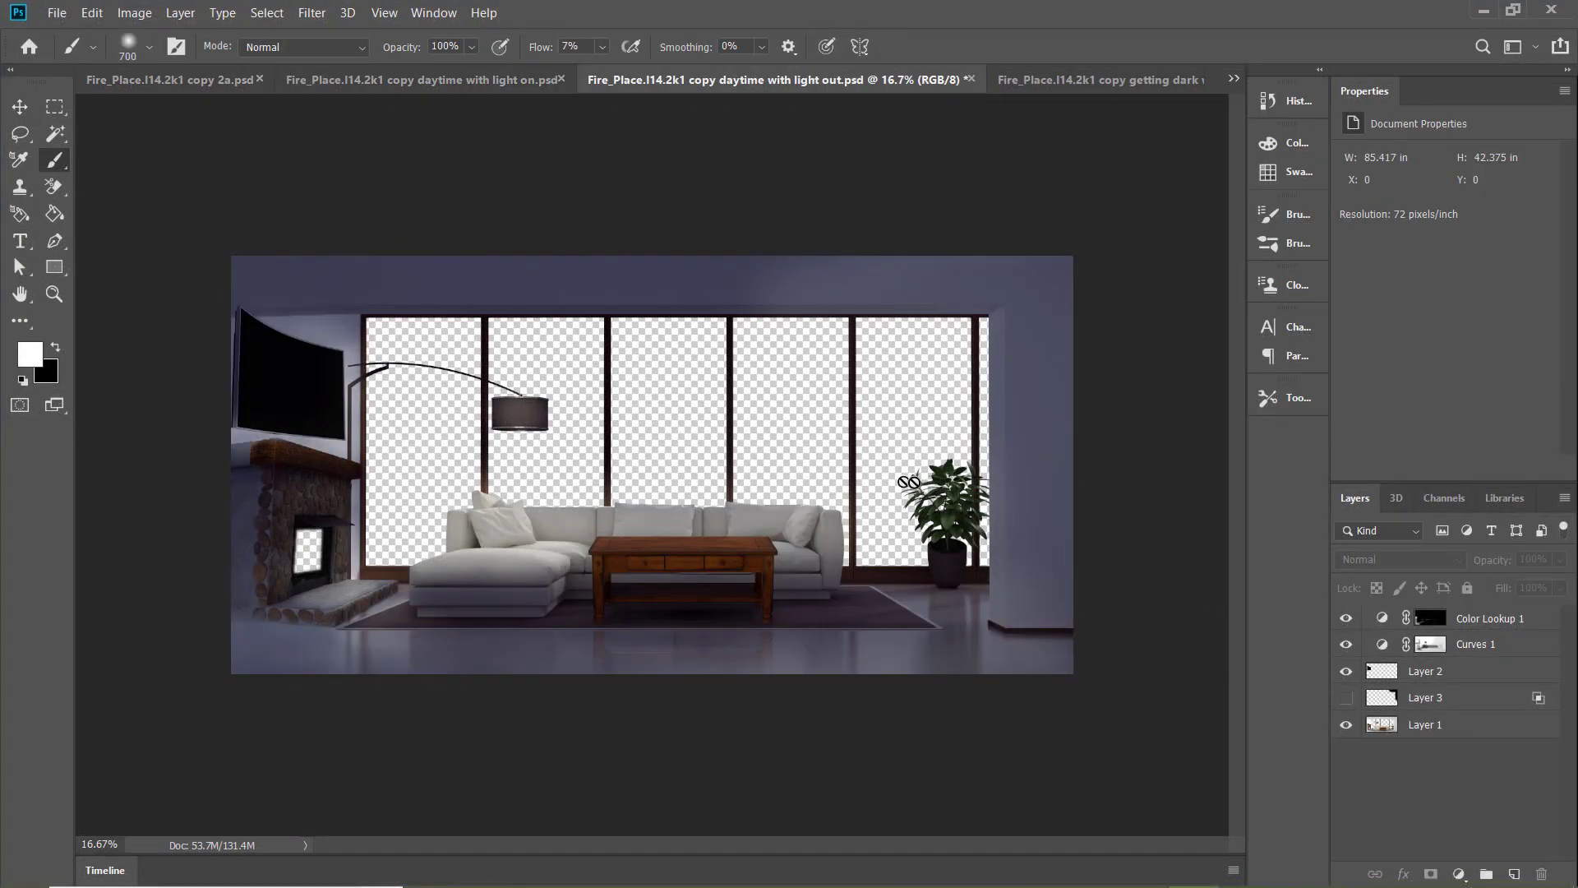
click(1516, 651)
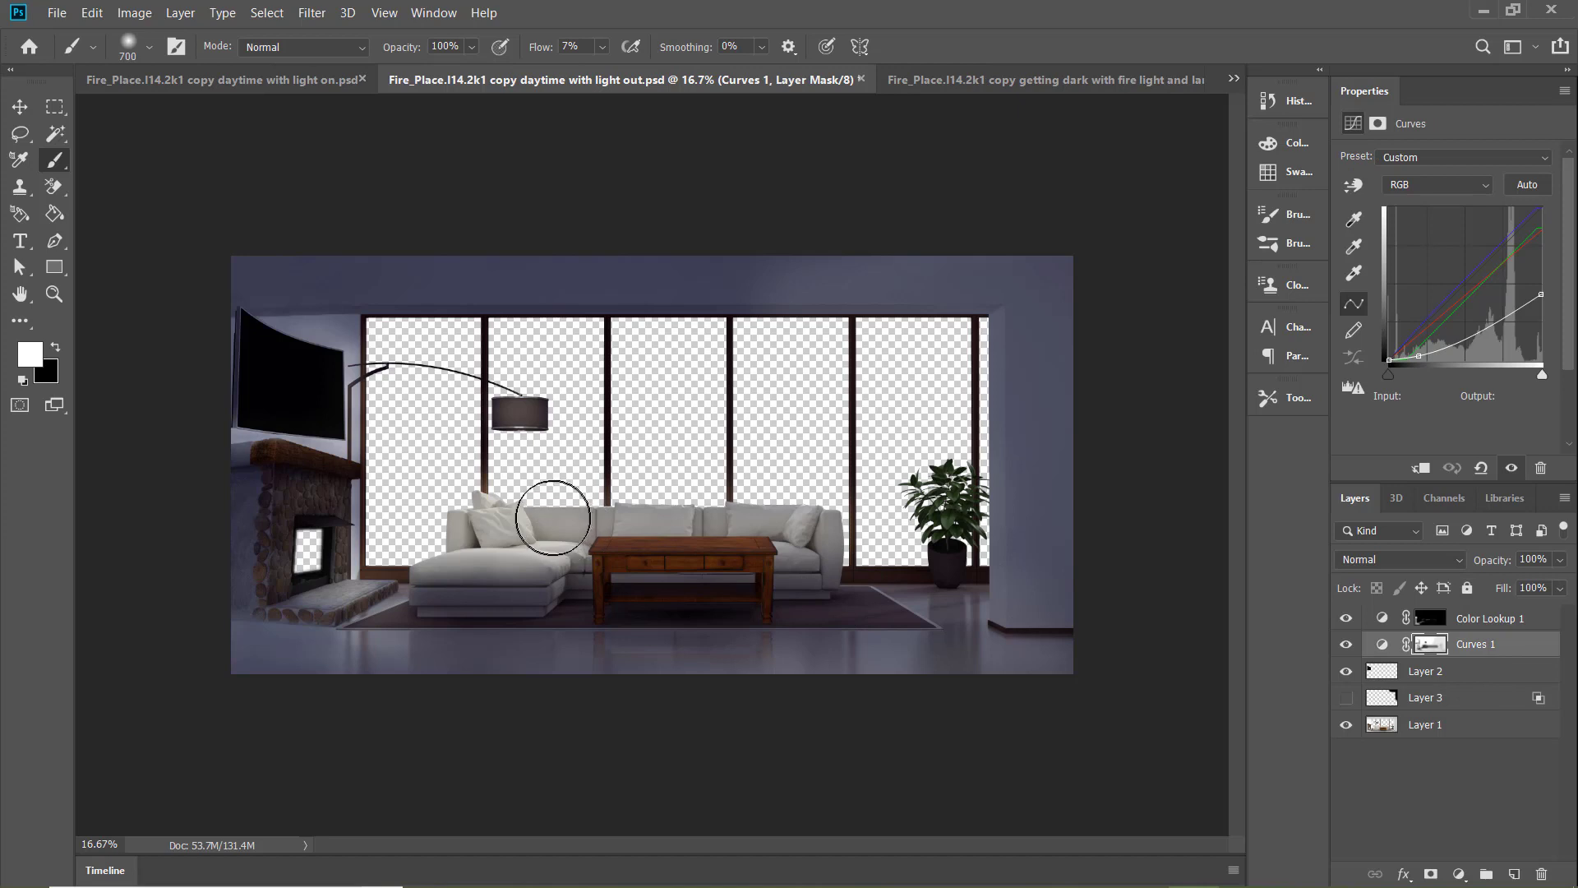
mouse_move(519, 536)
mouse_down()
mouse_move(439, 559)
mouse_move(691, 518)
mouse_move(723, 521)
mouse_move(562, 531)
mouse_move(805, 541)
mouse_move(419, 554)
mouse_move(508, 560)
mouse_move(454, 507)
mouse_up()
mouse_move(516, 417)
mouse_down()
mouse_move(558, 408)
mouse_move(460, 396)
mouse_up()
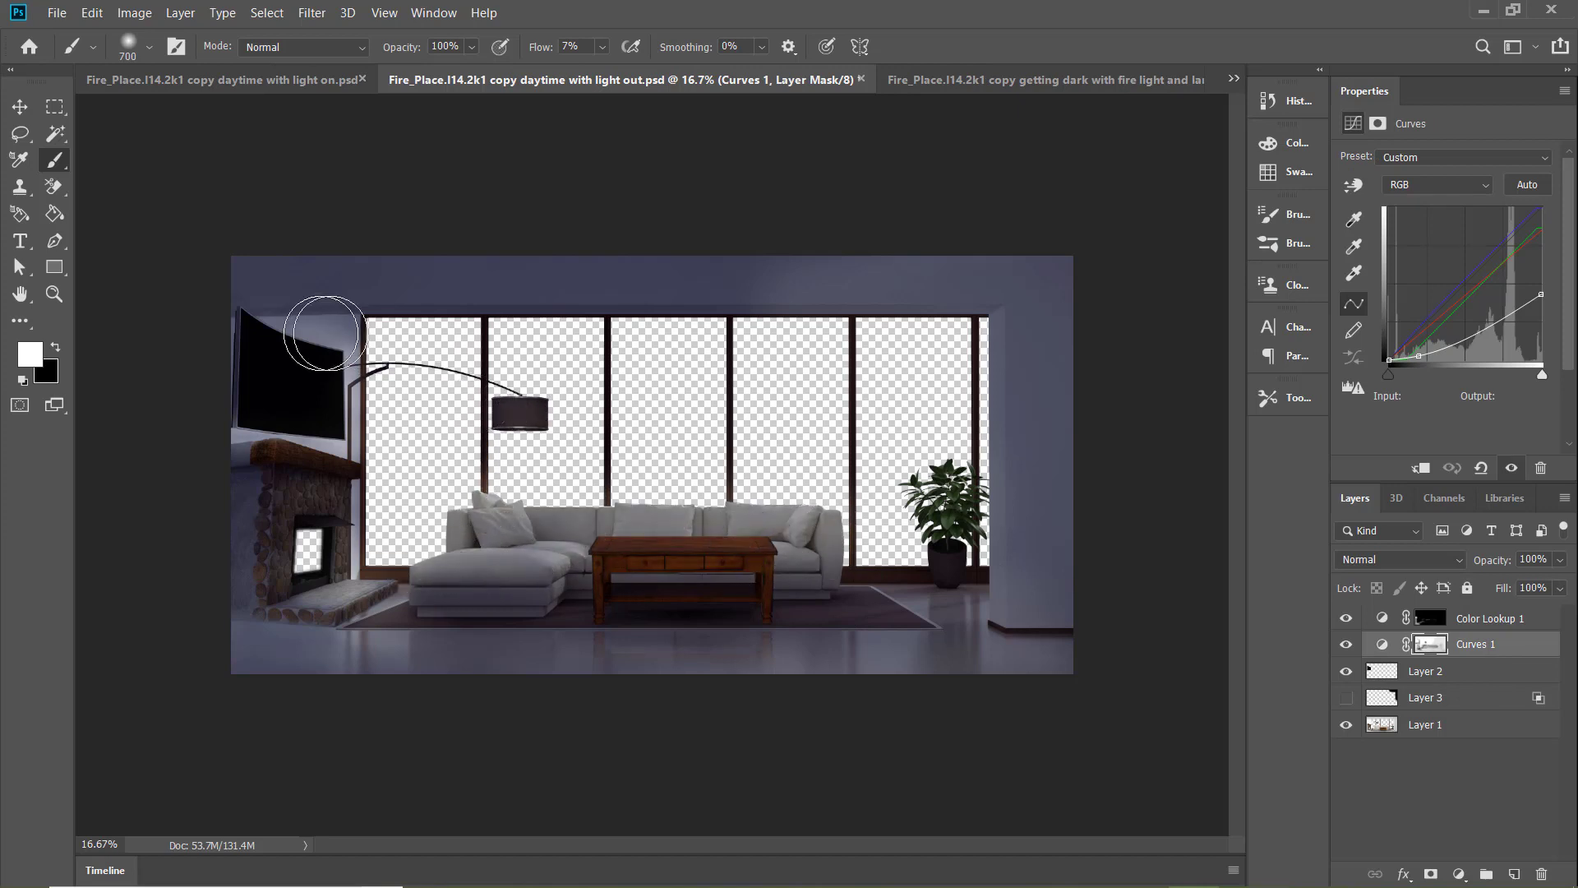
Darken the wall beside the TV and fireplace, reduce the brush to 250 px, and darken the chaise base on the Curves 1 mask
drag(353, 407, 357, 535)
key(bracketleft)
key(bracketleft)
key(bracketleft)
key(bracketleft)
key(bracketleft)
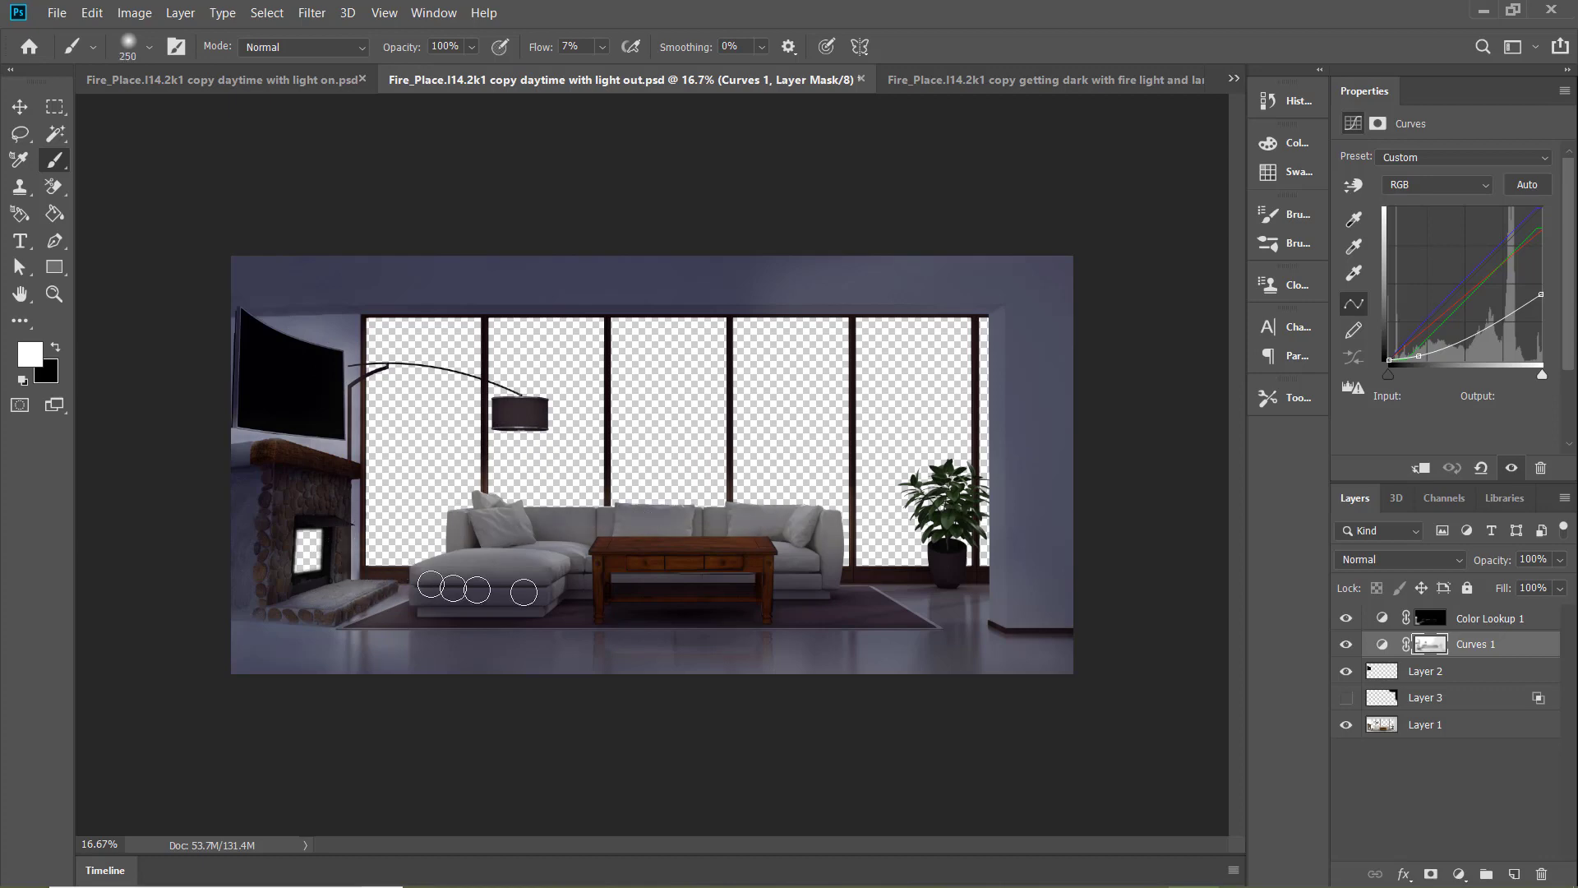
Set the brush to 100 px with 20% flow and darken the chaise's lower edge on the Curves 1 mask
key(bracketright)
key(bracketright)
key(bracketright)
key(bracketright)
key(bracketright)
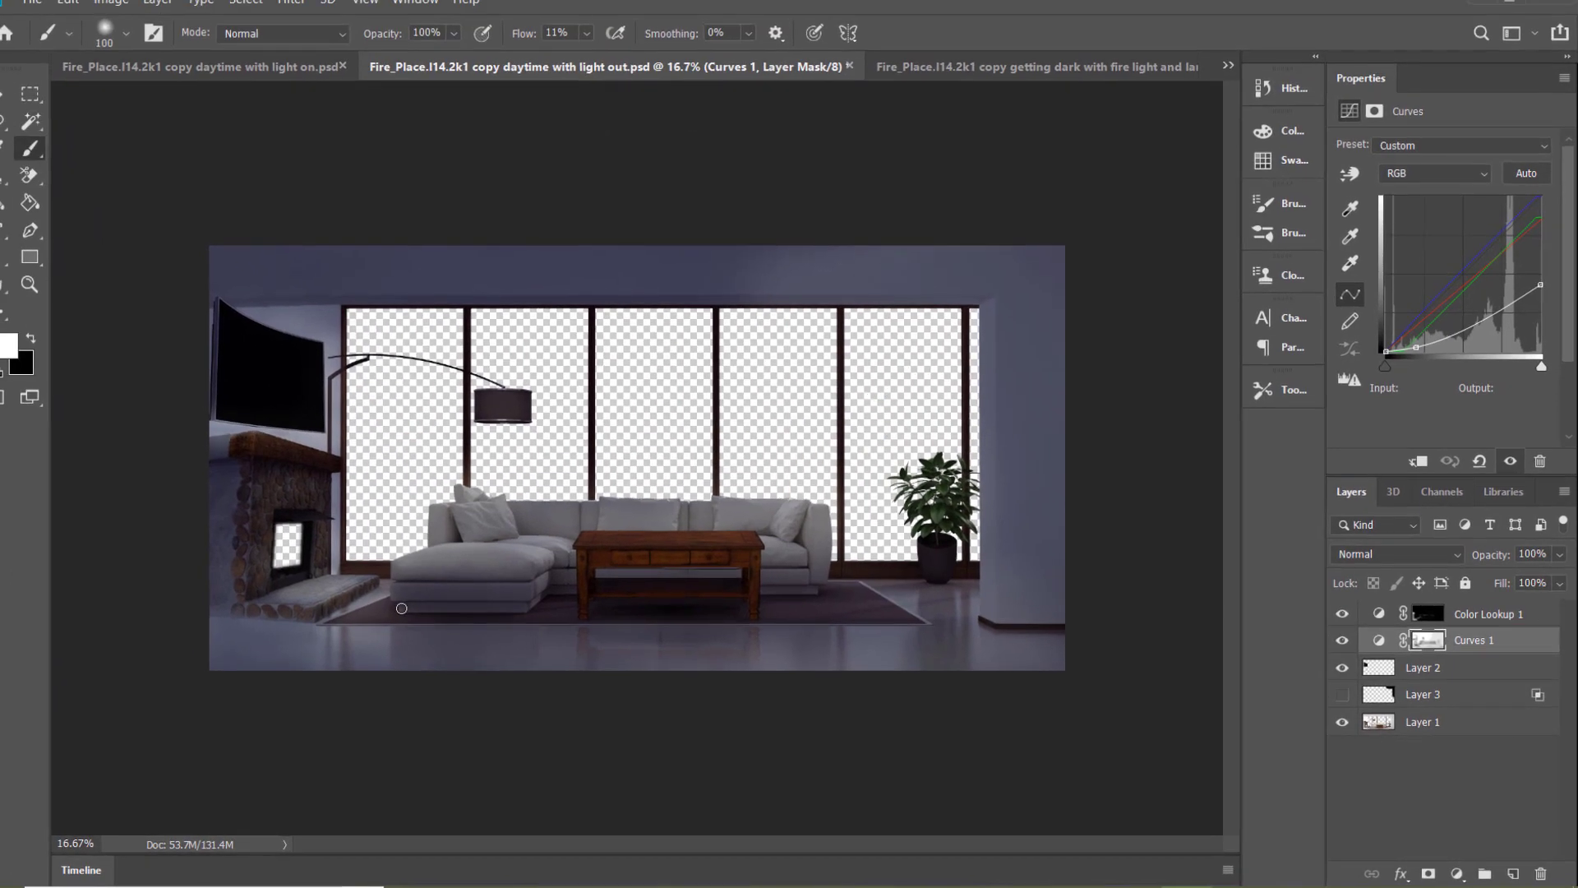
click(586, 33)
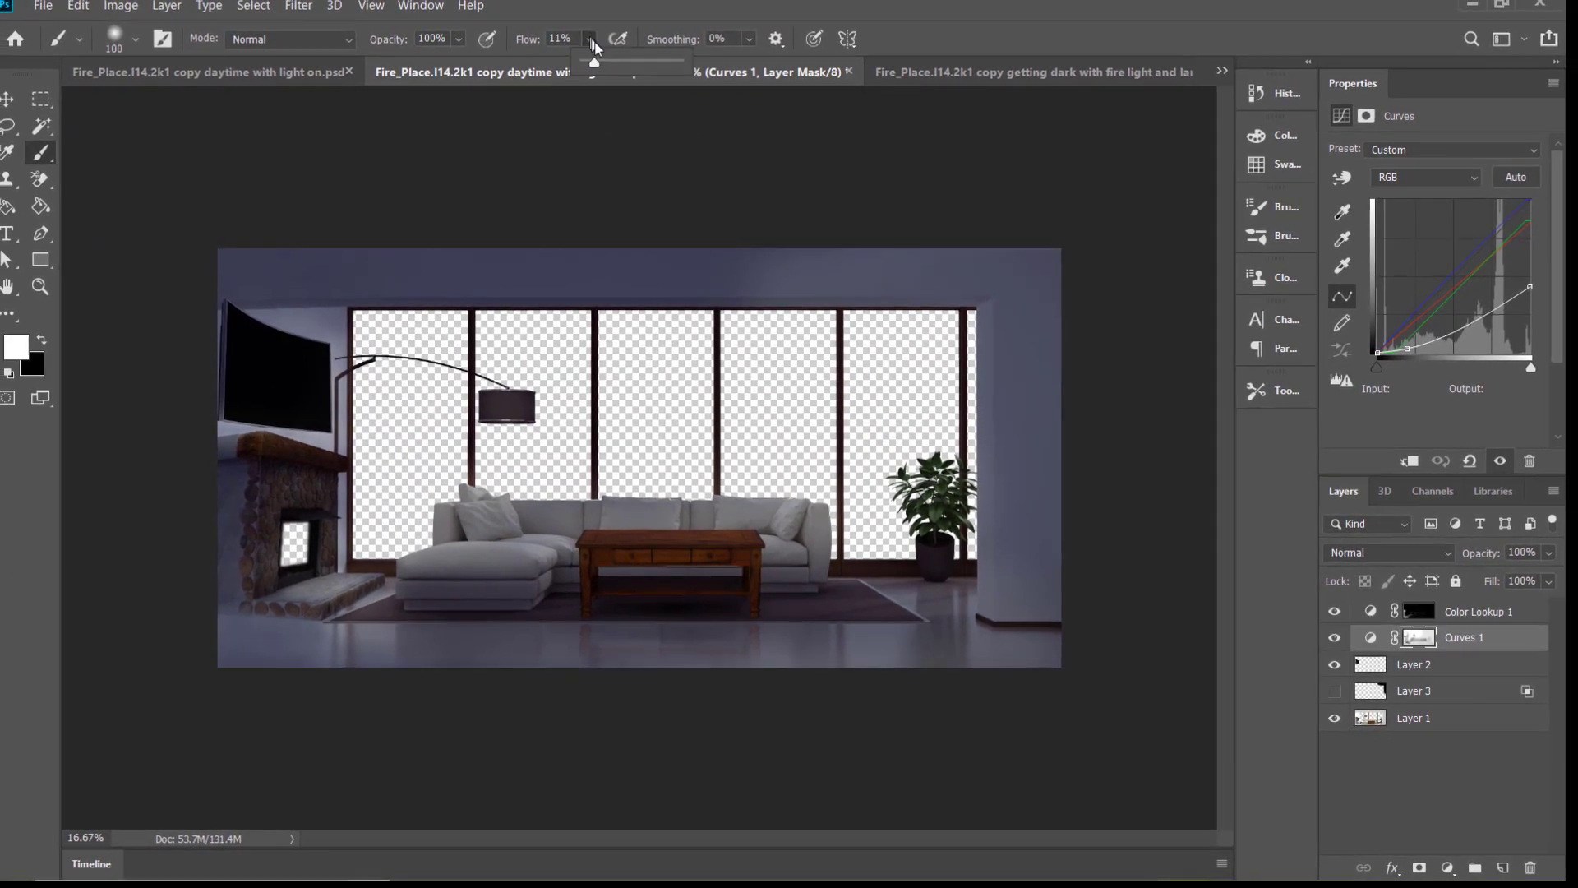
click(529, 606)
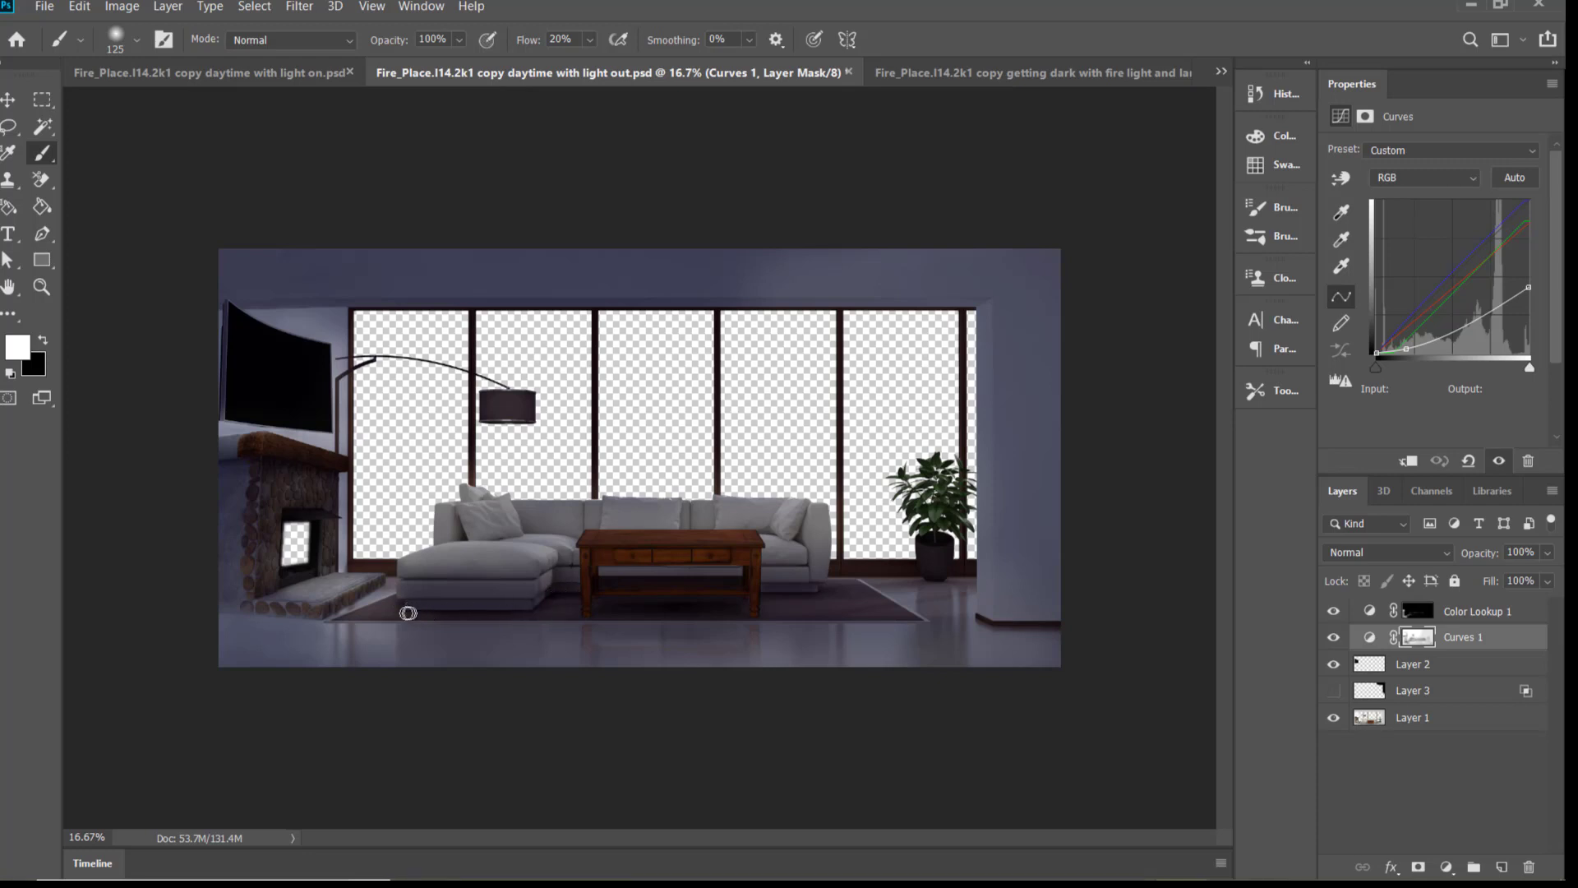
Set the brush flow to 8% and darken the sofa at 500 px and the beam above the windows at 200 px
click(590, 39)
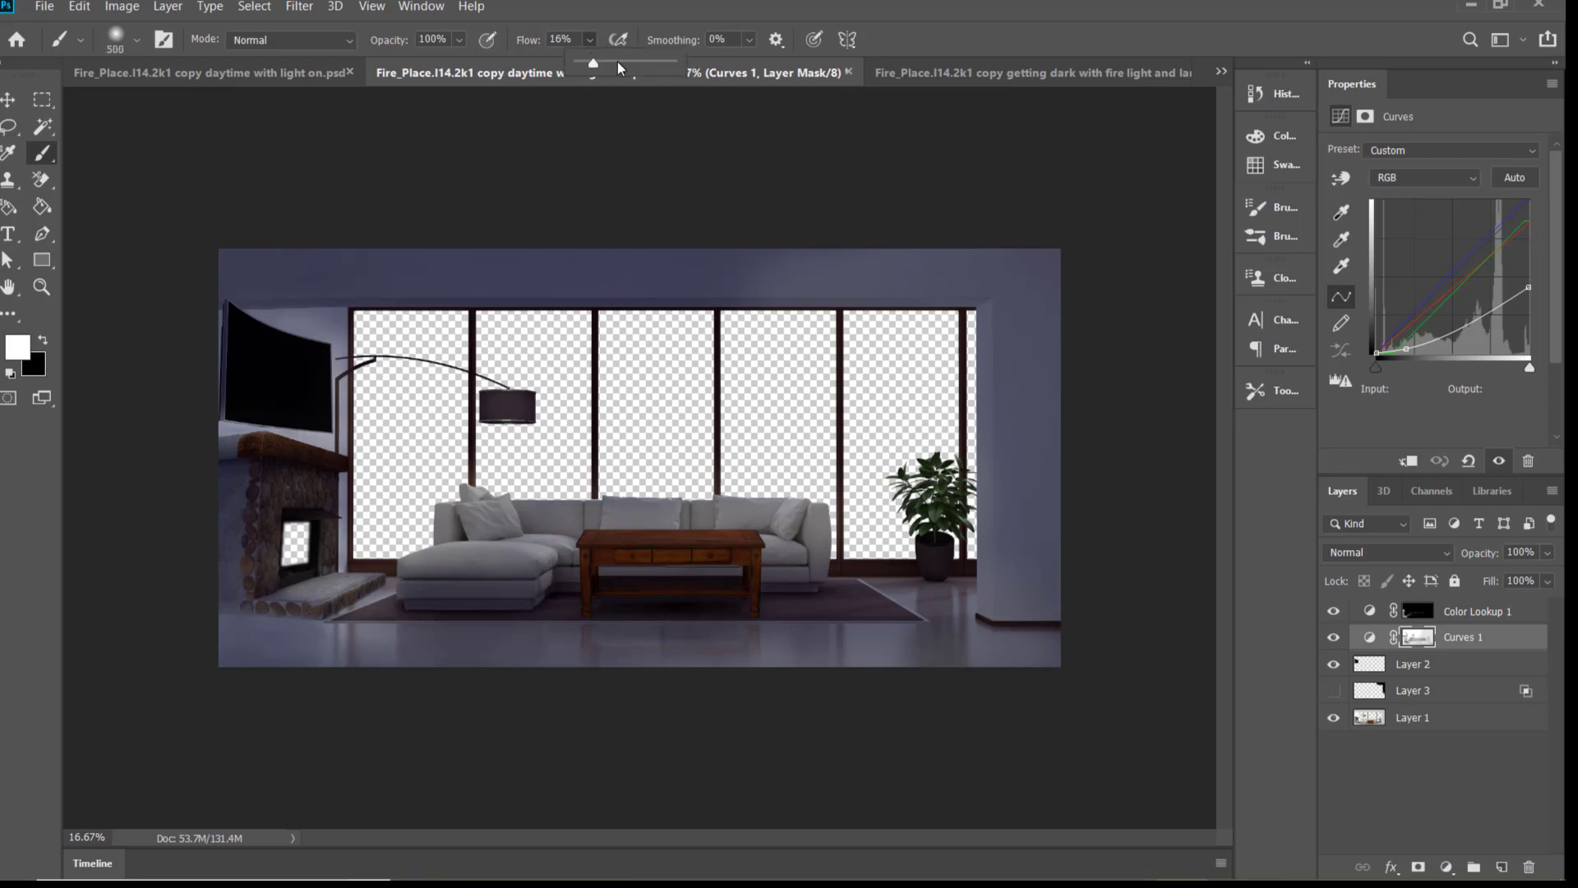
mouse_move(536, 526)
mouse_down()
mouse_move(821, 531)
mouse_move(462, 508)
mouse_up()
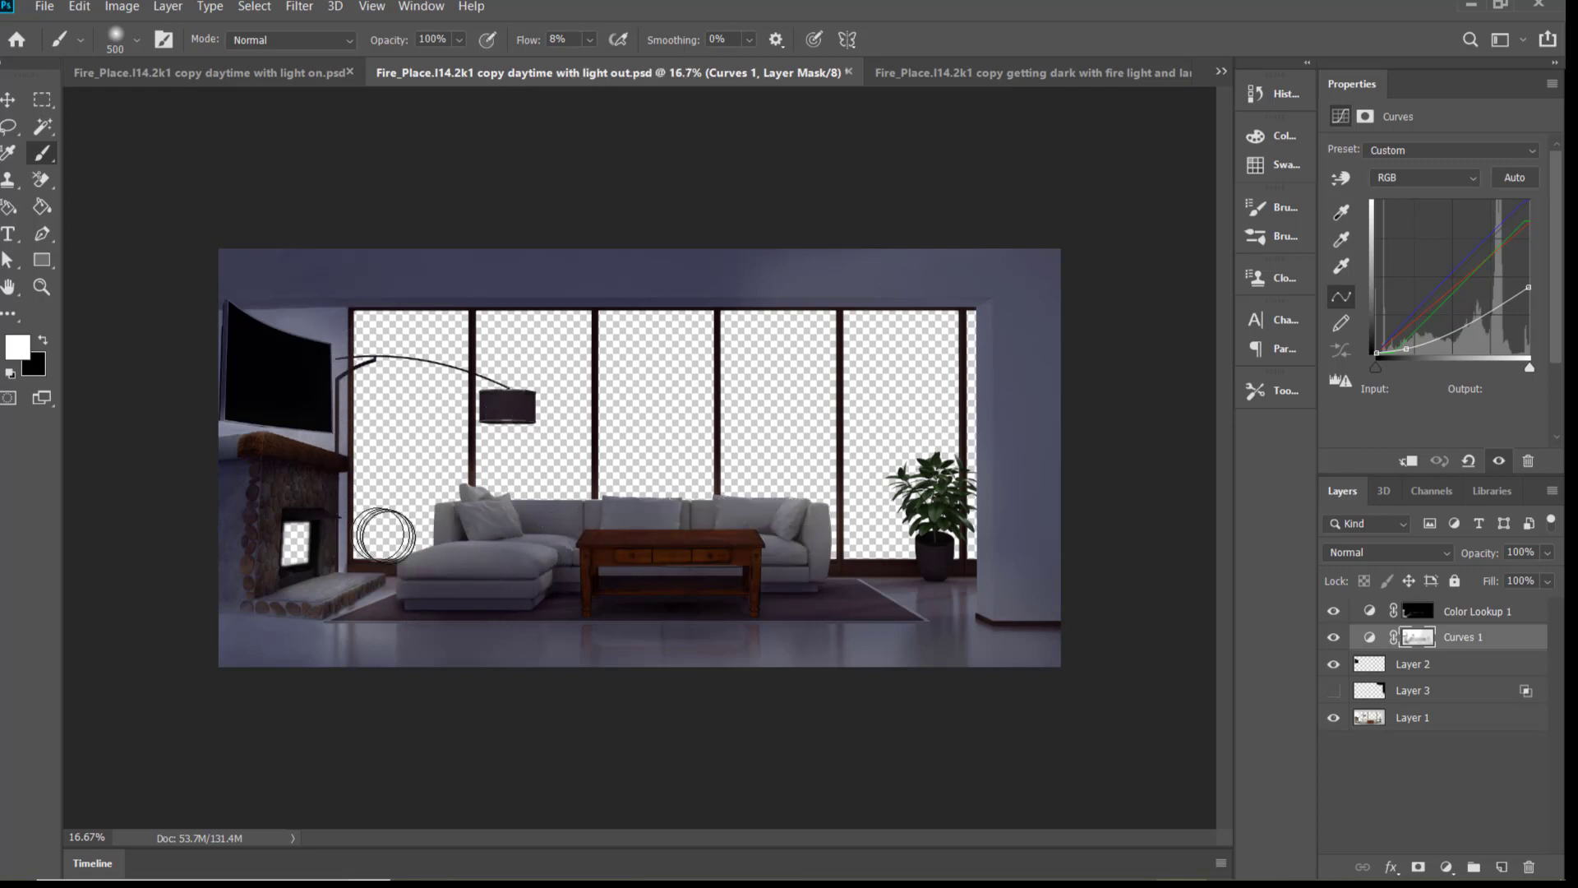
key(bracketleft)
key(bracketleft)
key(bracketleft)
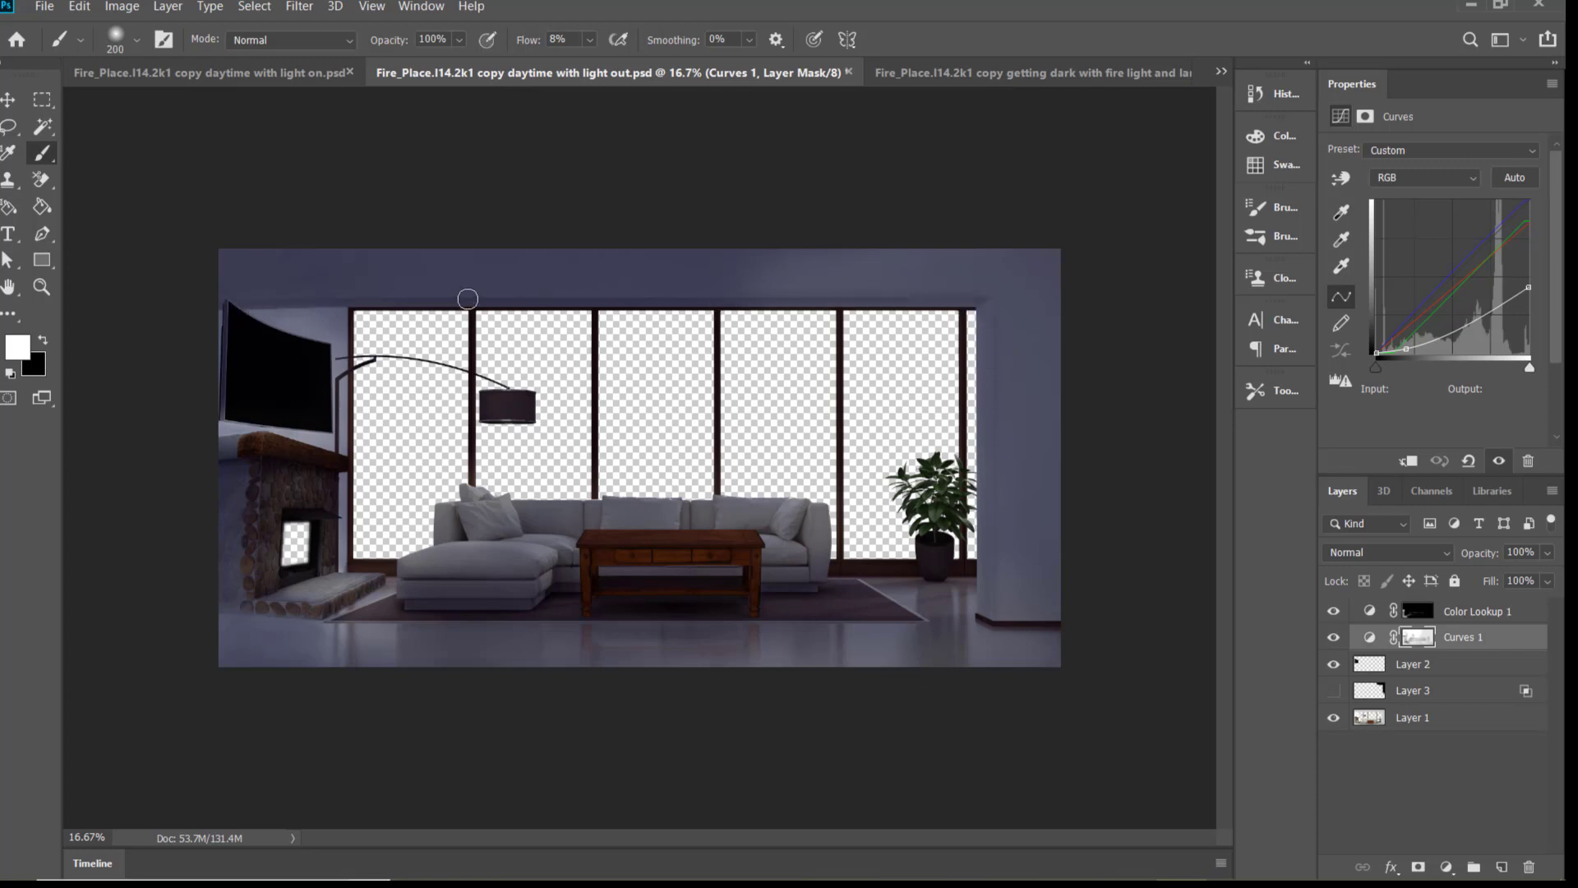
Enlarge the brush to 800 px and darken the sofa and coffee table area on the Curves 1 mask
key(bracketright)
key(bracketright)
key(bracketright)
key(bracketright)
key(bracketright)
key(bracketright)
key(bracketright)
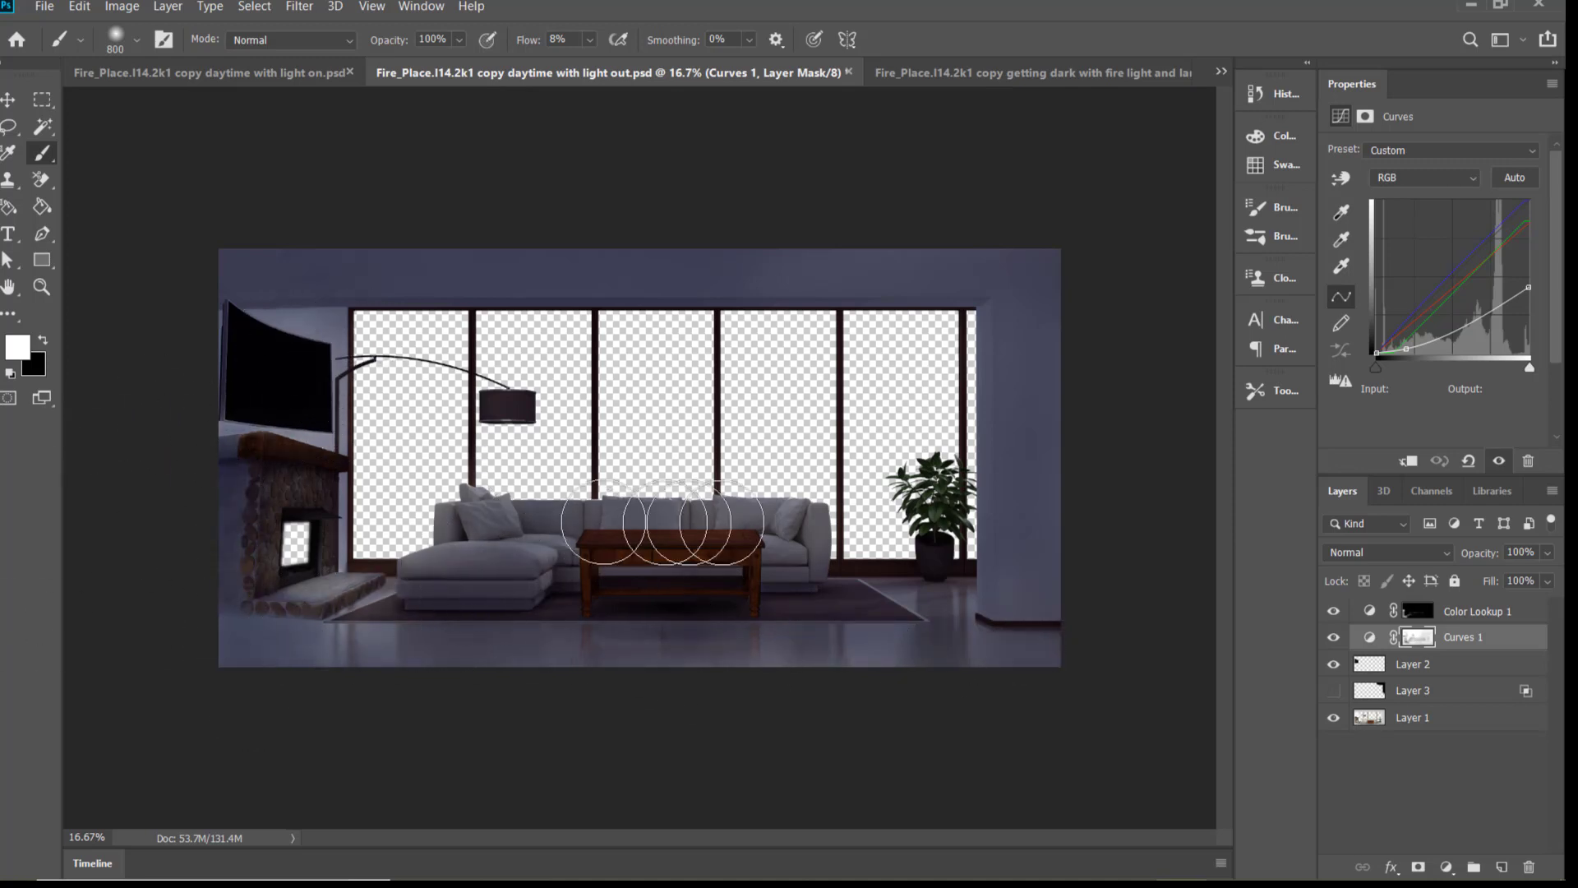
Compare the room's brightness between the "daytime with light on" and "daytime with light out" documents
click(262, 78)
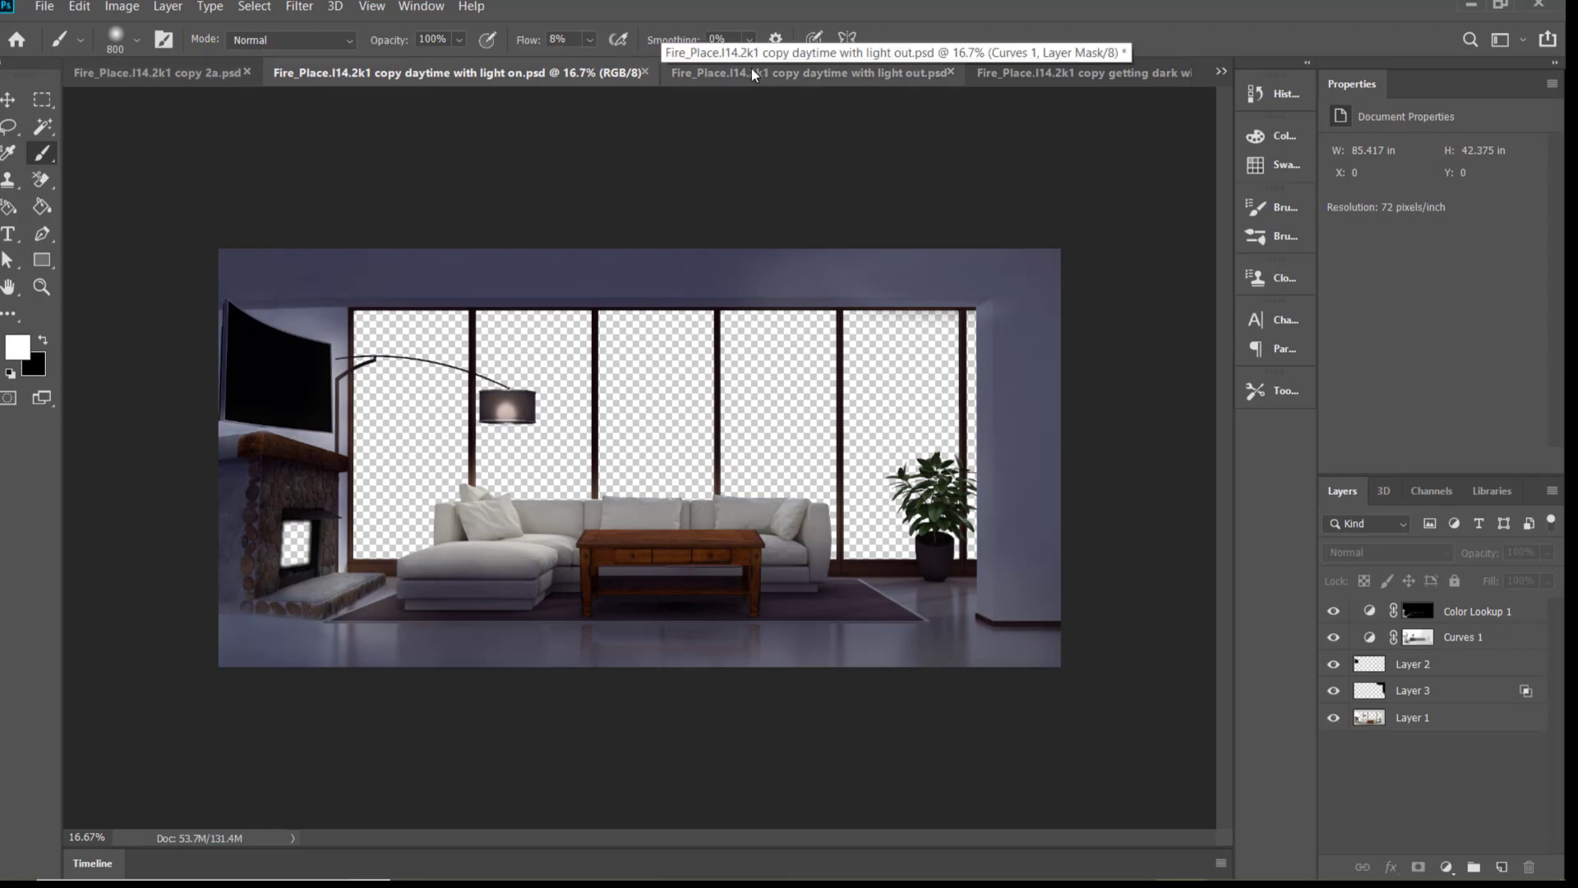
click(682, 74)
click(633, 74)
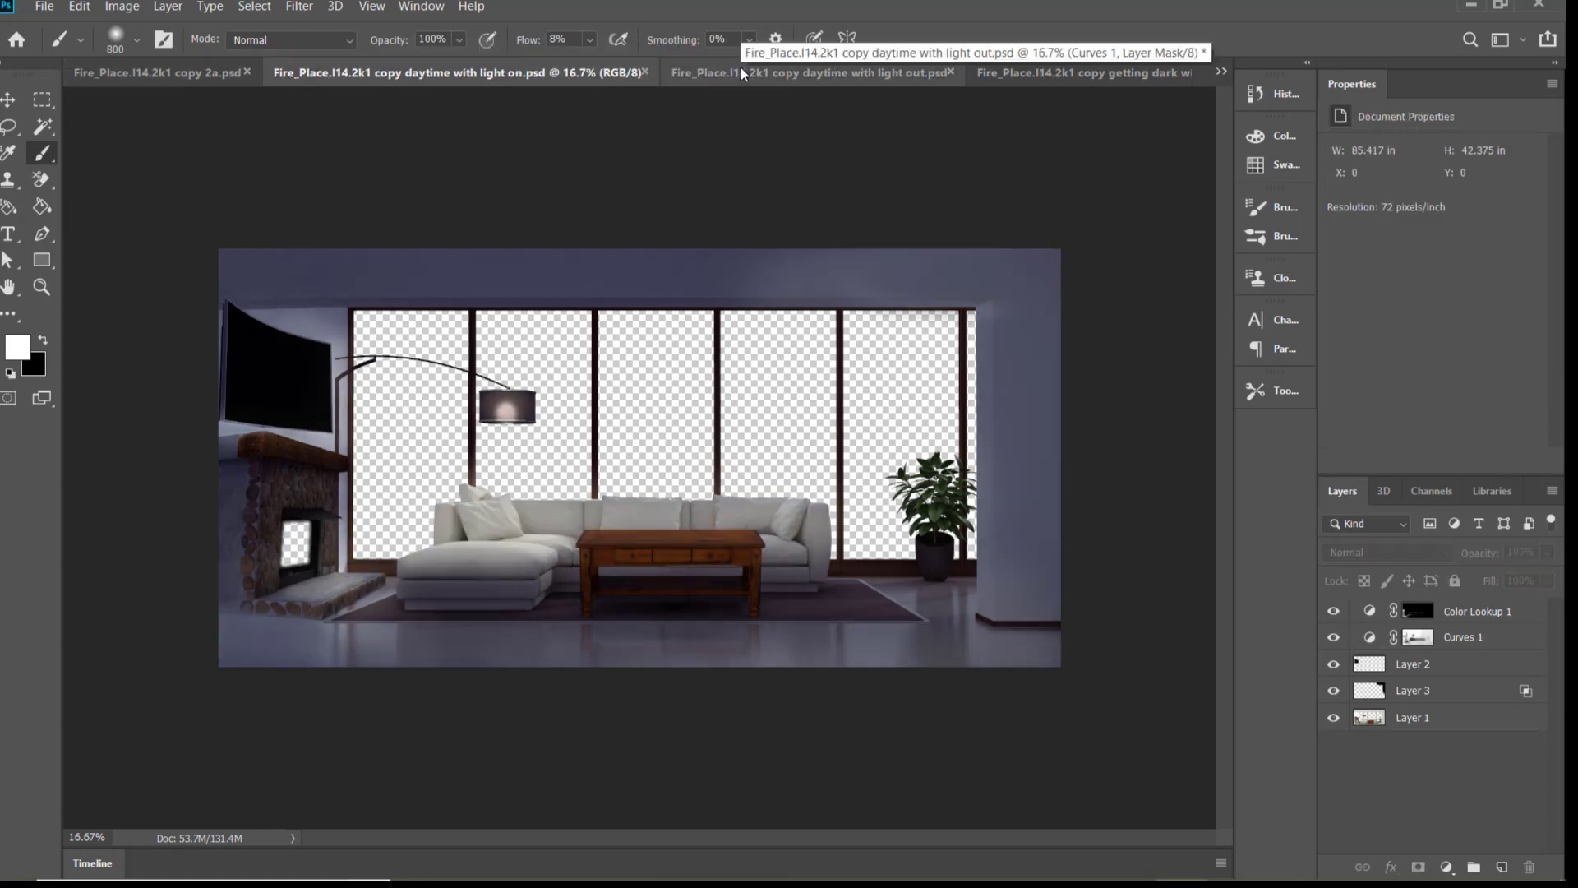
click(781, 72)
click(410, 72)
In the "daytime with light on" document, paint black on the Curves 1 mask with a 175 px brush to lighten the rug beside the hearth
click(1512, 643)
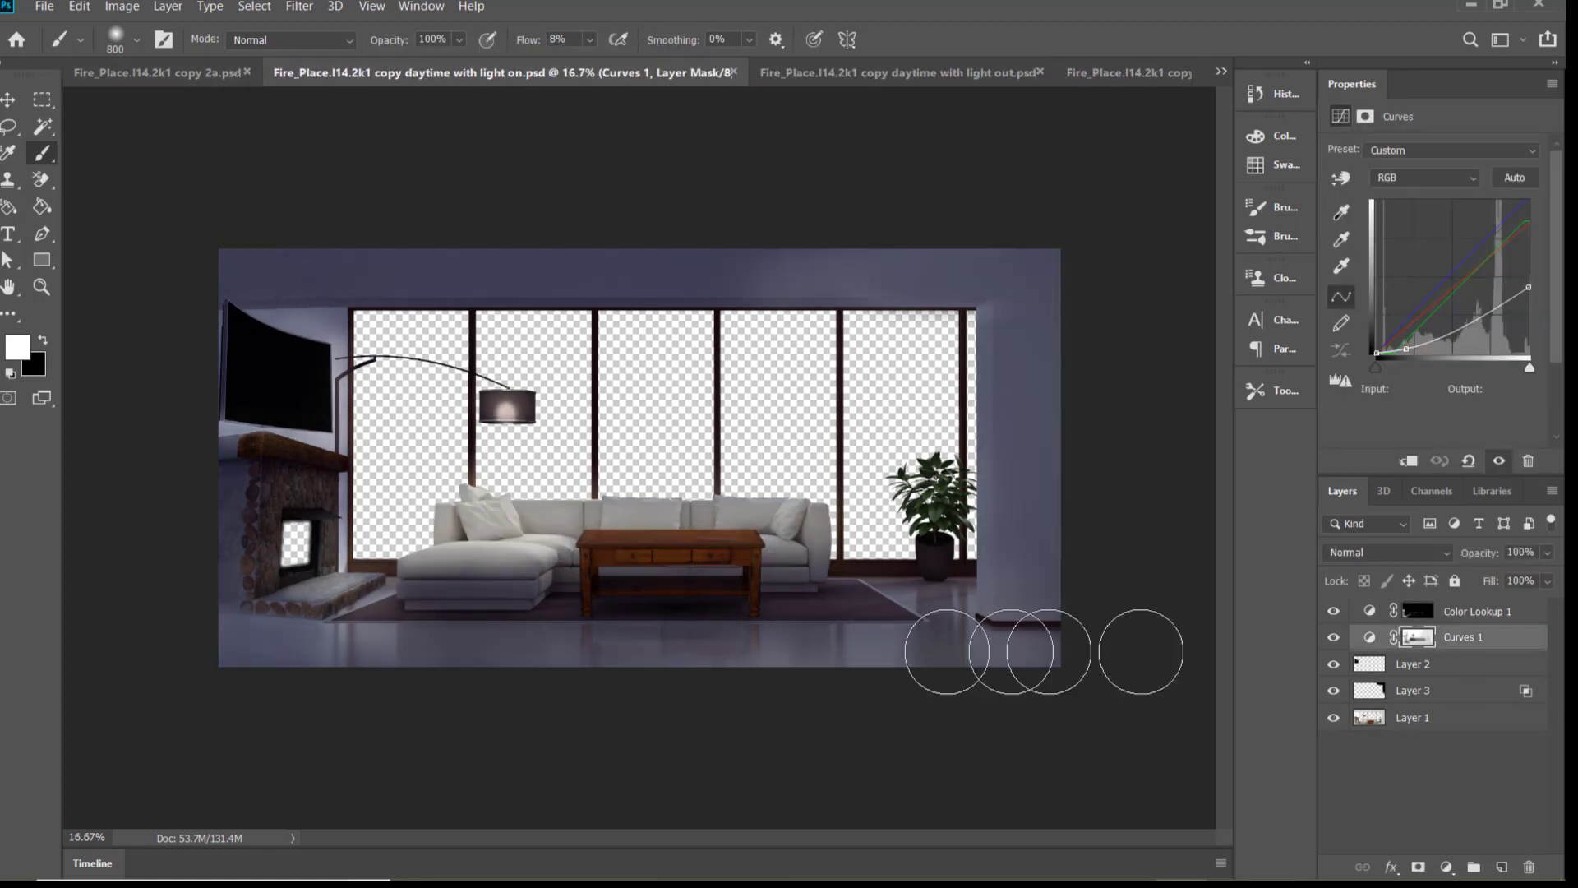
key(bracketleft)
key(bracketleft)
key(bracketleft)
key(bracketleft)
key(bracketleft)
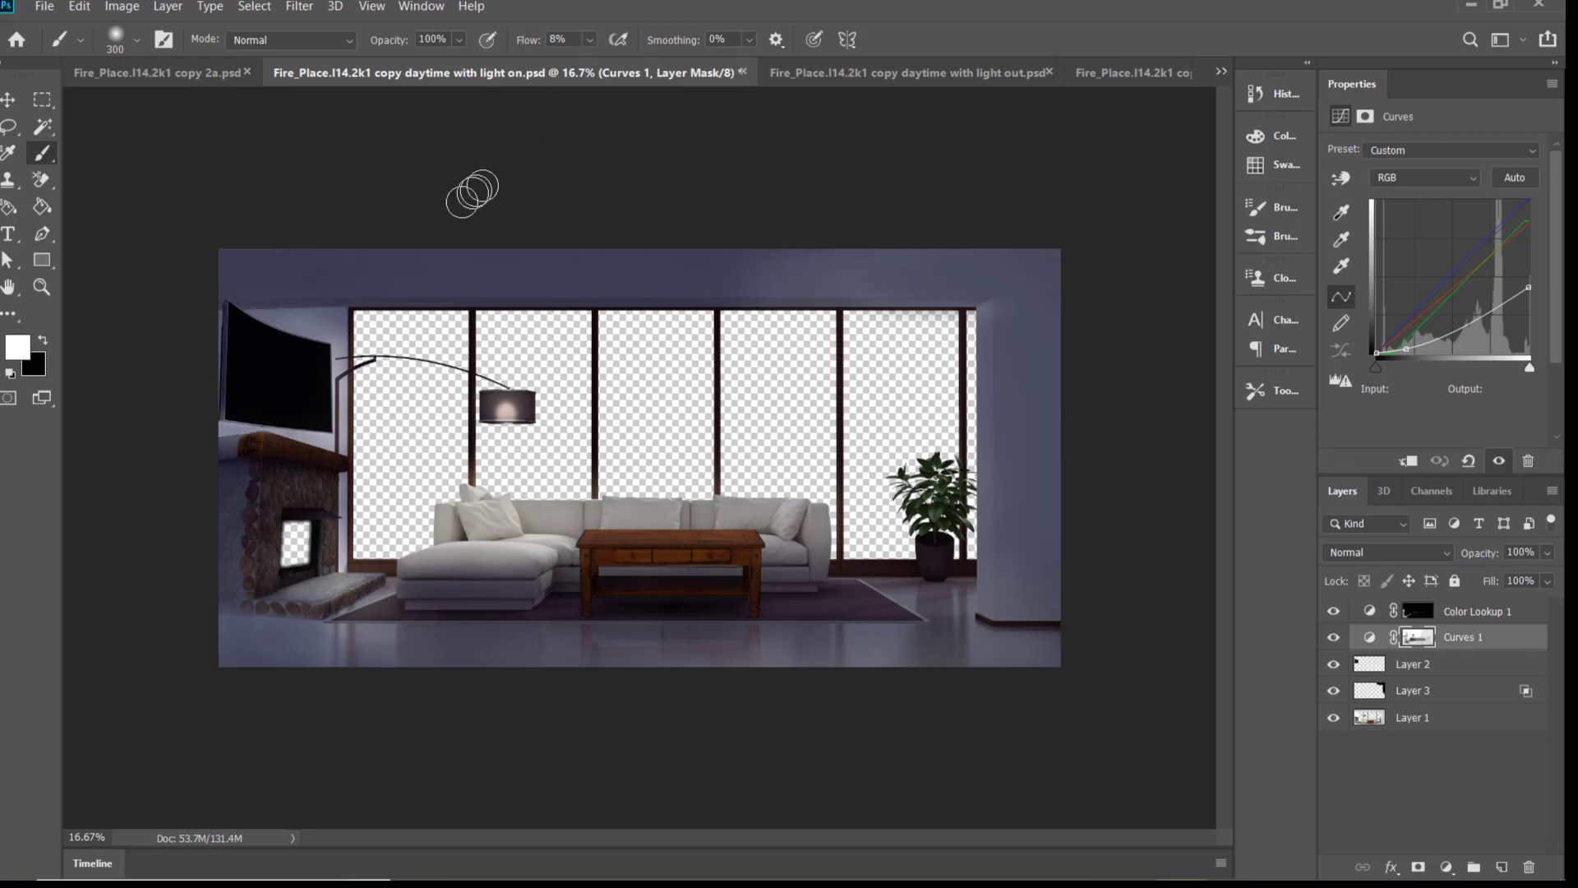
key(x)
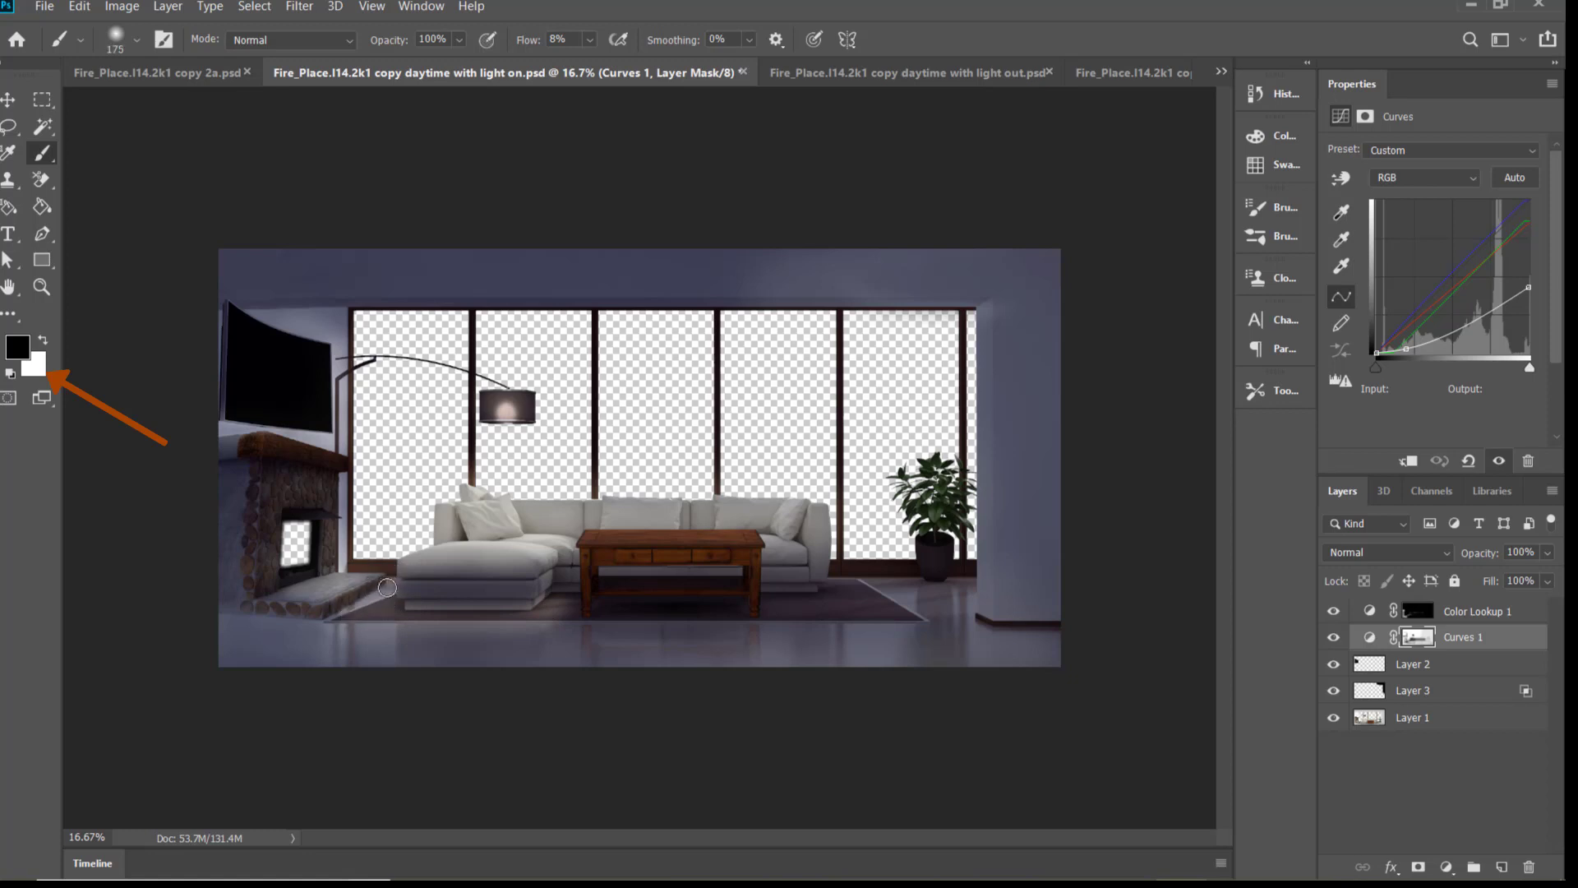
Switch back to white, set the flow to 10%, and darken the hearth edge and the wall beside the fireplace at 125 px
key(x)
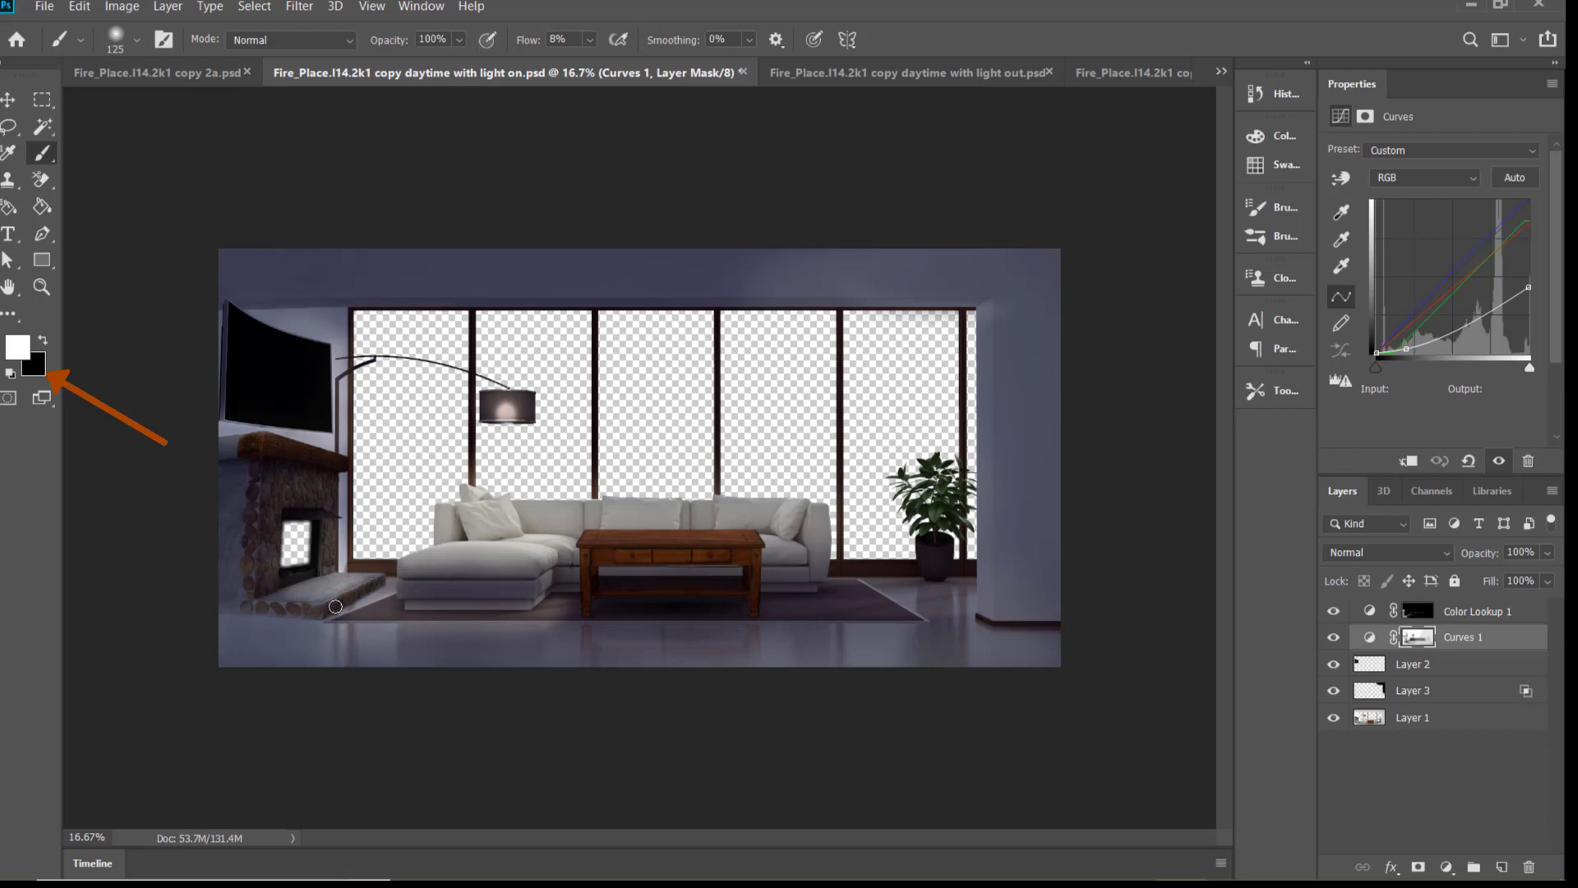
drag(589, 40, 596, 47)
drag(385, 584, 339, 612)
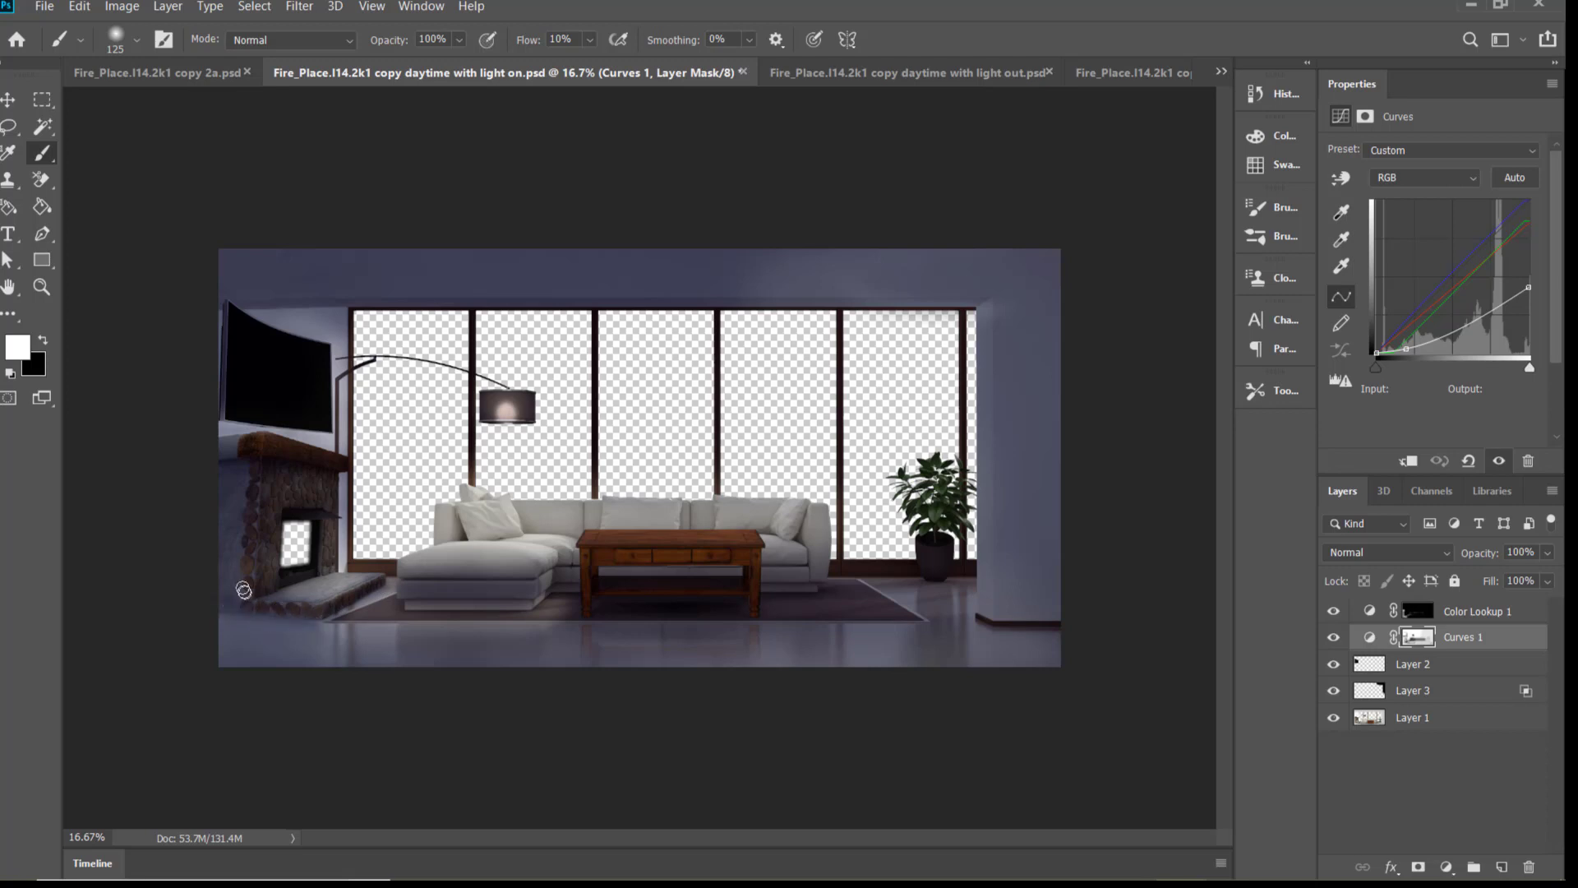
mouse_move(226, 572)
mouse_down()
mouse_move(248, 512)
mouse_move(245, 609)
mouse_up()
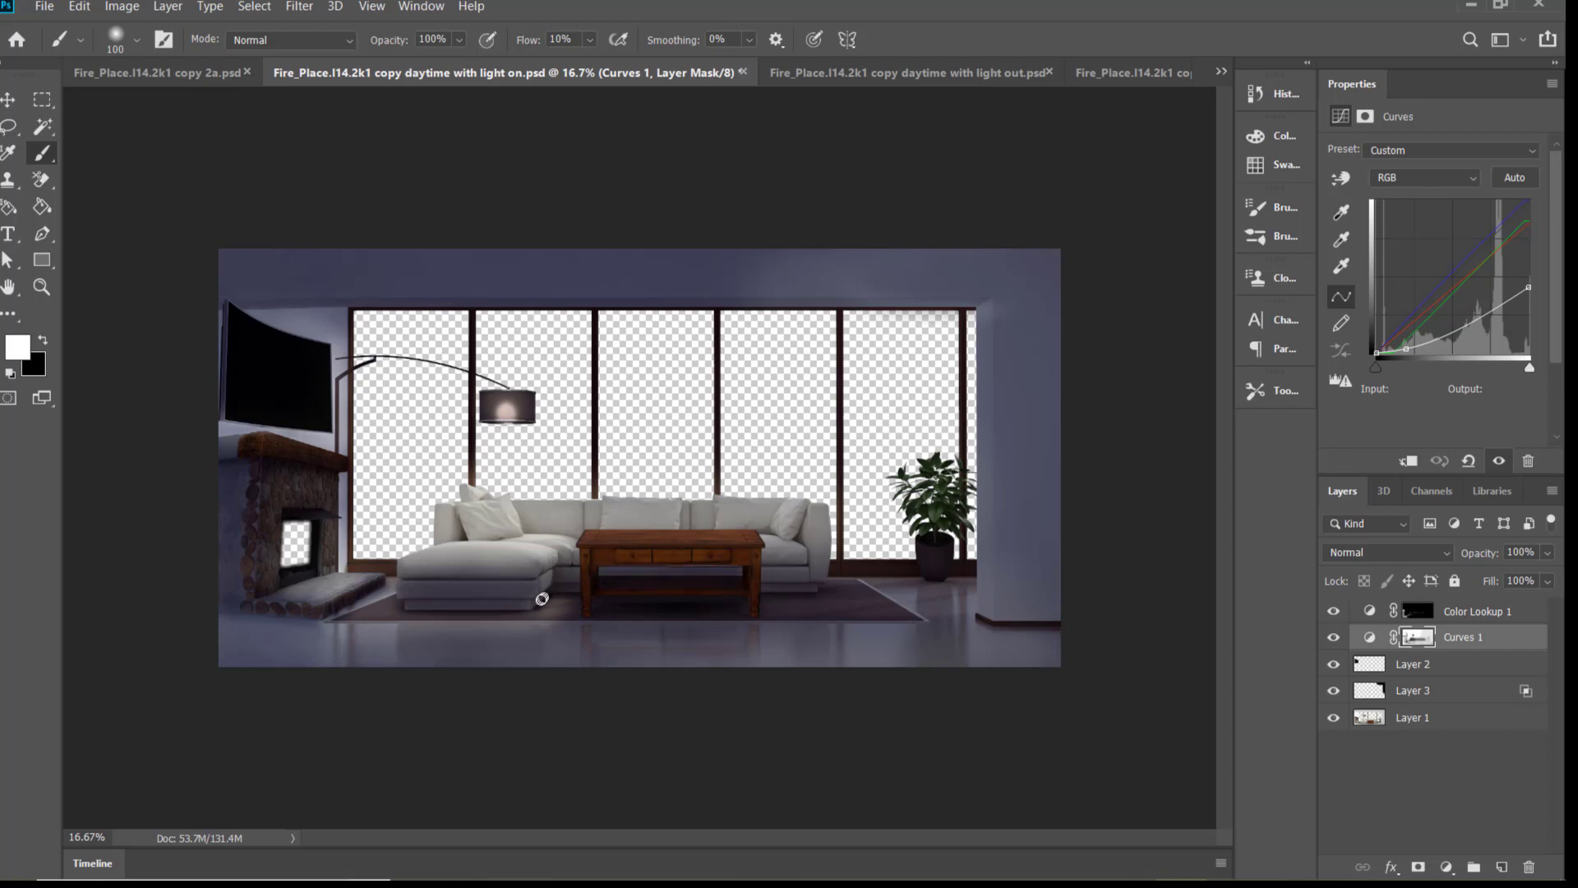
Compare the dark "copy 2a" room with the "daytime with light on" and "daytime with light out" versions
click(212, 76)
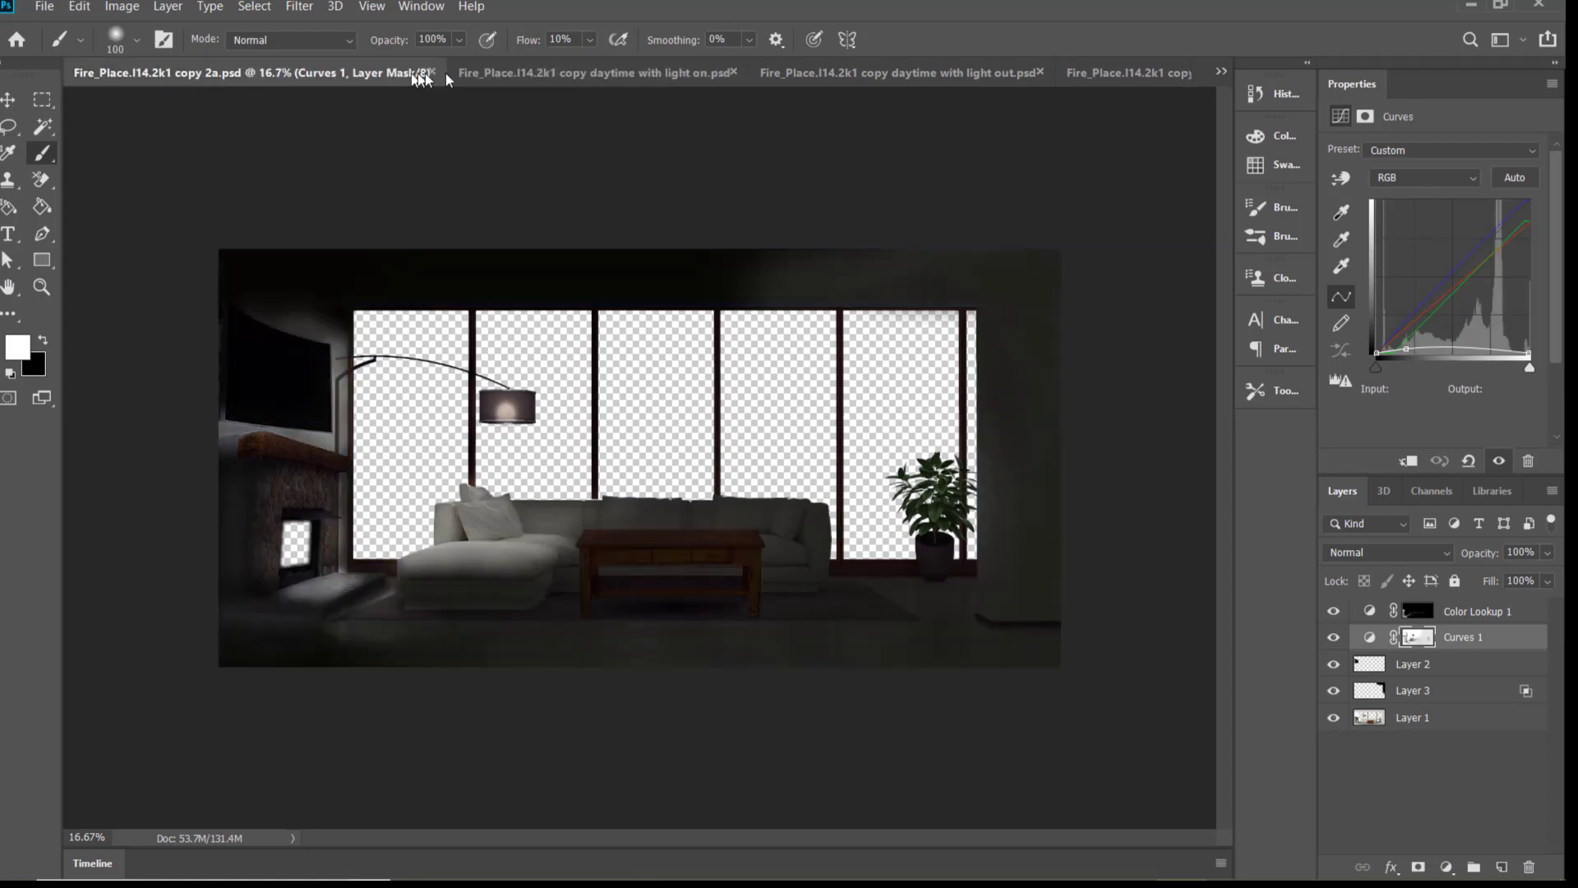
click(512, 78)
click(852, 77)
click(205, 74)
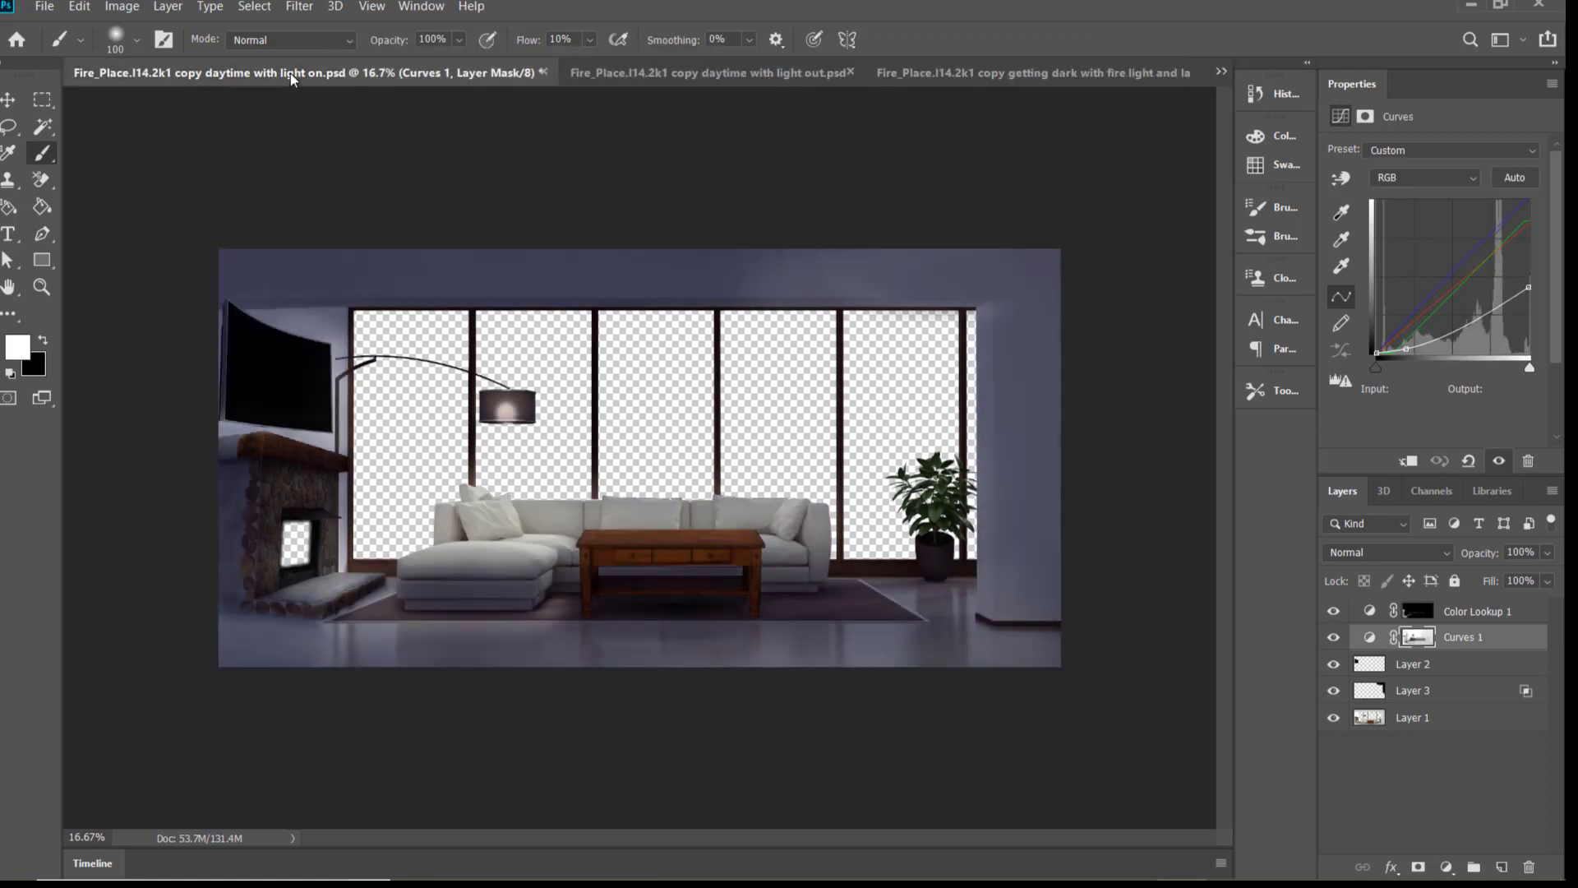
click(625, 74)
click(236, 76)
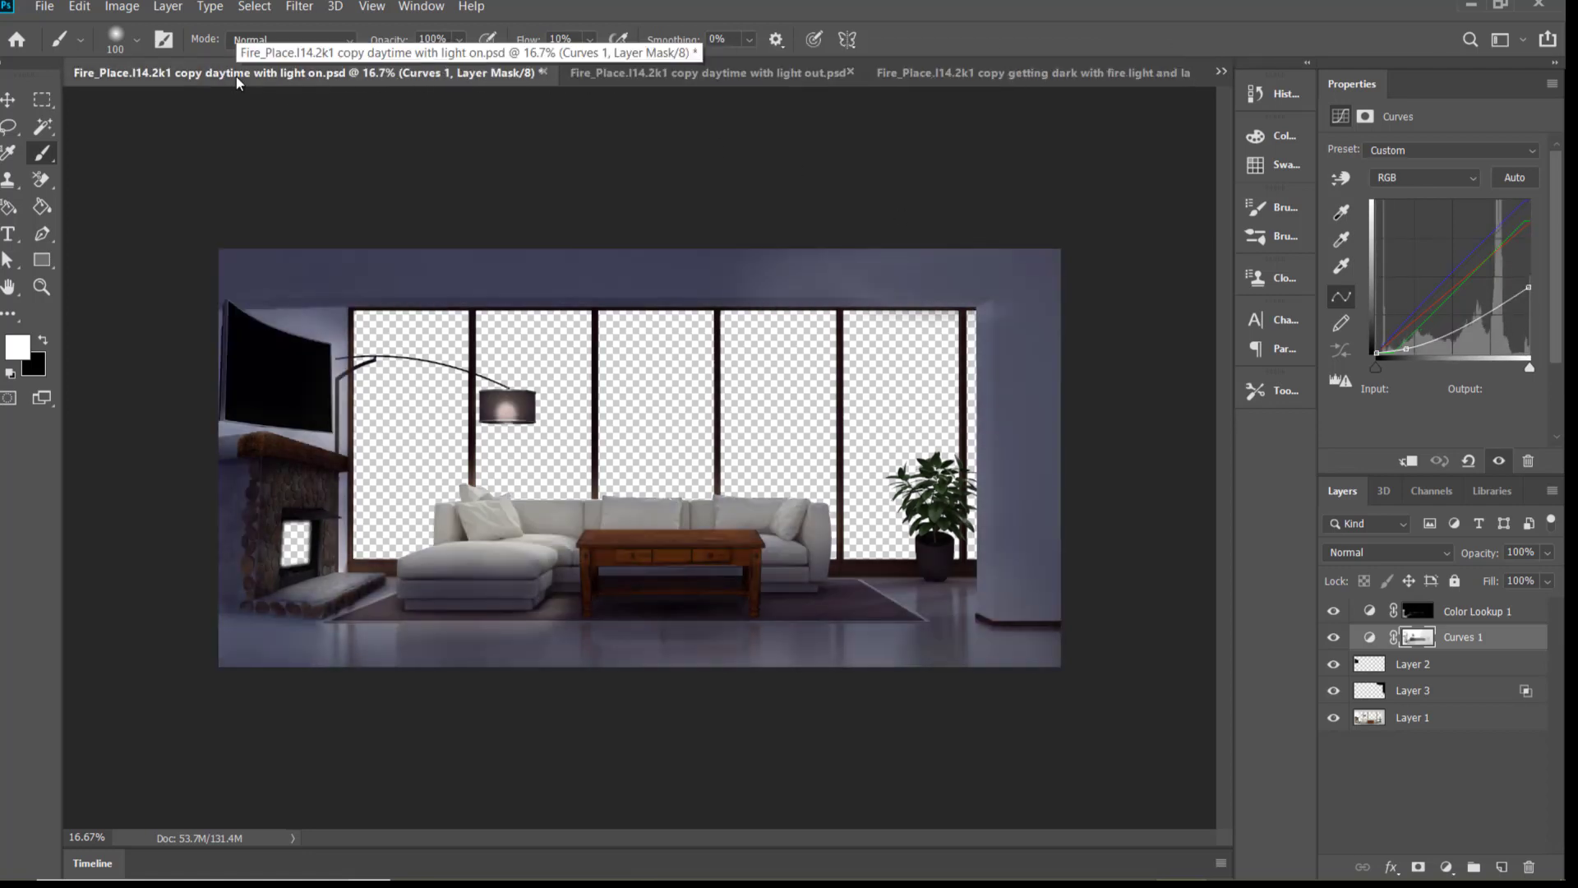
Enlarge the brush to 1600 px and darken the floor near the pillar and the fireplace wall on the Curves 1 mask
key(bracketright)
key(bracketright)
key(bracketright)
key(bracketright)
key(bracketright)
key(bracketright)
key(bracketright)
key(bracketright)
key(bracketright)
key(bracketright)
key(bracketright)
key(bracketright)
key(bracketright)
key(bracketright)
key(bracketright)
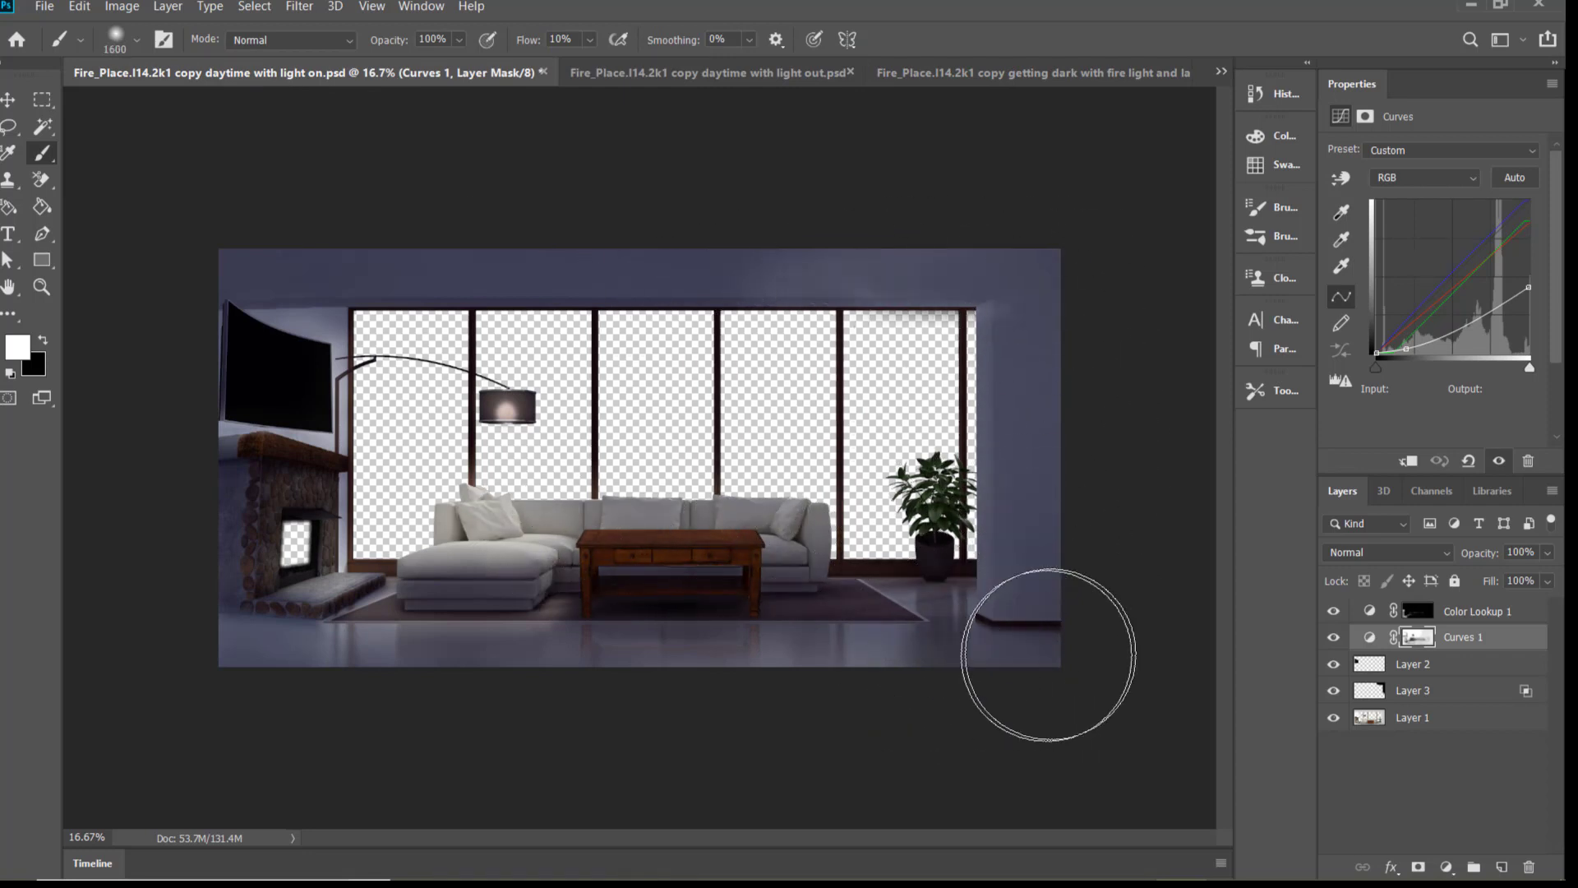
key(bracketleft)
key(bracketleft)
key(bracketleft)
key(bracketleft)
key(bracketleft)
key(bracketleft)
key(bracketleft)
key(bracketleft)
key(bracketleft)
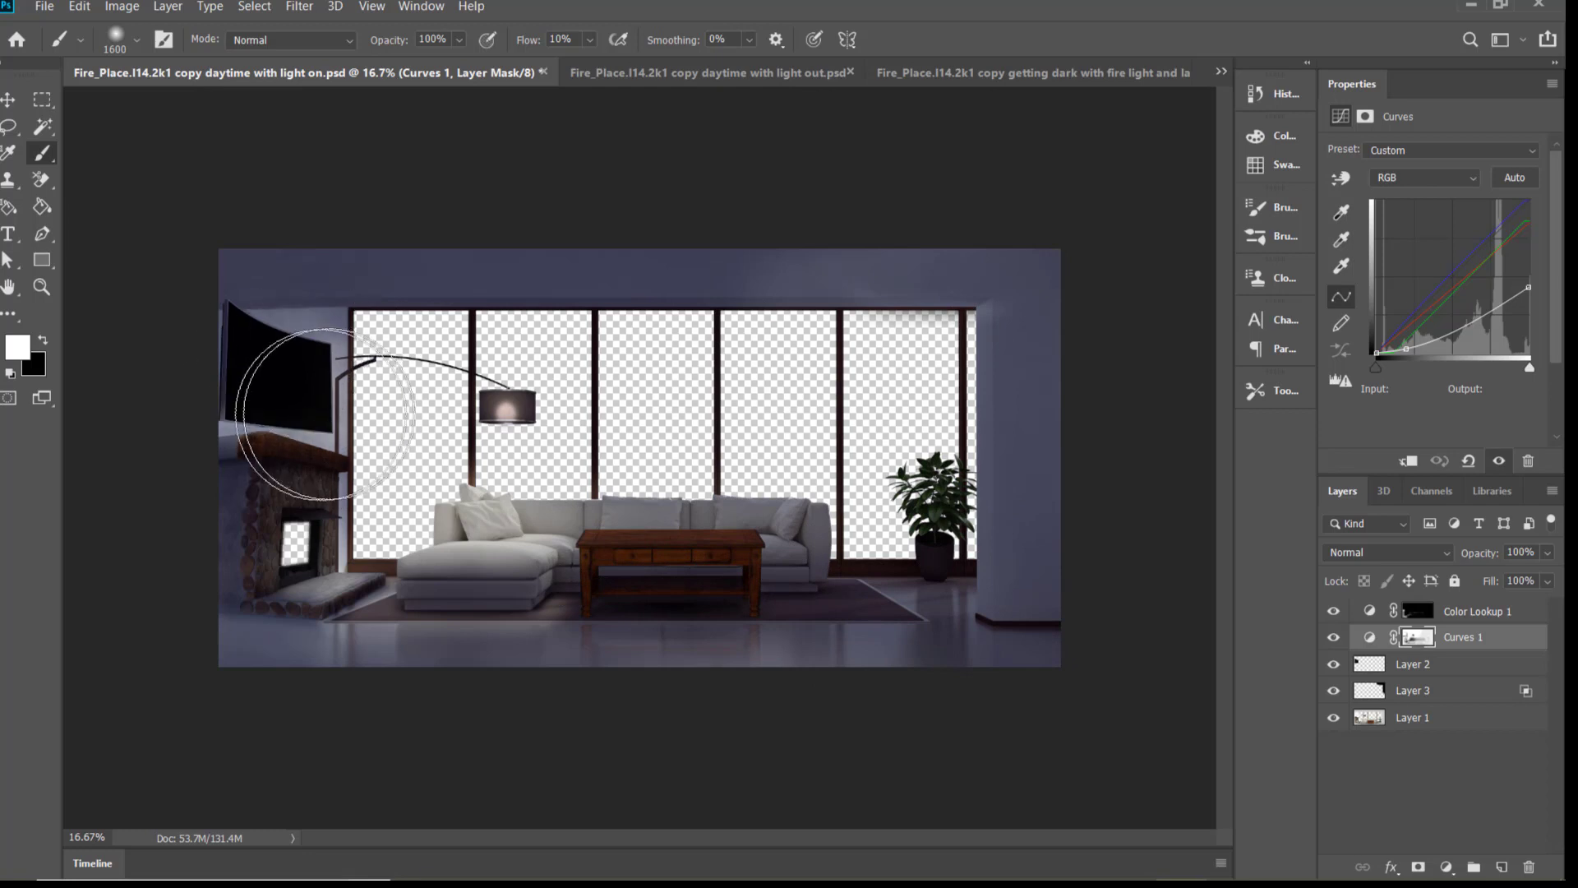
Darken the front floor with a 400 px brush and the base of the pillar with a 250 px brush
key(bracketleft)
key(bracketleft)
key(bracketleft)
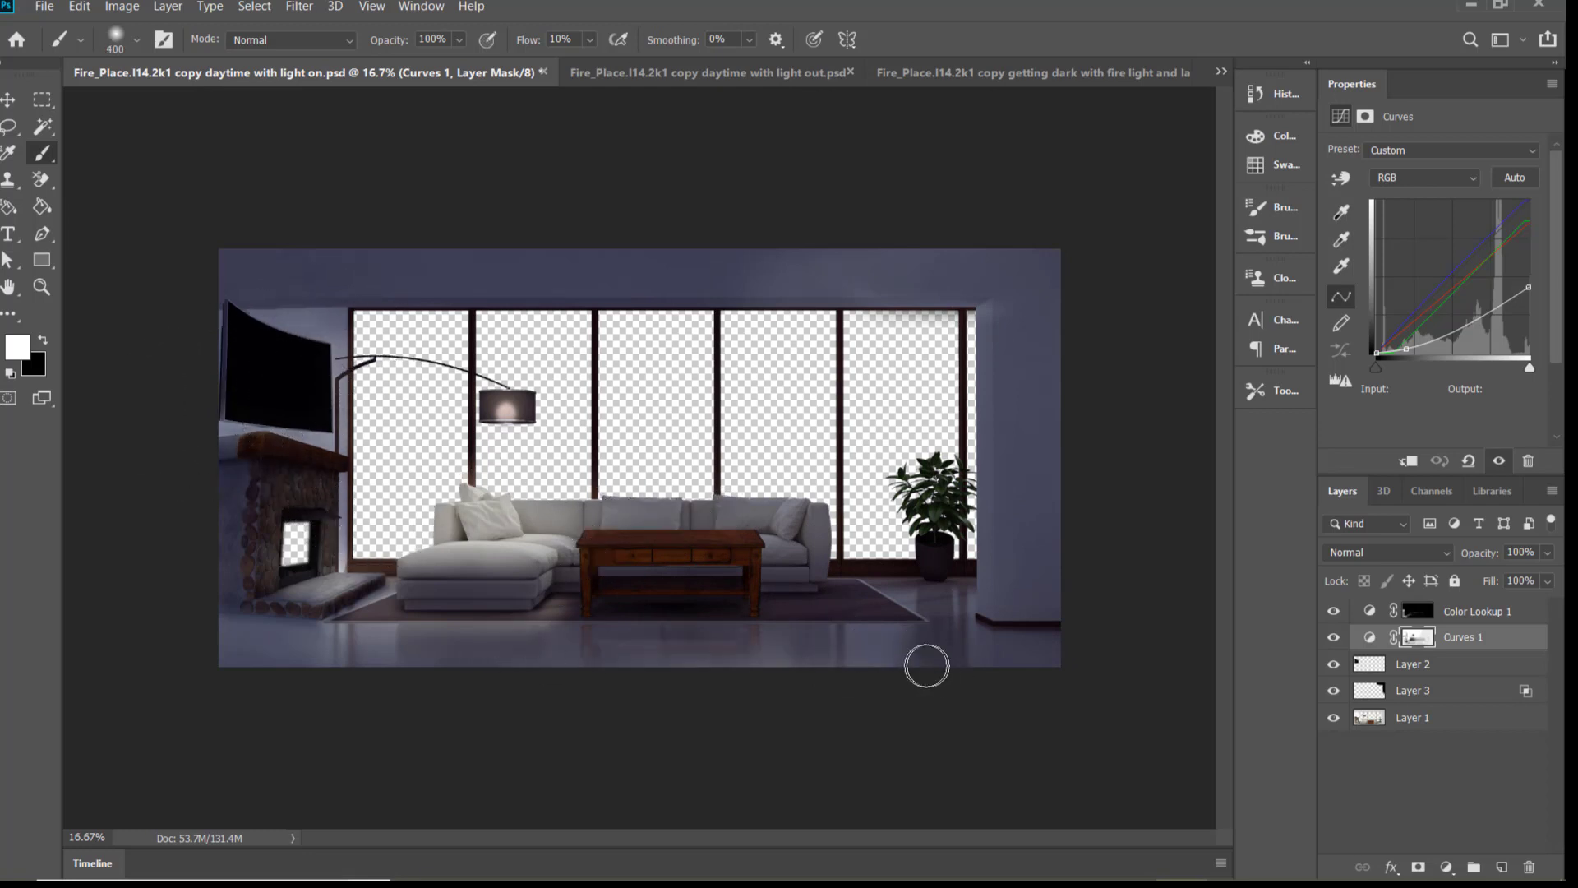
key(bracketleft)
key(bracketleft)
key(bracketleft)
key(bracketleft)
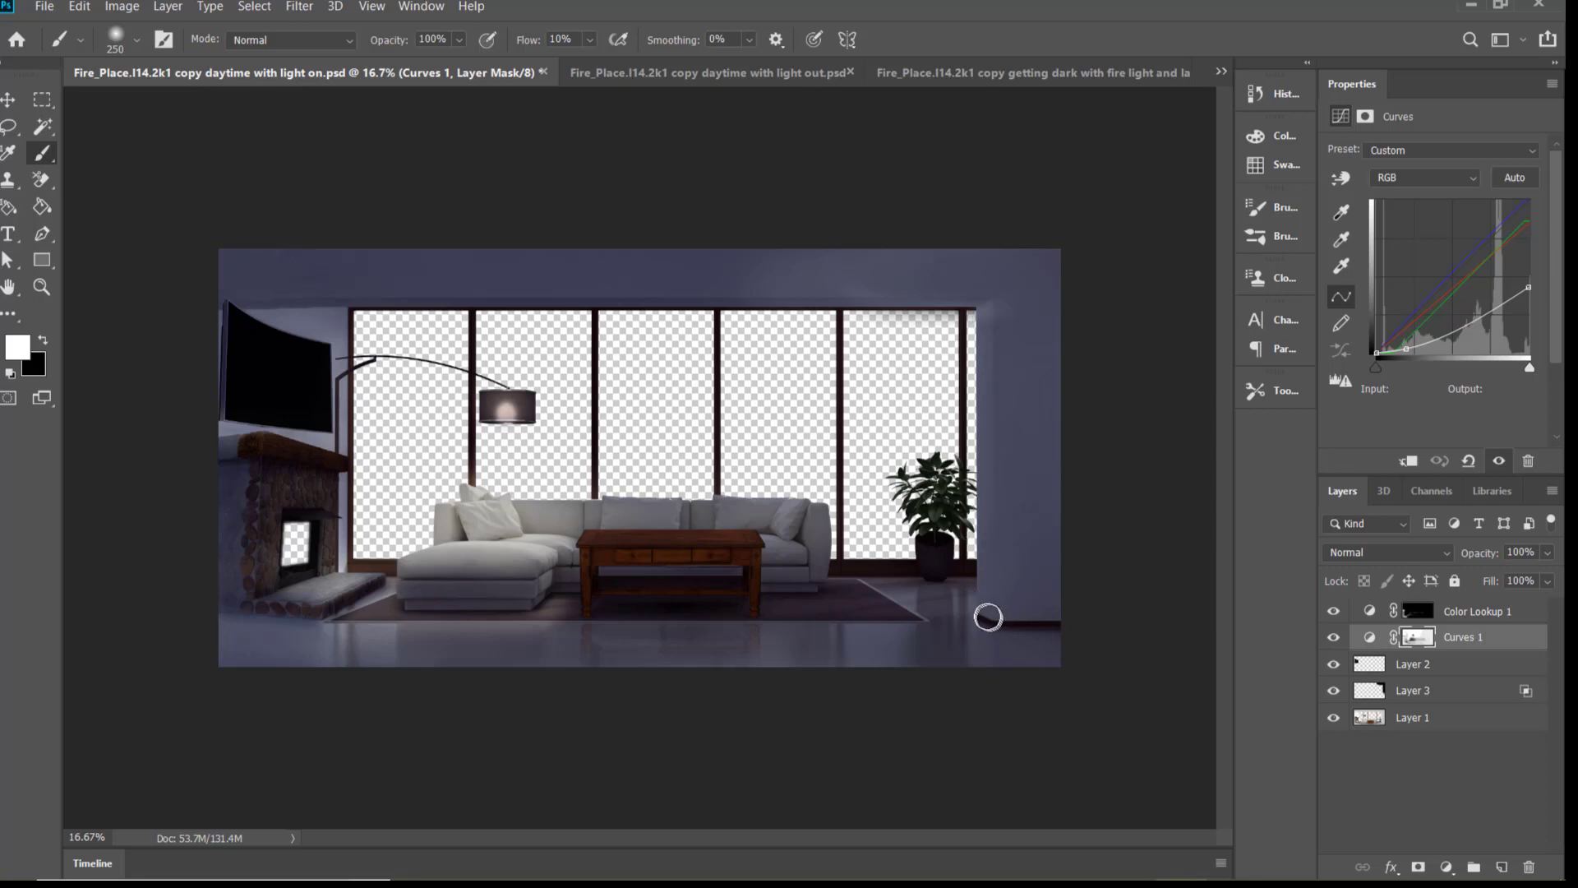
Raise the brush flow to 13% and then 20% while darkening the pillar's upper corner and the beam above the windows
click(589, 40)
drag(592, 62, 595, 61)
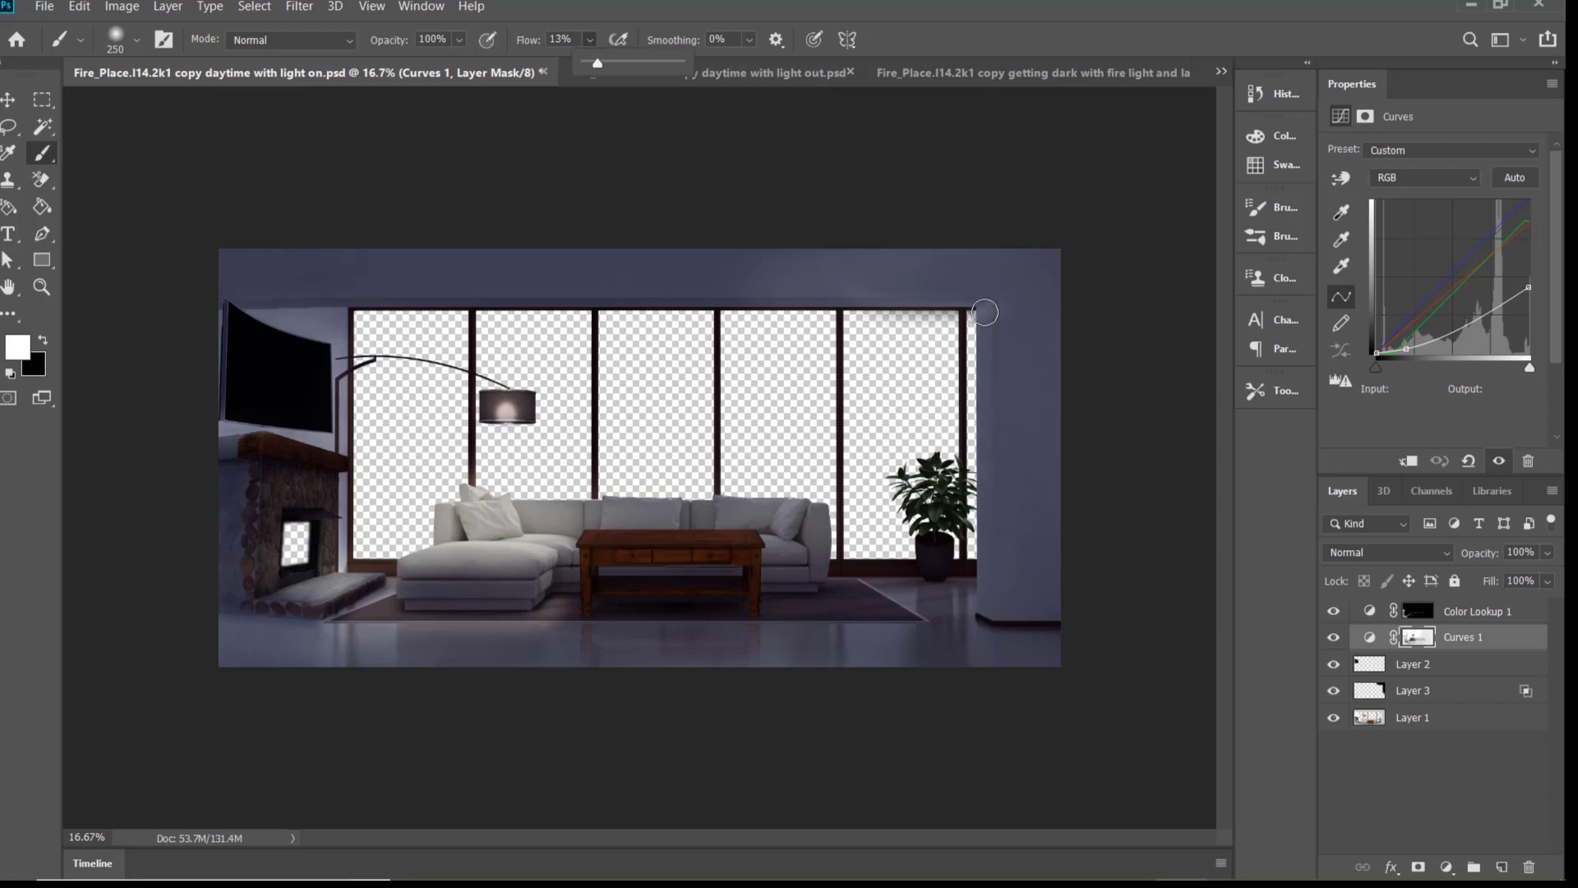
click(984, 322)
drag(984, 304, 735, 300)
click(589, 39)
click(989, 307)
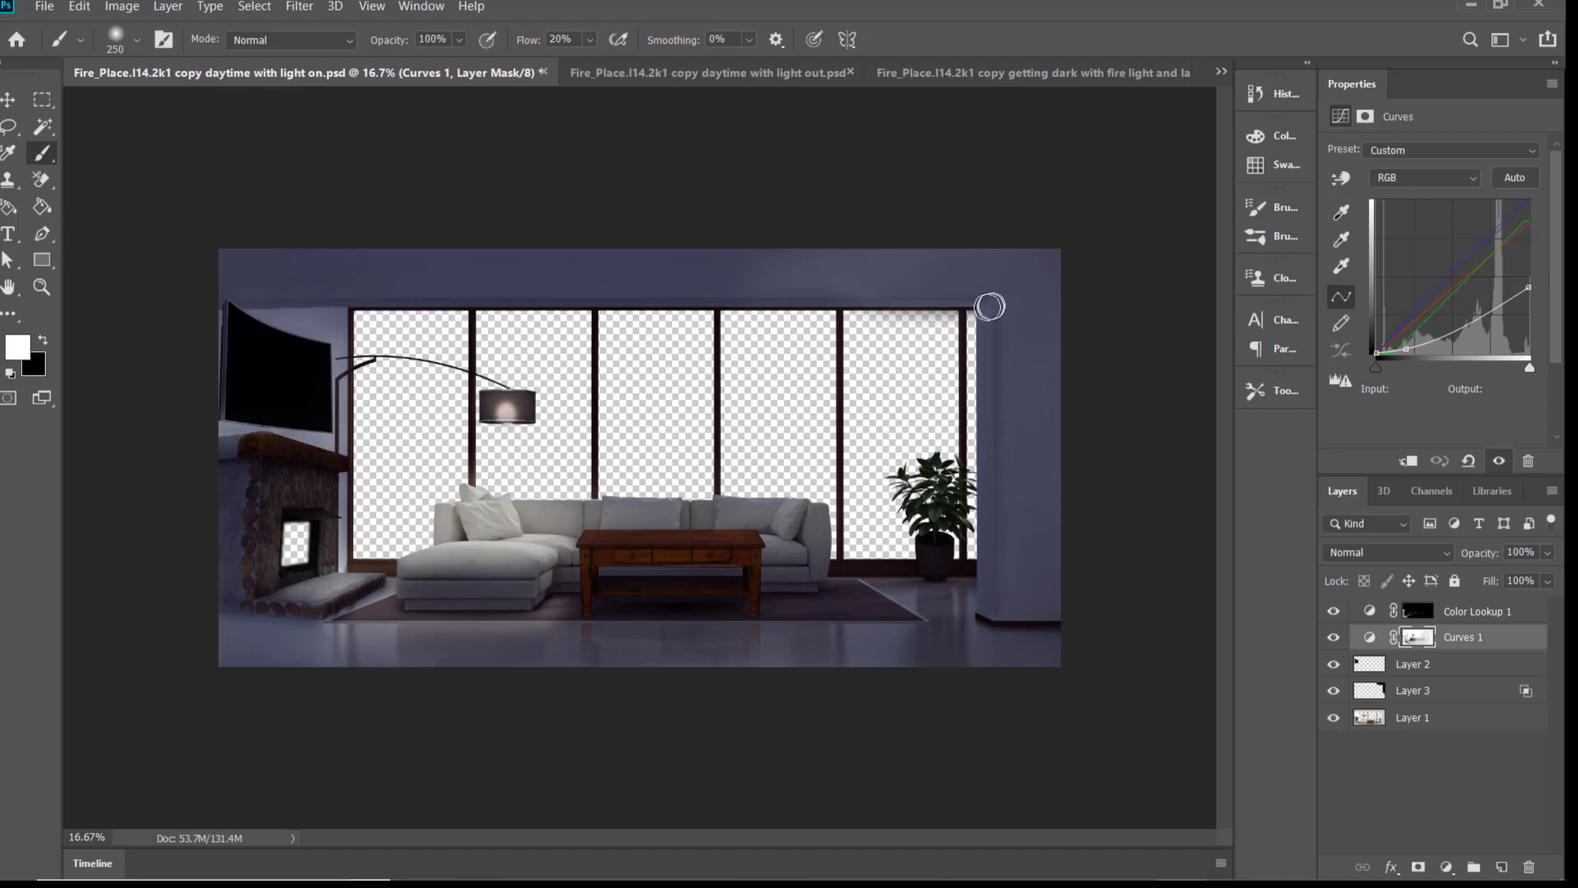
Review the "getting dark" documents, comparing the light-on, large and small room versions
key(ctrl+e)
key(ctrl+e)
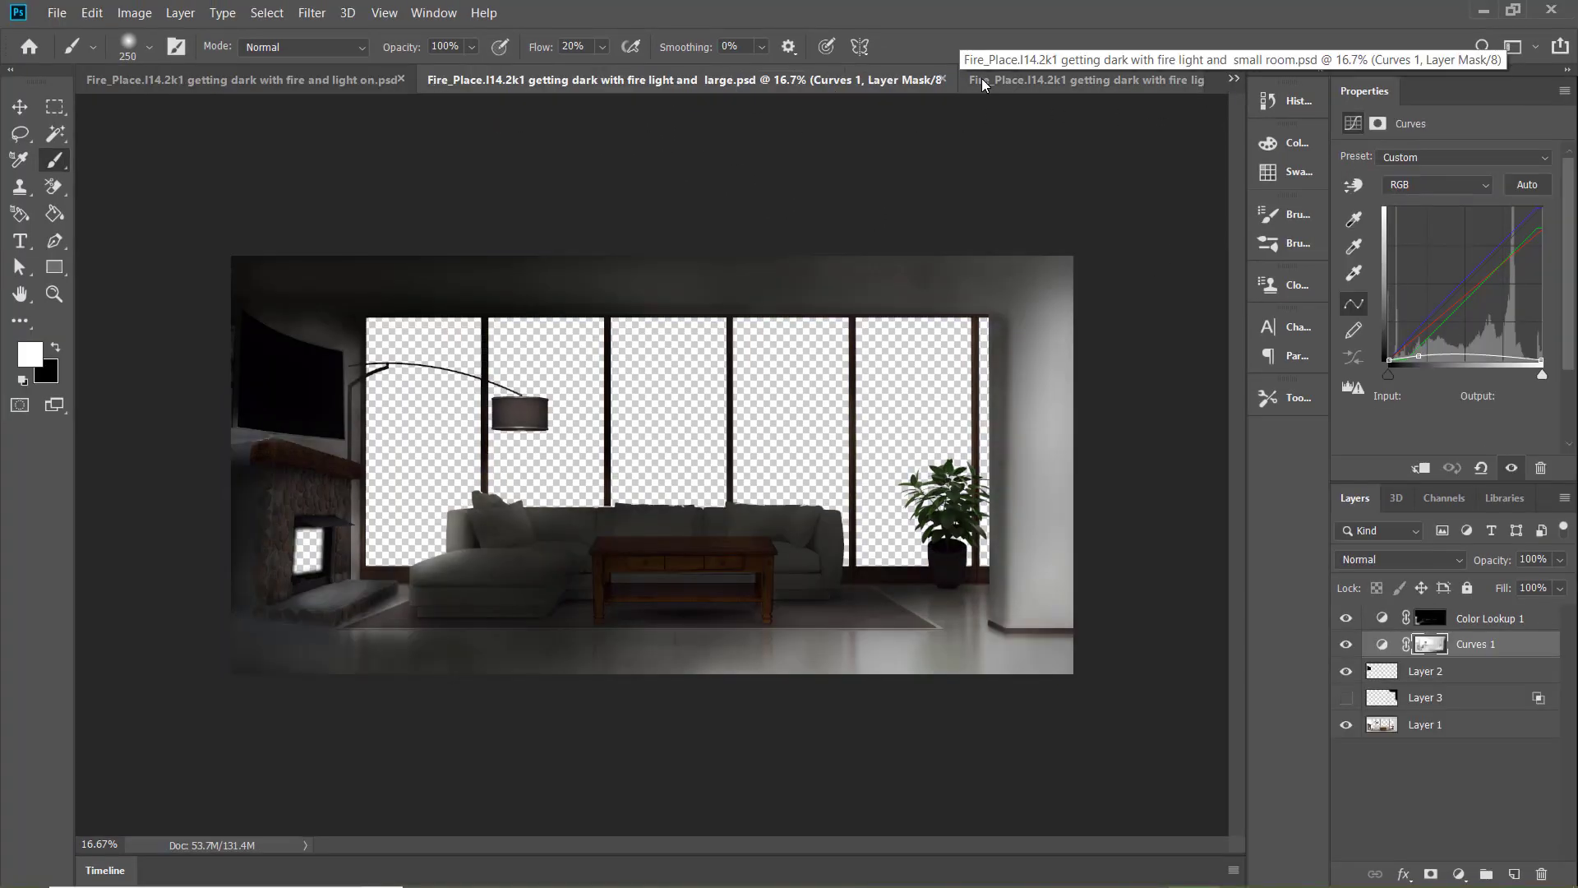
click(208, 80)
click(1125, 85)
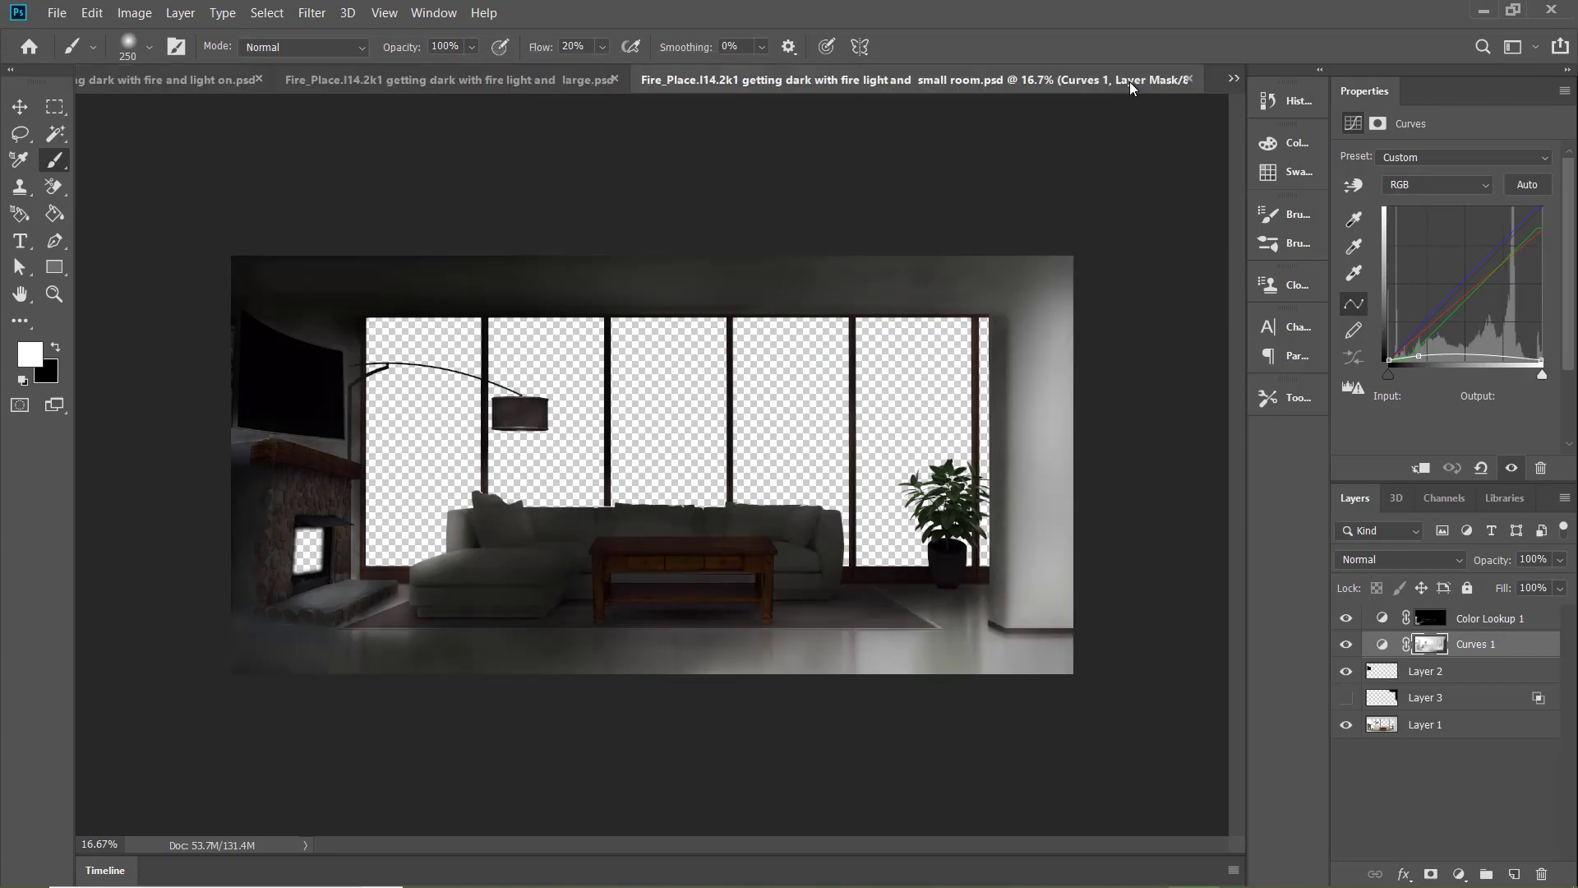
click(205, 87)
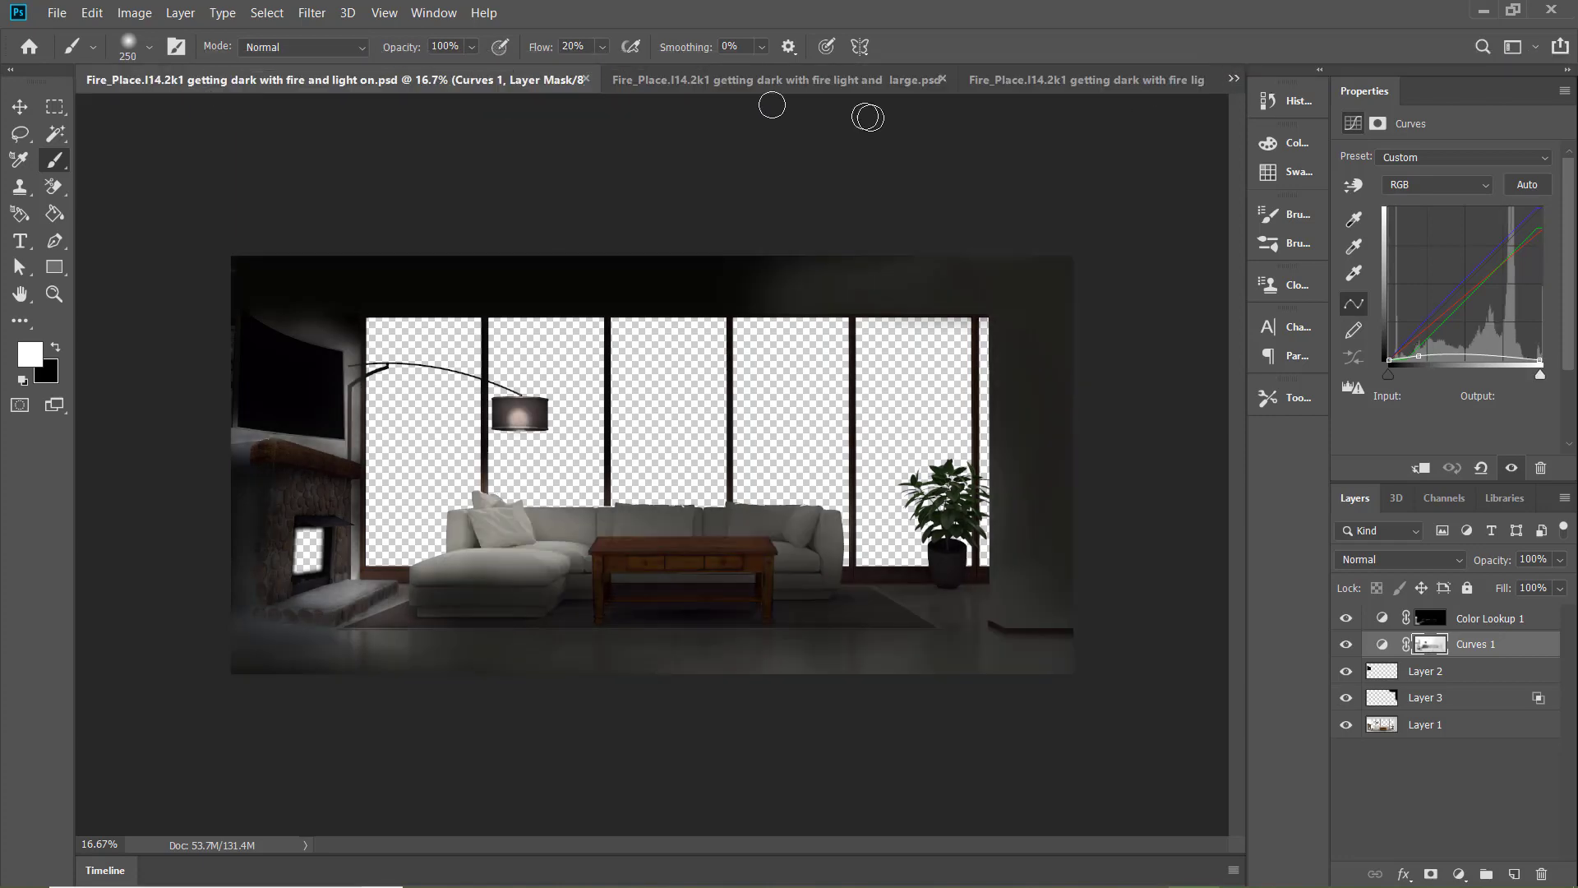
click(1134, 85)
Open the "getting dark with fire light and large room" document and darken the lampshade on the Curves 1 mask with a 600 px brush
click(1233, 80)
click(1115, 319)
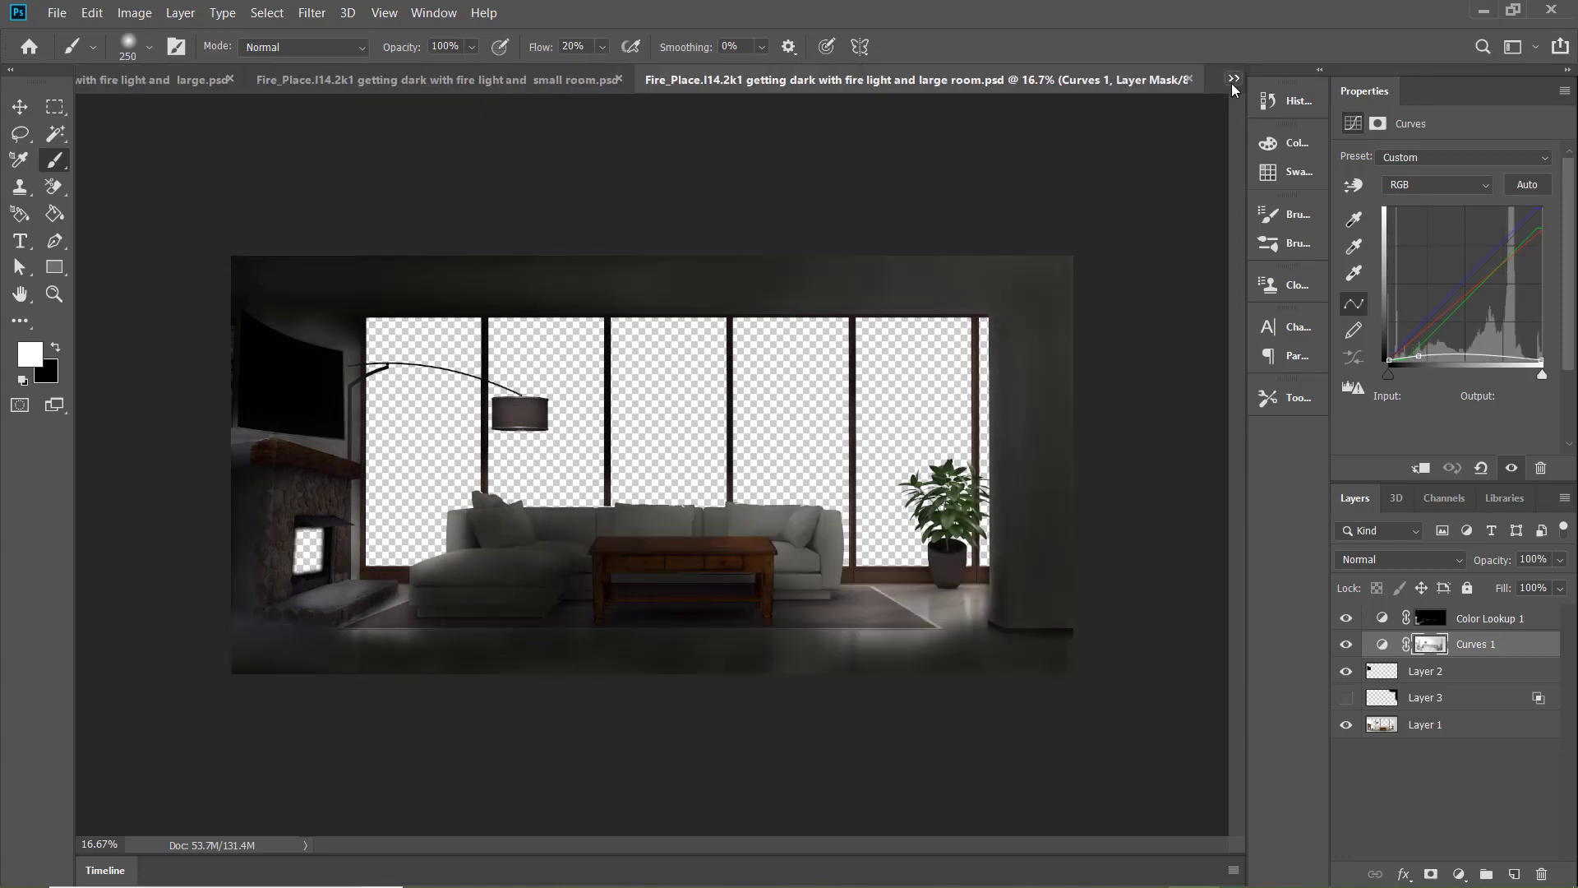
key(bracketright)
key(bracketright)
key(bracketright)
key(bracketright)
mouse_move(539, 395)
mouse_down()
mouse_move(537, 484)
mouse_move(542, 409)
mouse_move(524, 436)
mouse_up()
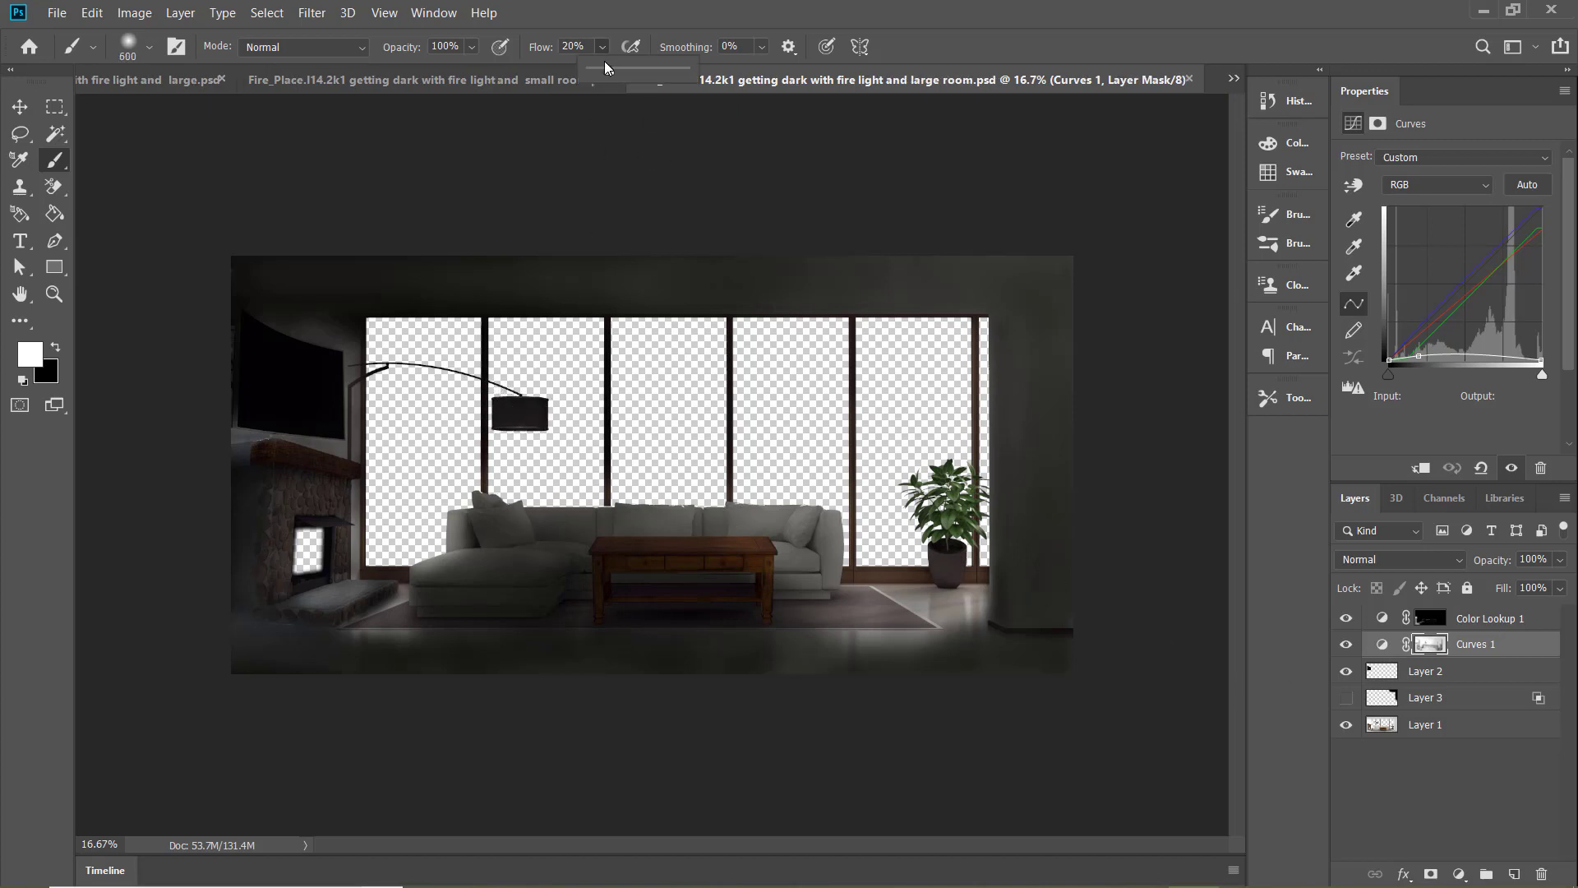
Set the brush flow to 10%, darken the room from the fireplace side to the front floor, and reduce the brush to 150 px
text(10)
key(Return)
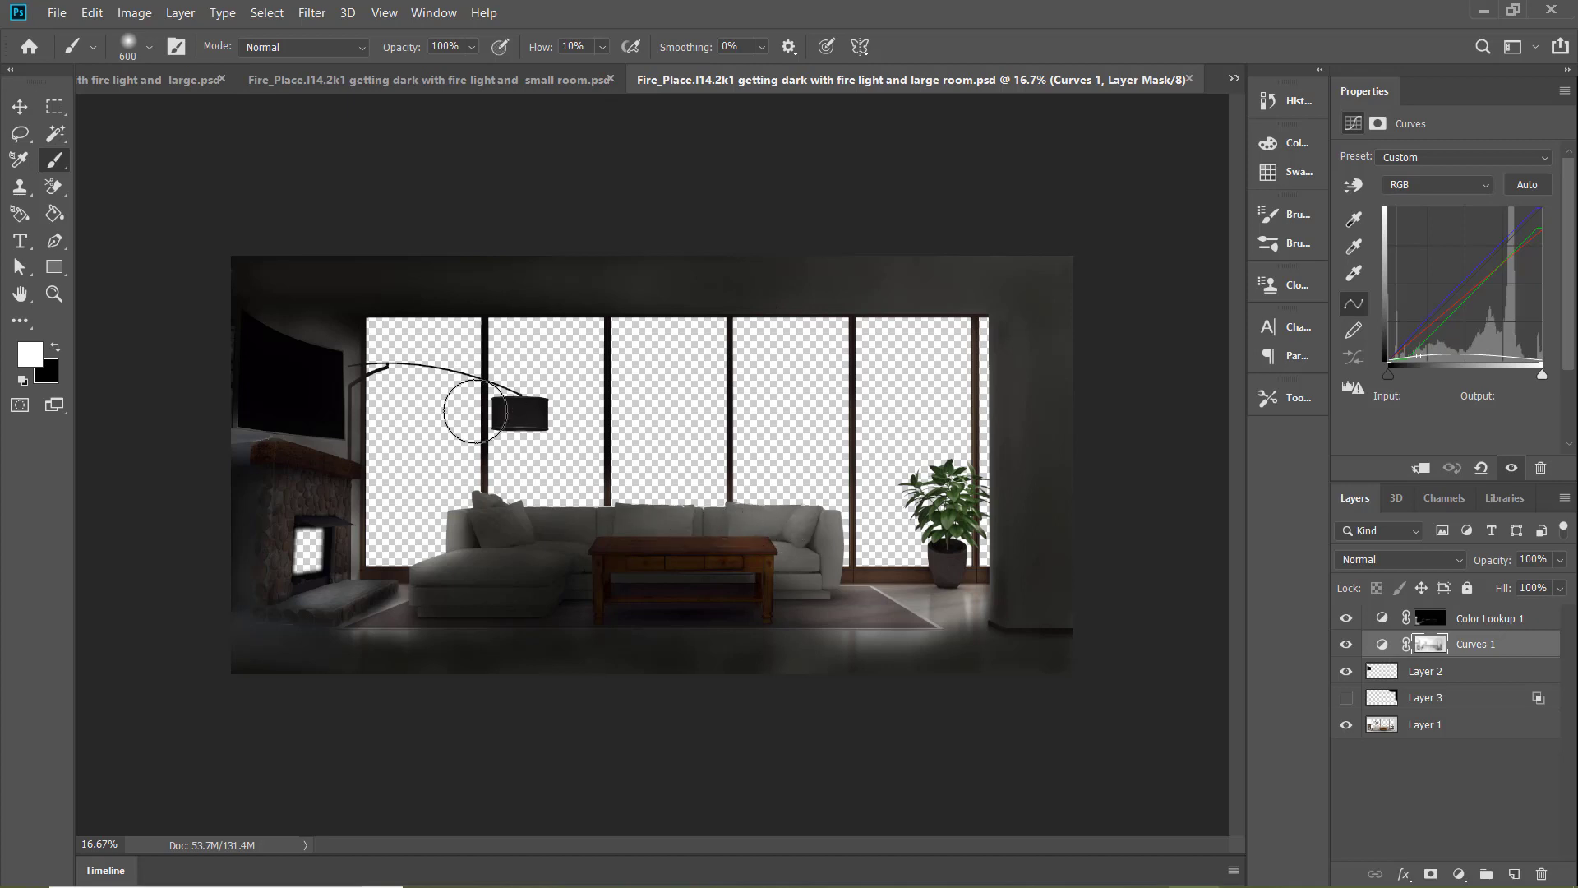
mouse_move(298, 324)
mouse_down()
mouse_move(358, 396)
mouse_move(347, 443)
mouse_move(273, 440)
mouse_move(247, 466)
mouse_move(257, 627)
mouse_move(221, 627)
mouse_move(460, 653)
mouse_move(782, 650)
mouse_up()
key(bracketleft)
key(bracketleft)
key(bracketleft)
key(bracketleft)
key(bracketleft)
key(bracketleft)
key(bracketleft)
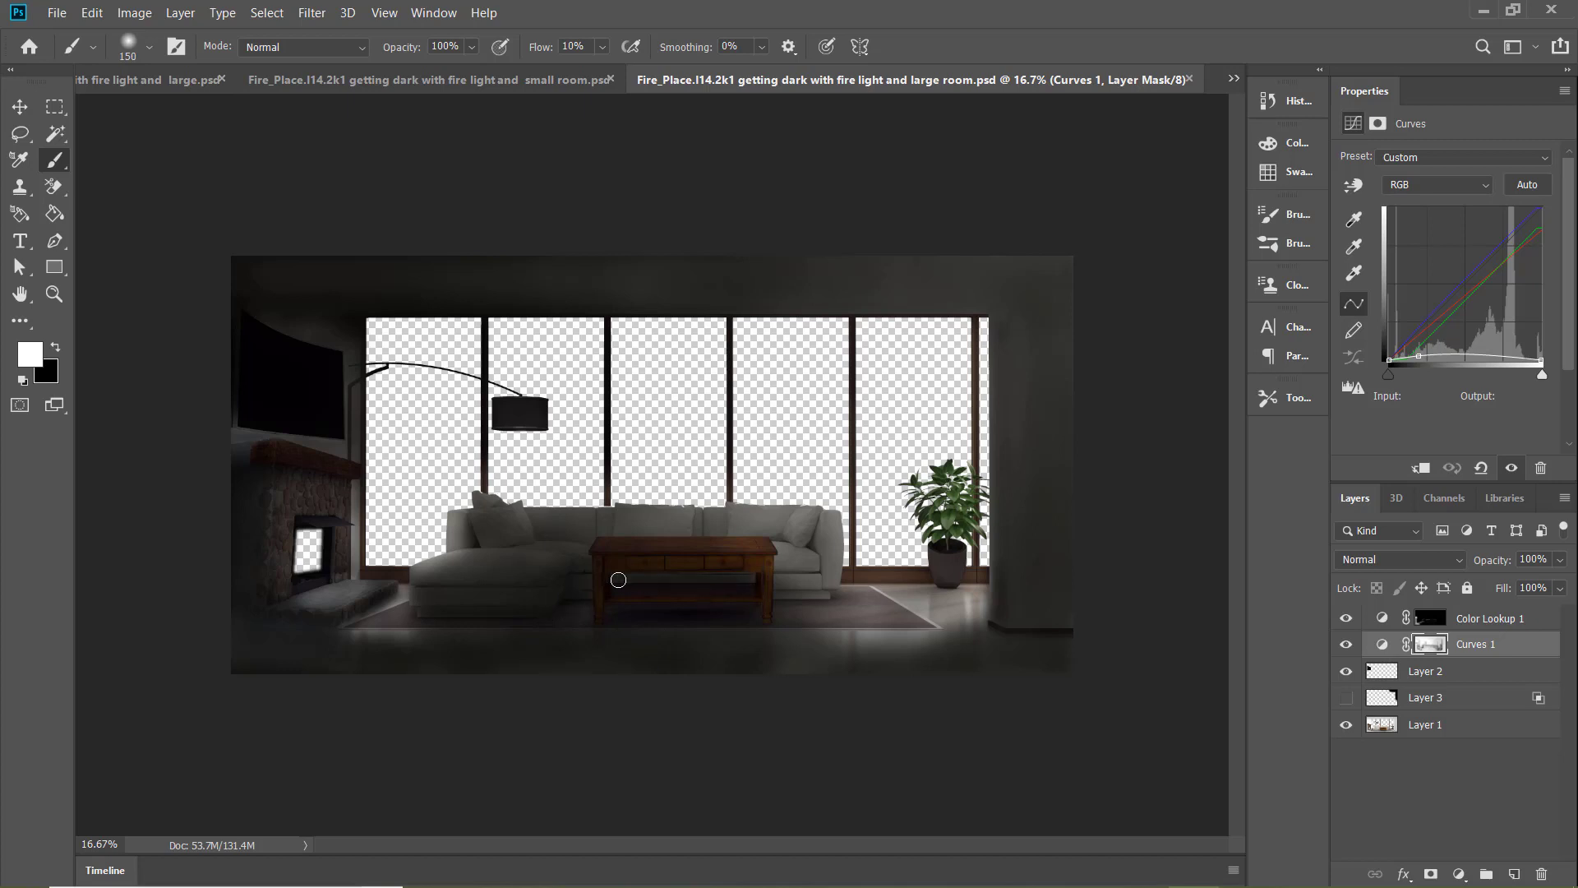
Open the "getting dark with fire light and small room" document and darken the lampshade on the Curves 1 mask with a 500 px brush
click(526, 80)
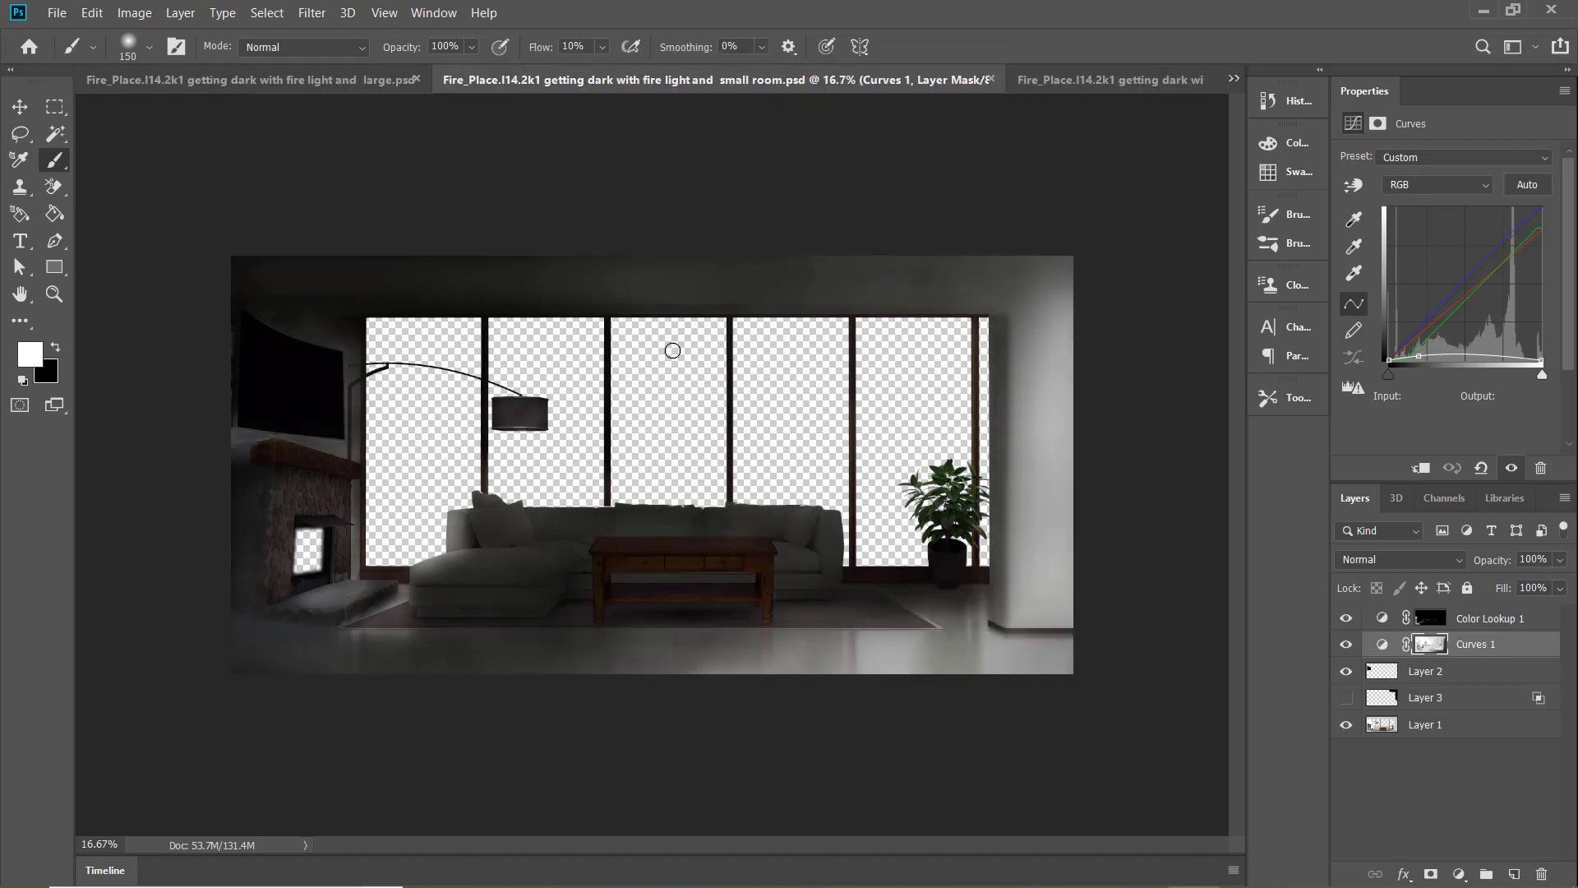
key(bracketright)
key(bracketright)
key(bracketright)
key(bracketright)
key(bracketright)
key(bracketright)
key(ctrl+Tab)
key(ctrl+shift+Tab)
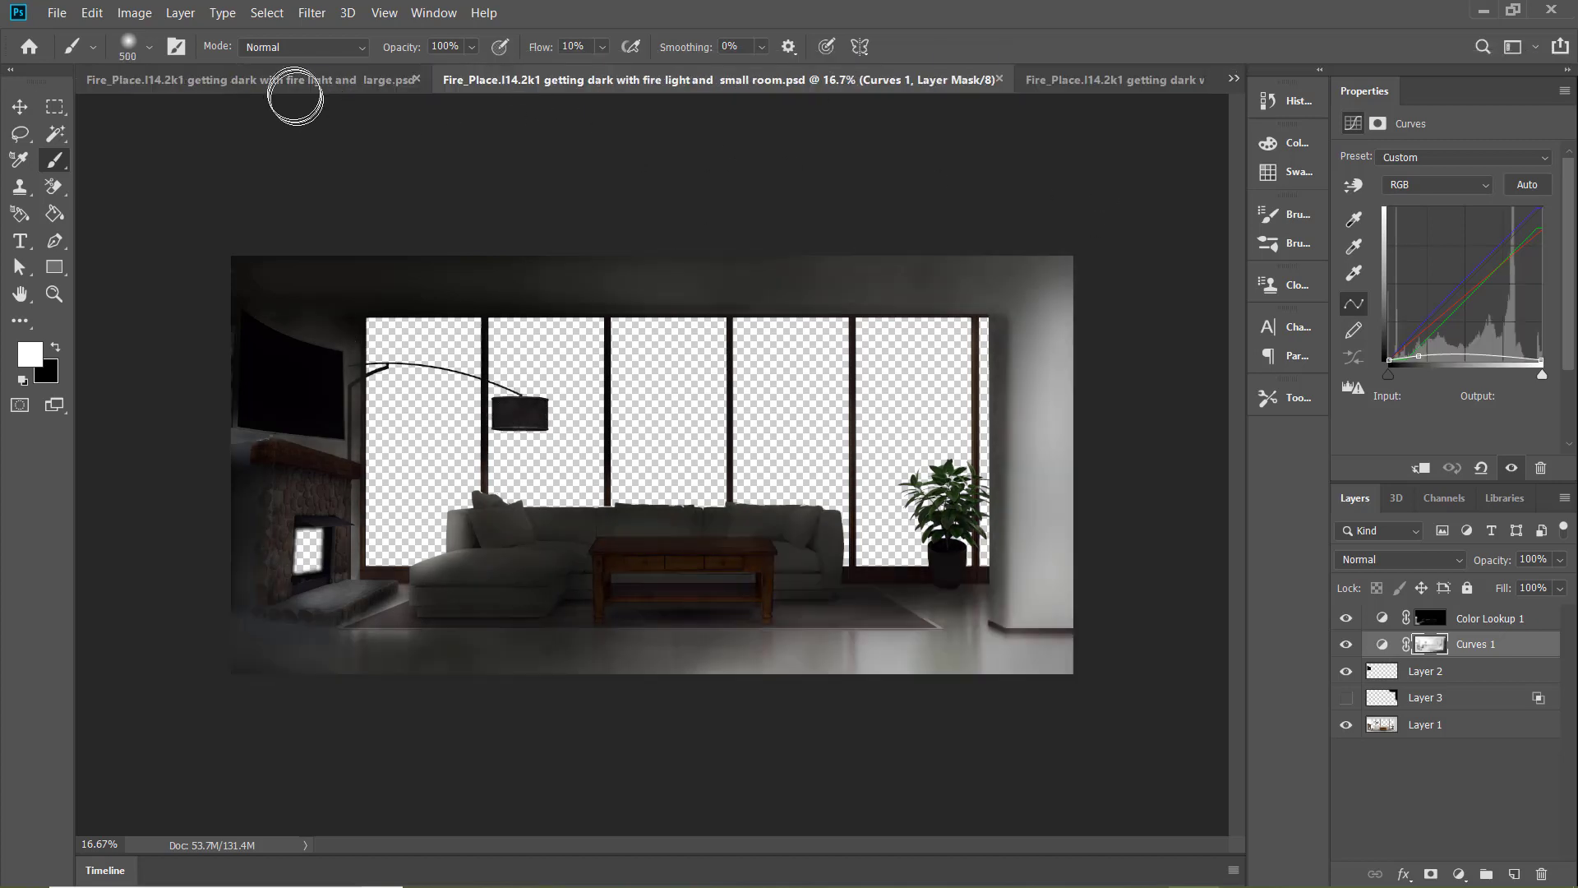
Compare the lighting of the "getting dark with fire light" large, small room and large room documents
click(292, 82)
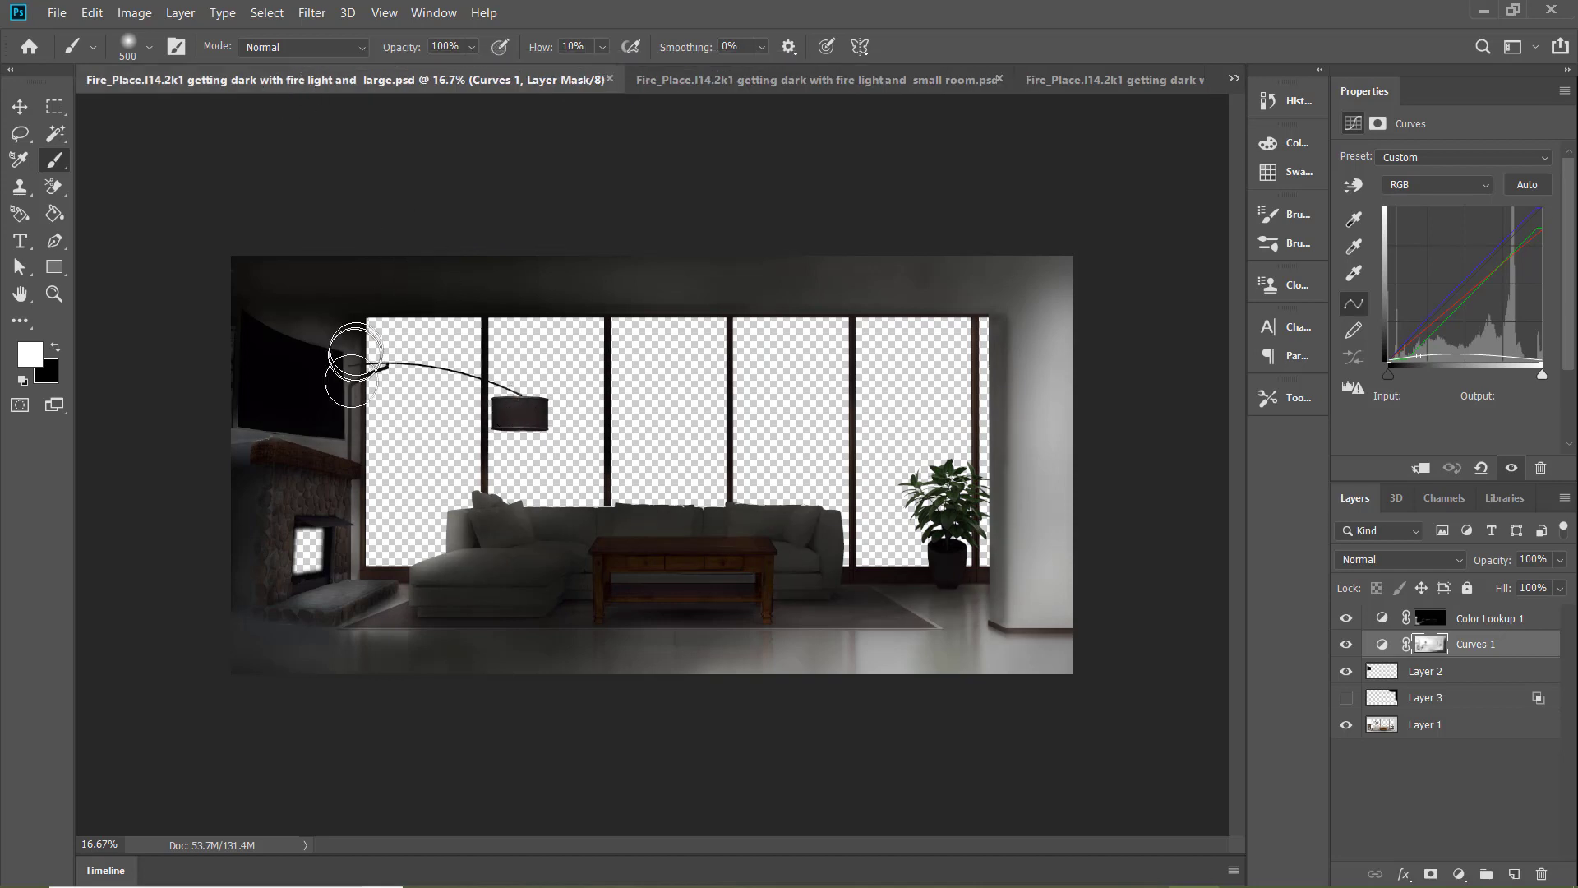
key(bracketleft)
key(bracketleft)
key(bracketleft)
key(bracketleft)
key(bracketleft)
key(bracketleft)
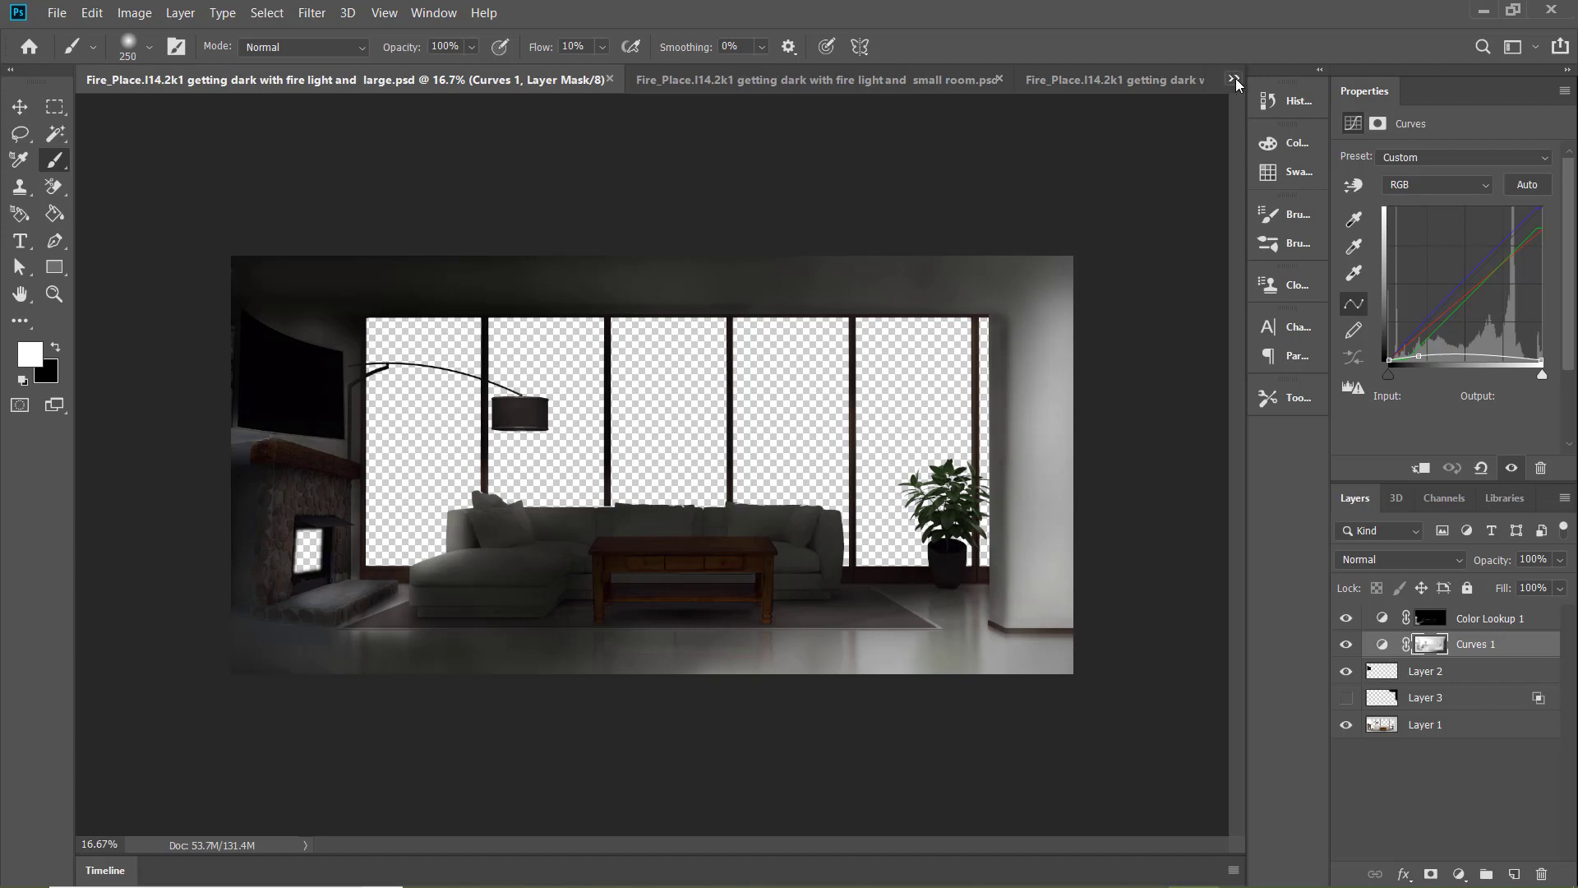
key(bracketright)
key(bracketright)
key(bracketright)
key(bracketright)
key(bracketright)
click(744, 82)
click(345, 88)
click(792, 87)
click(1111, 81)
Brighten the area around the potted plant in the large room version with a 1000 px black brush at 7% flow
key(bracketright)
key(bracketright)
key(bracketright)
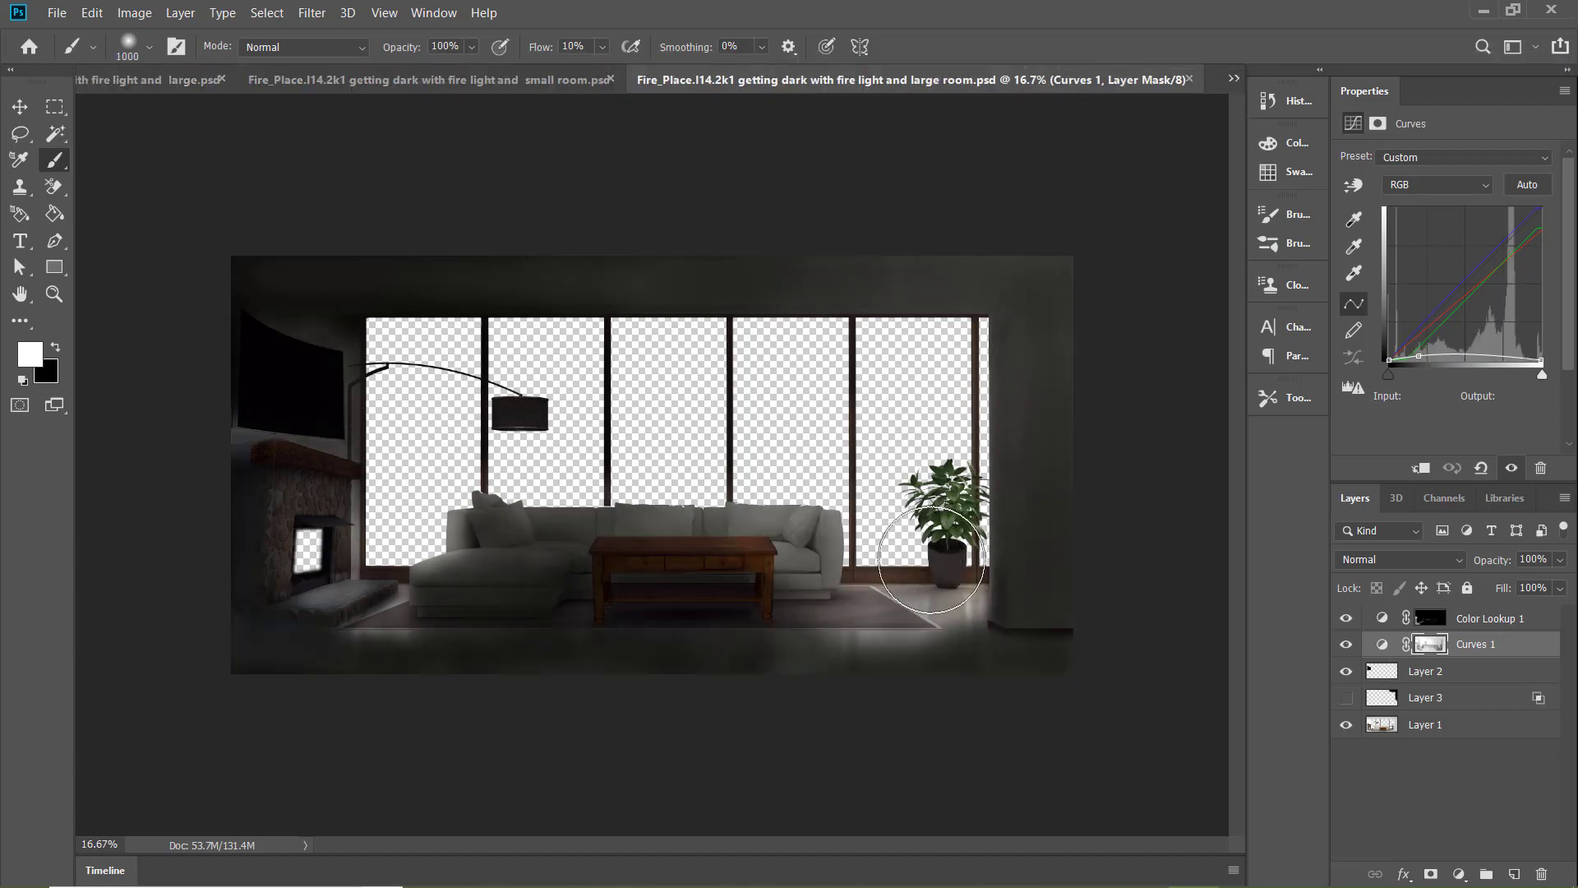
key(x)
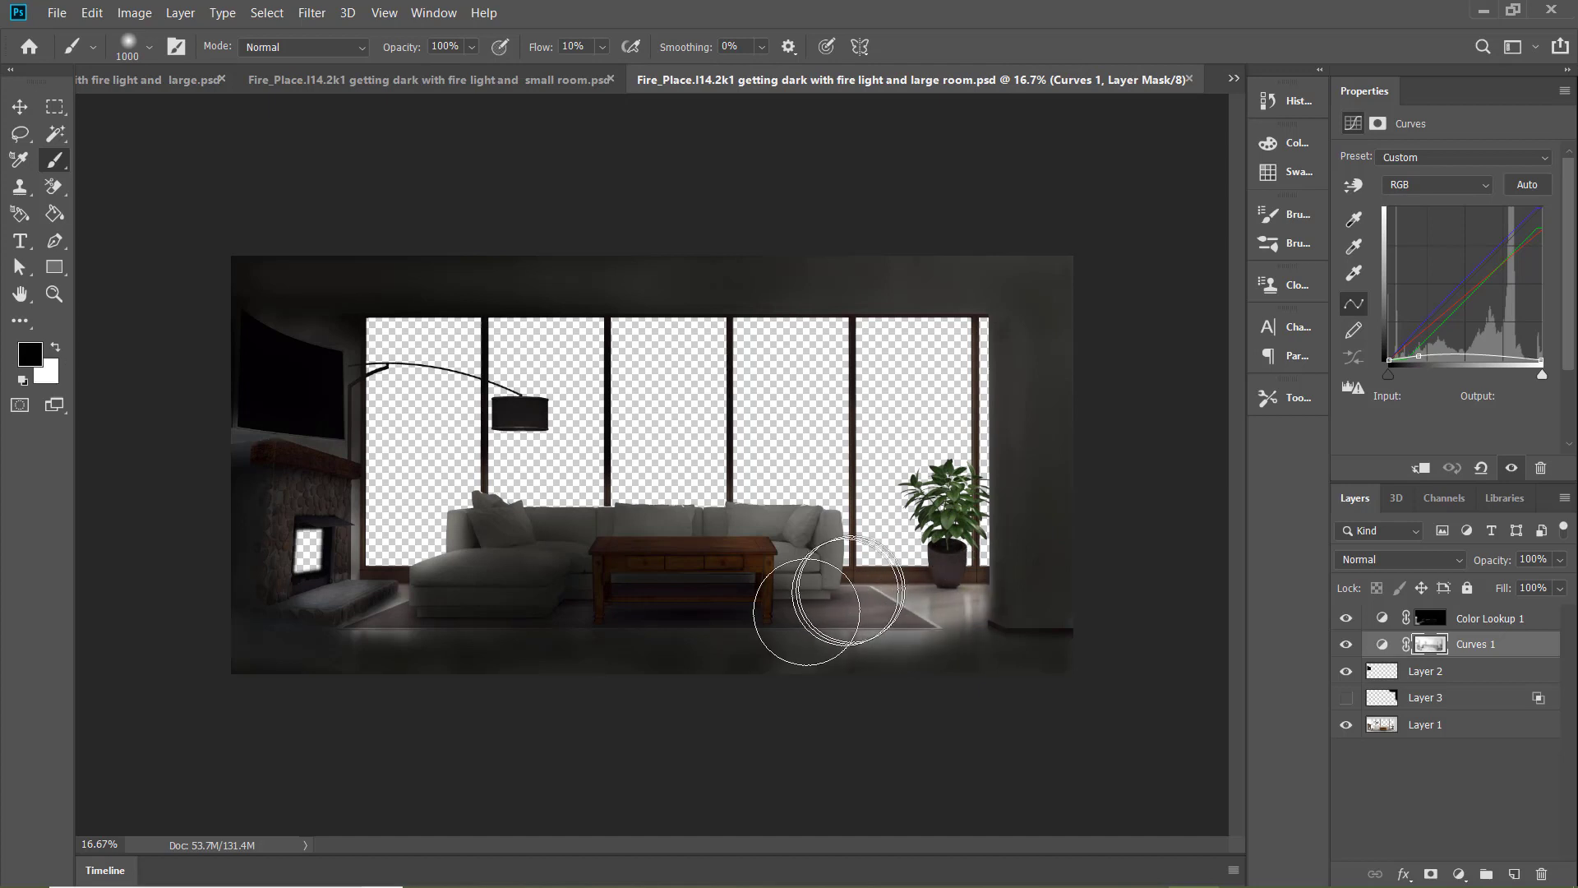
drag(602, 47, 606, 49)
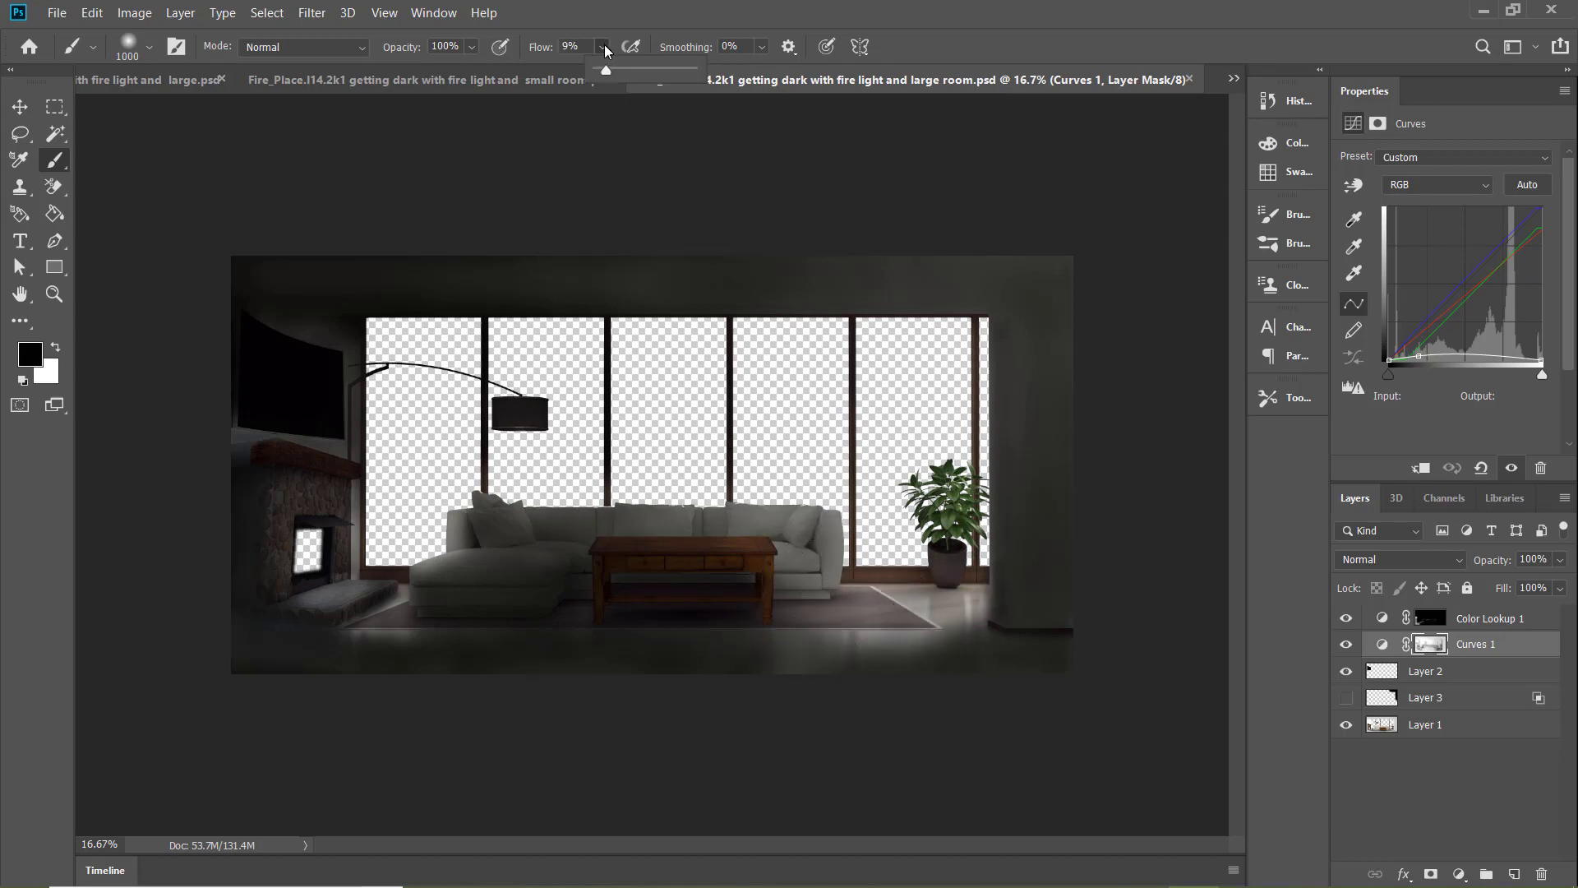
click(936, 511)
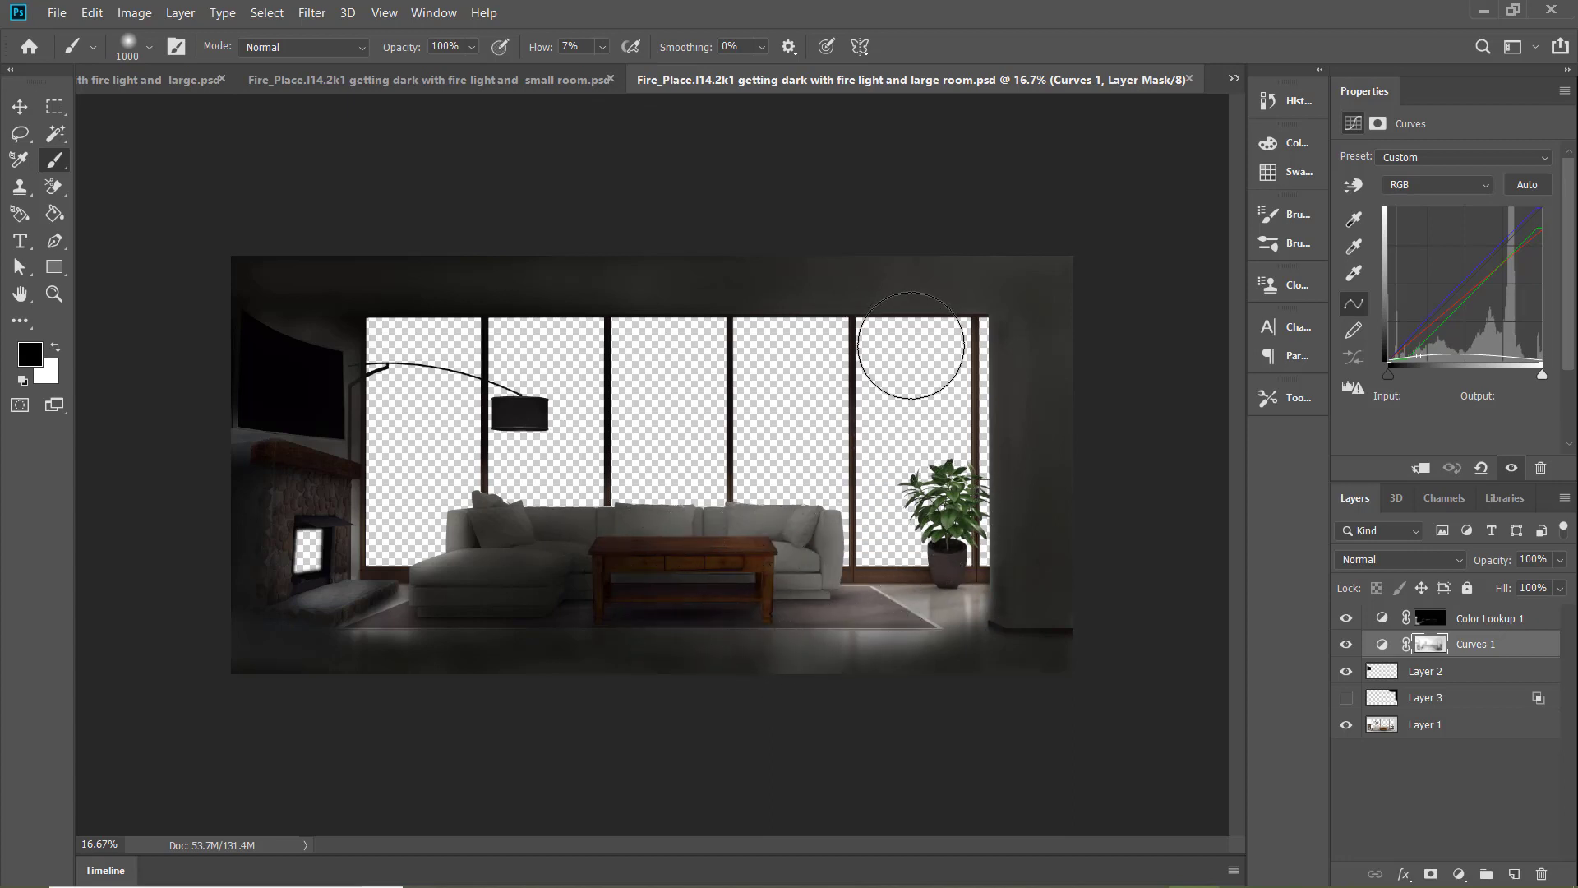
Open the "fire light lamp large and small room" document and brighten the ceiling beam above the windows on the Curves 1 mask
click(1236, 81)
click(1173, 155)
click(518, 81)
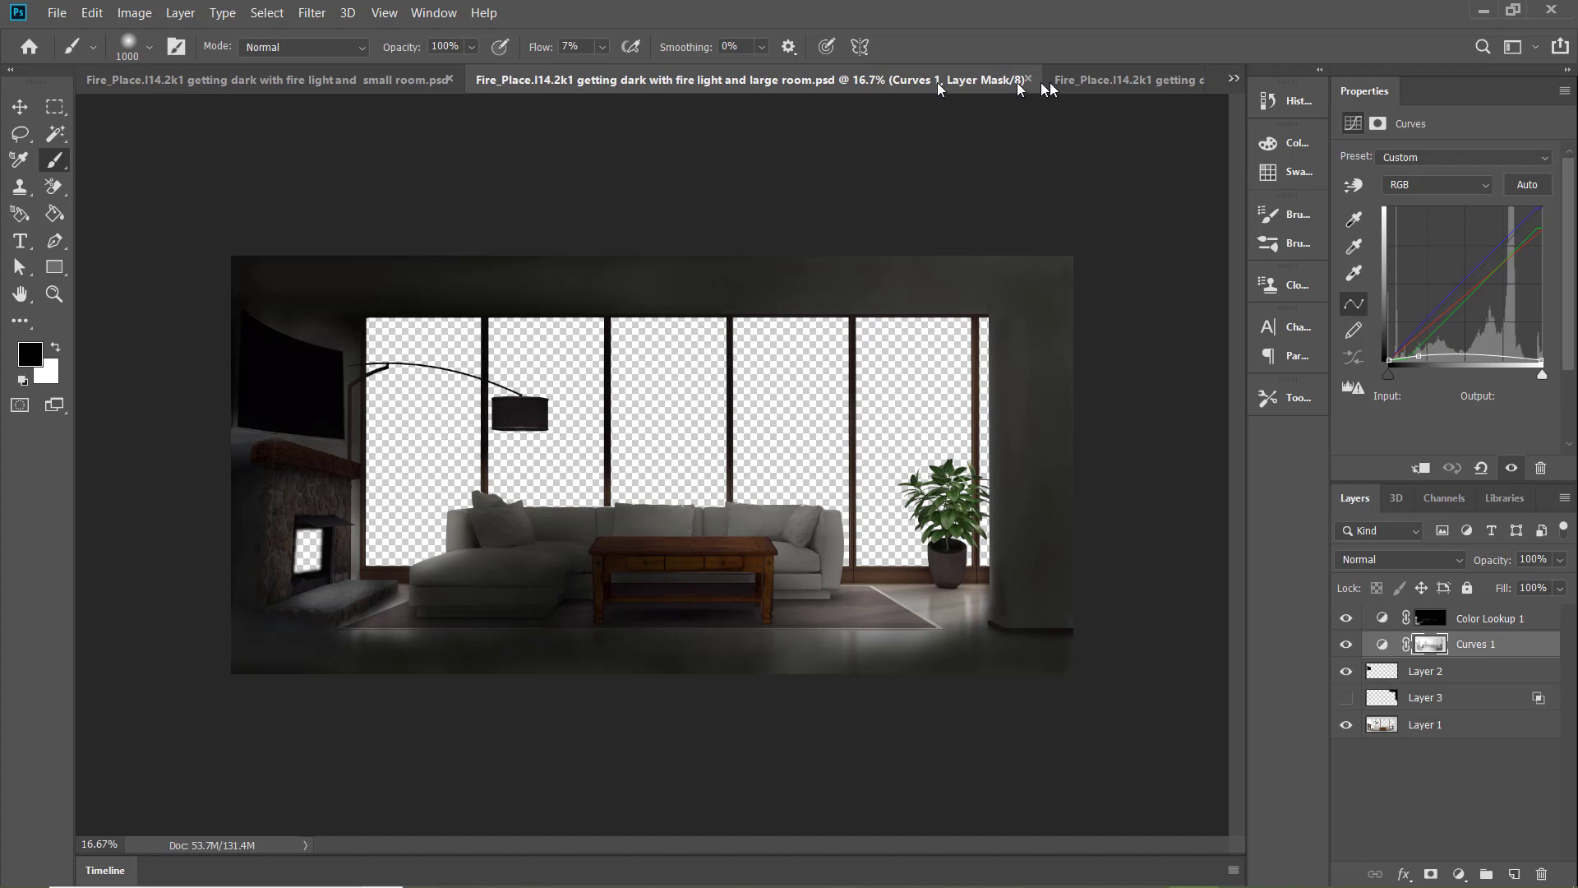
click(1093, 80)
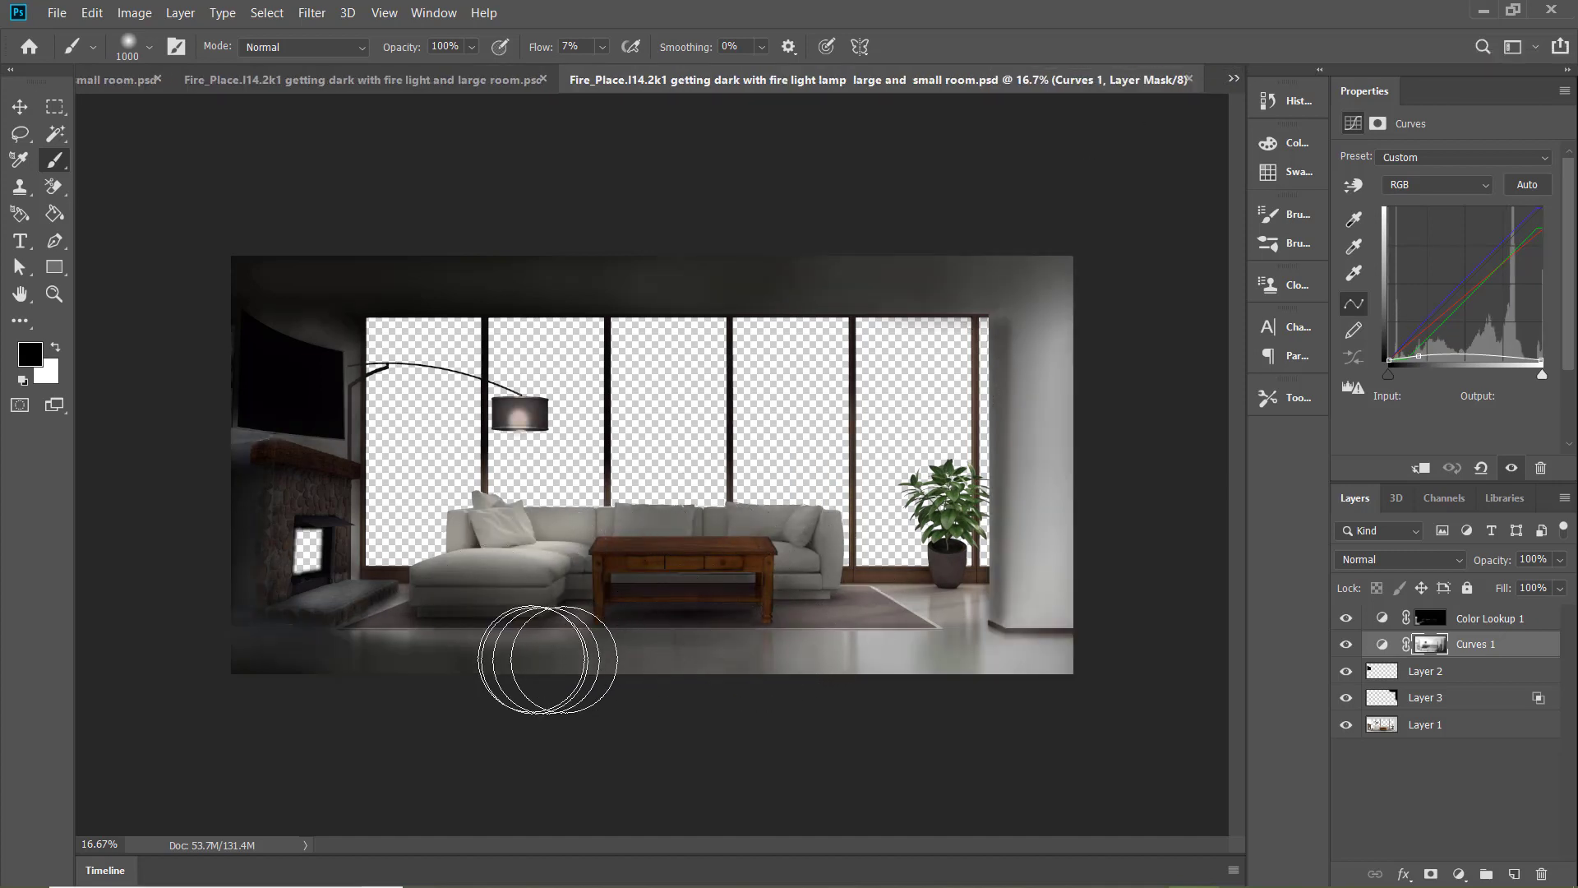
mouse_move(989, 272)
mouse_down()
mouse_move(959, 302)
mouse_move(458, 282)
mouse_up()
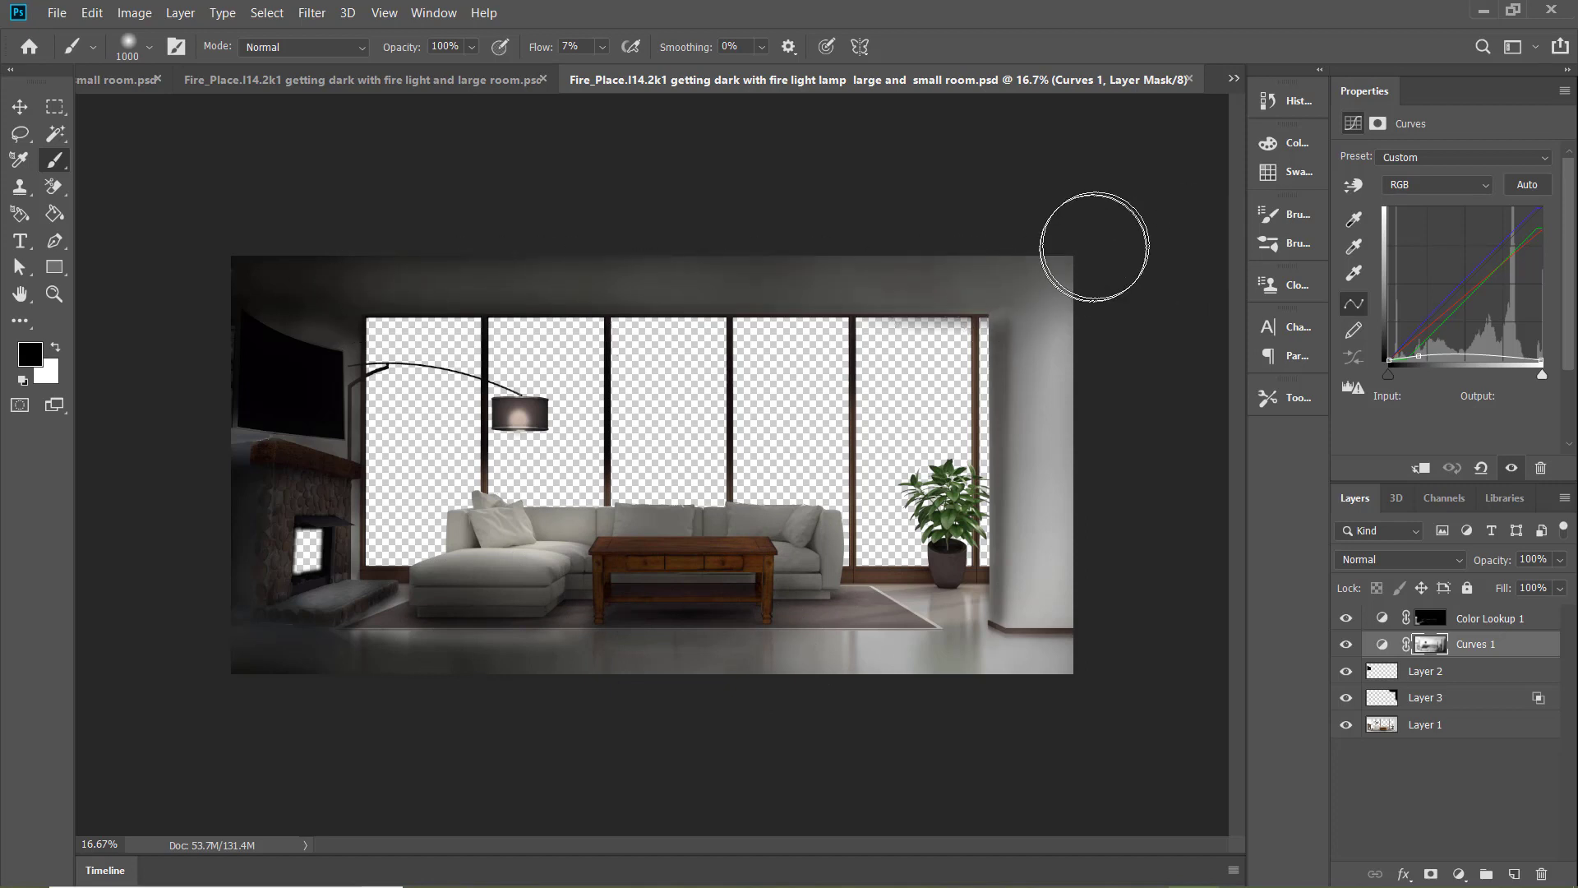
click(349, 86)
click(1146, 82)
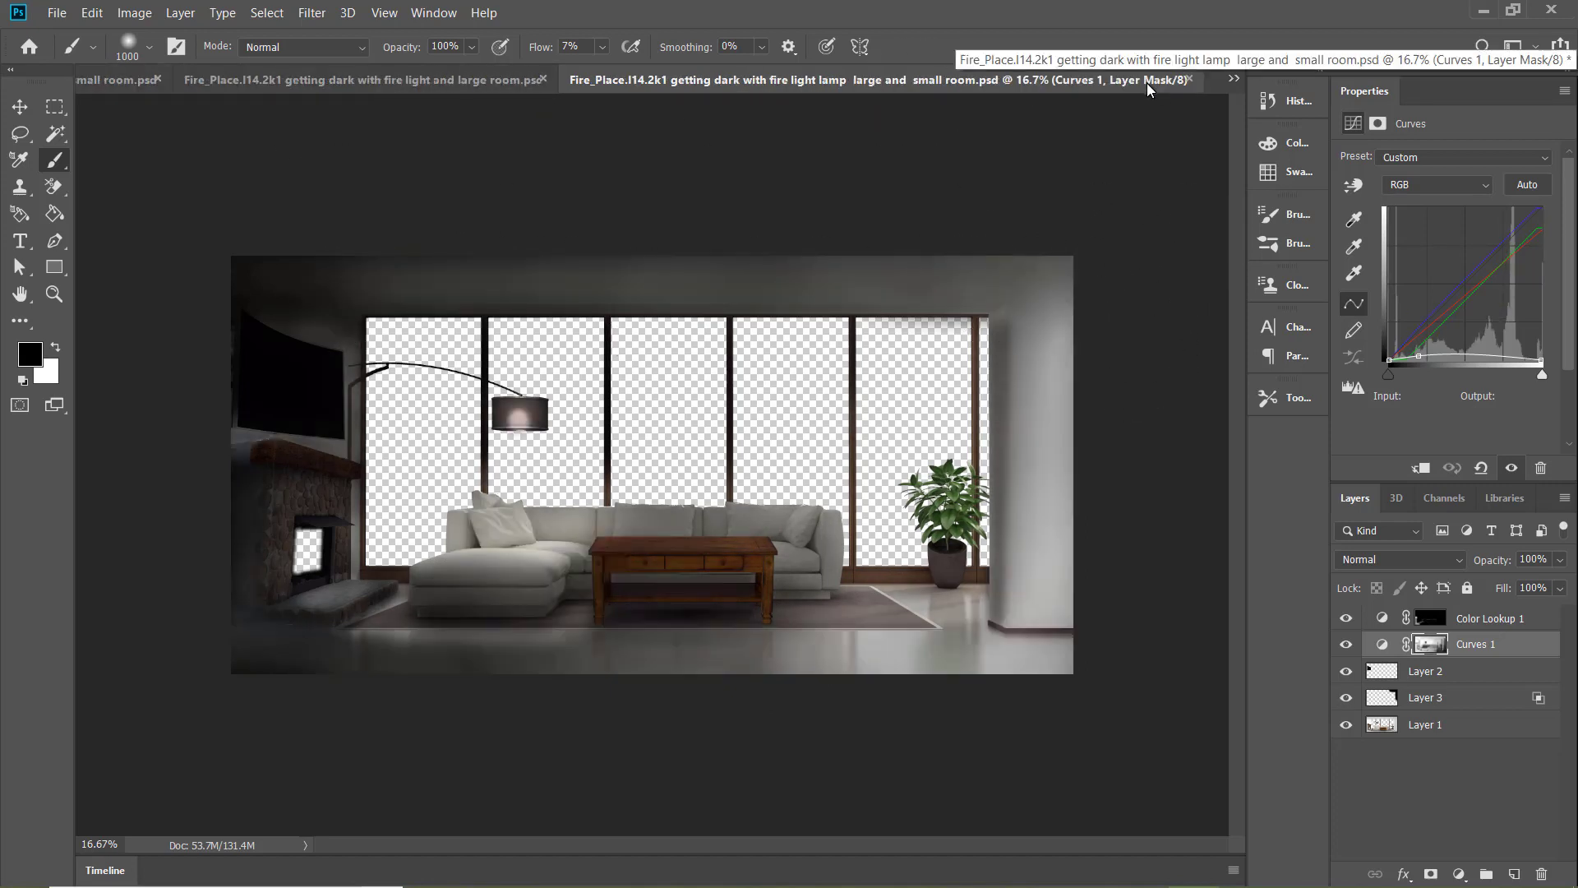
Brighten the sofa's chaise and cushions beneath the lamp with a 600 px black brush
key(bracketleft)
key(bracketleft)
key(bracketleft)
key(bracketleft)
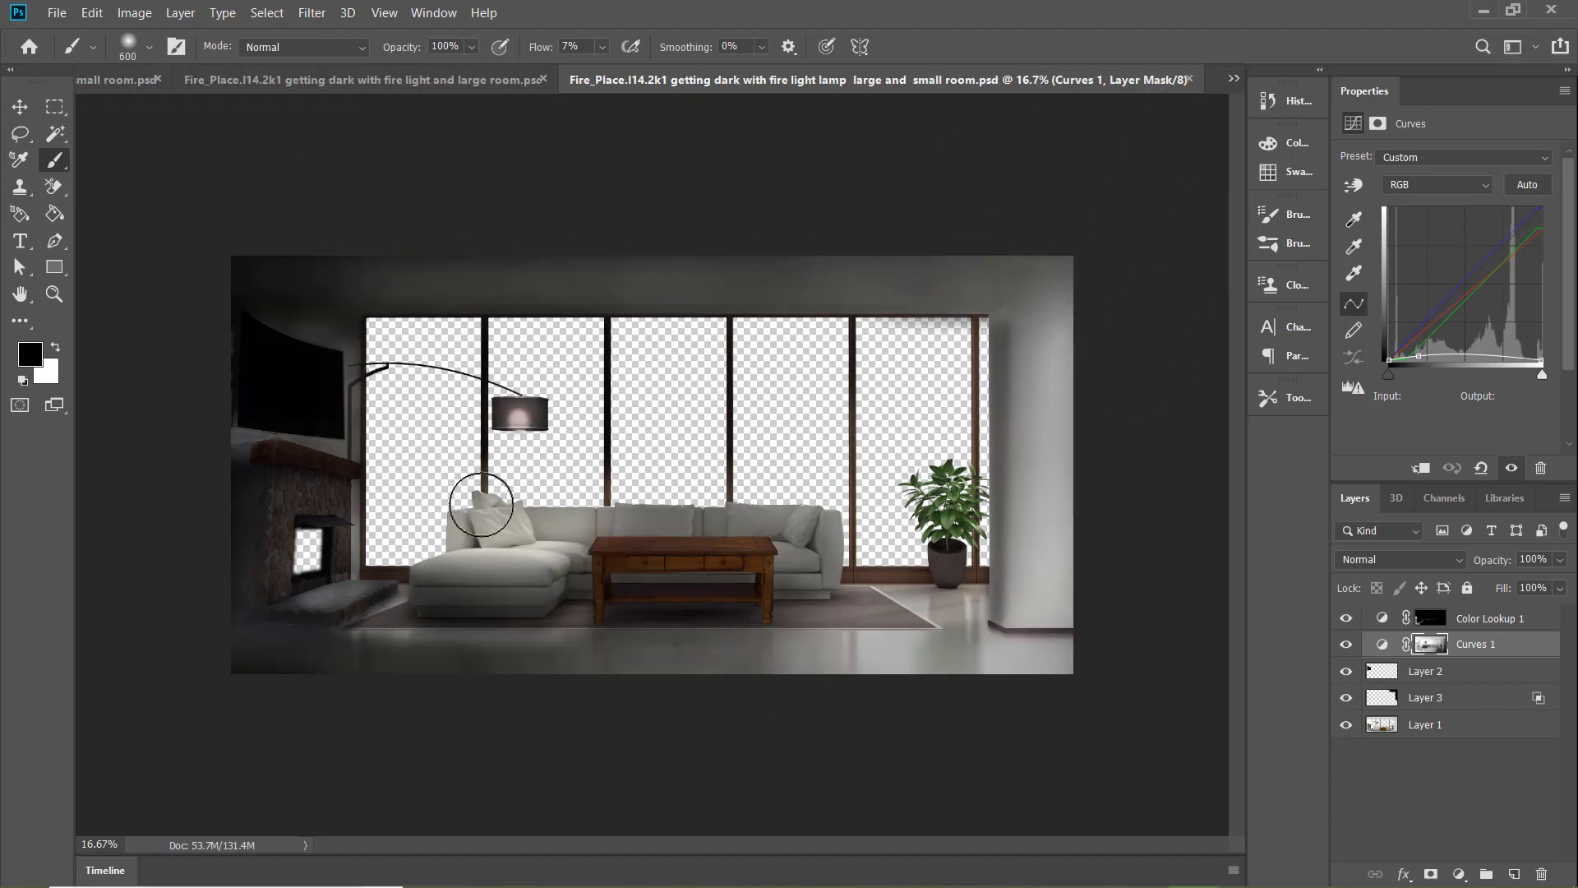
drag(469, 541, 492, 548)
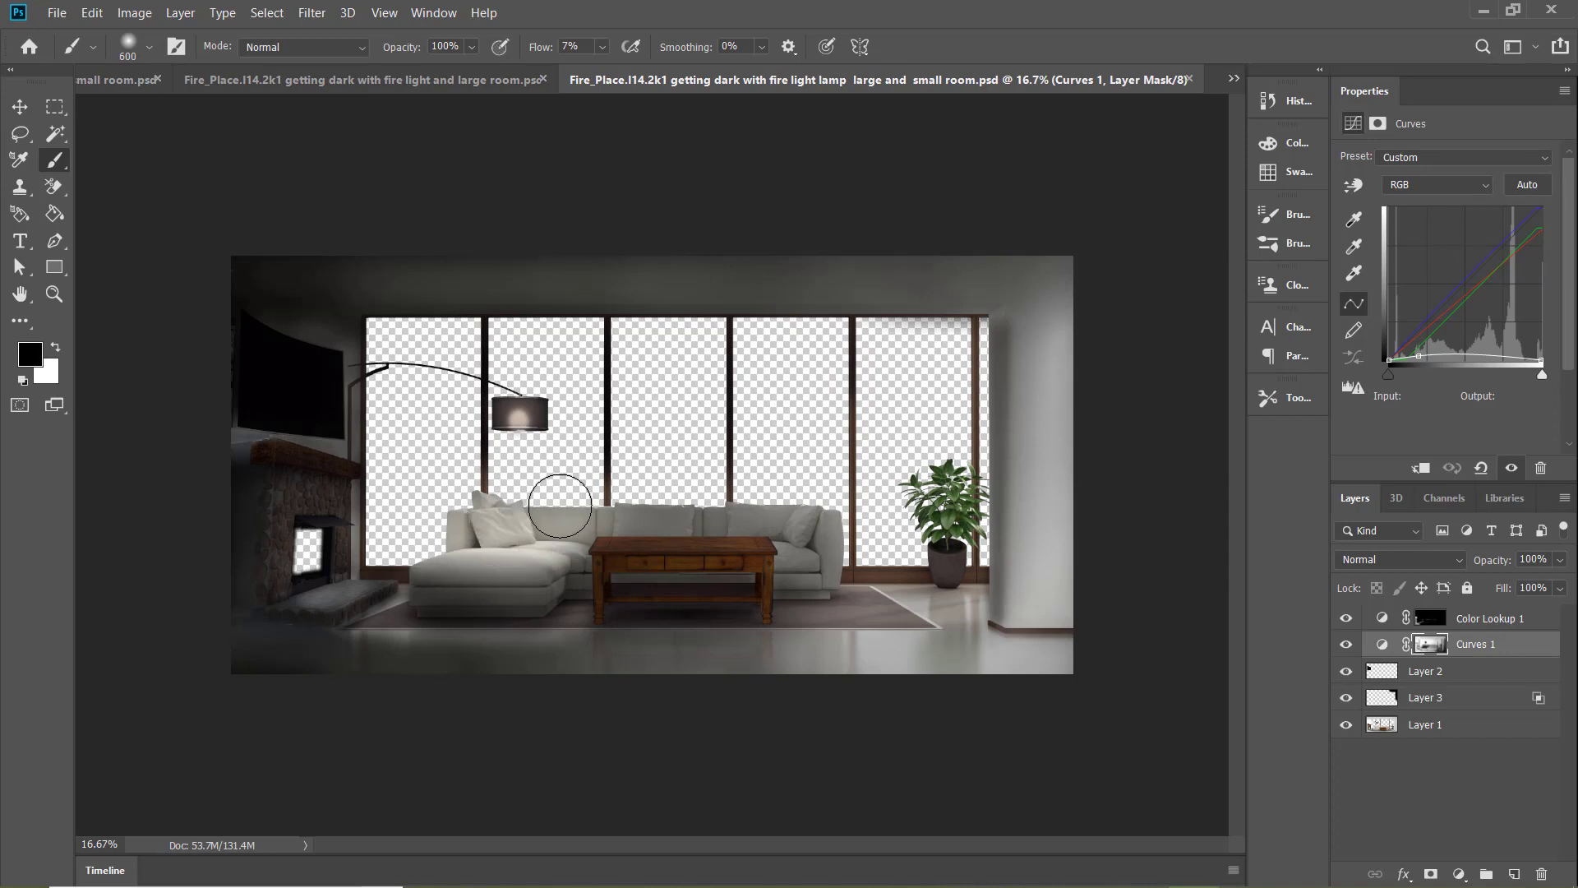
key(x)
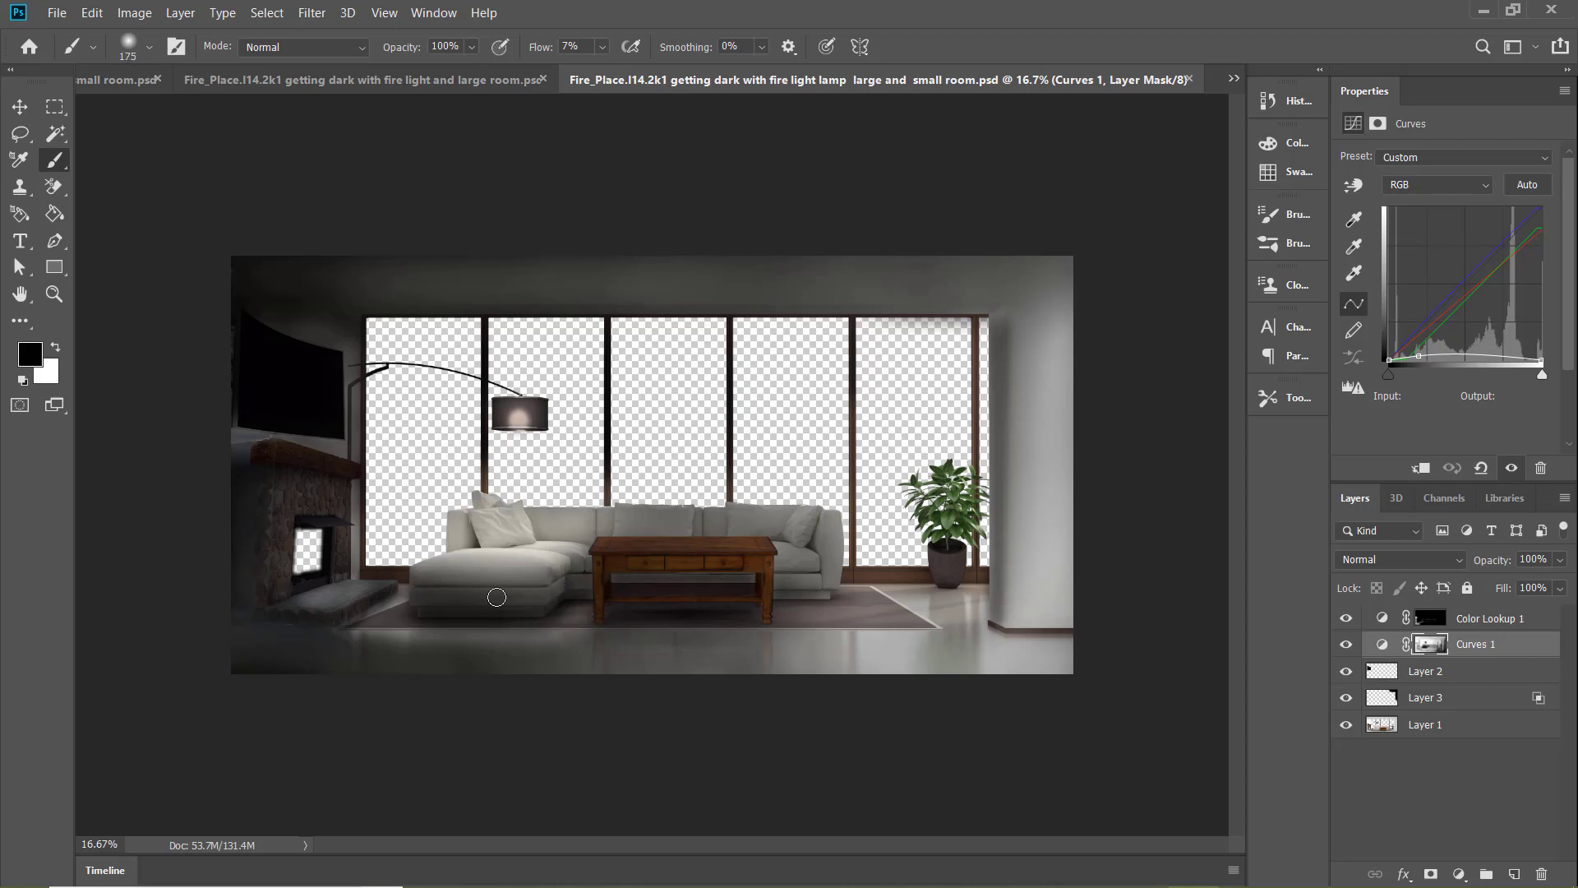
Compare the sofa and room lighting between the large room, lamp, and large and small room documents
key(bracketright)
key(bracketright)
key(bracketright)
click(480, 86)
click(1110, 81)
click(396, 84)
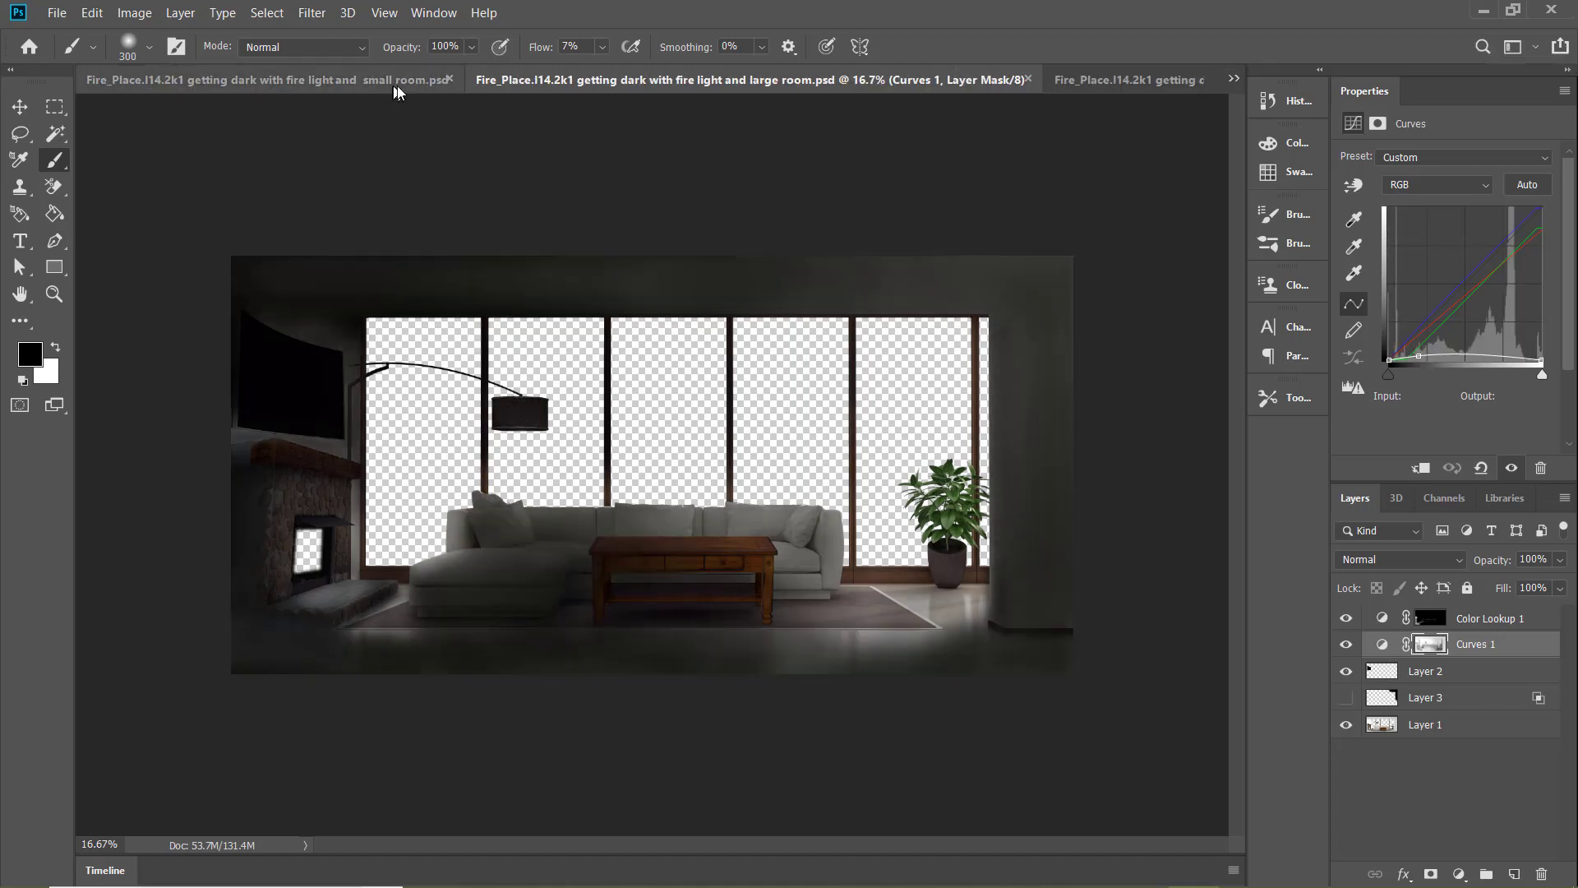
click(1113, 78)
click(1123, 82)
click(482, 86)
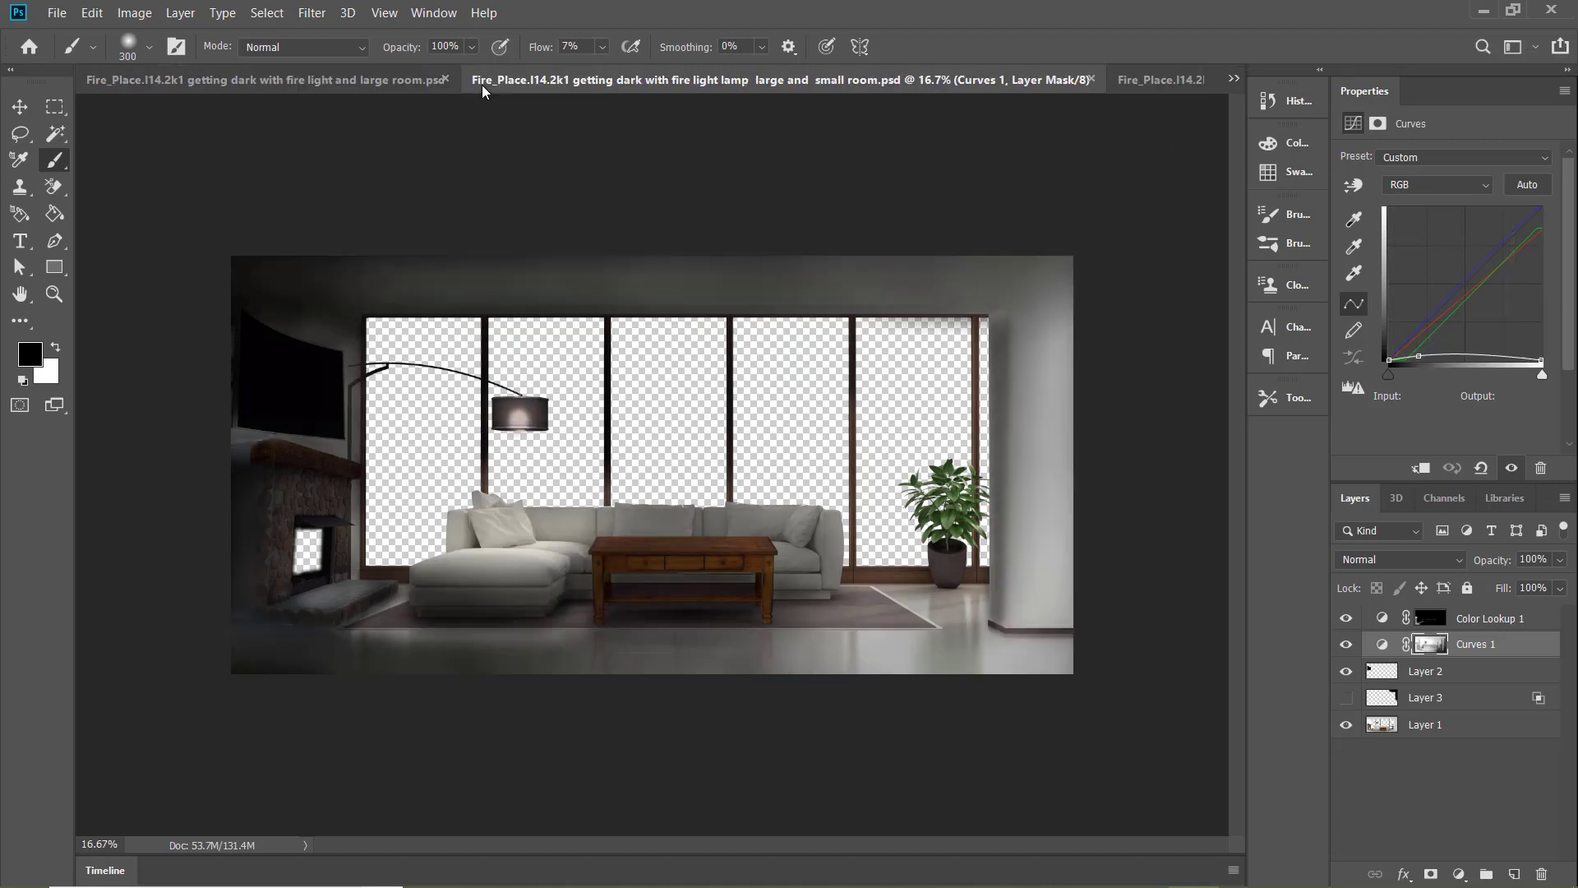
click(1156, 80)
click(471, 82)
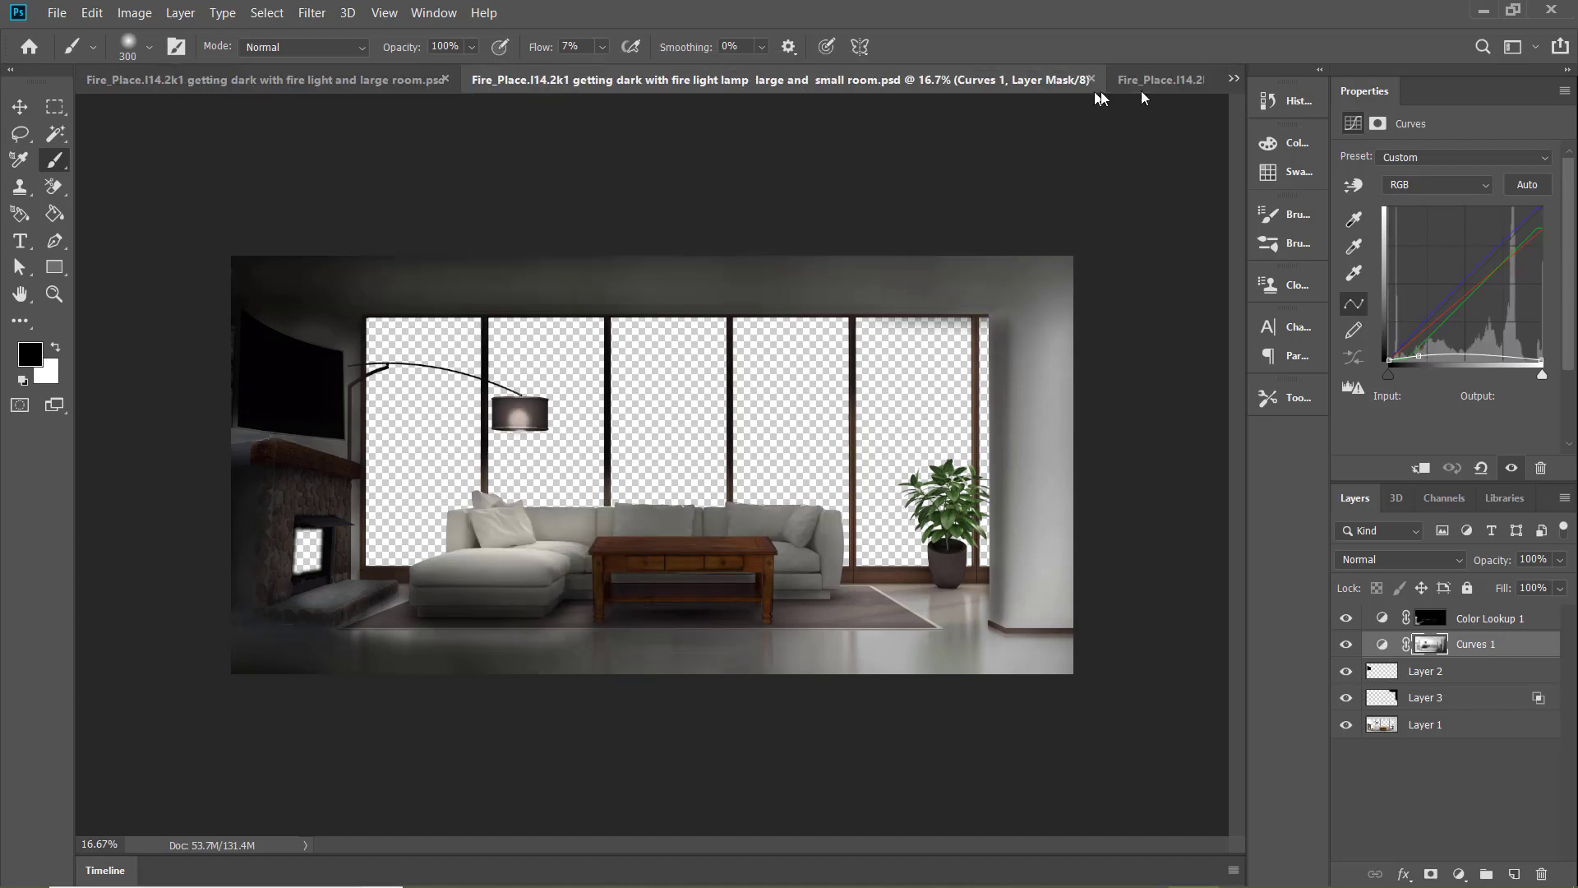
Open the "fire light large and small room" document and darken the sofa and coffee table with a 1000 px white brush at 5% flow
click(1155, 82)
key(bracketright)
key(bracketright)
key(bracketright)
key(bracketright)
key(bracketright)
key(bracketright)
key(bracketright)
key(bracketright)
key(bracketright)
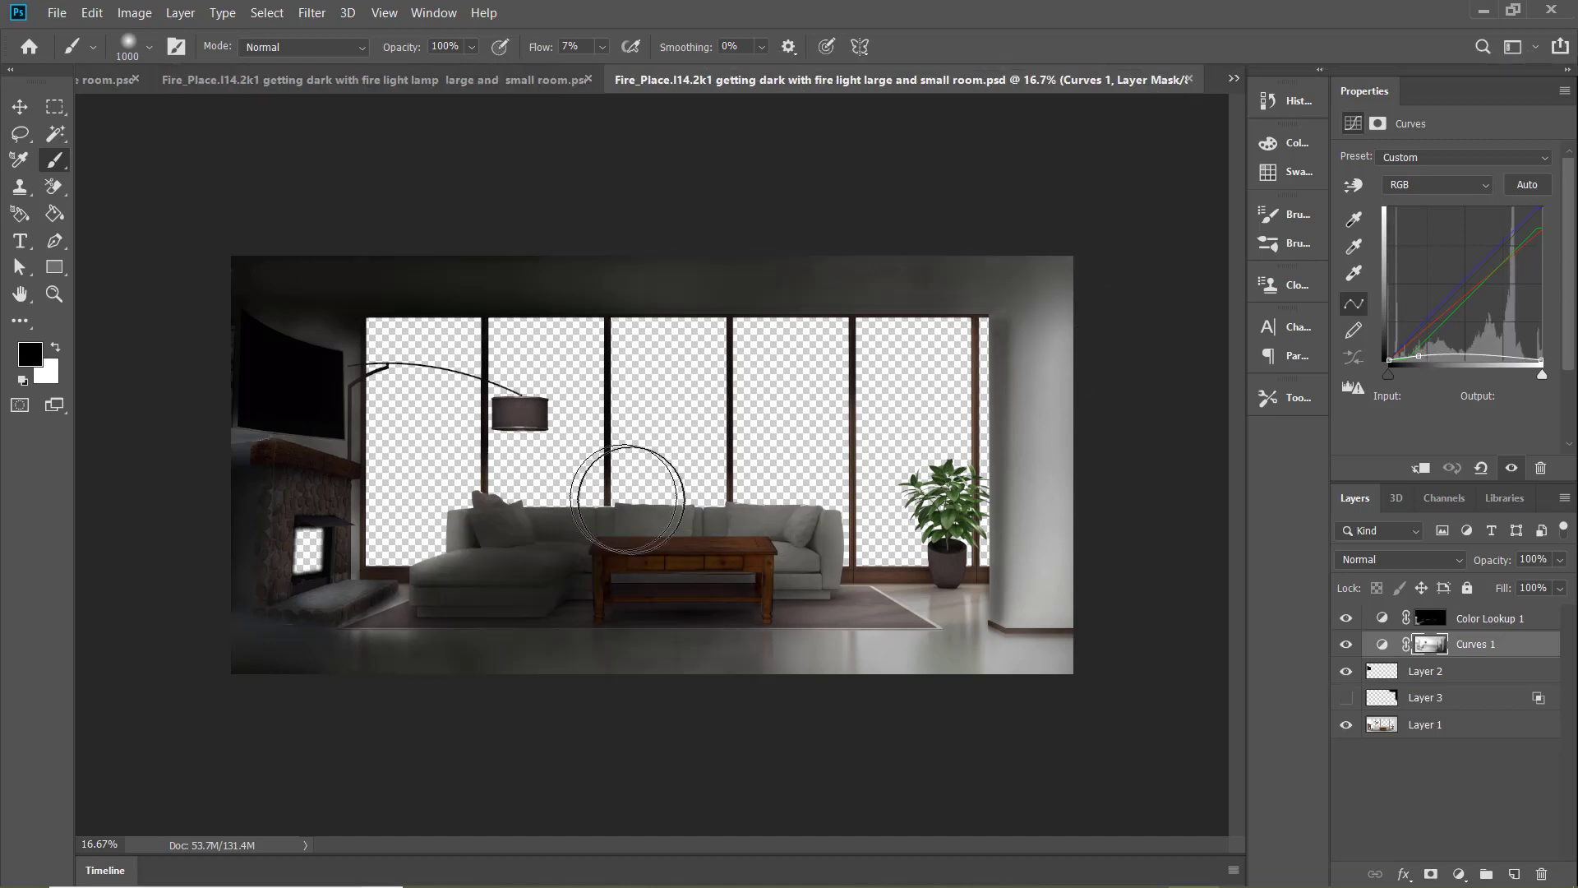
drag(608, 45, 605, 48)
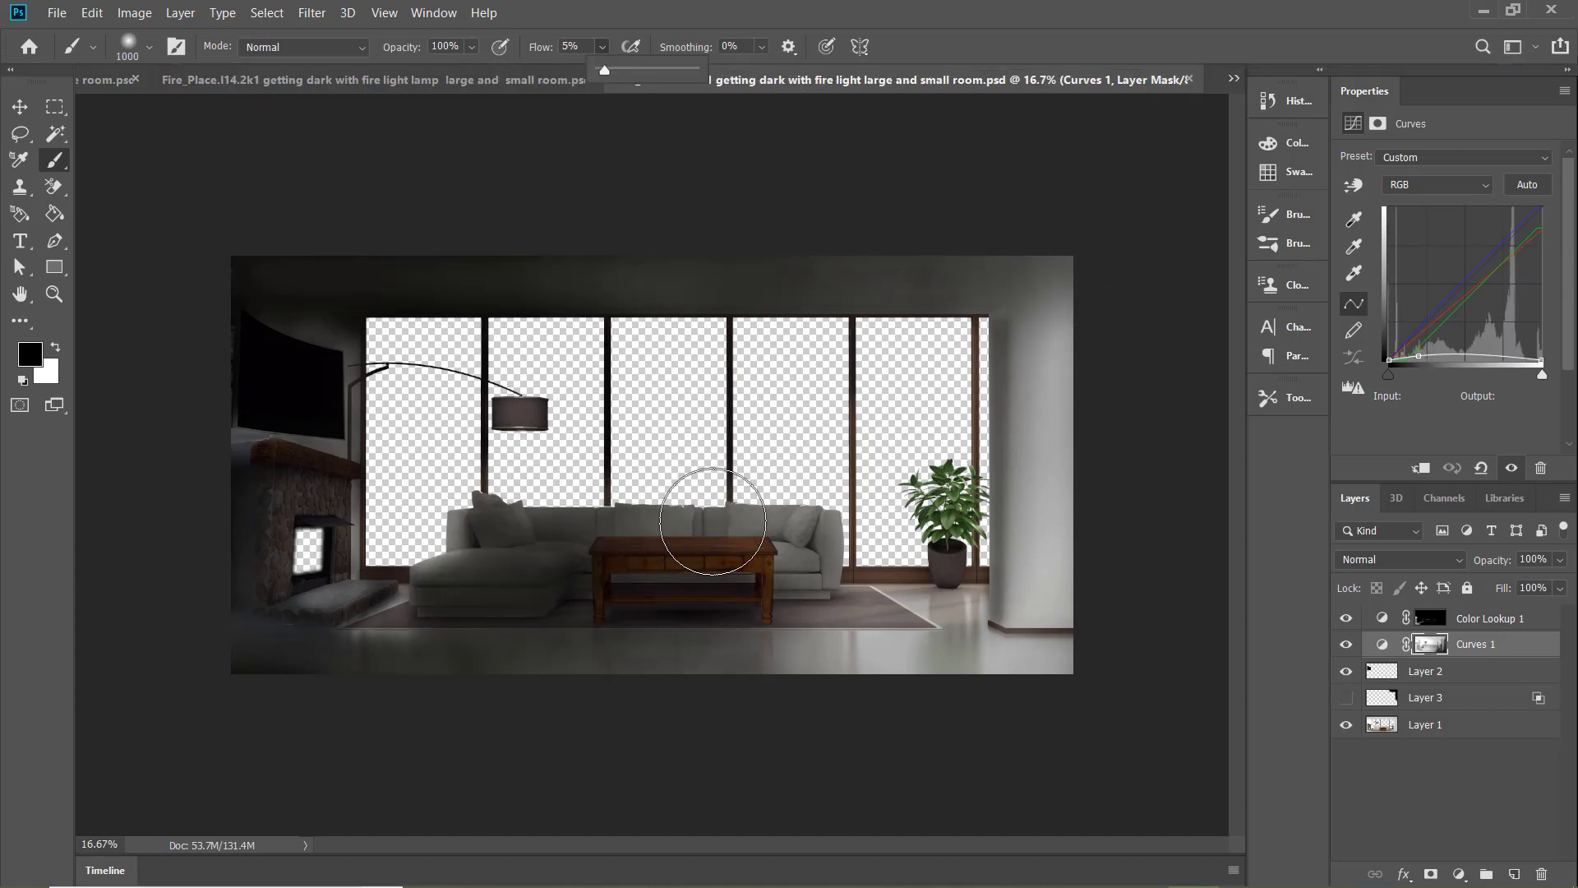
key(x)
mouse_move(808, 534)
mouse_down()
mouse_move(635, 527)
mouse_move(802, 538)
mouse_move(768, 527)
mouse_move(770, 510)
mouse_move(821, 518)
mouse_move(671, 519)
mouse_move(545, 557)
mouse_up()
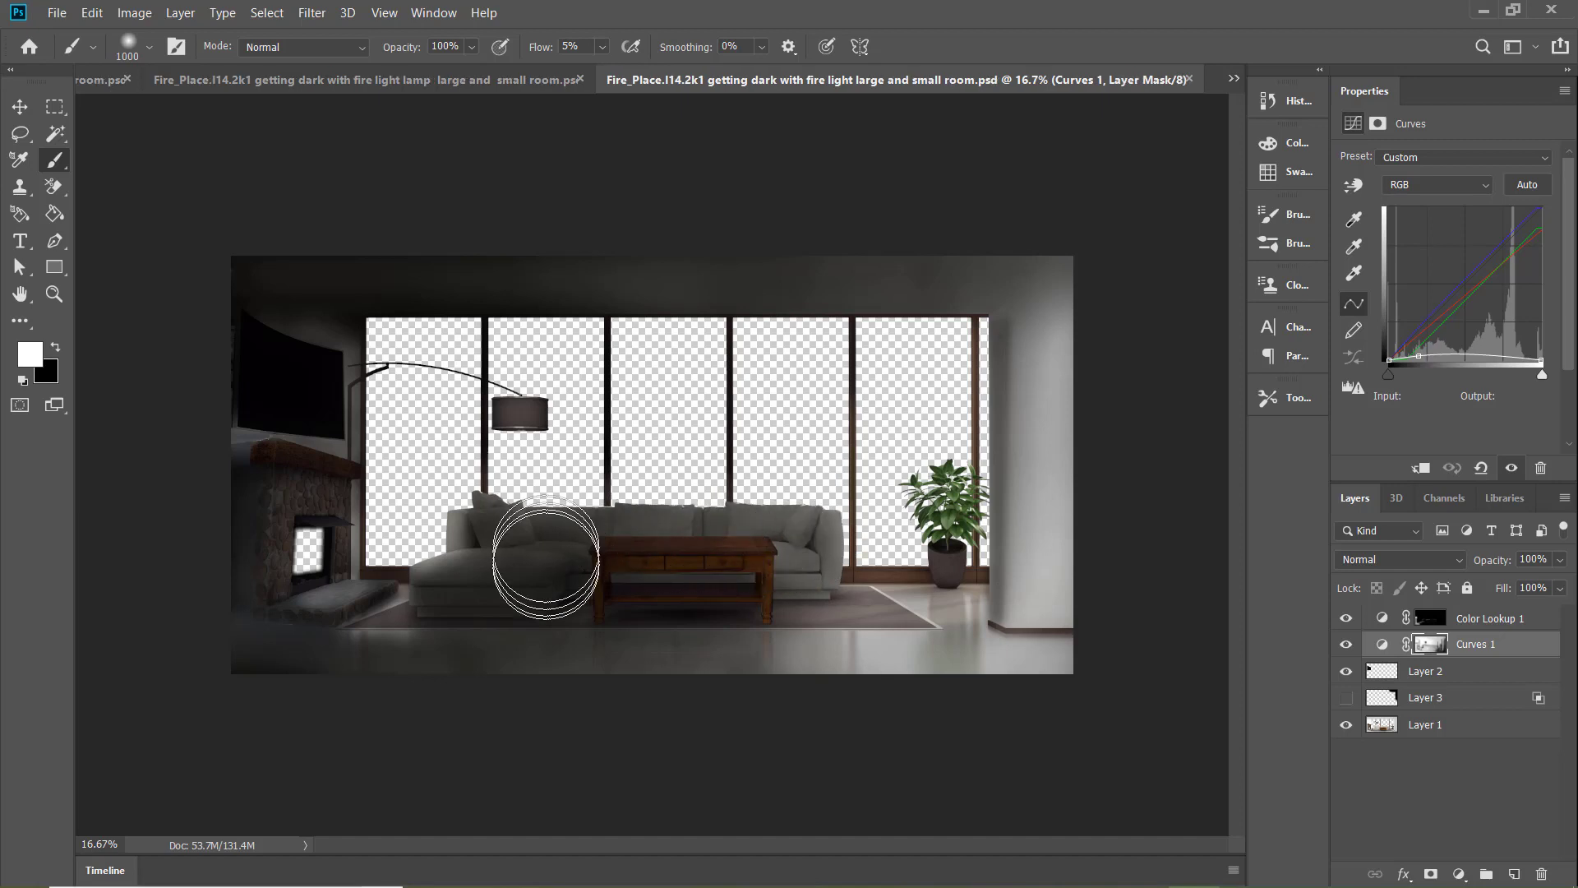
Compare the lamp version with the version without lamp light for the large and small room
click(493, 78)
click(1141, 80)
click(483, 81)
click(1164, 81)
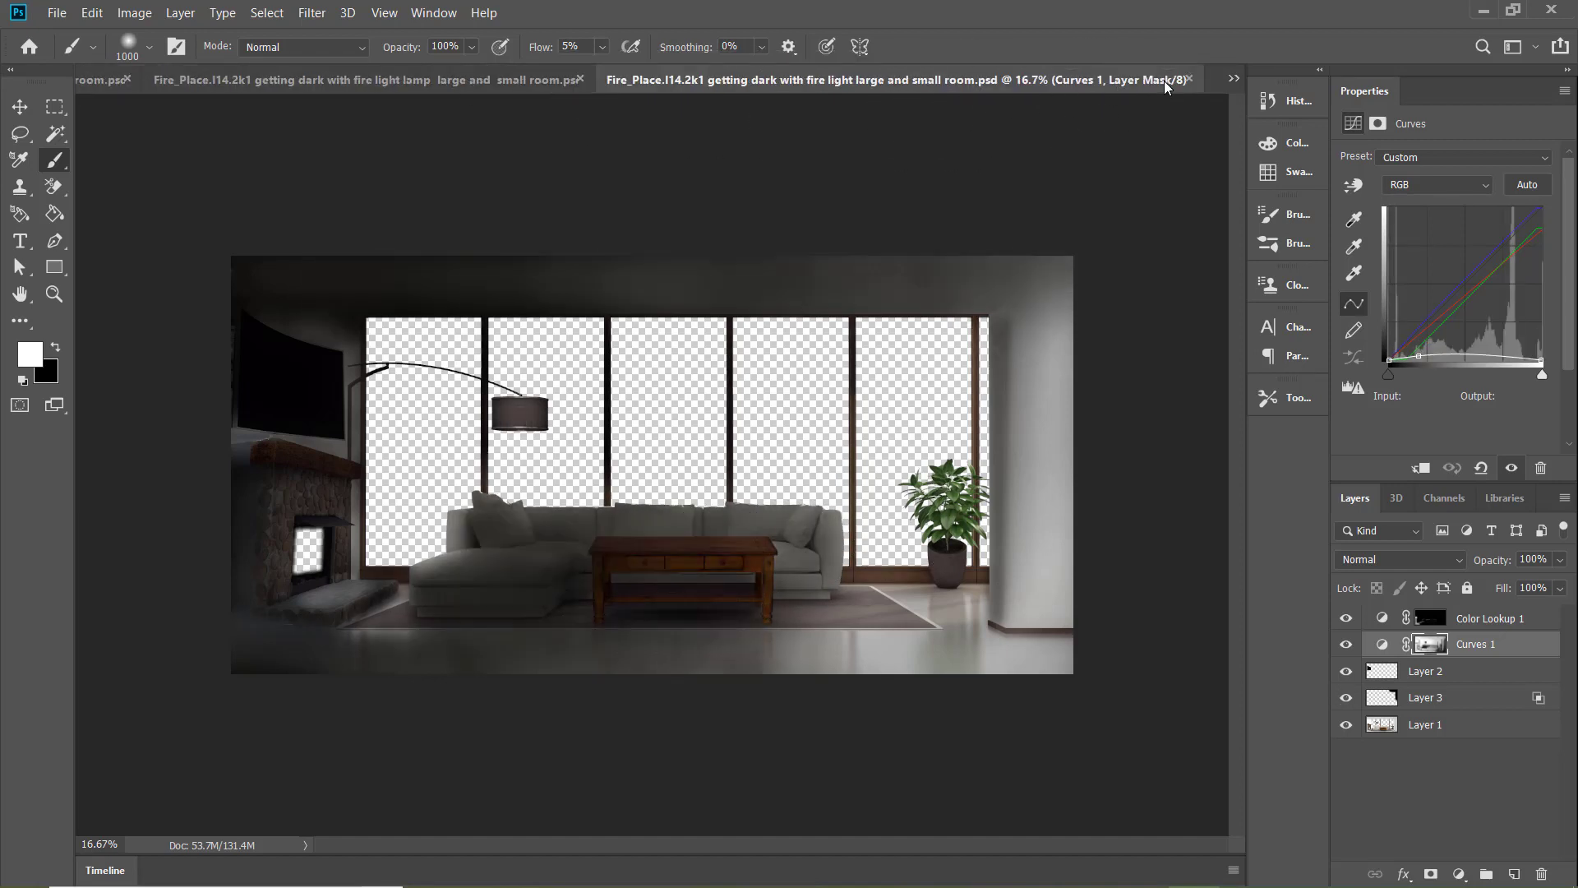
click(483, 84)
click(1182, 83)
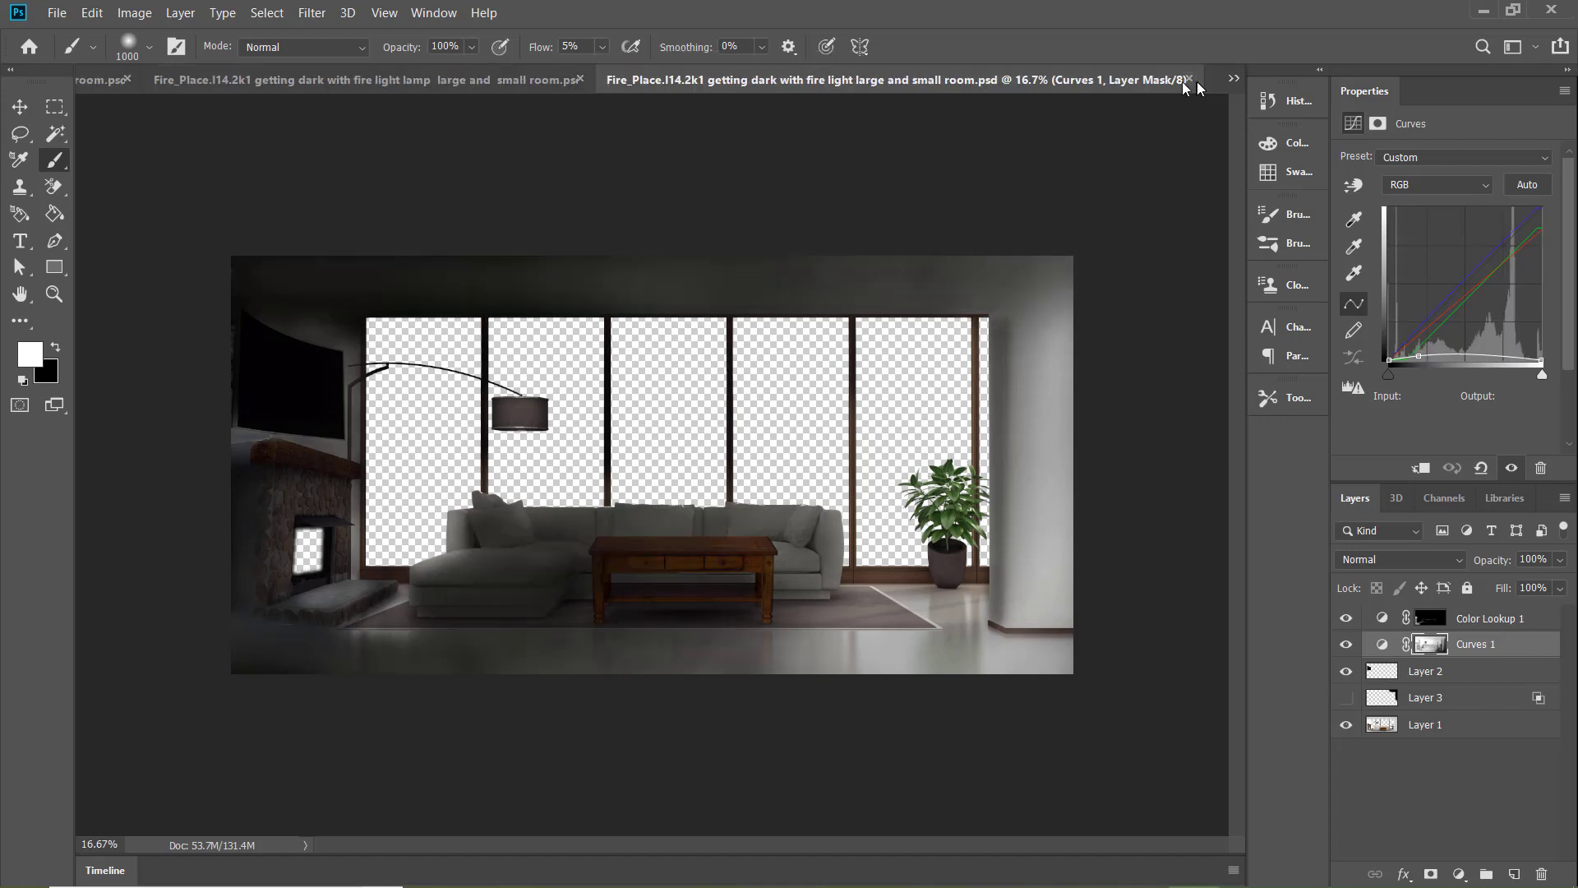
click(479, 84)
click(1146, 80)
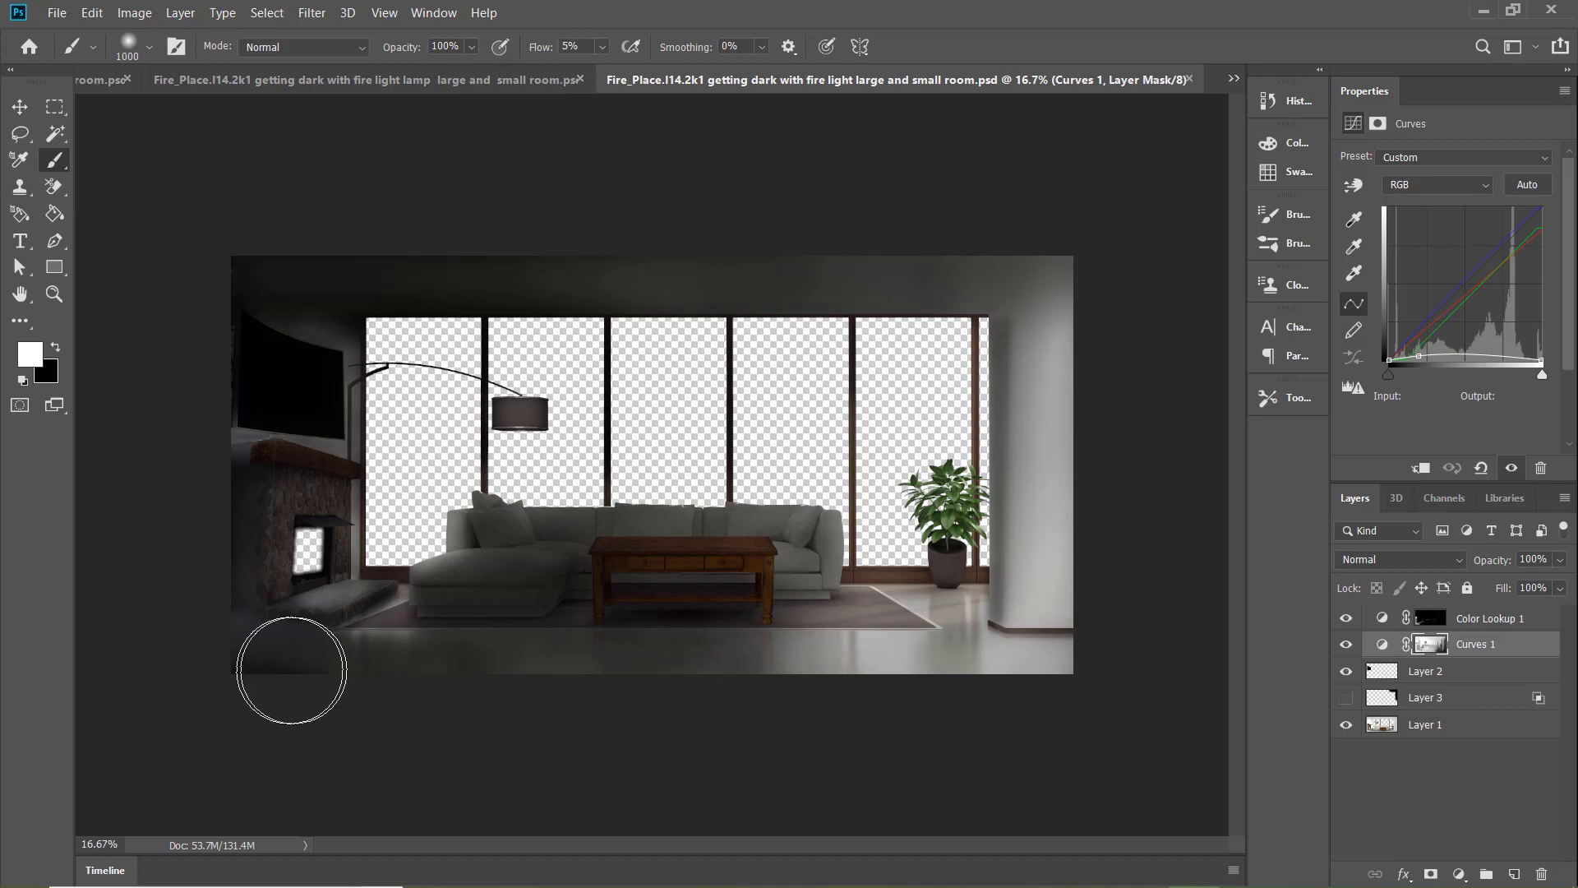
click(496, 85)
click(1134, 86)
Brighten the floor corner in front of the fireplace in the lamp document with the 1000 px black brush
click(450, 86)
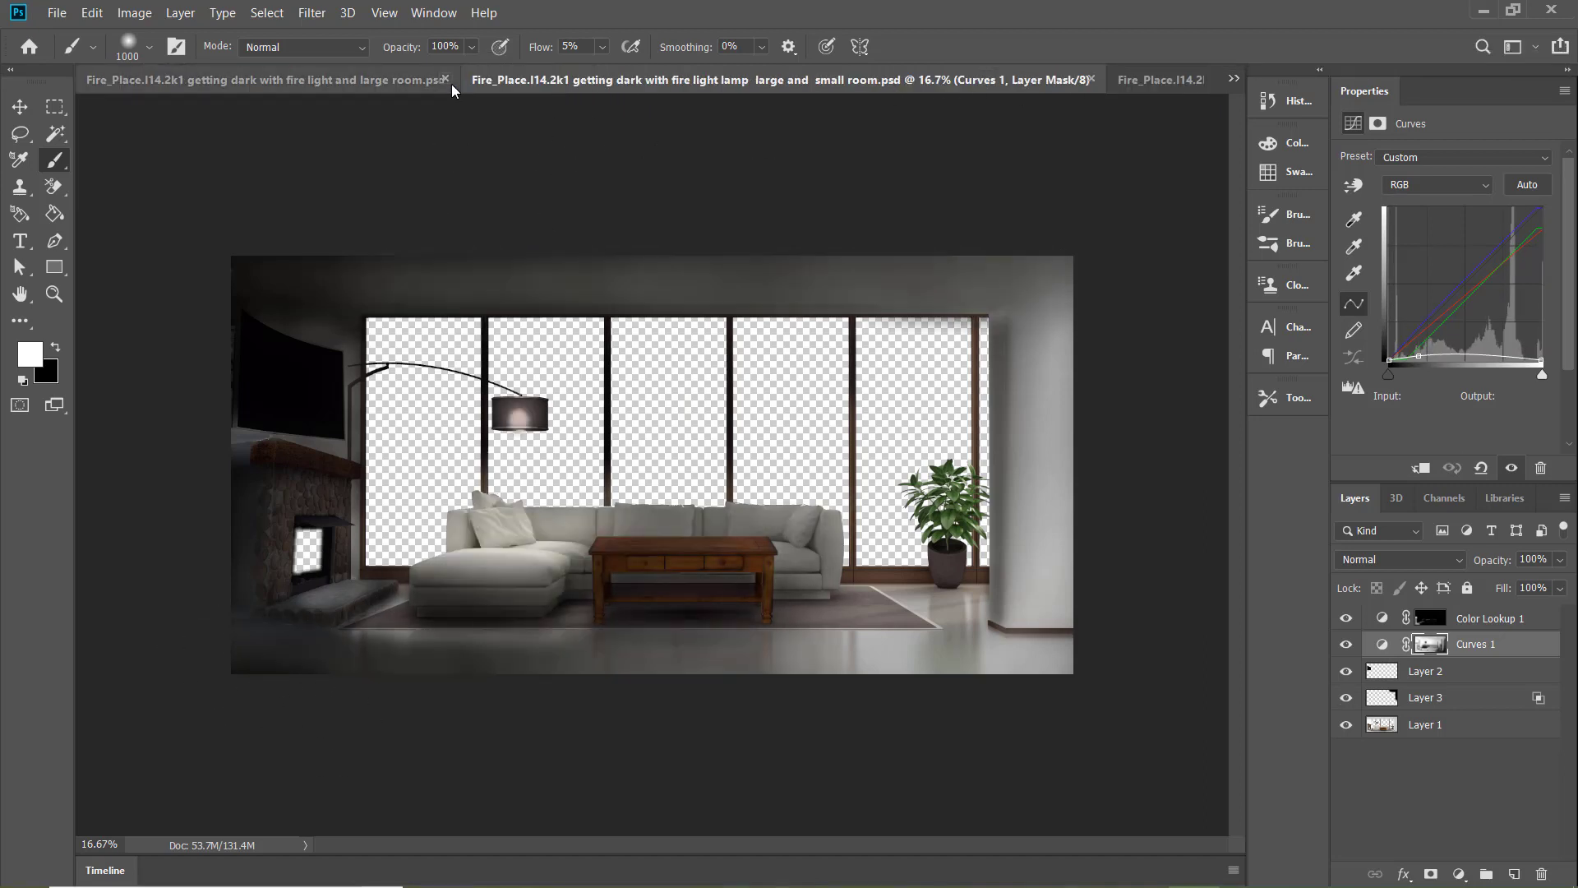
key(x)
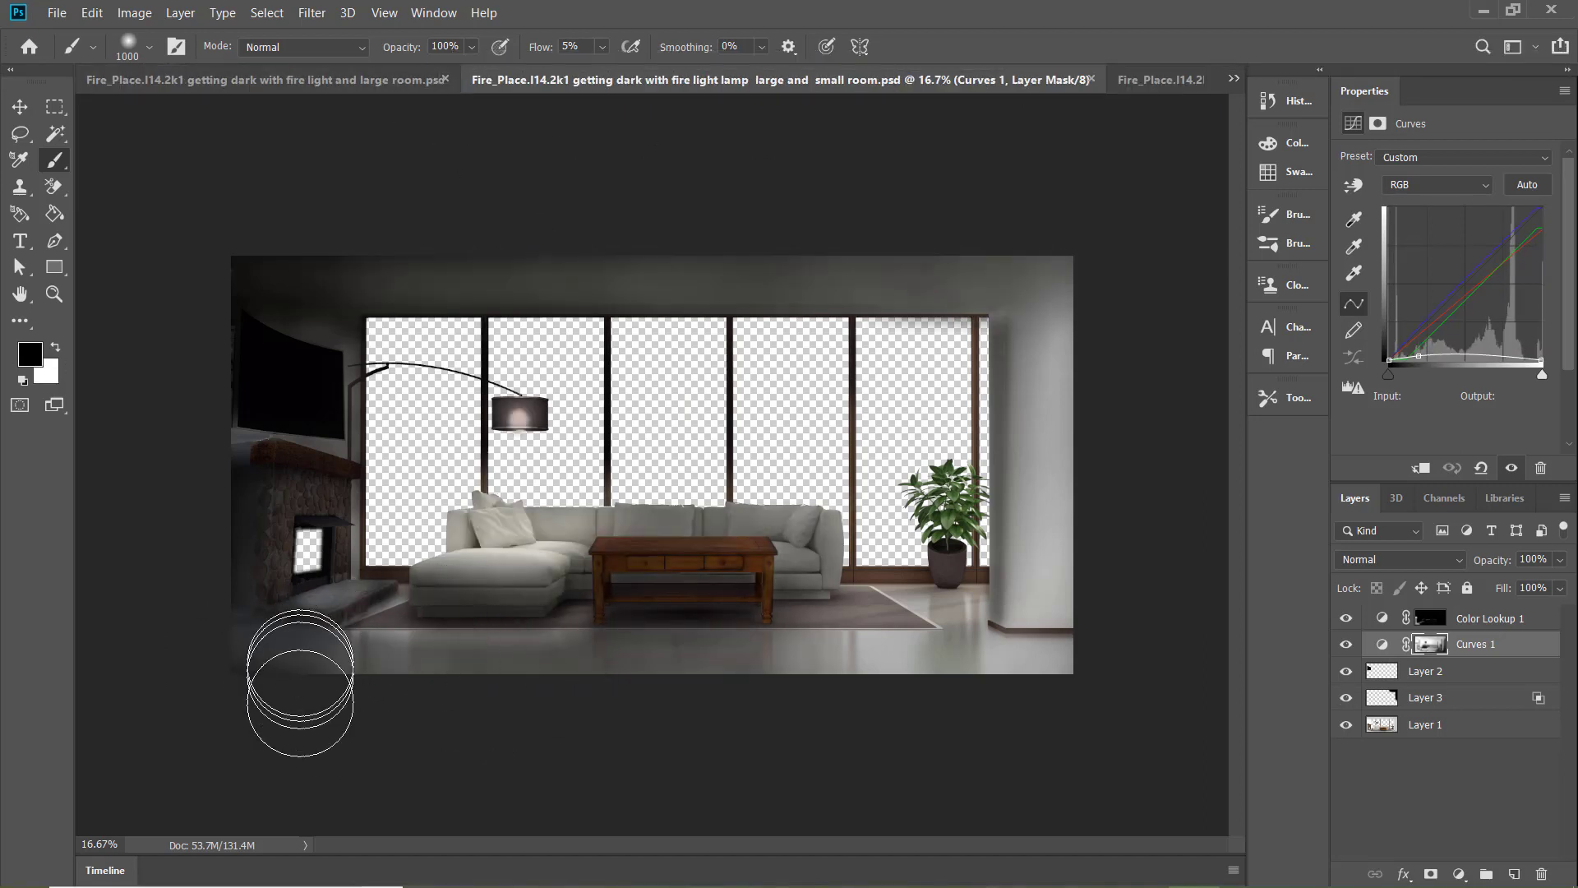
click(1147, 81)
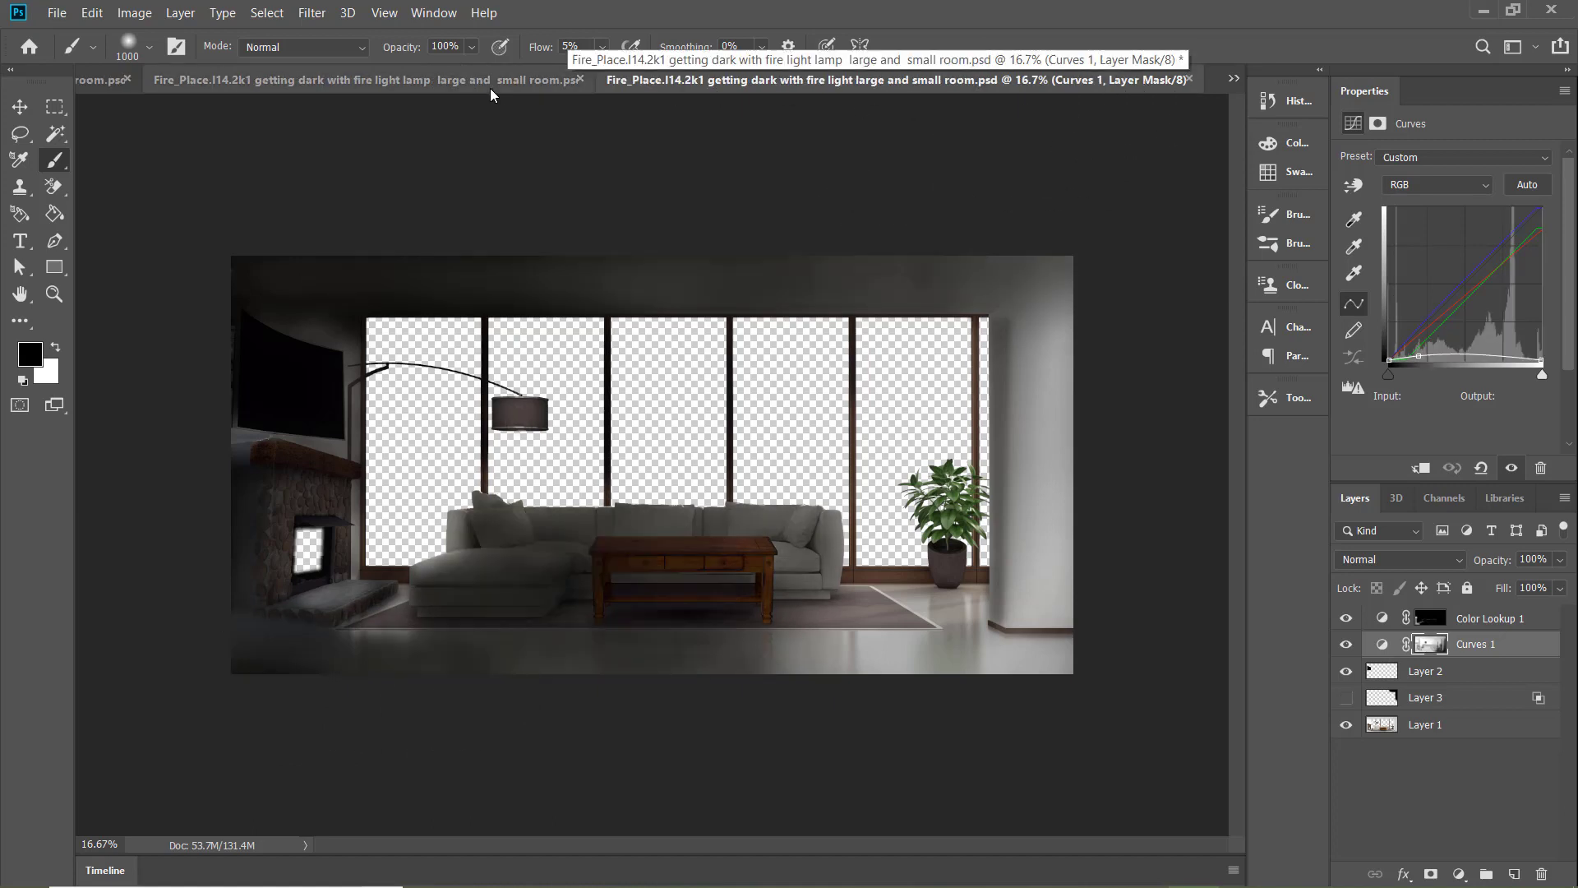
Recheck the floor and wall lighting across the lamp, large and small room, and large room documents
click(490, 87)
click(1151, 79)
click(511, 86)
click(1148, 82)
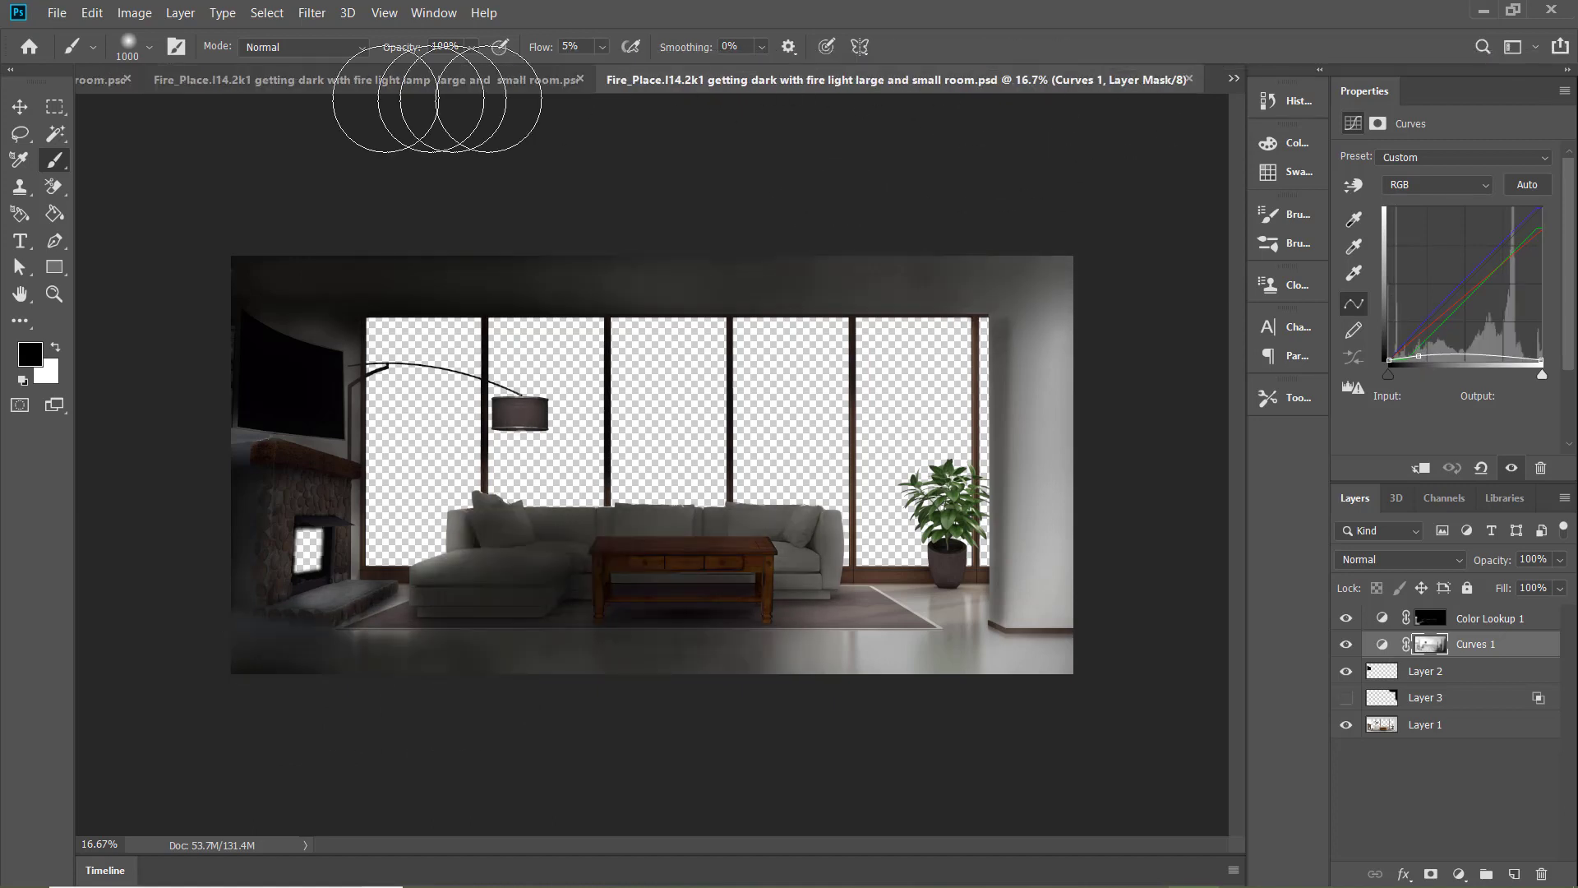
click(370, 86)
click(258, 79)
click(1144, 79)
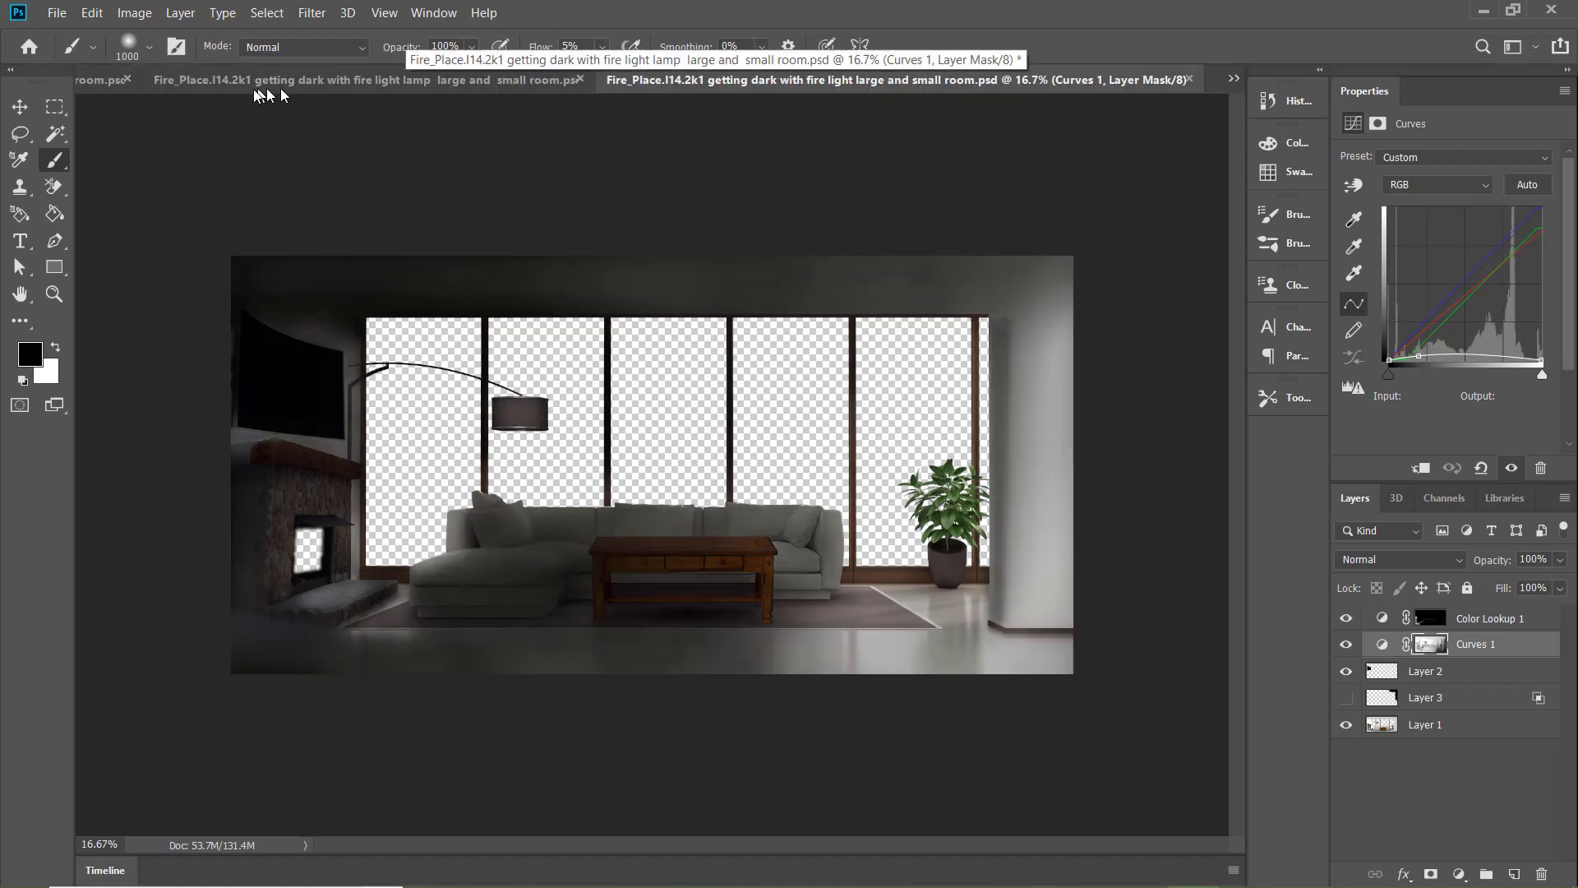
click(101, 87)
click(837, 81)
click(1017, 81)
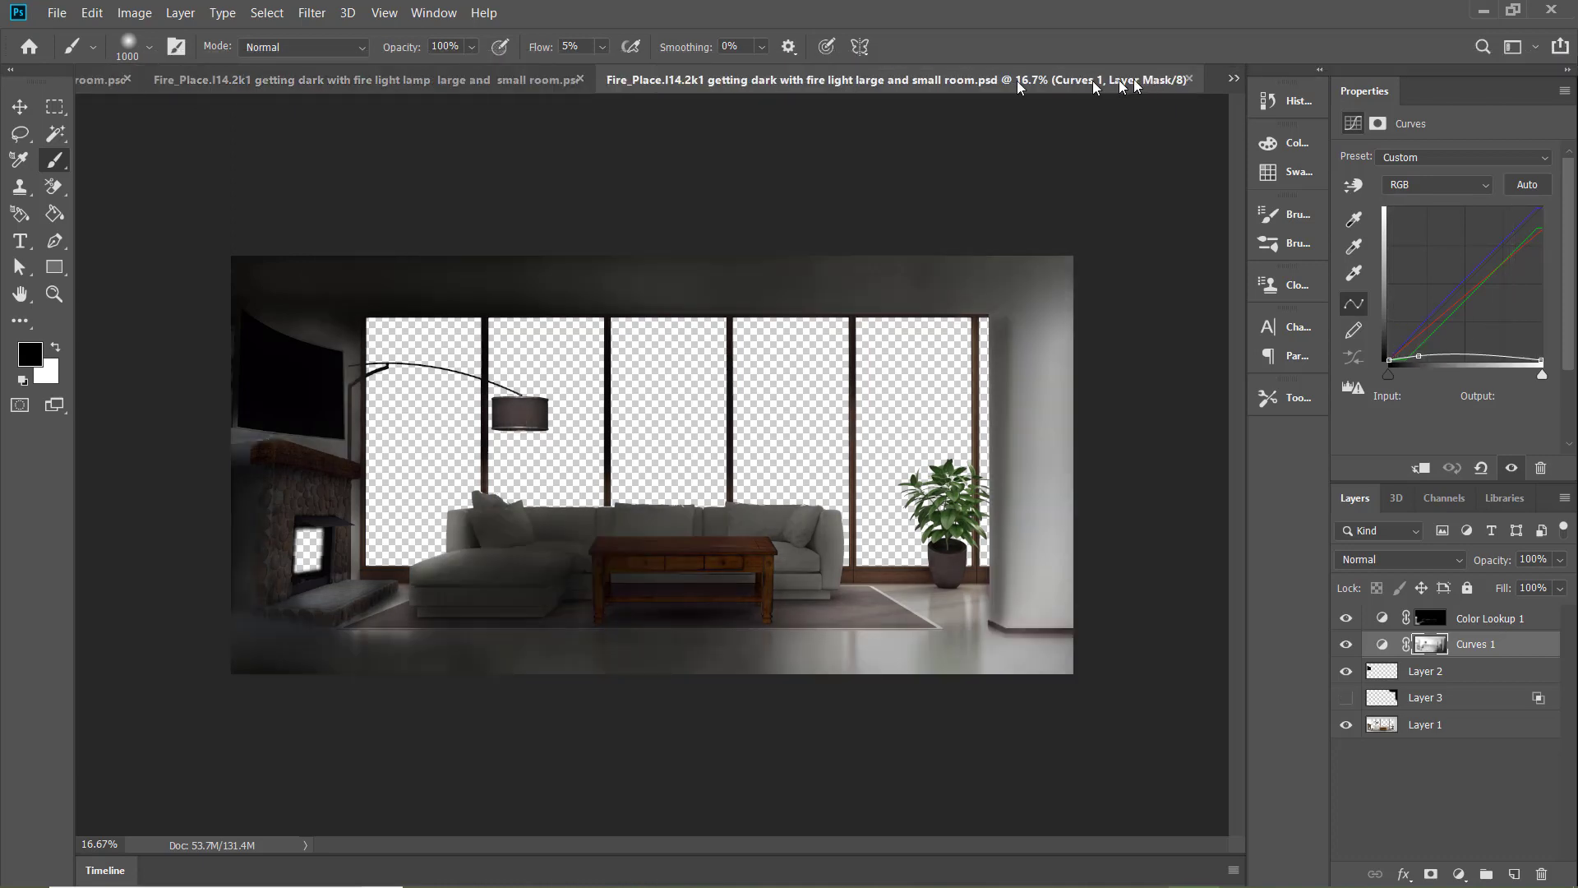
click(459, 87)
click(322, 83)
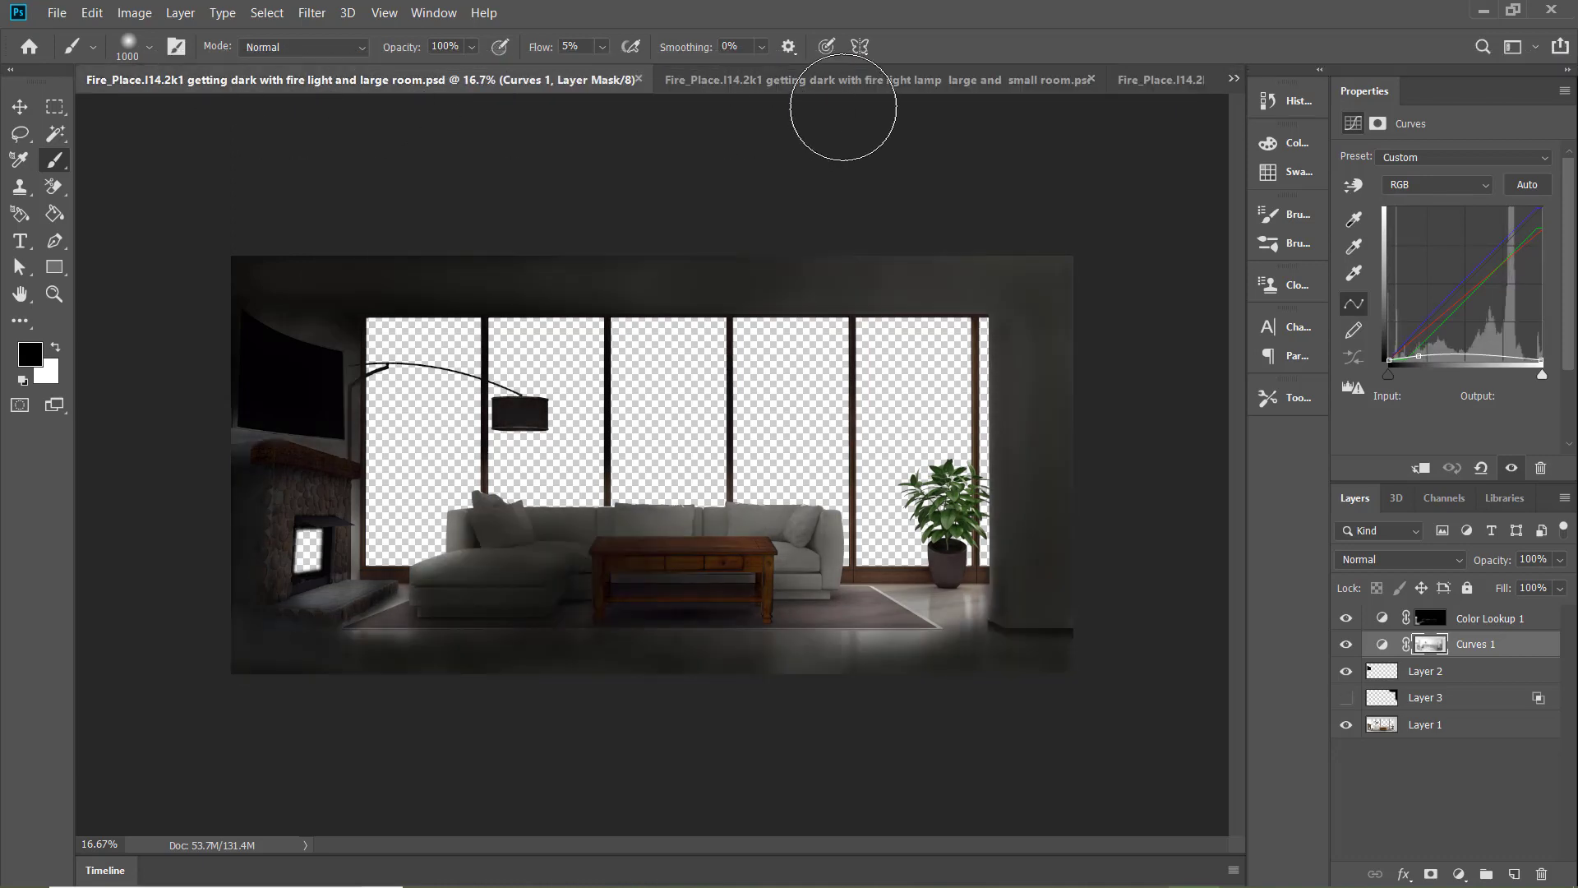
Compare the lampshade and room lighting between the "fire light and large" and "small room" documents
key(ctrl+shift+Tab)
key(ctrl+shift+Tab)
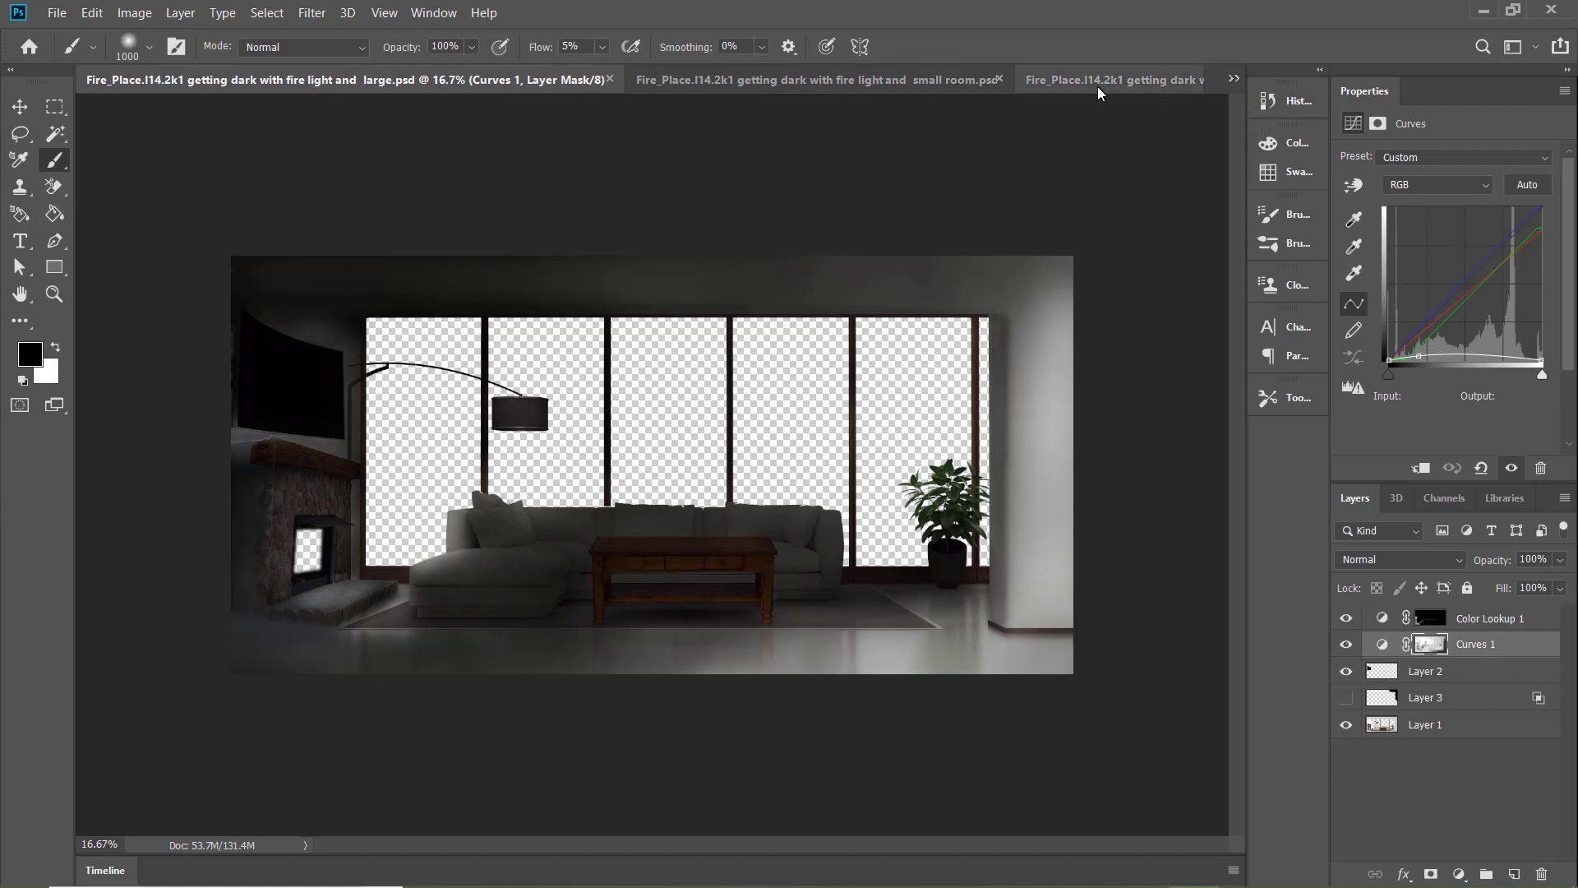
click(701, 81)
click(337, 86)
click(717, 83)
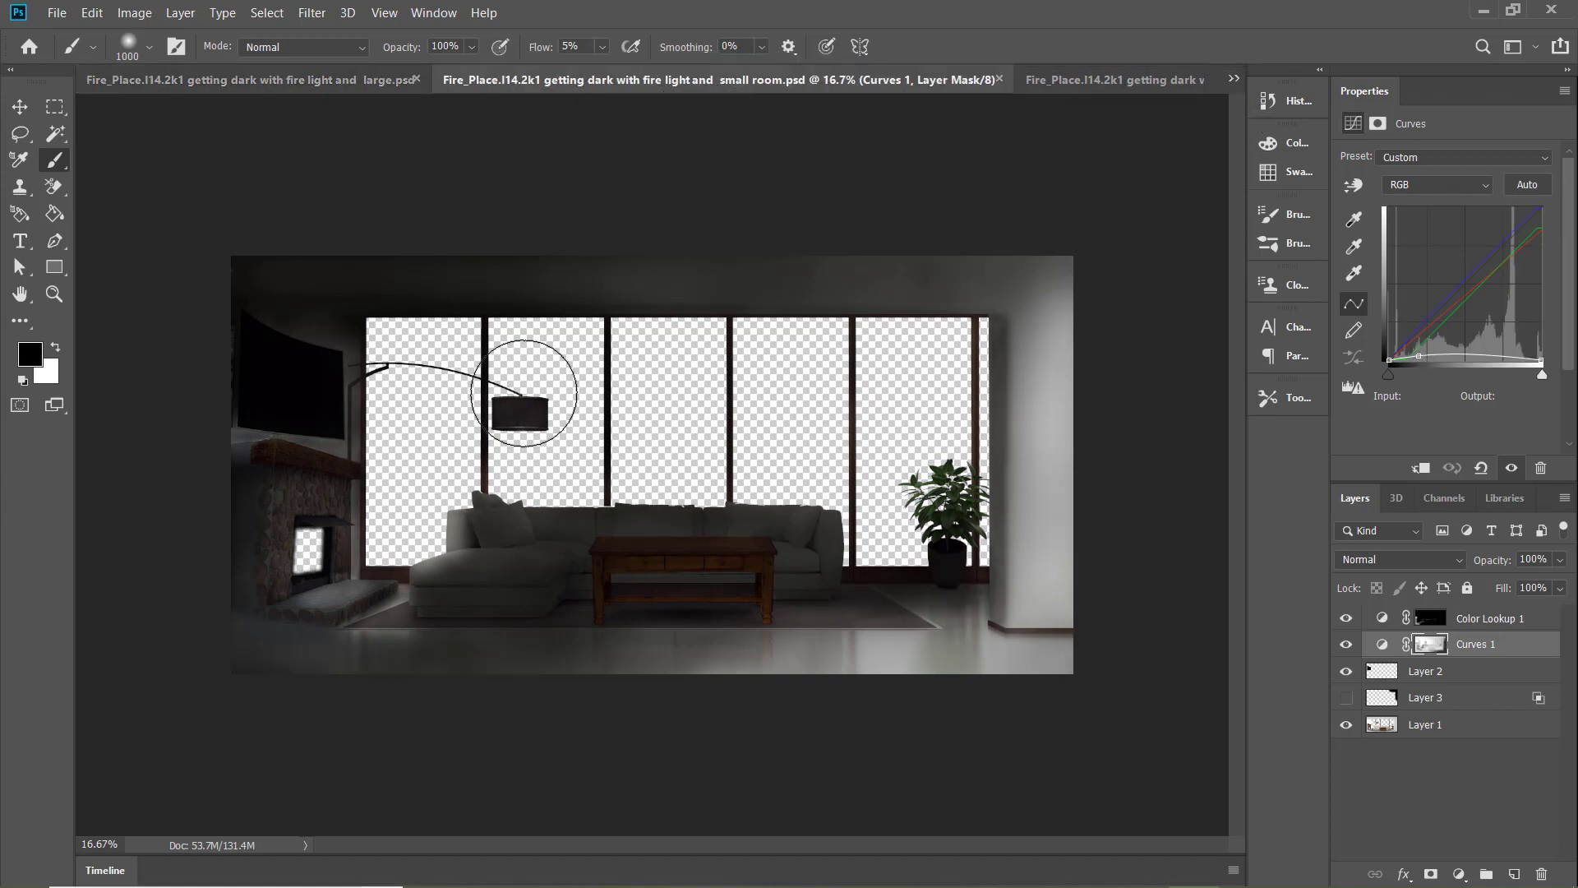
Set up a 500 px white brush and compare the lighting of the "large", "small room" and "large room" documents
key(bracketleft)
key(bracketleft)
key(bracketleft)
key(bracketleft)
key(x)
key(bracketleft)
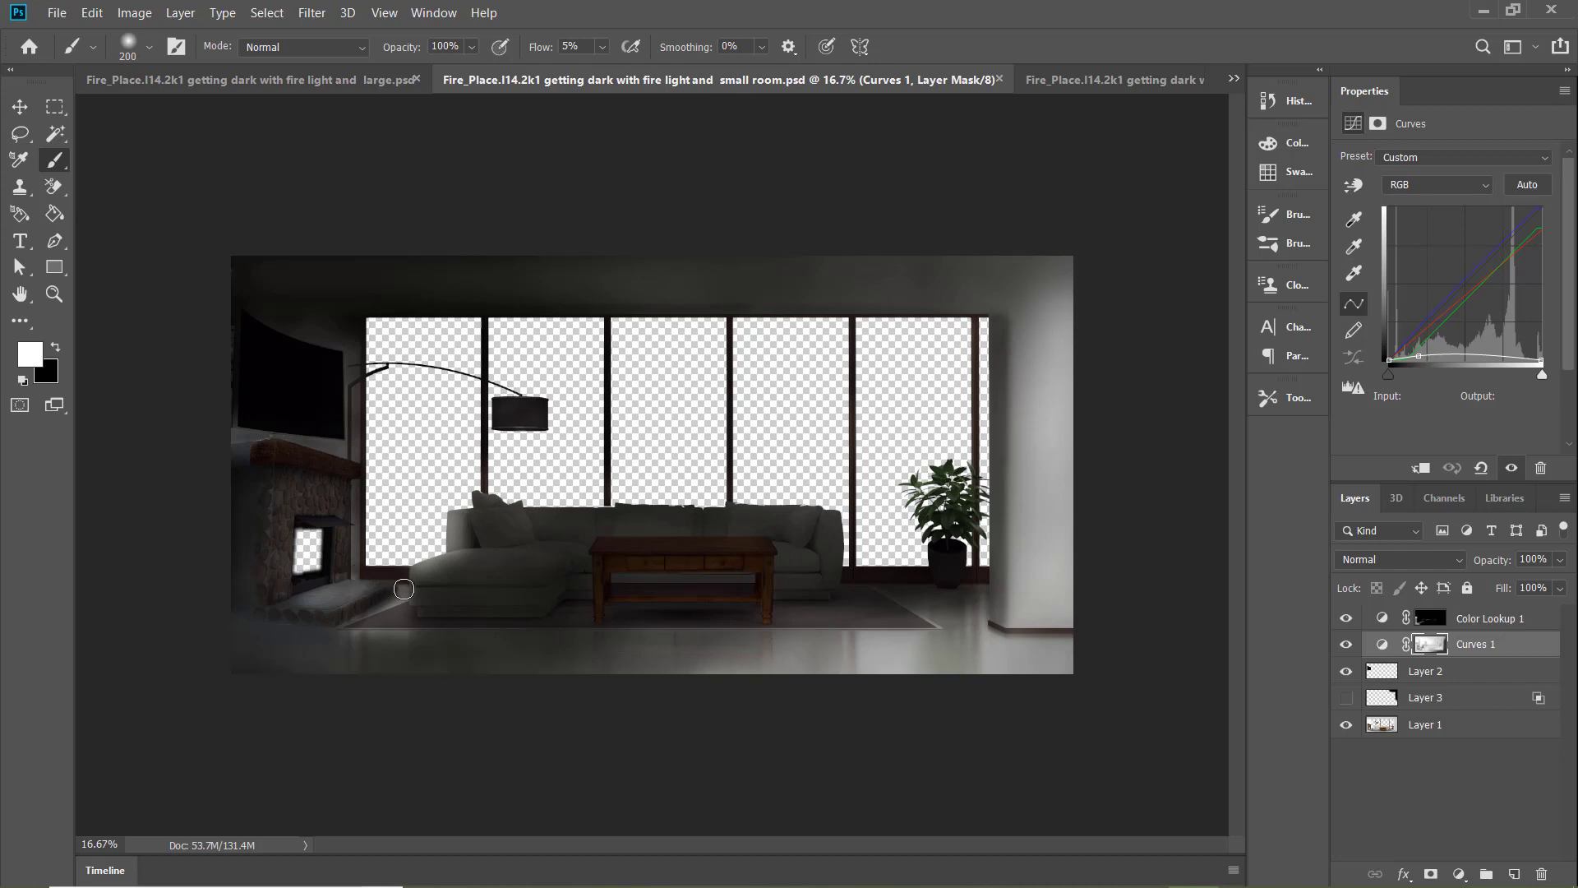
key(bracketright)
key(bracketright)
key(bracketright)
key(bracketright)
click(337, 79)
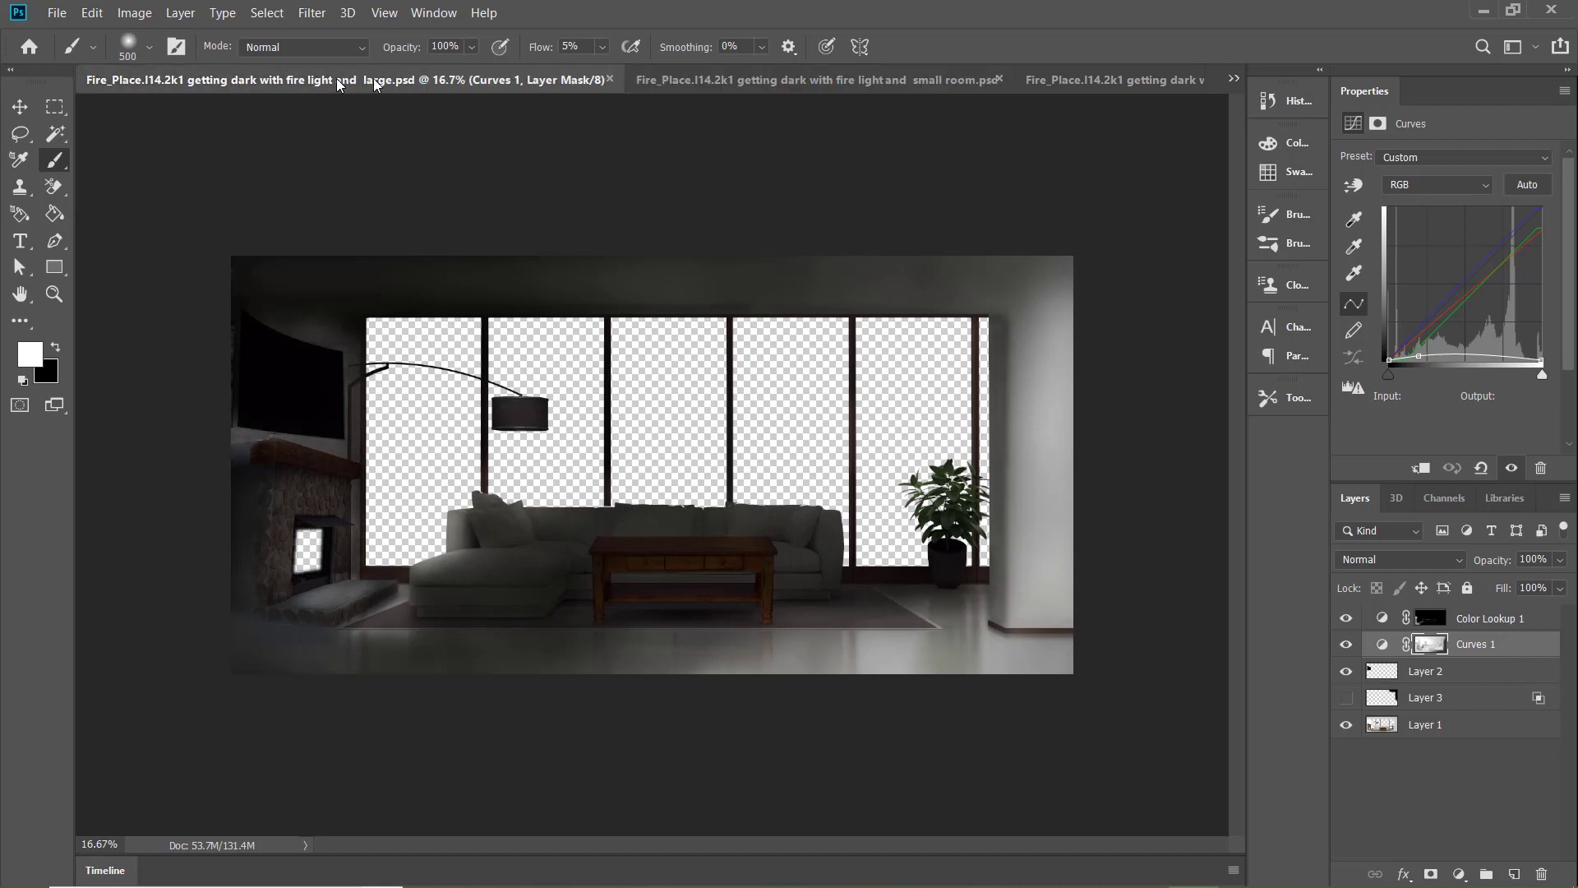
click(1067, 77)
click(528, 86)
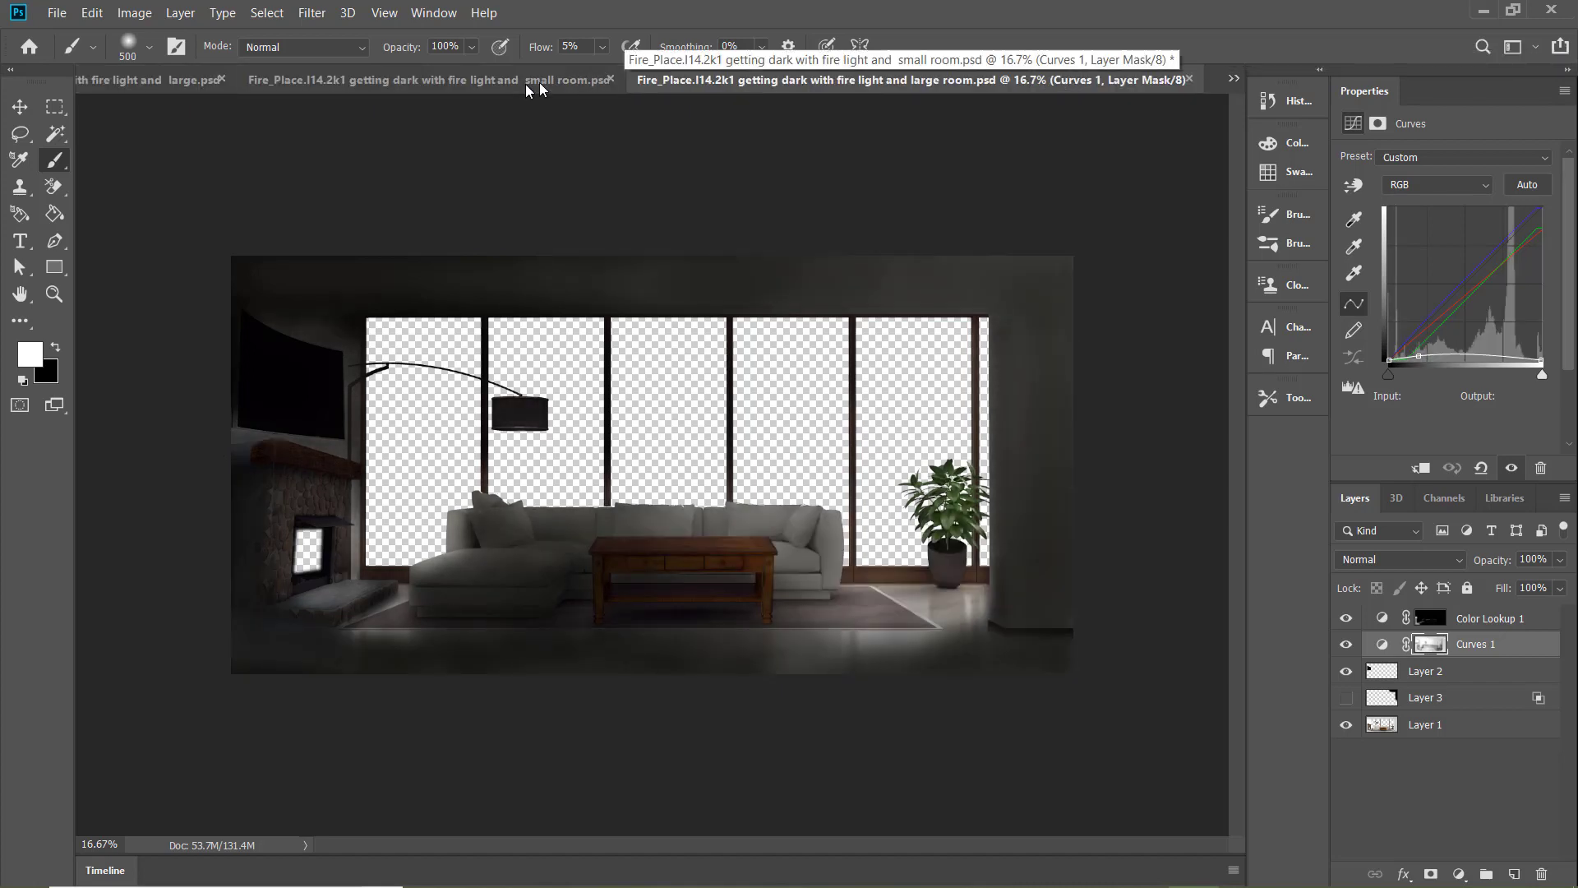
click(296, 88)
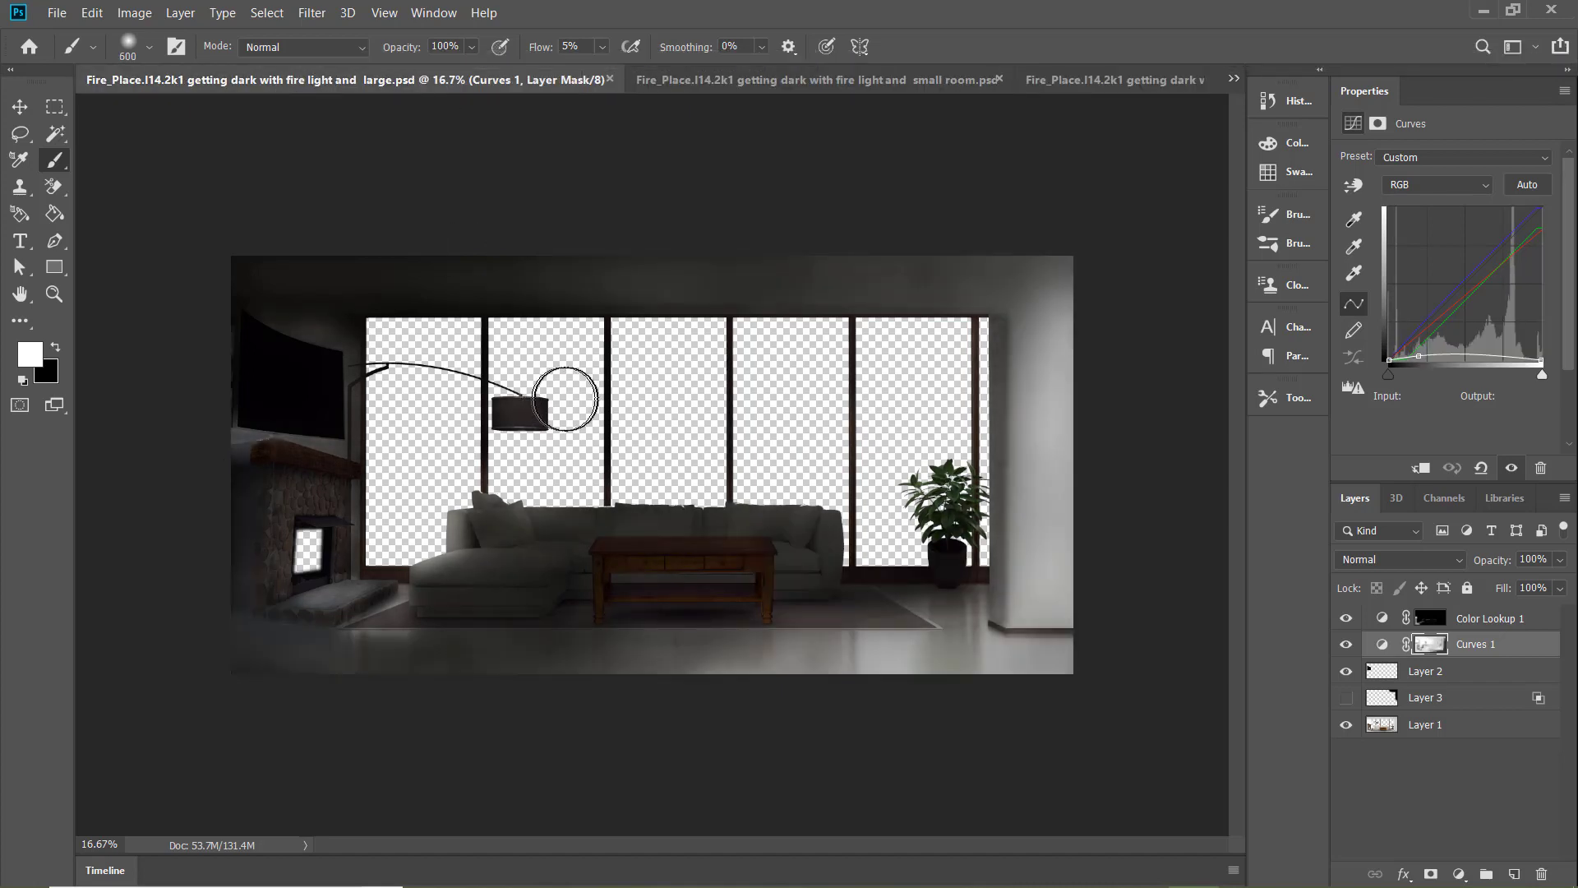
Balance the lampshade's brightness in the "fire light and large" document with the 600 px brush, alternating black and white
key(x)
click(808, 88)
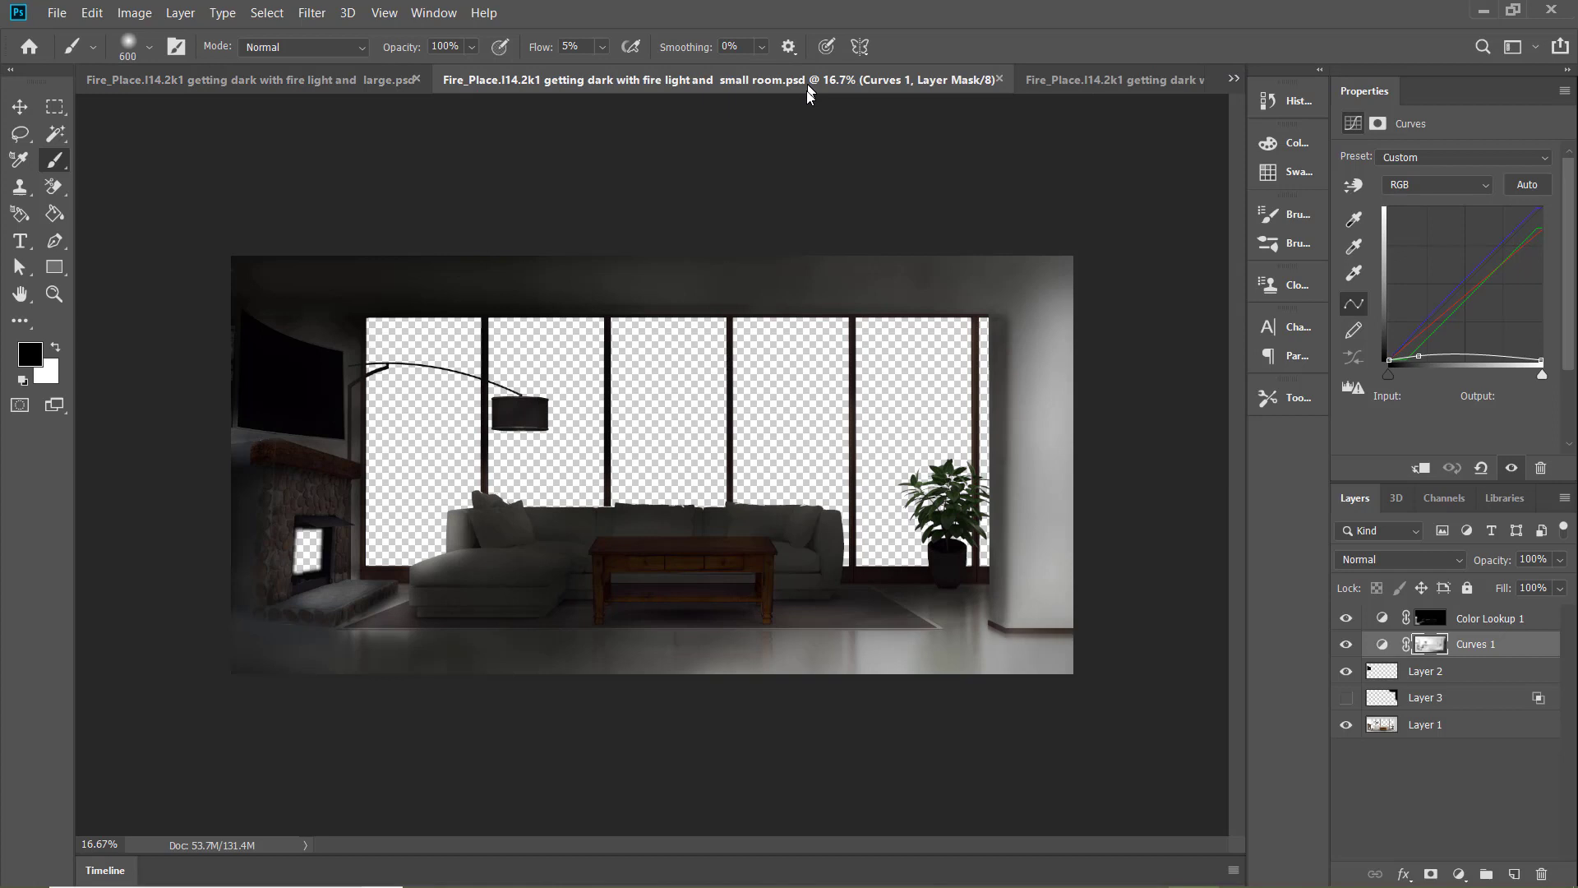
click(337, 88)
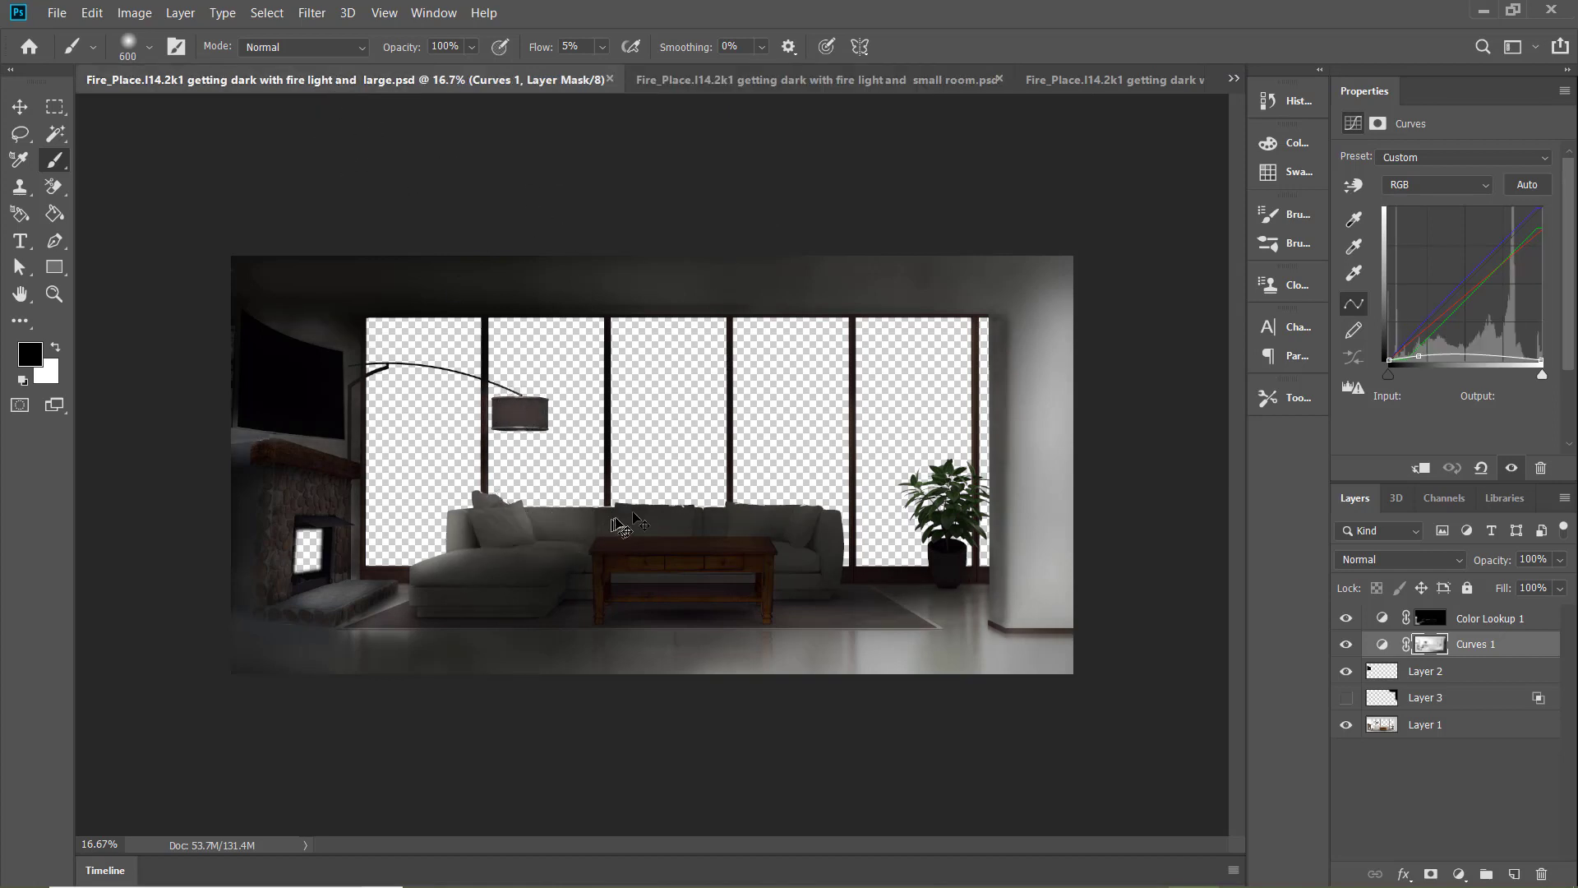
key(x)
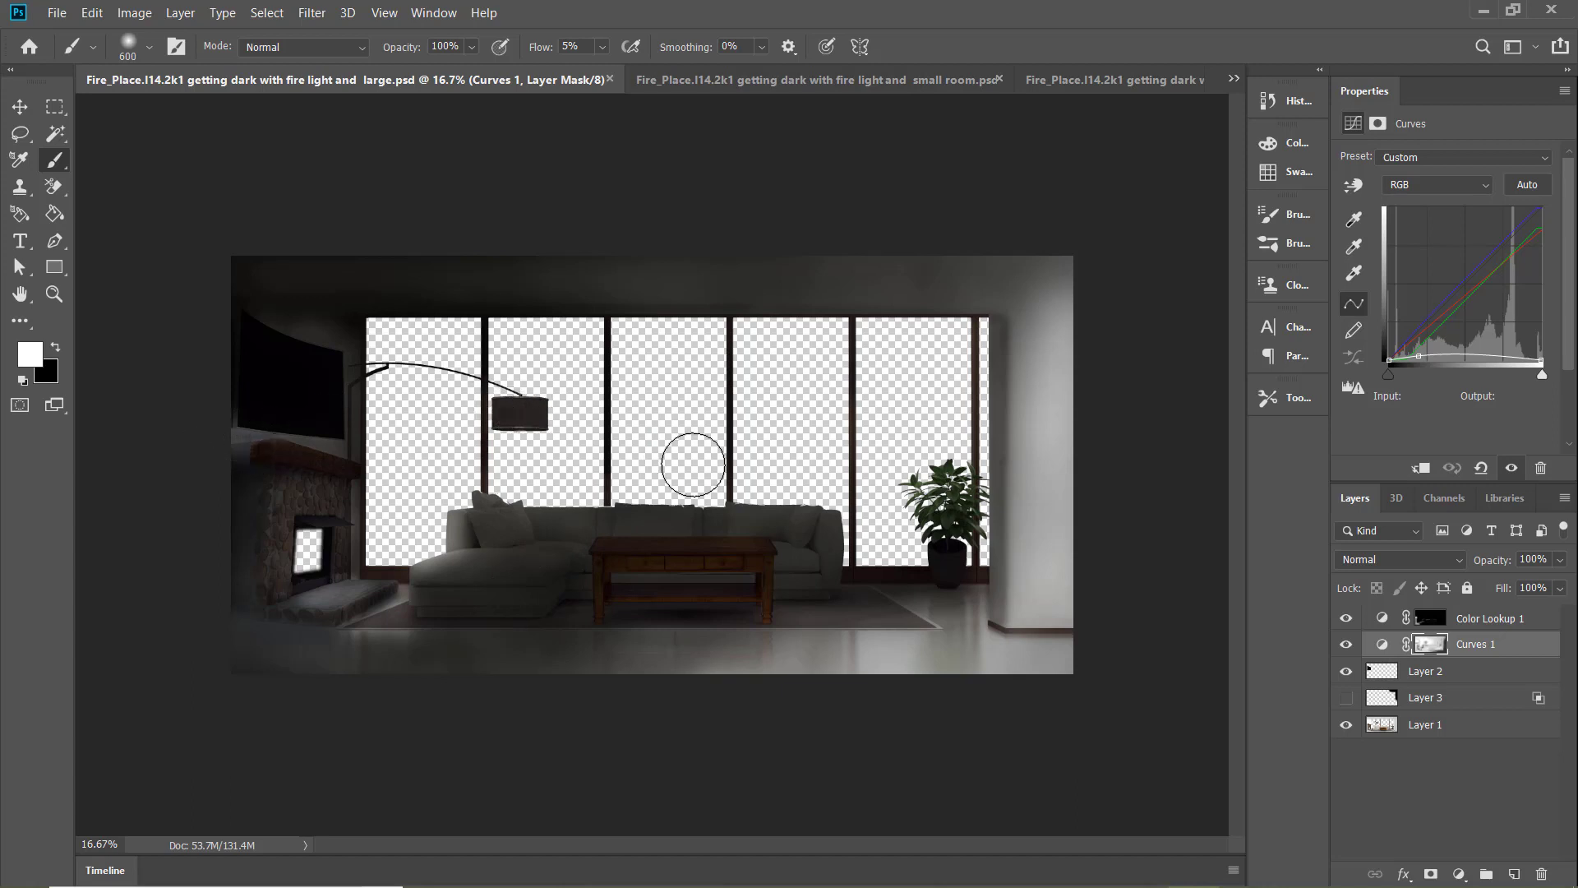
Compare the "getting dark with fire and light on" document with the large and small room versions
click(793, 82)
click(309, 81)
click(1232, 80)
click(1048, 261)
click(686, 82)
click(304, 81)
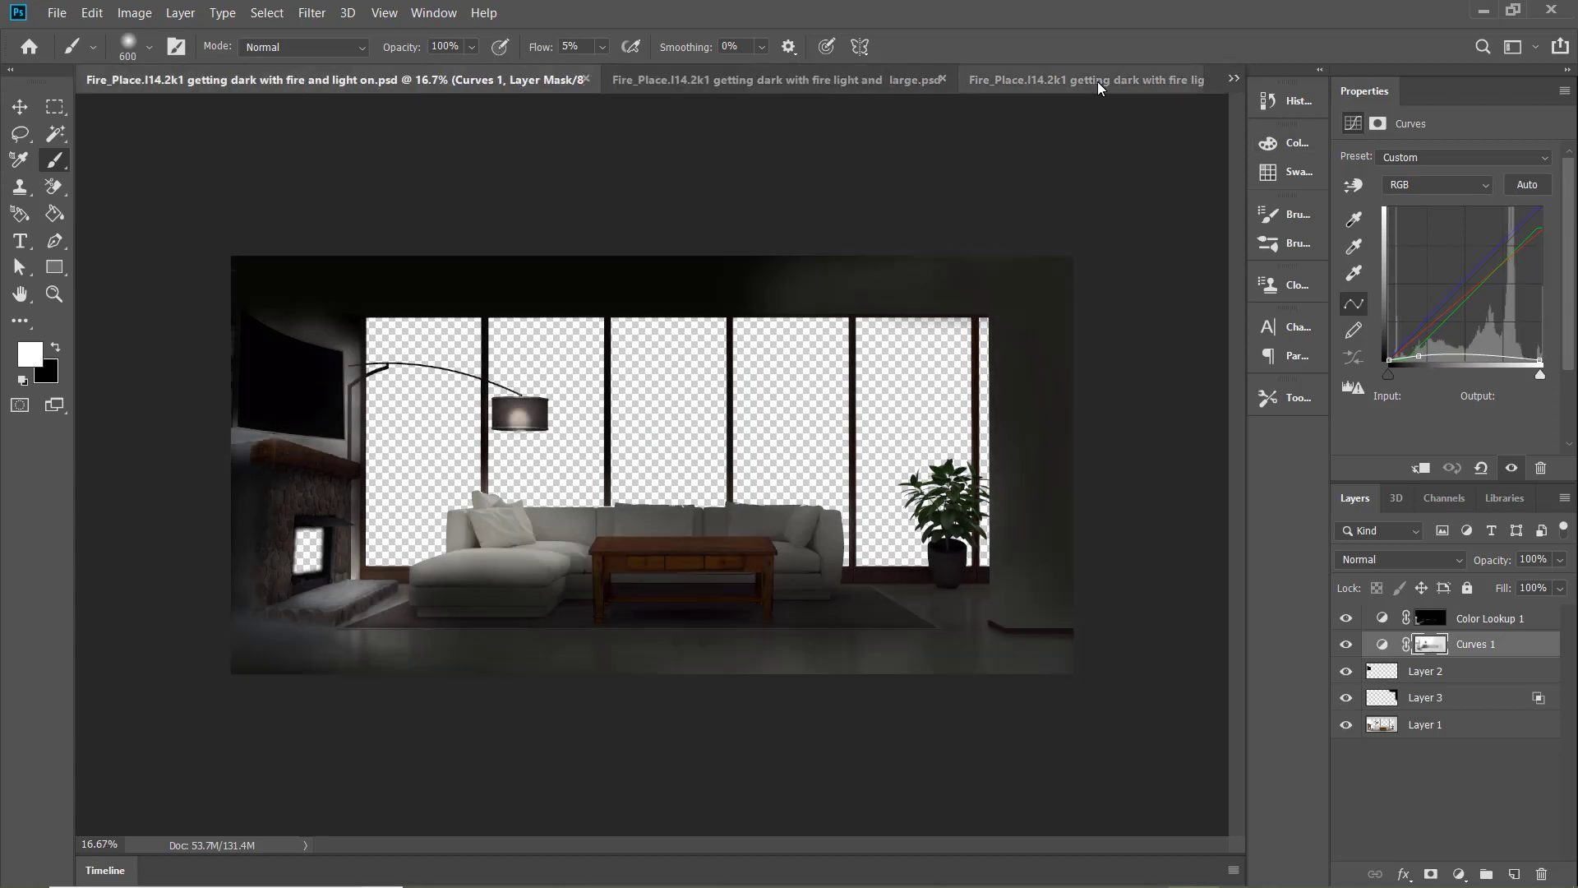
click(1097, 81)
click(148, 78)
Brighten the rug and floor in front of the chaise with a 300 px black brush and shade beneath the table with white at 17% flow
key(bracketleft)
key(bracketleft)
key(bracketleft)
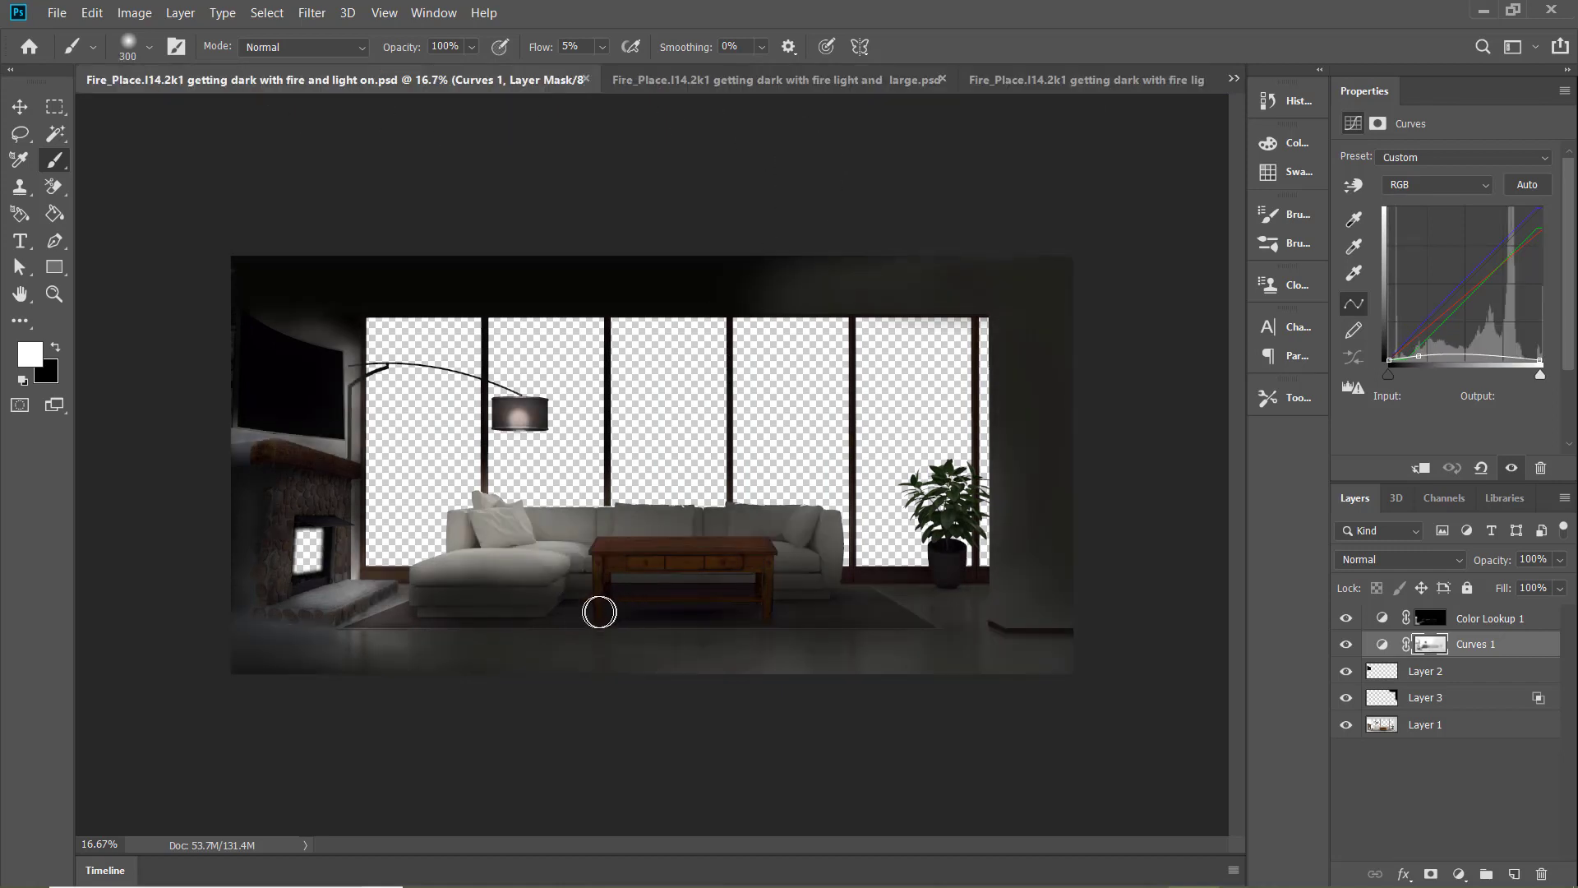
key(x)
drag(583, 615, 544, 624)
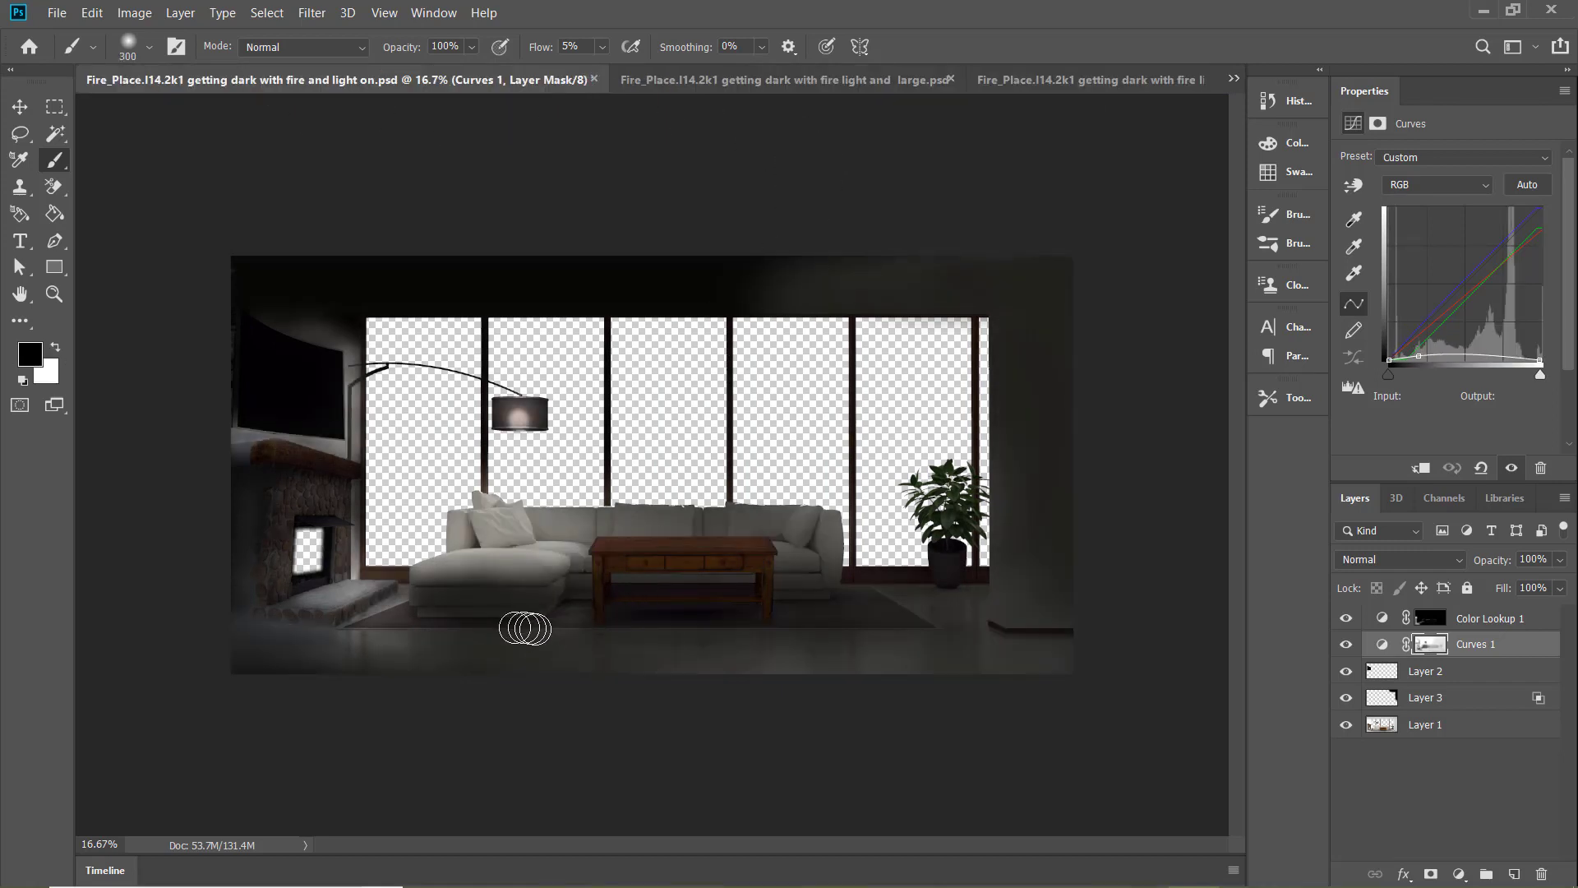
mouse_move(409, 631)
mouse_down()
mouse_move(534, 635)
mouse_move(572, 614)
mouse_up()
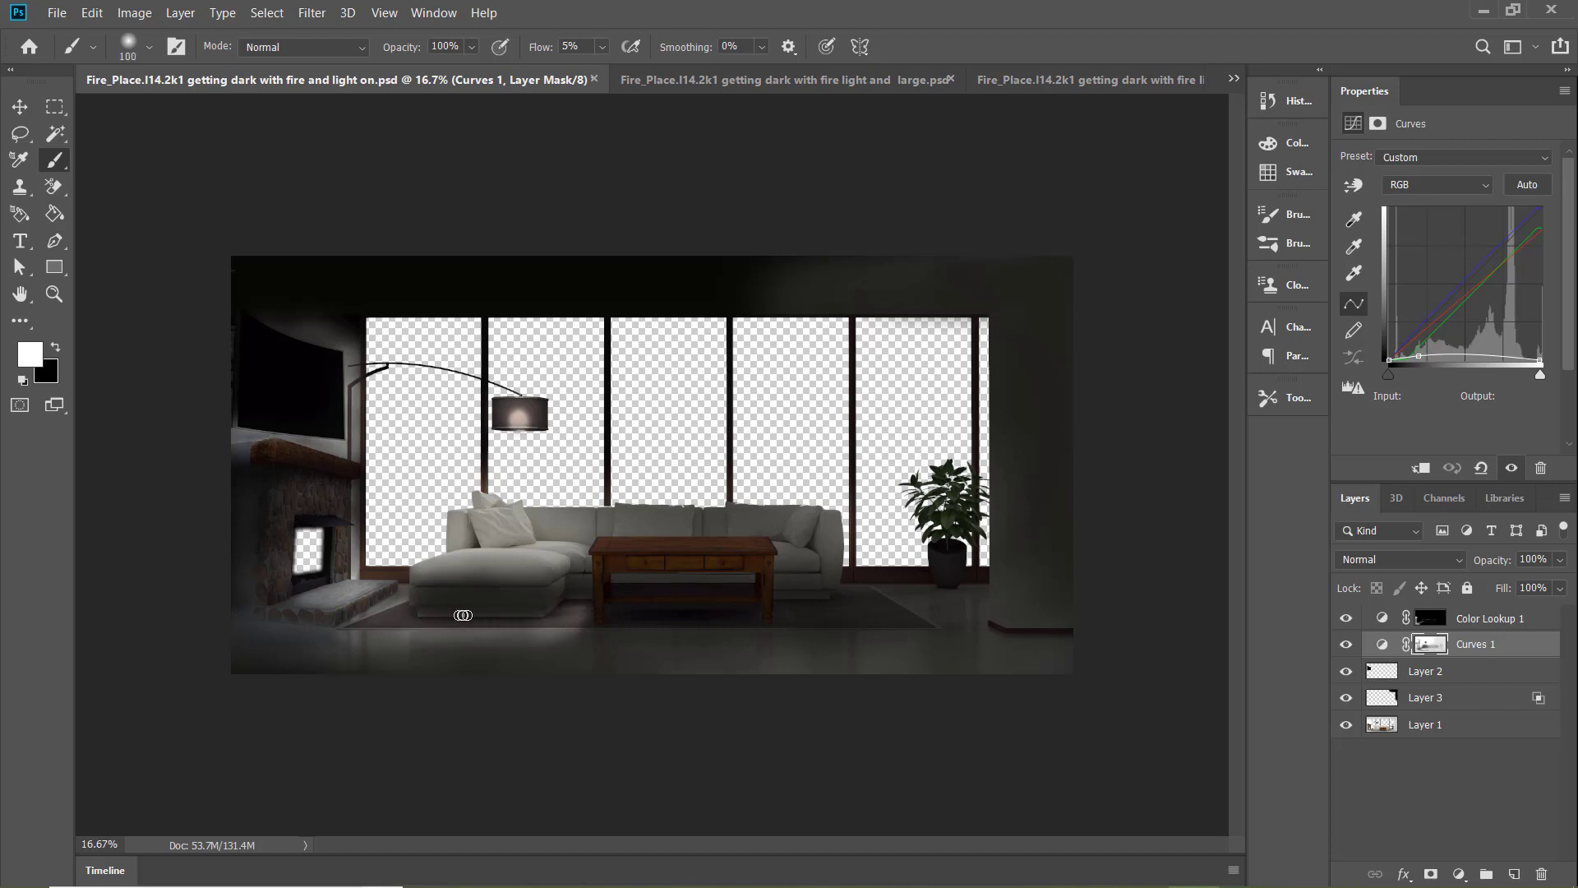
click(604, 47)
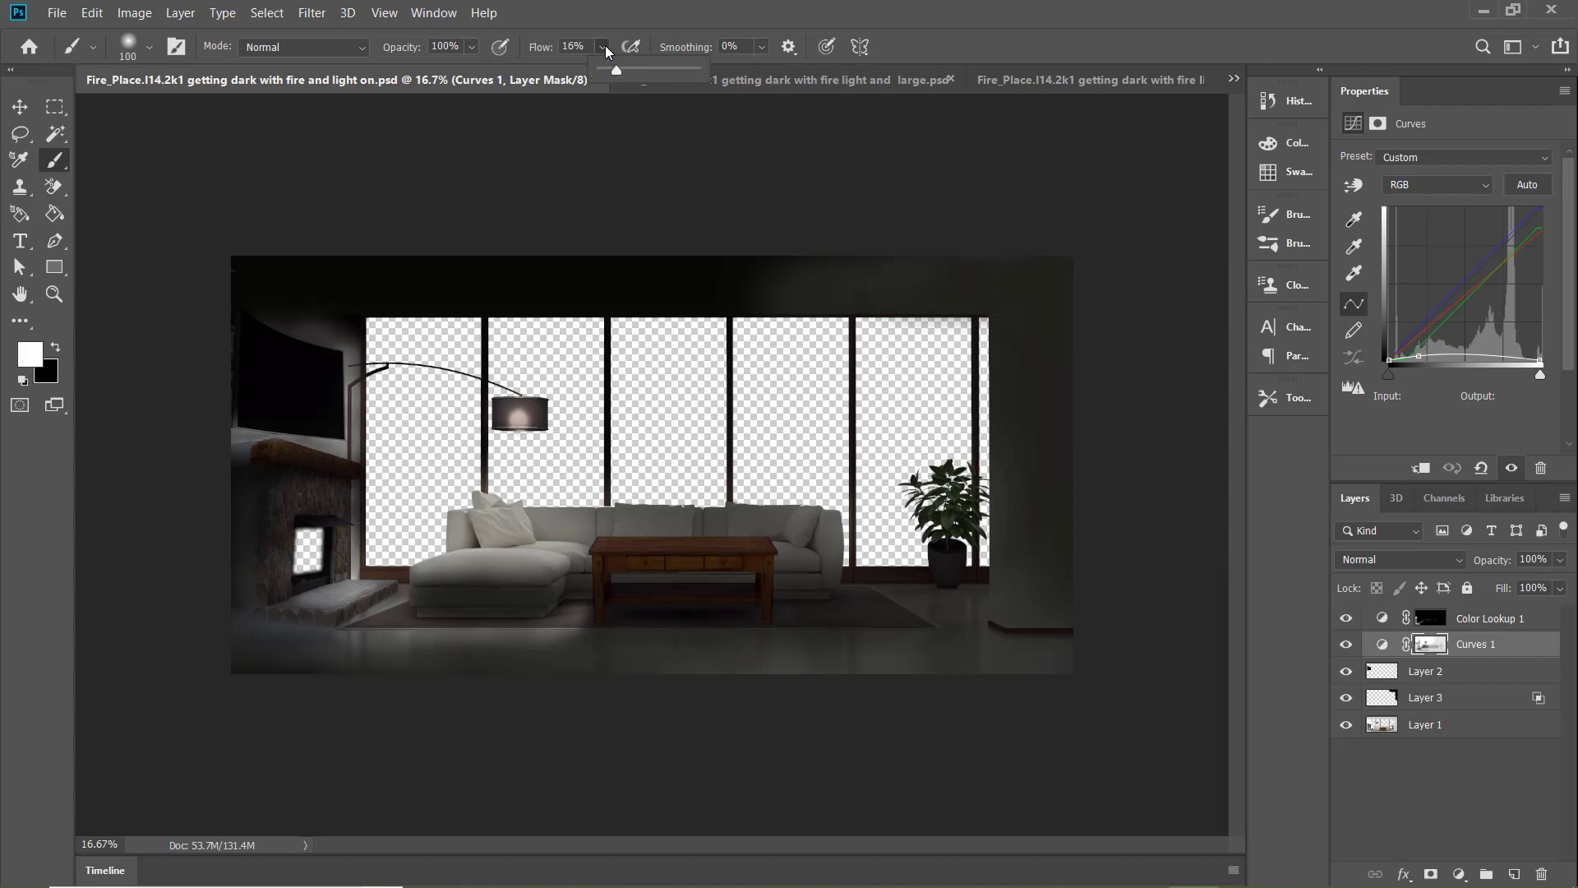
click(585, 599)
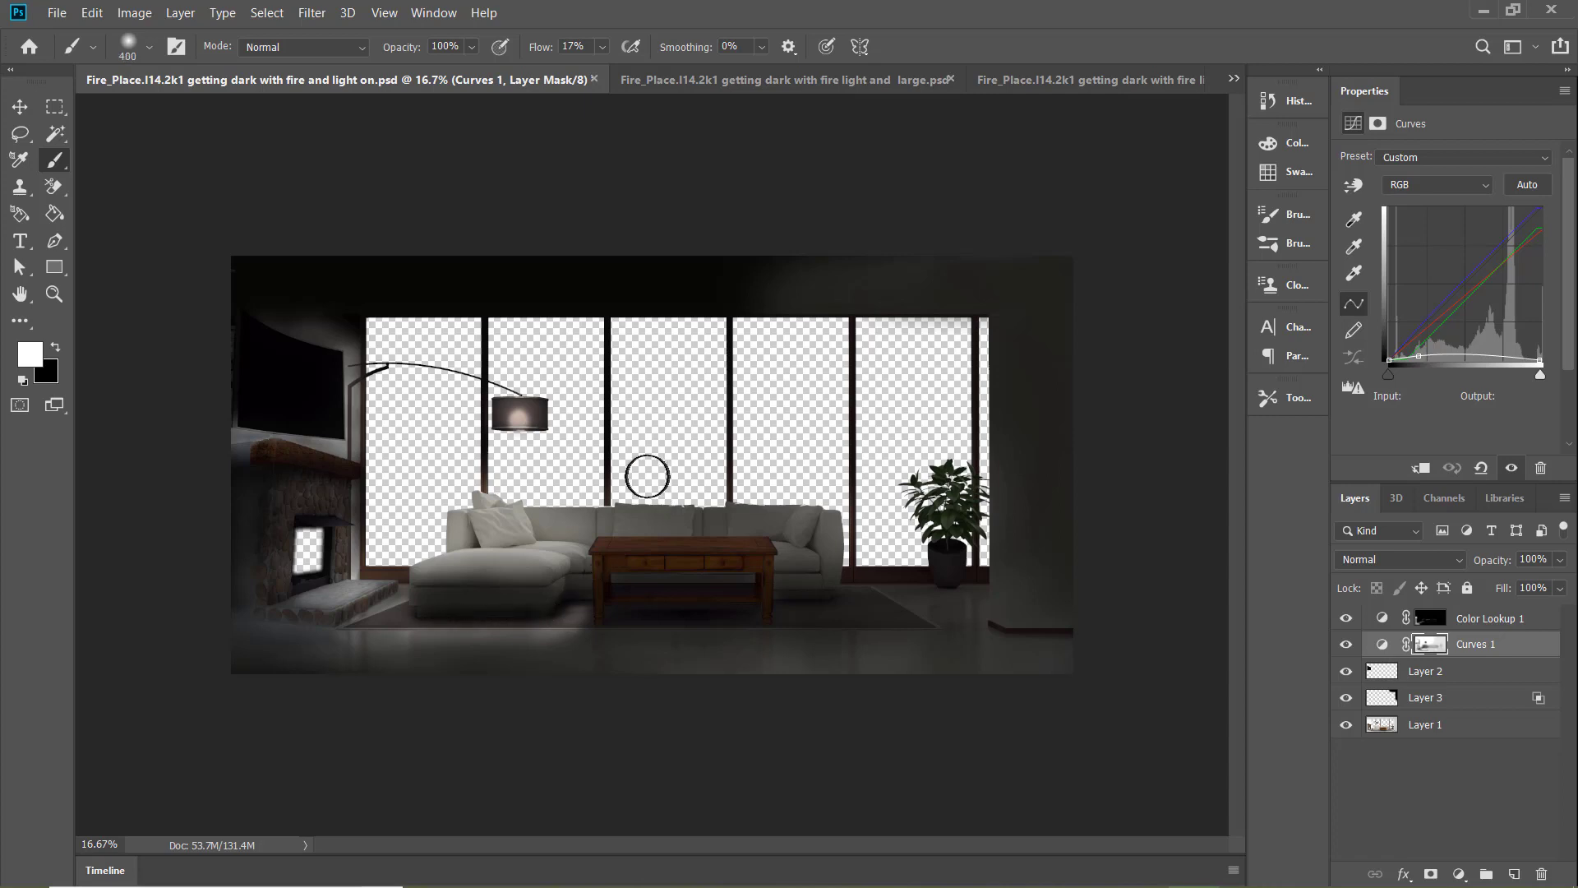
Brighten the sofa in the "fire and light on" document with a 600 px black brush, lowering the flow to 9%
key(bracketright)
key(bracketright)
key(x)
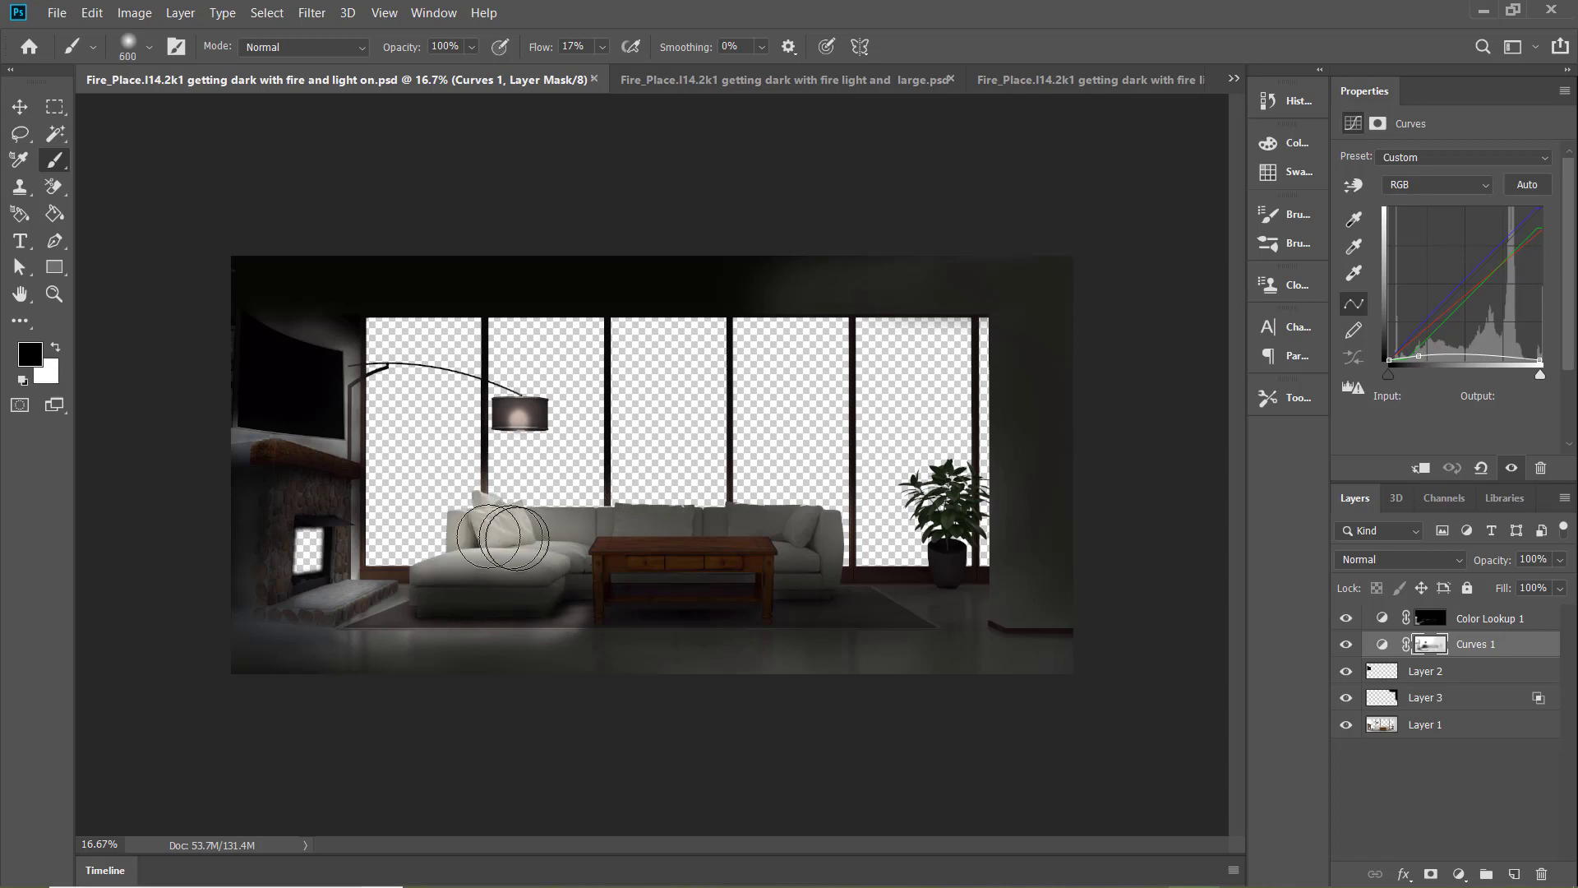
mouse_move(503, 539)
mouse_down()
mouse_move(567, 525)
mouse_move(711, 563)
mouse_up()
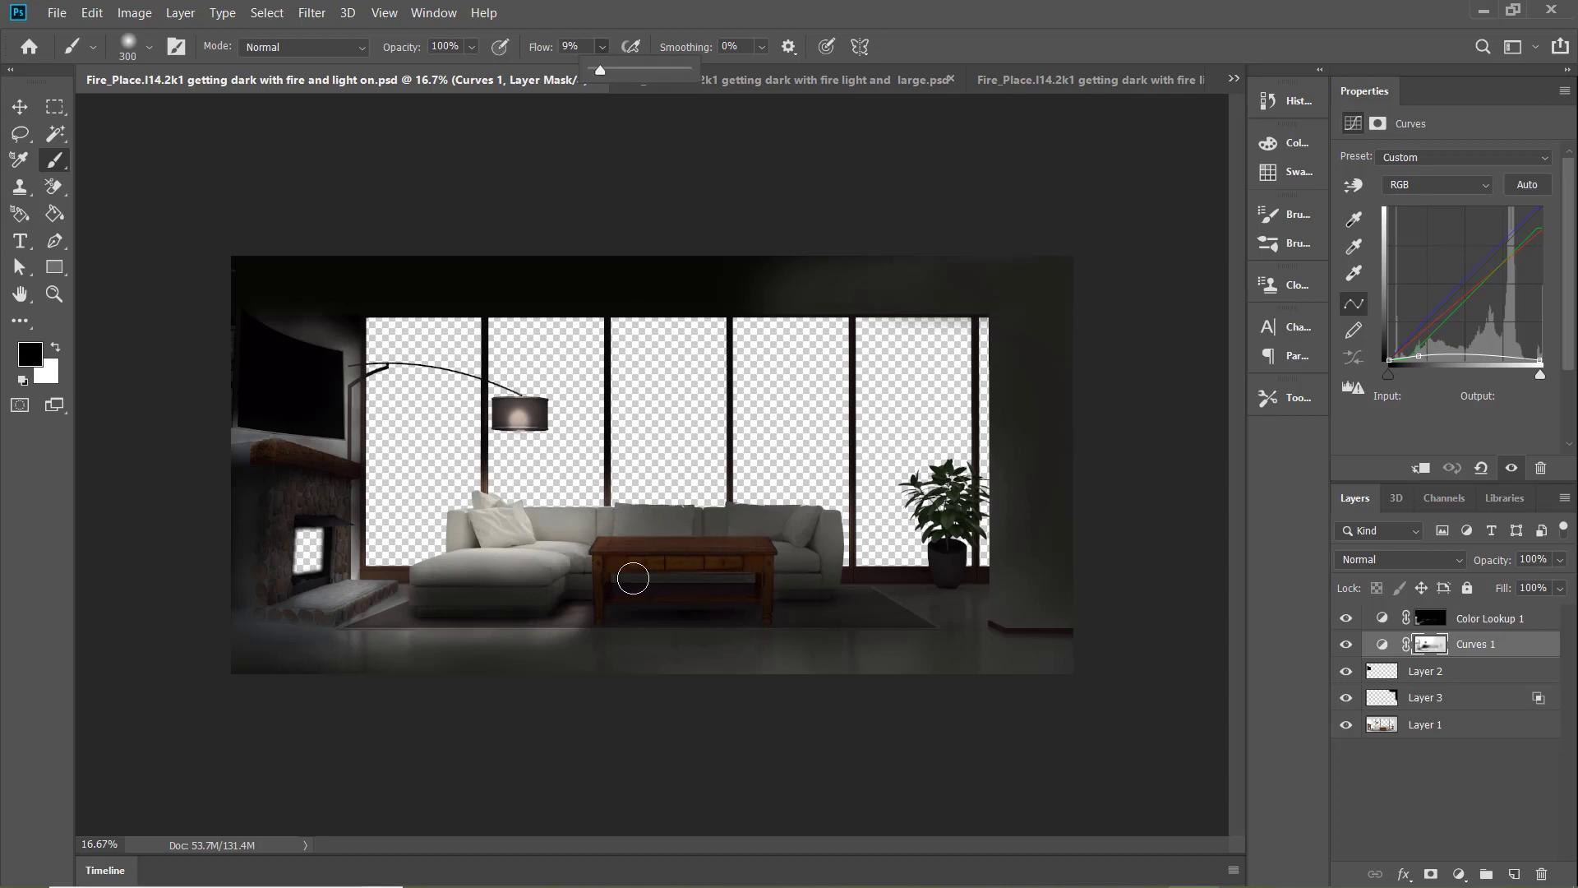
key(bracketright)
key(bracketright)
key(bracketright)
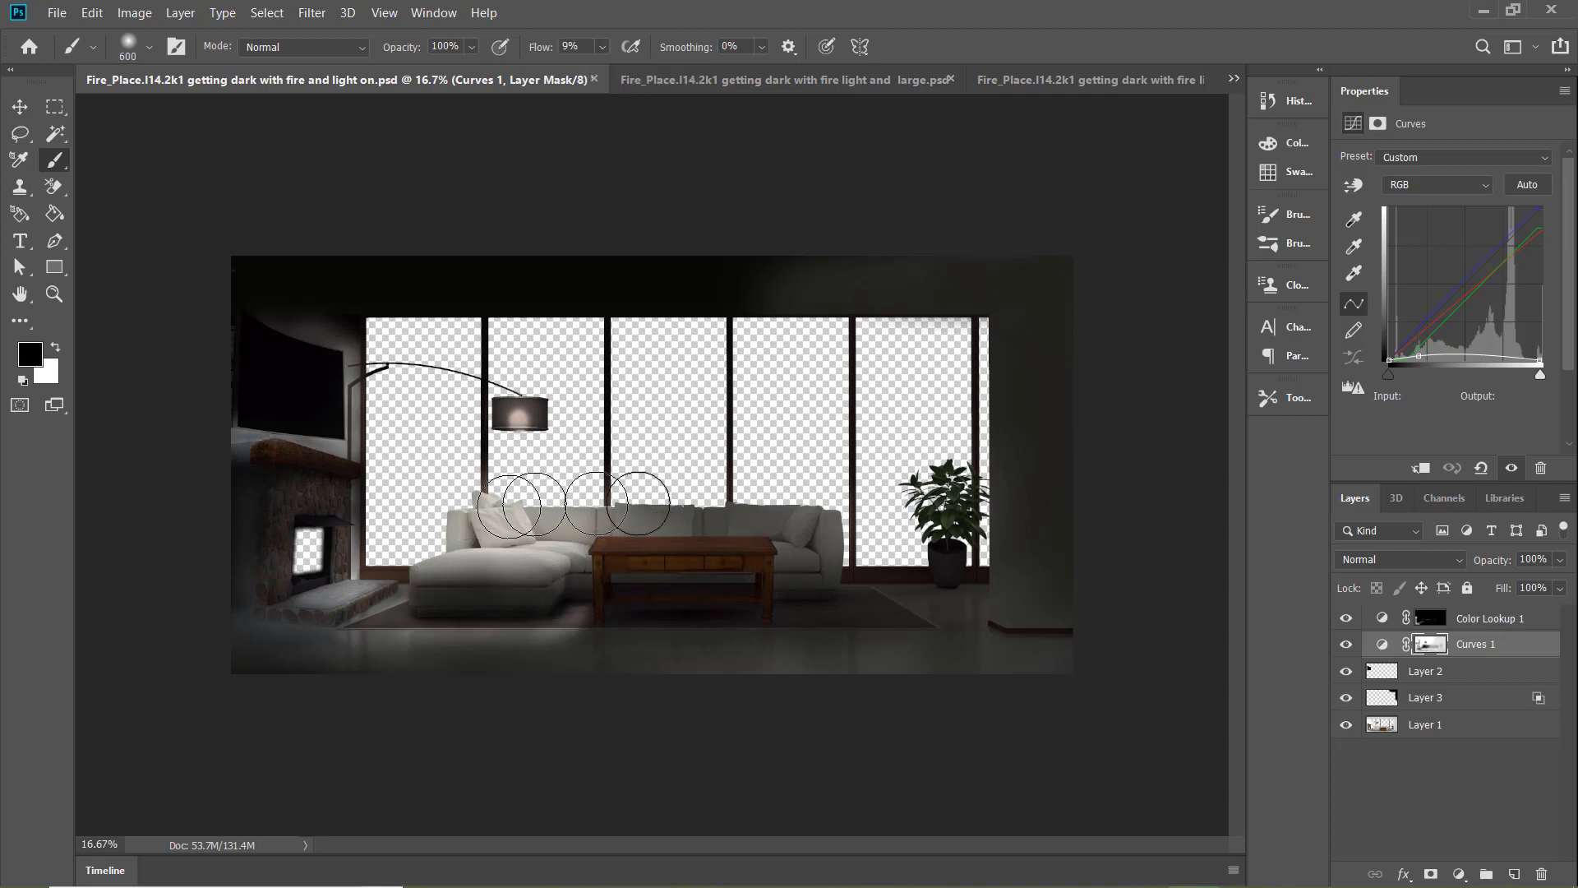
Compare the sofa and floor lighting of "fire and light on" with the "large" and "small room" documents
click(675, 80)
click(382, 81)
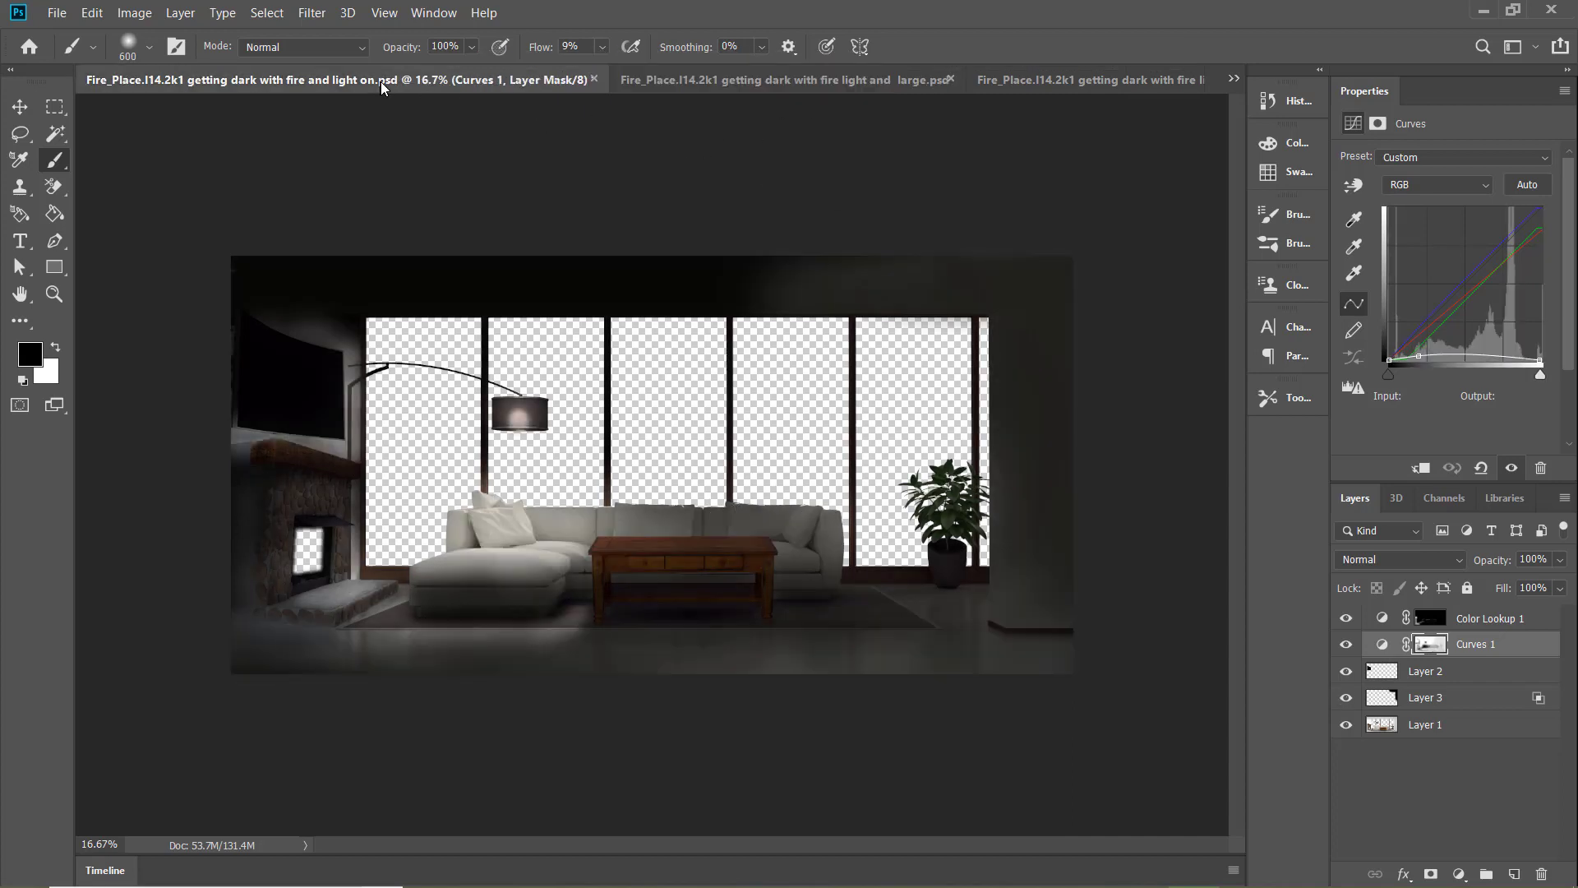
click(822, 81)
click(290, 73)
click(1152, 80)
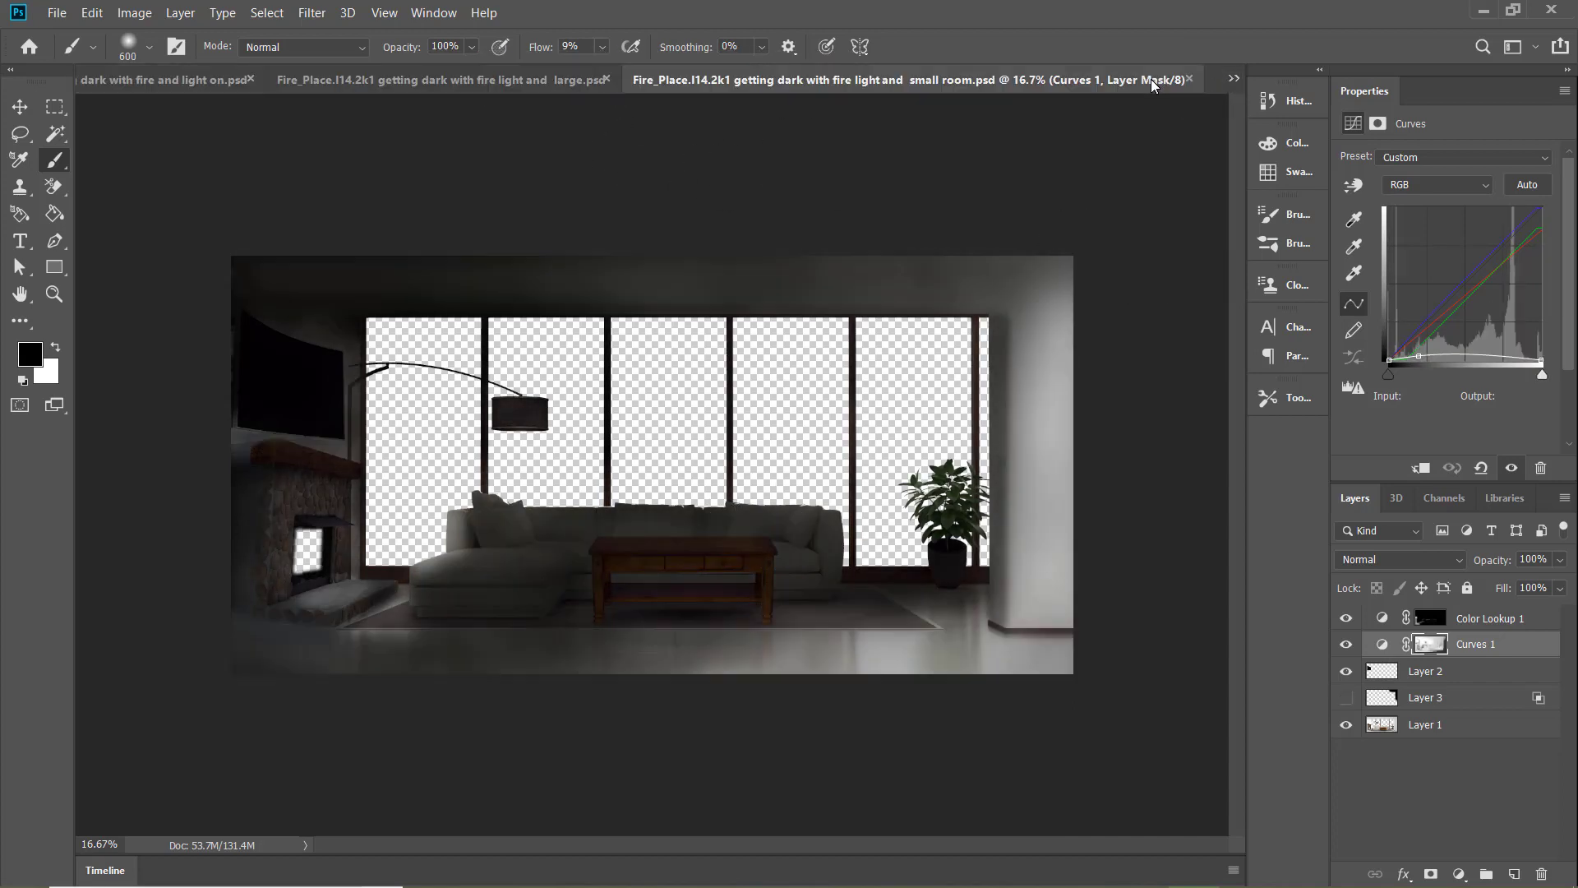
click(534, 83)
click(221, 79)
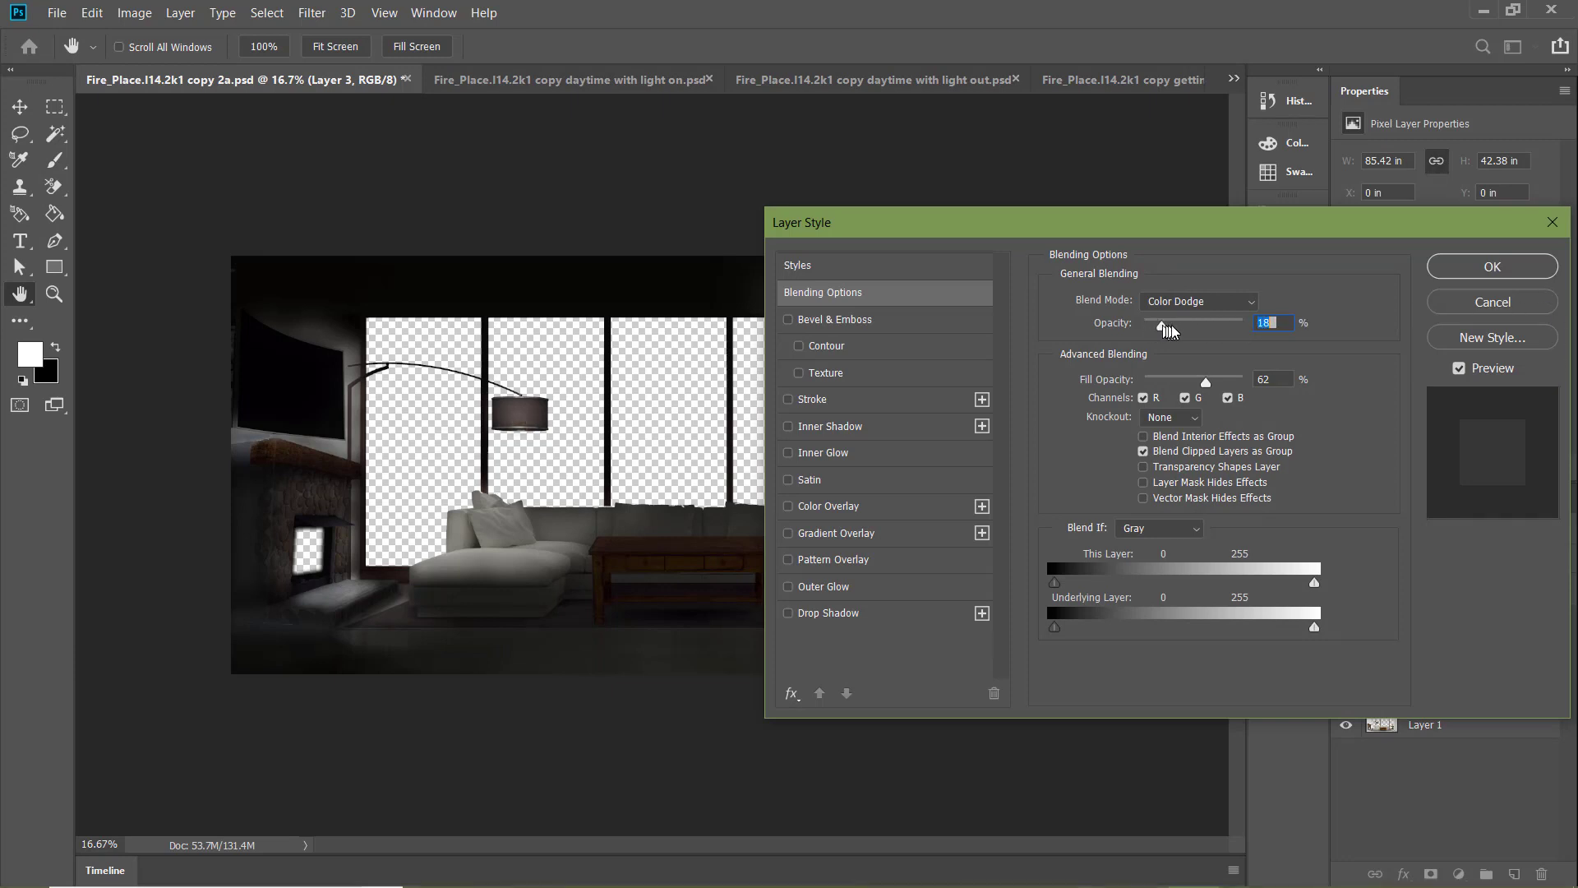
Discard the layer style changes on Layer 3 in "copy 2a" and lower its fill to 35%
click(1492, 301)
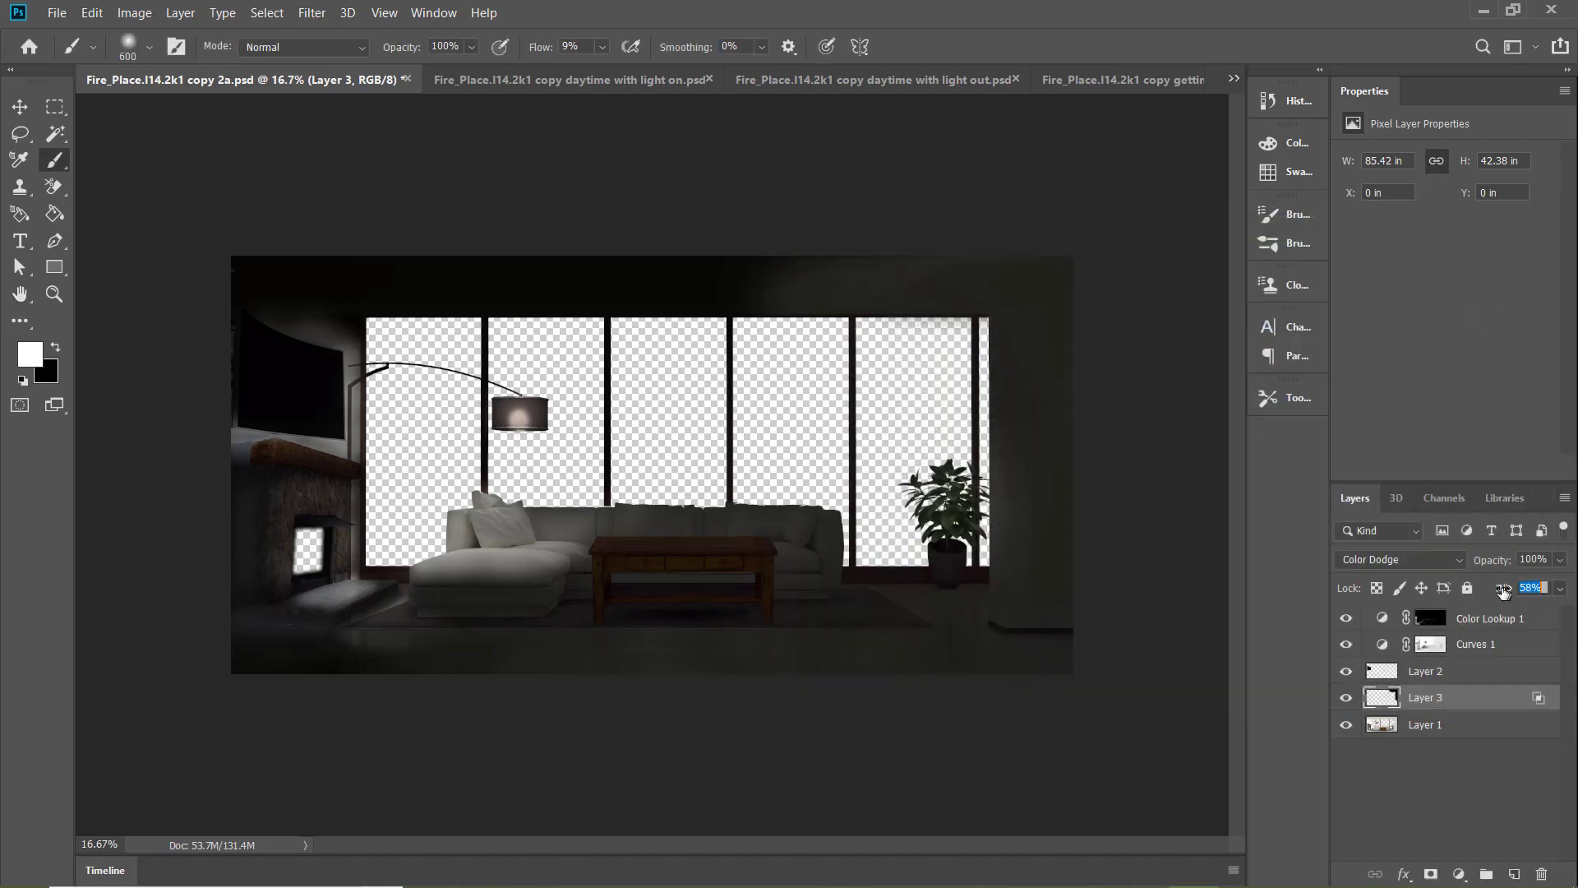
drag(1503, 591, 1467, 592)
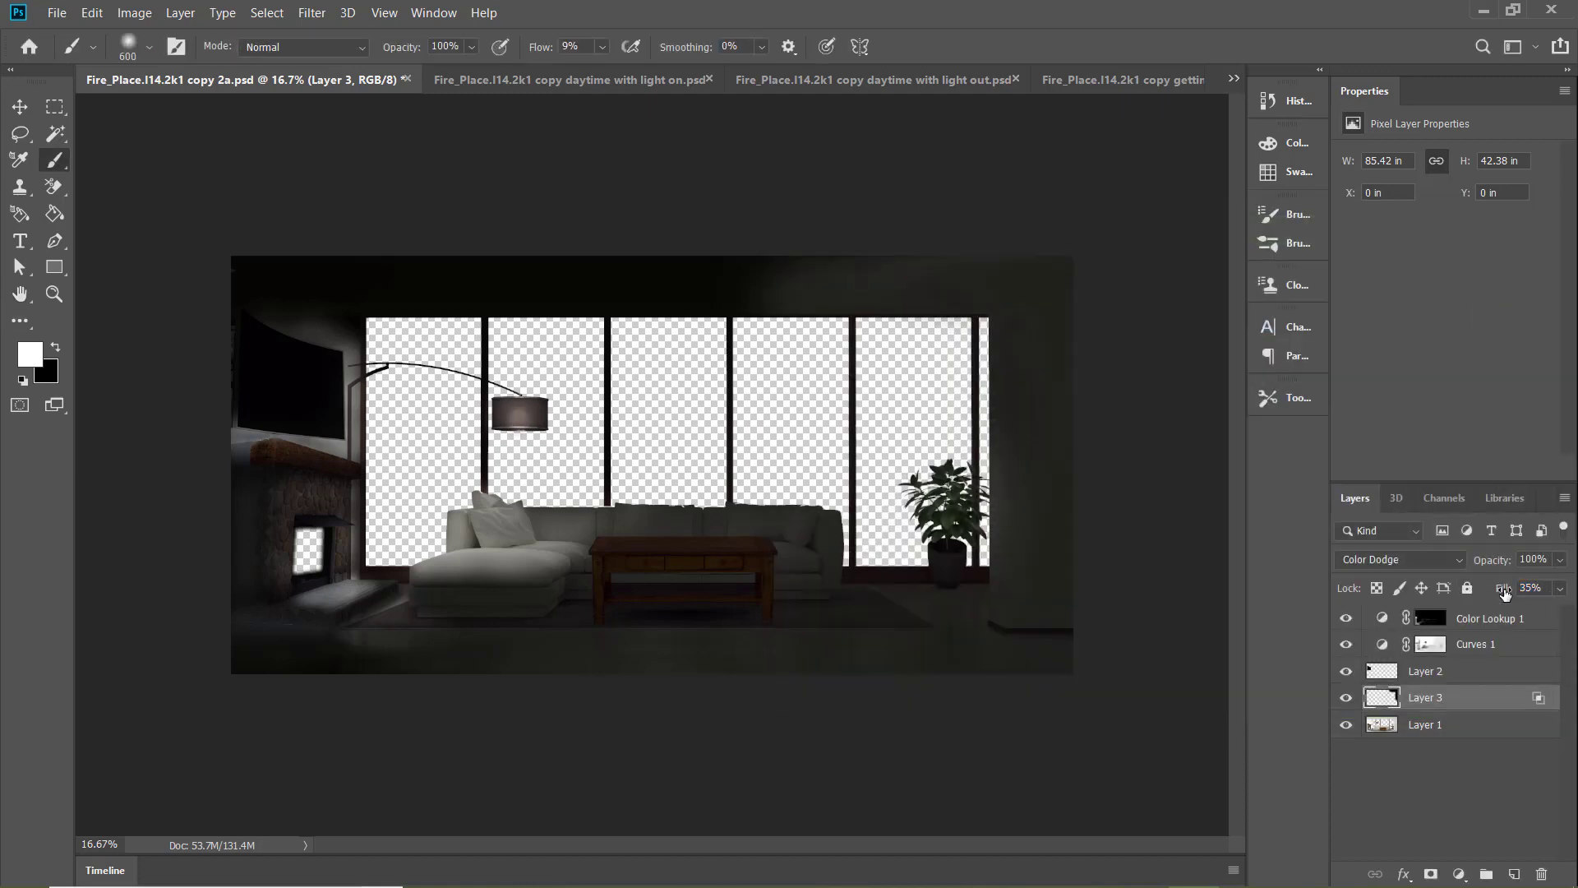
Move the "copy 2a" document beside the "large and small room" version and compare it with the lamp version
click(575, 79)
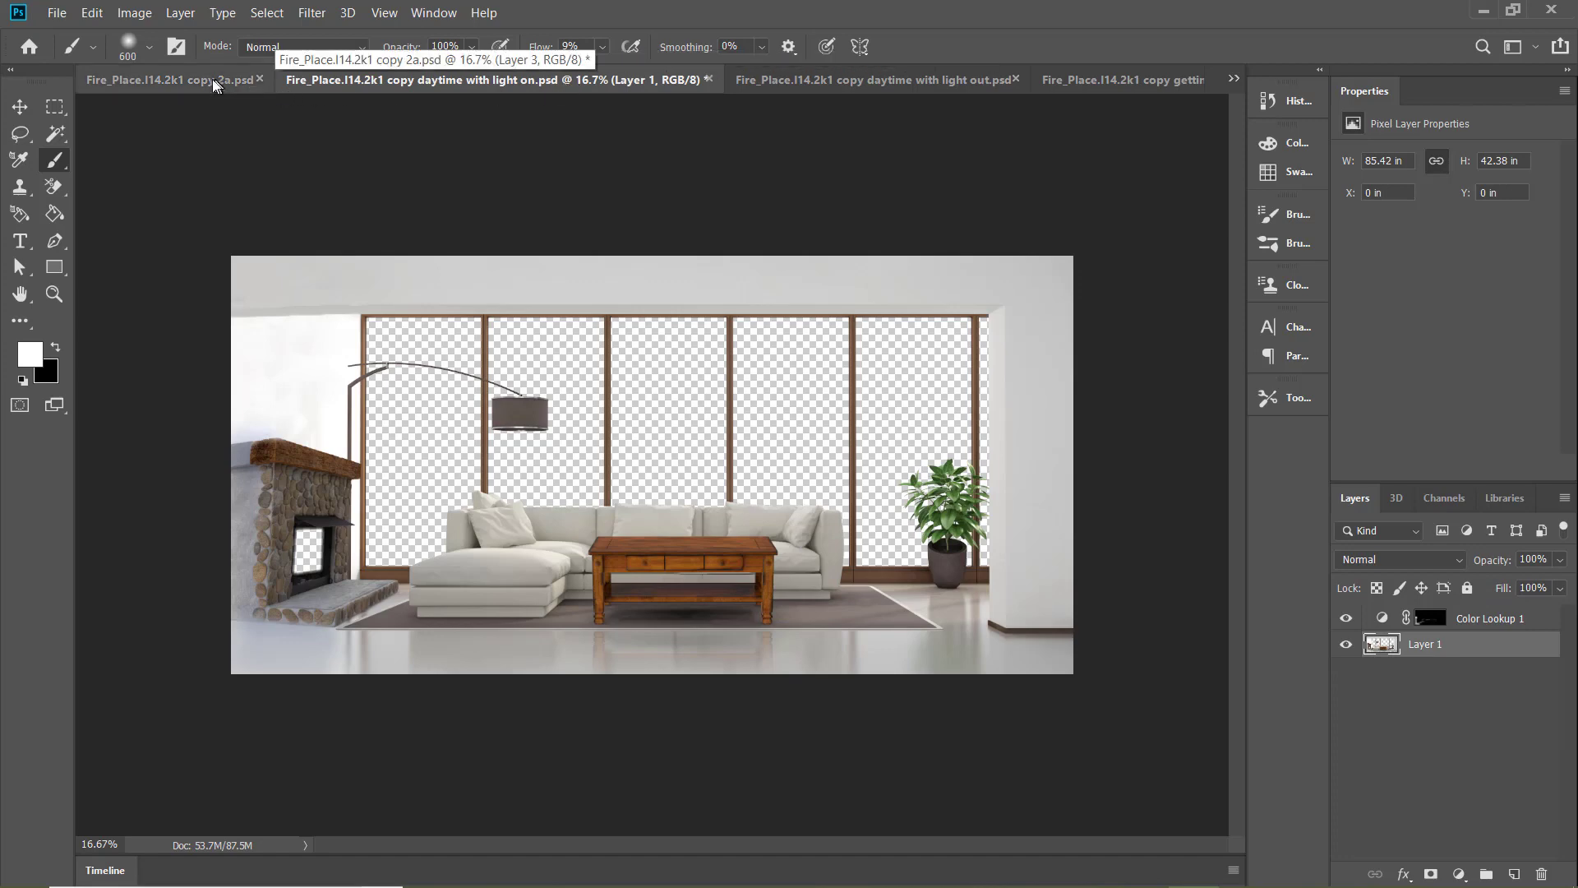
drag(209, 79, 632, 109)
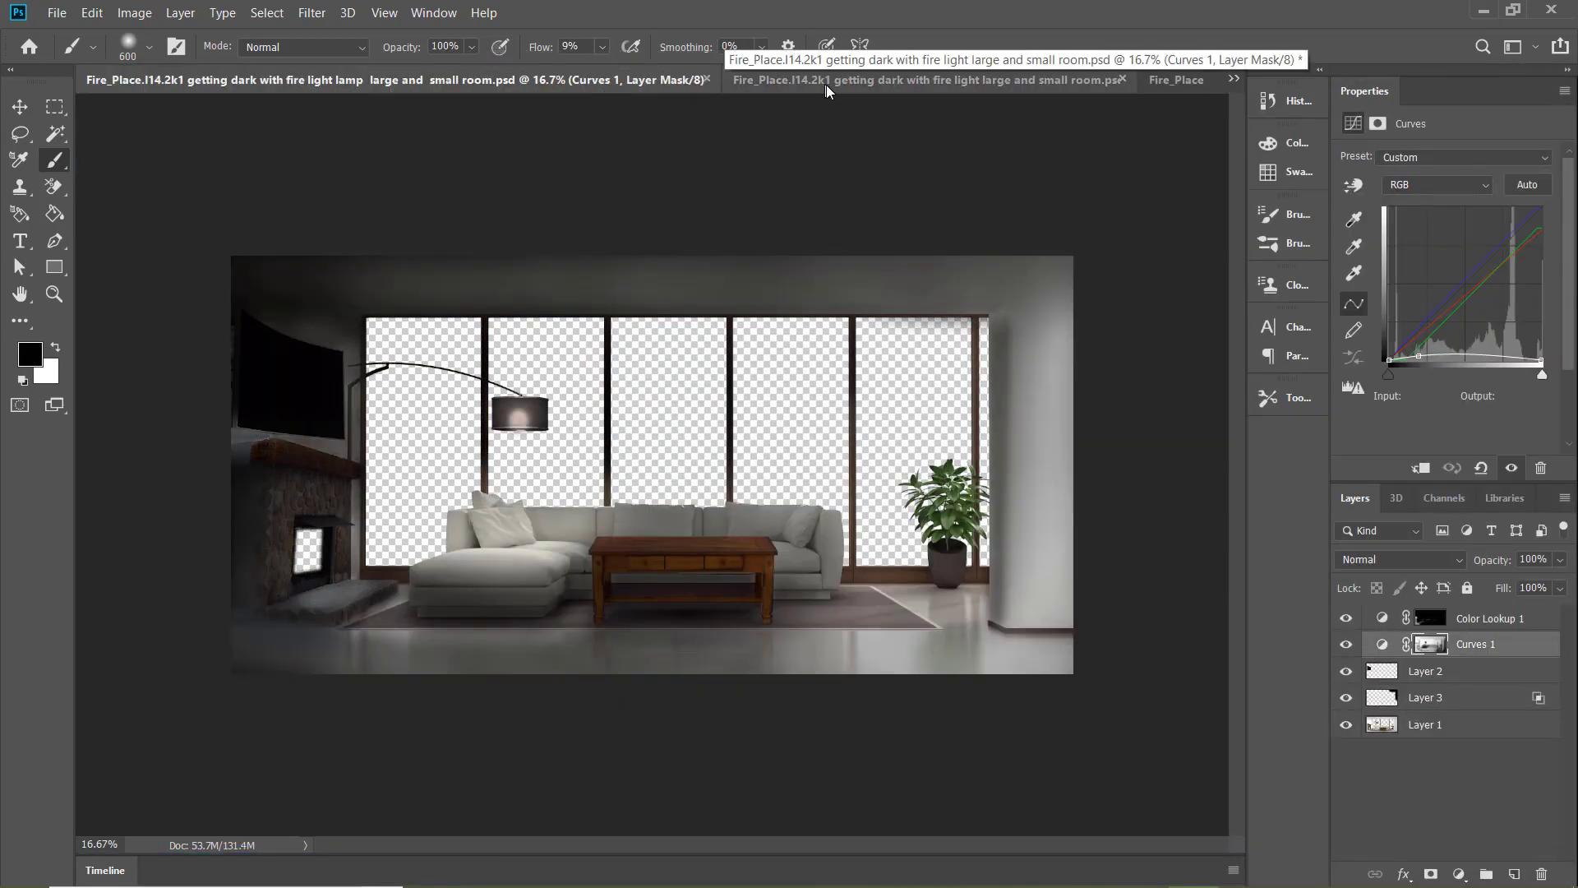
click(1184, 80)
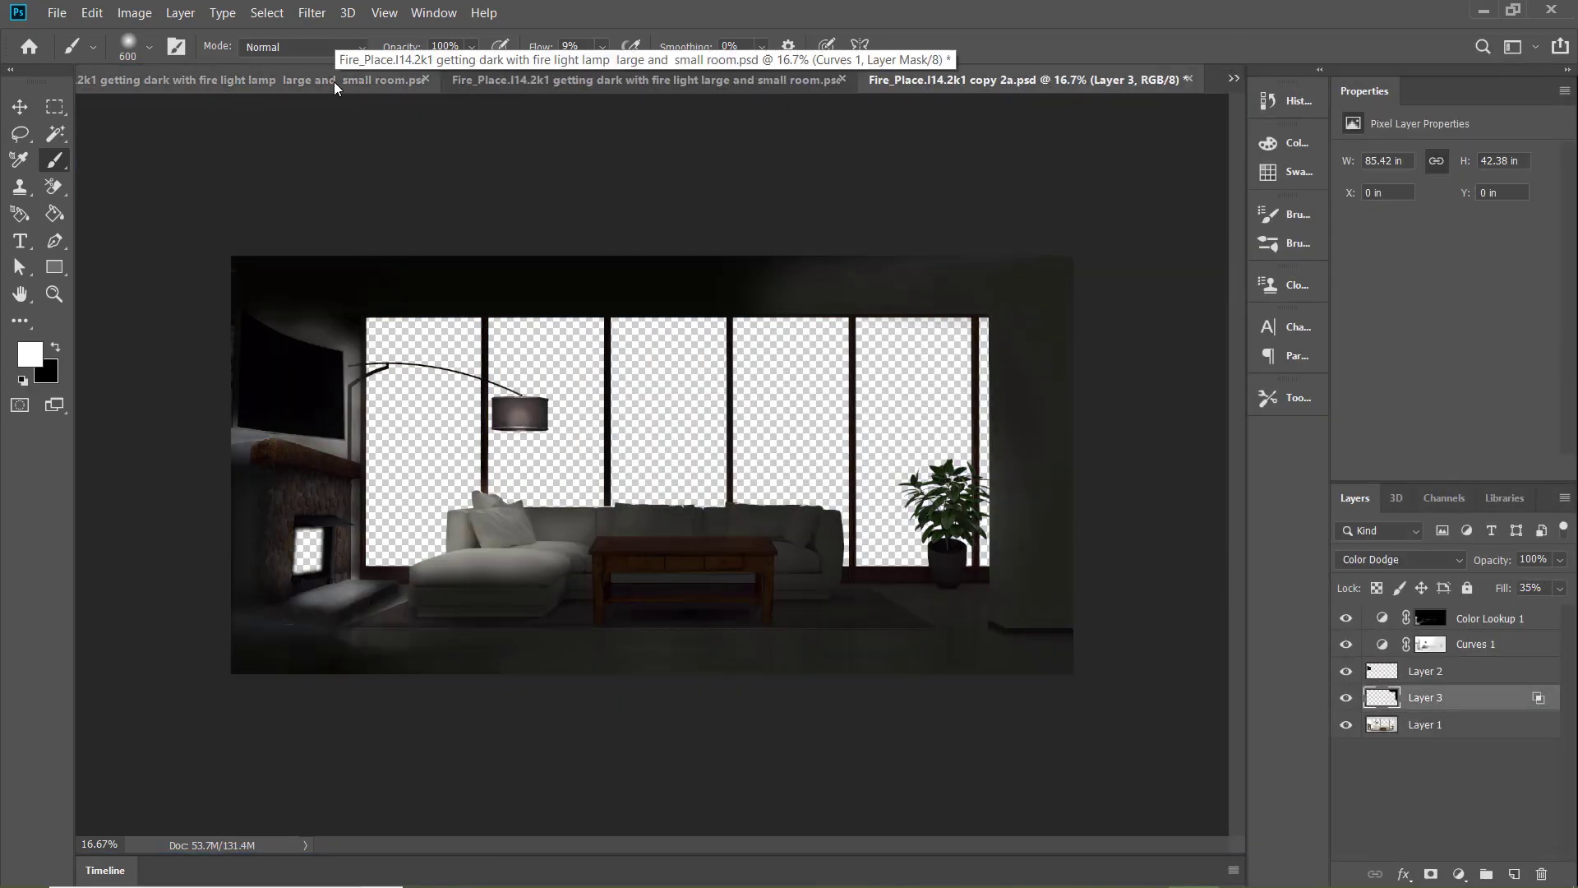
click(376, 82)
Reorder the open documents so "copy 2a" sits directly after "getting dark with fire and light on"
click(969, 79)
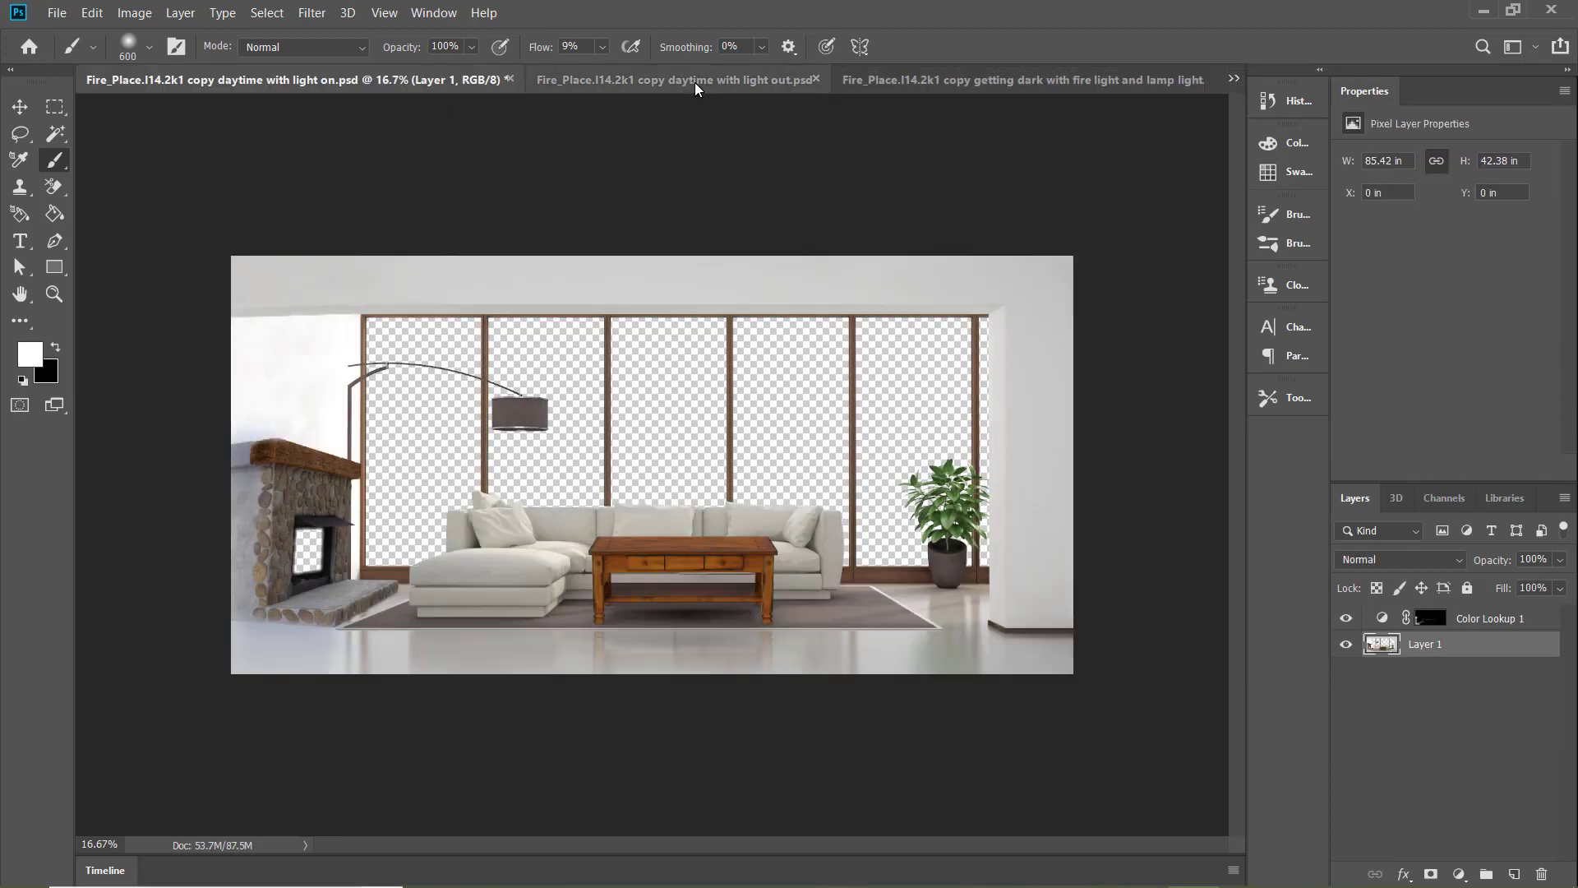
click(738, 83)
click(970, 79)
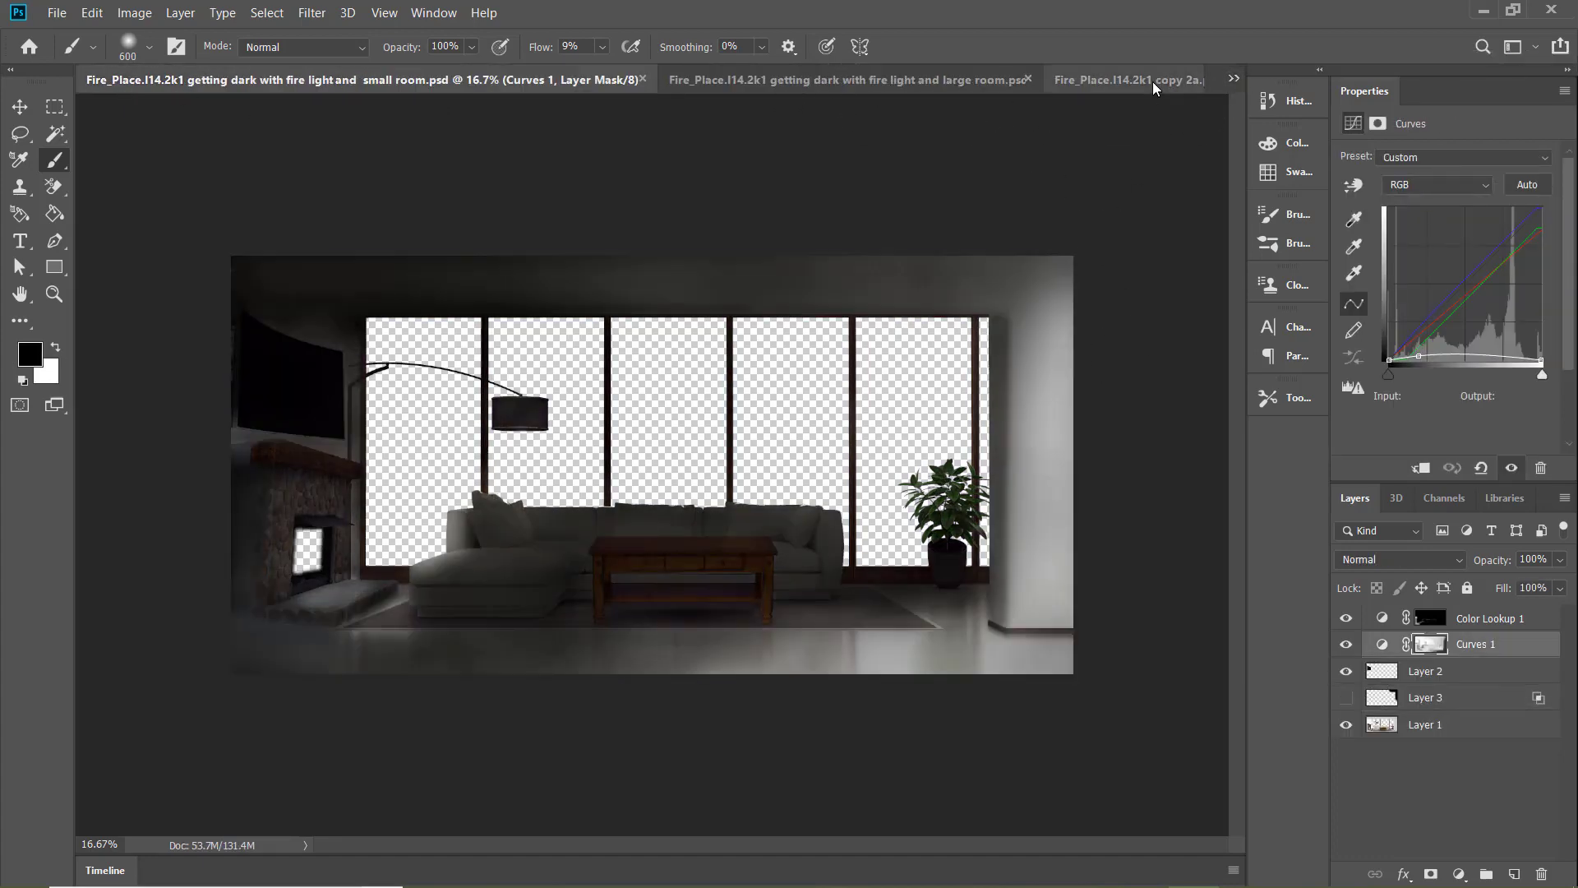
click(1149, 82)
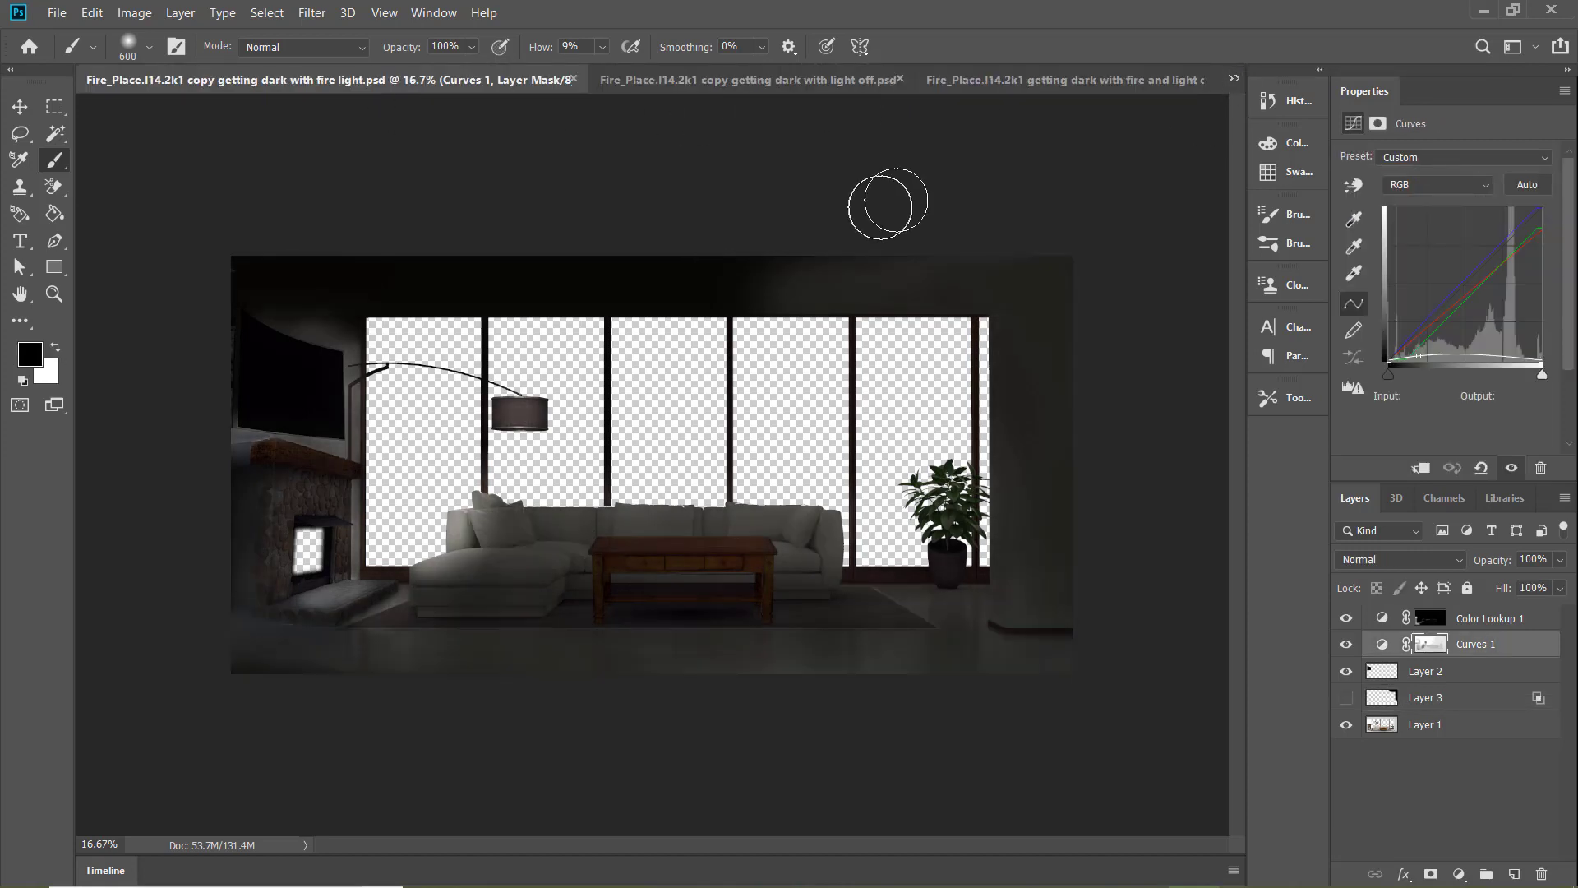
click(1044, 81)
click(553, 83)
click(1069, 82)
click(1234, 79)
click(1110, 205)
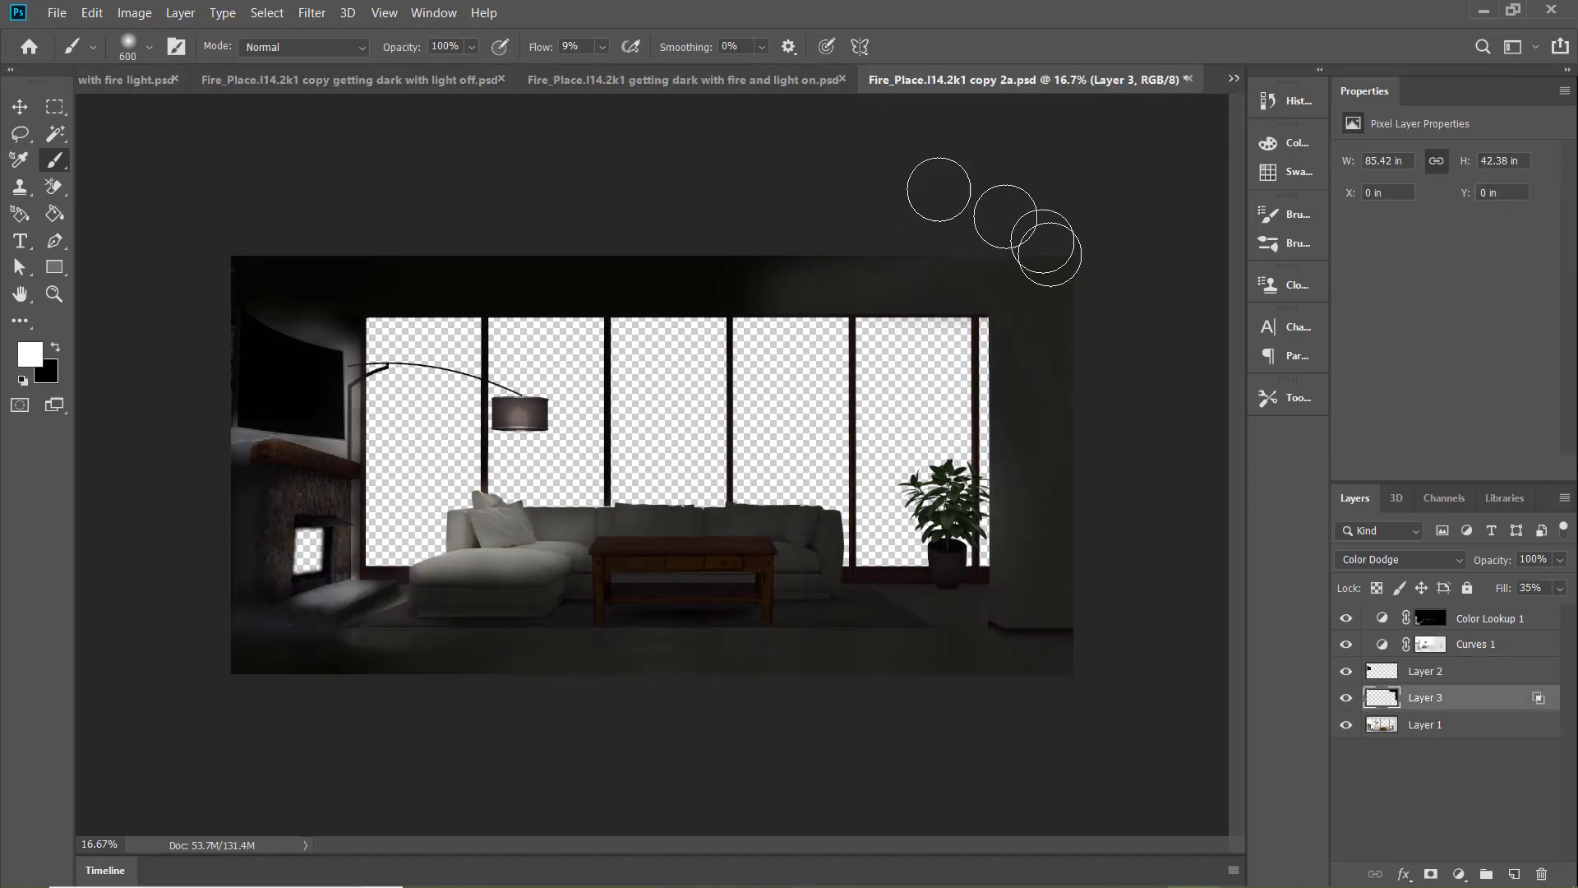
Compare the room lighting of "copy 2a" with the "fire and light on" document
click(677, 83)
click(678, 82)
click(999, 82)
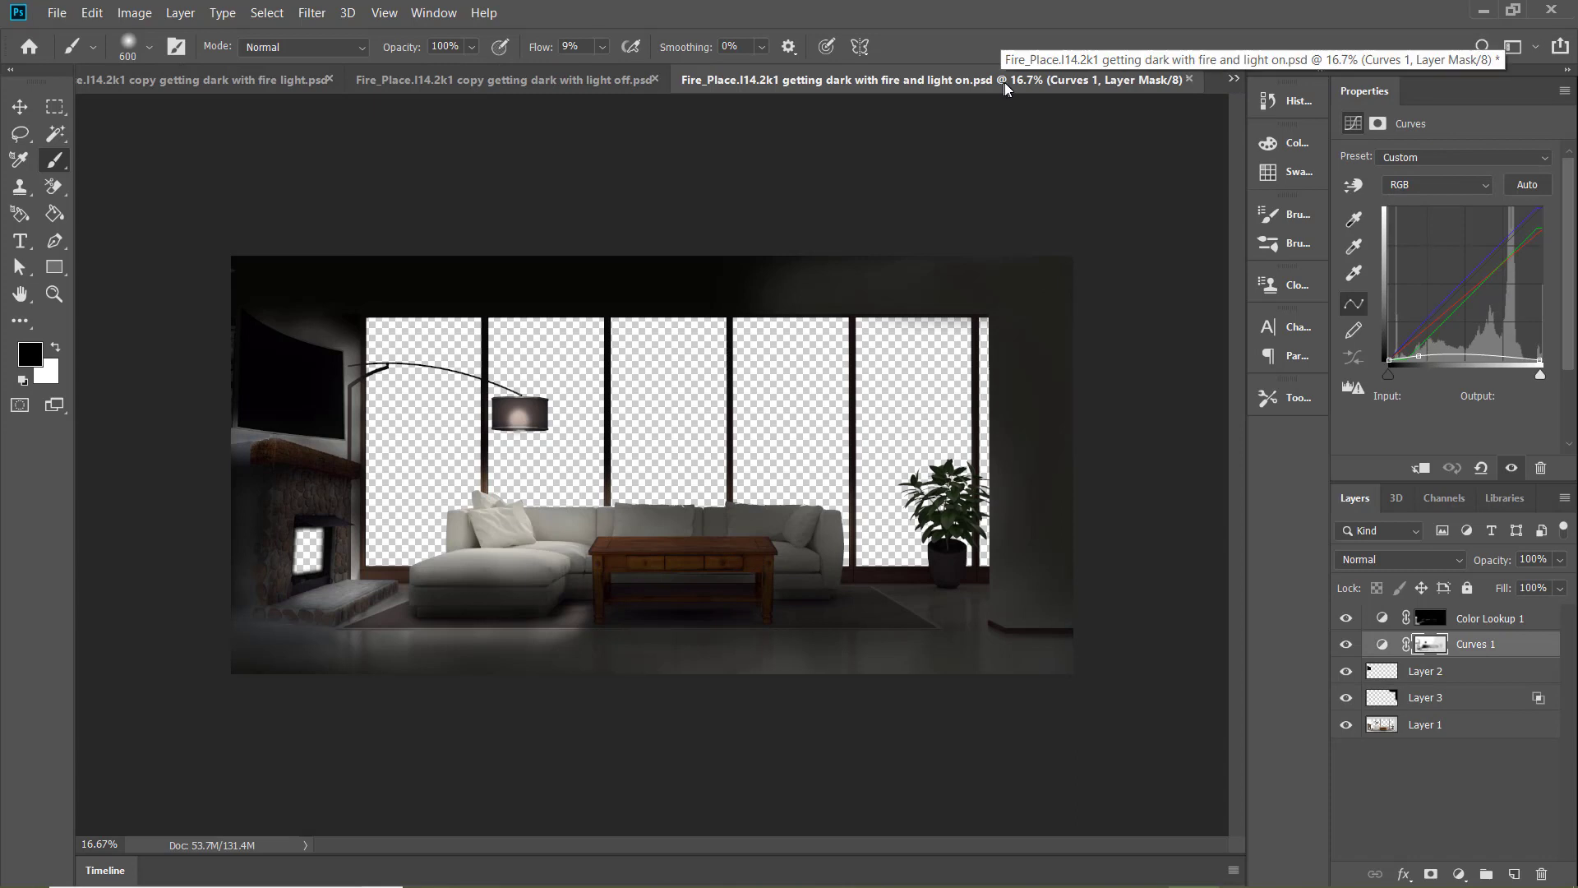
click(560, 82)
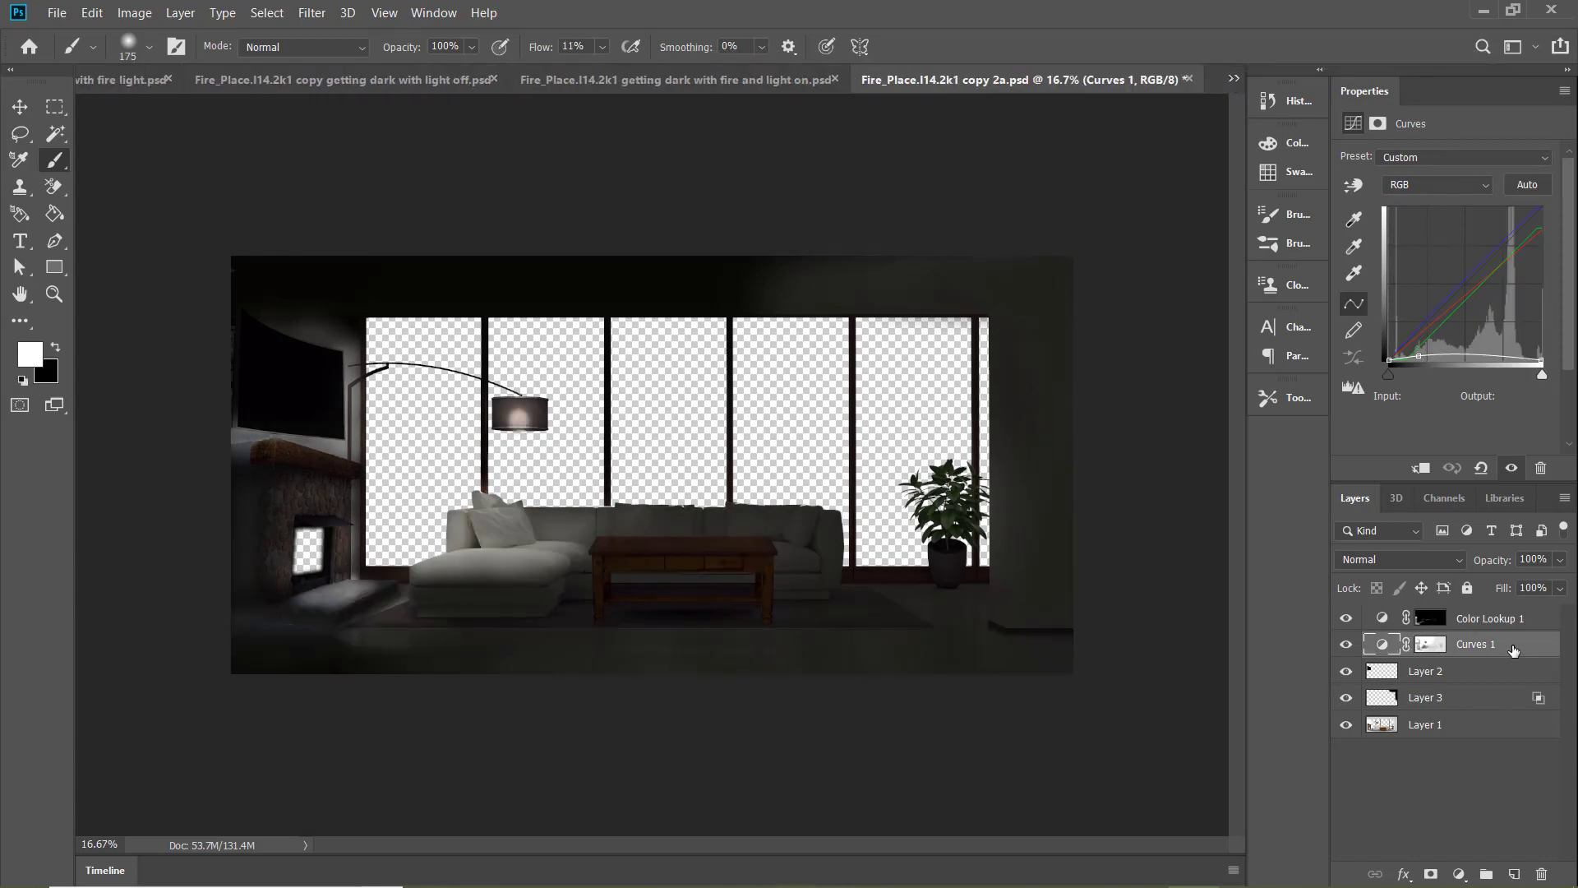
Brighten the floor and rug in front of the chaise on the Curves 1 mask of "copy 2a" with a 300 px black brush, reducing flow to 9%
click(1542, 626)
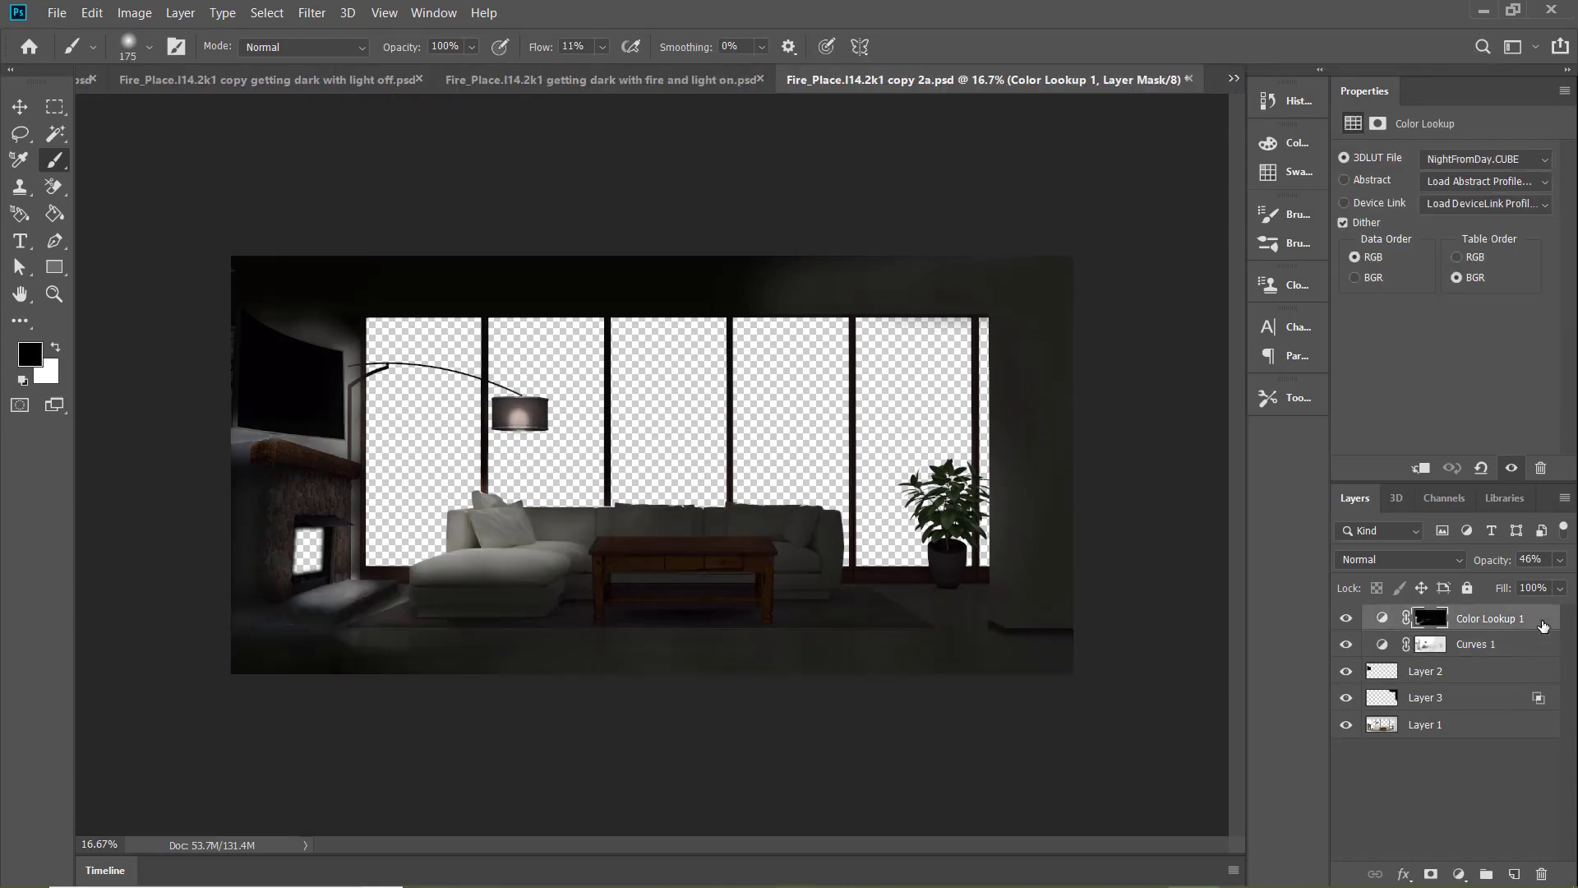
click(1535, 645)
key(bracketright)
key(bracketright)
key(bracketright)
drag(544, 514, 715, 518)
key(ctrl+z)
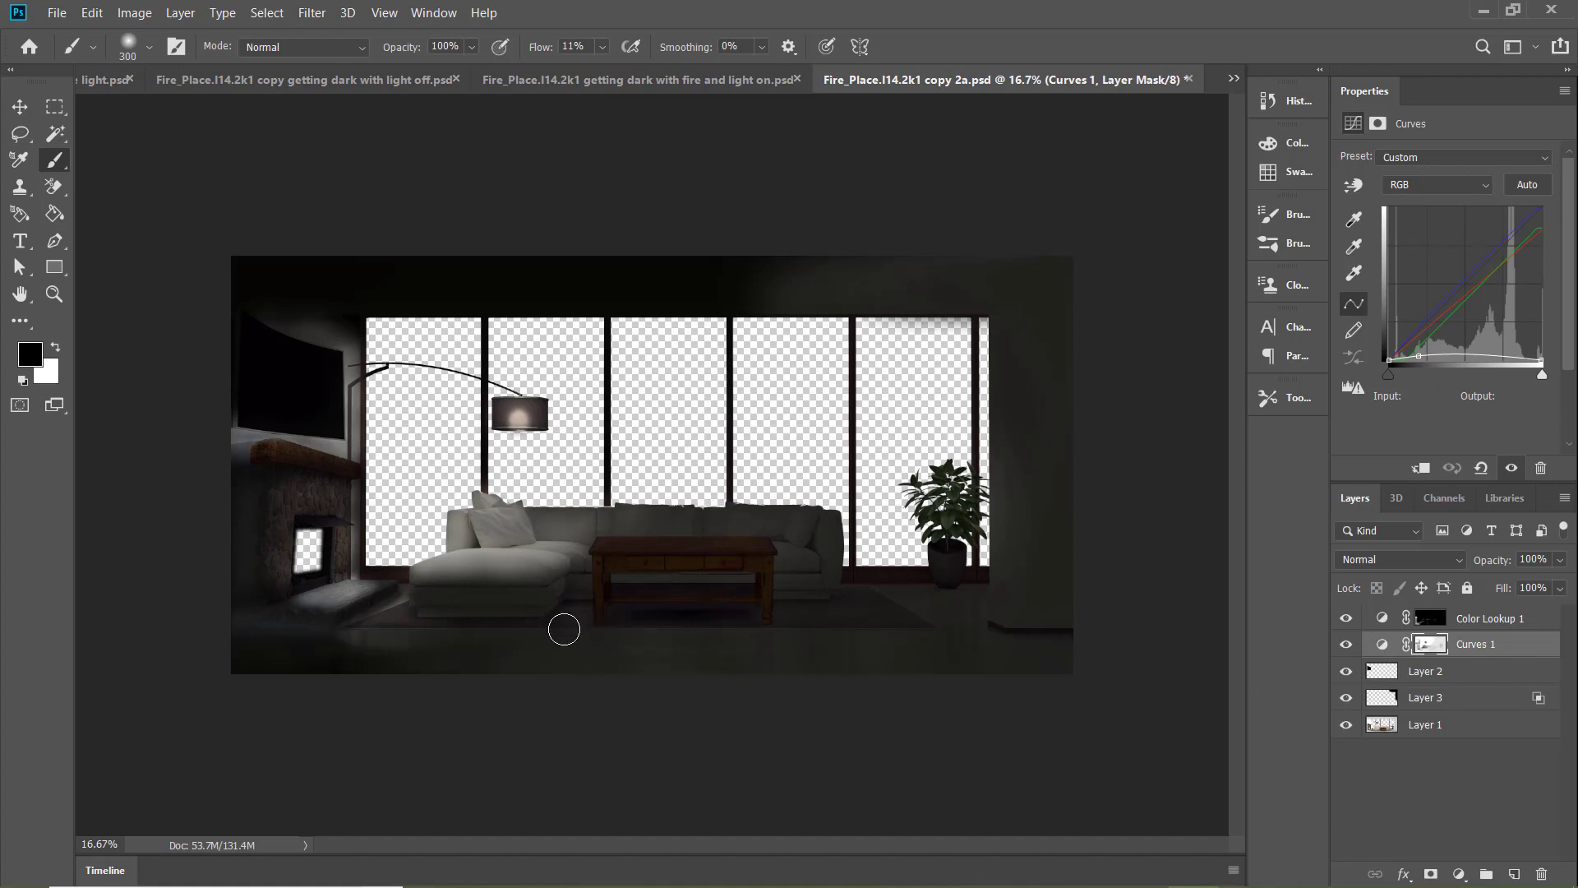
drag(418, 632, 396, 632)
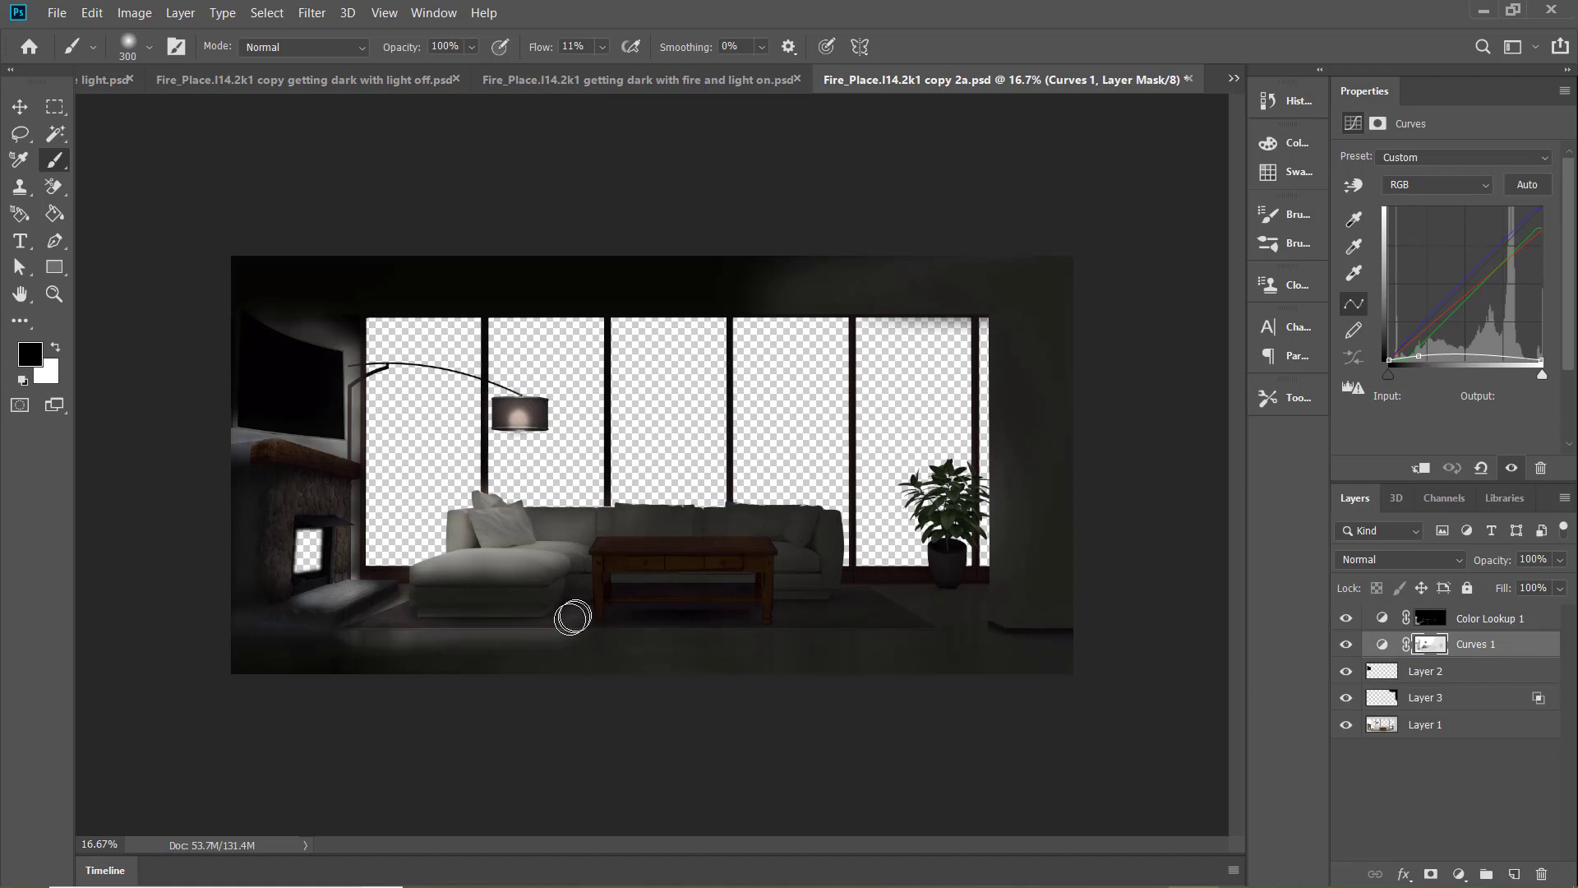
click(602, 48)
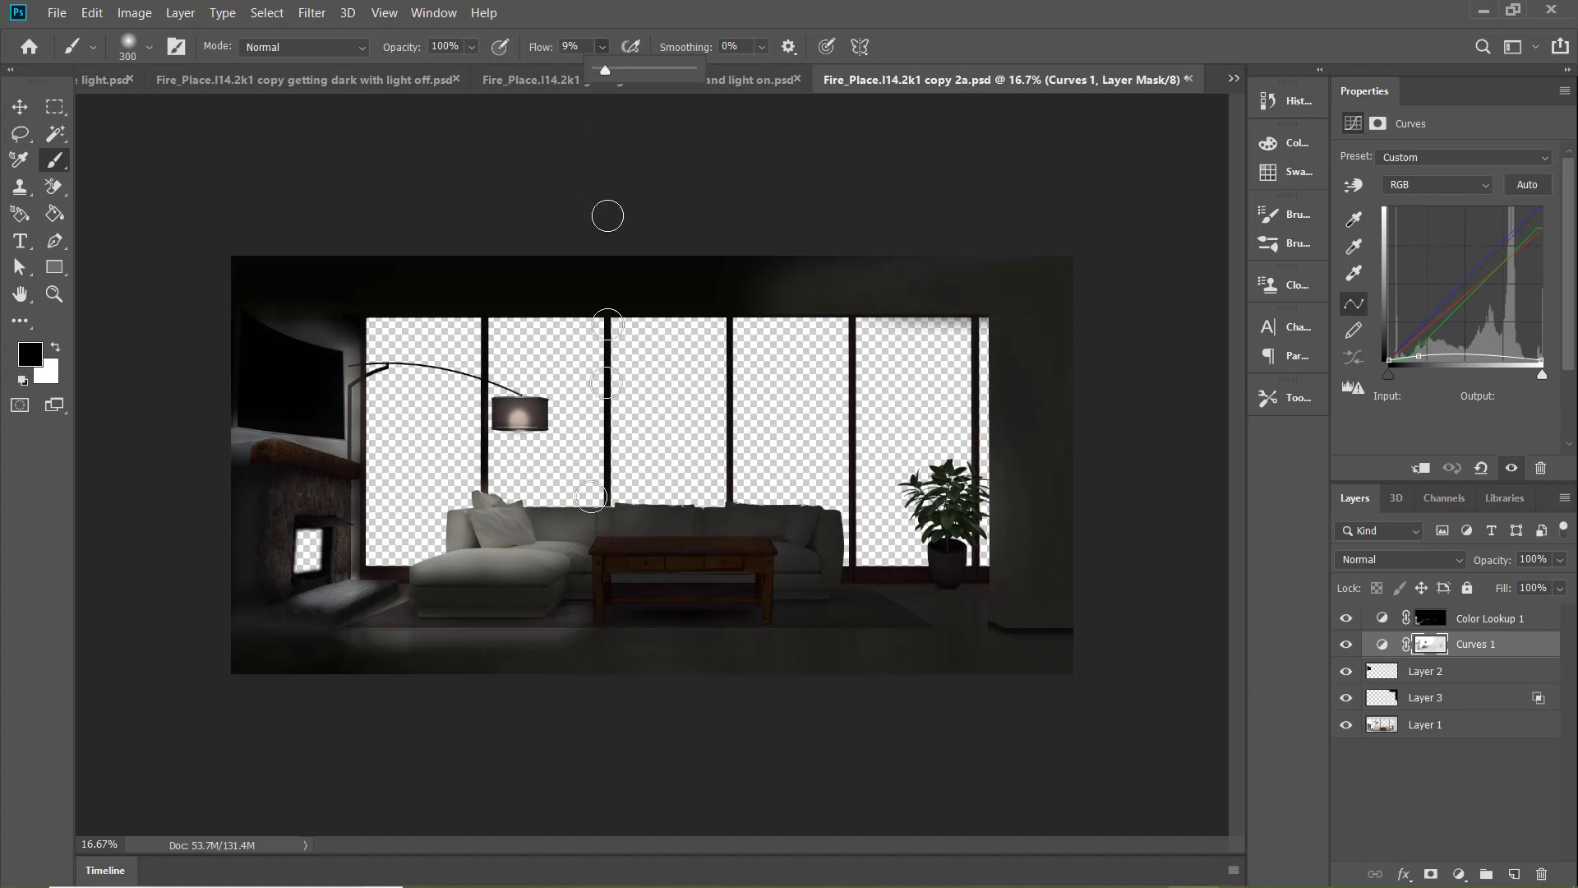
click(573, 616)
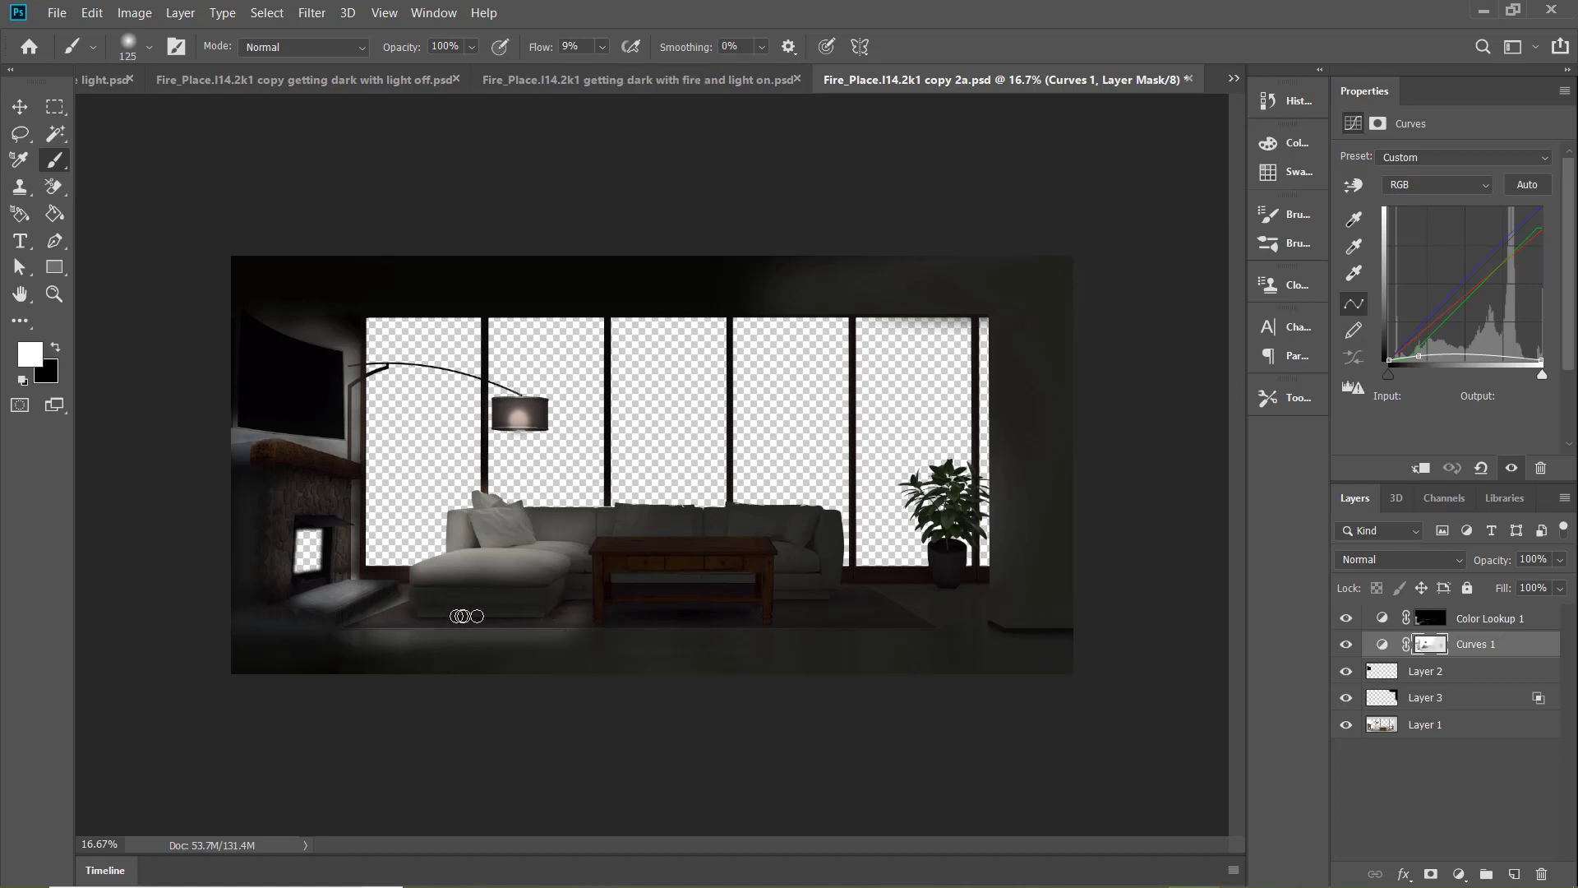
Darken the floor and rug in front of the chaise on the Curves 1 mask of "copy 2a" with white at 11% flow
click(603, 48)
click(547, 613)
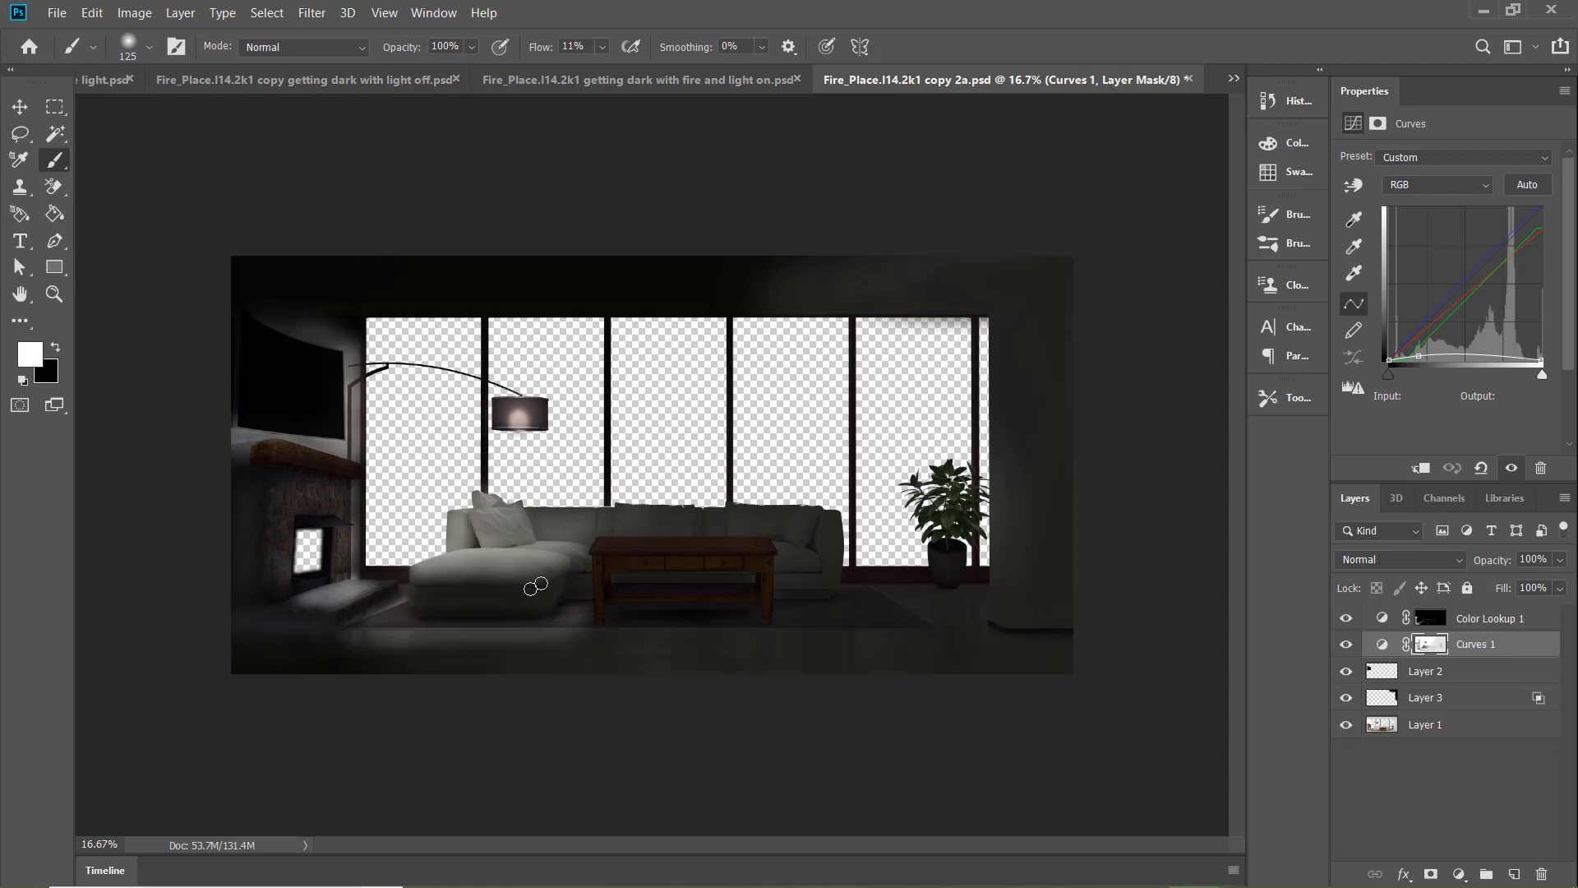
click(708, 83)
key(ctrl+Tab)
Reduce the fill of Layer 3 in "copy 2a" to 33%
click(1471, 697)
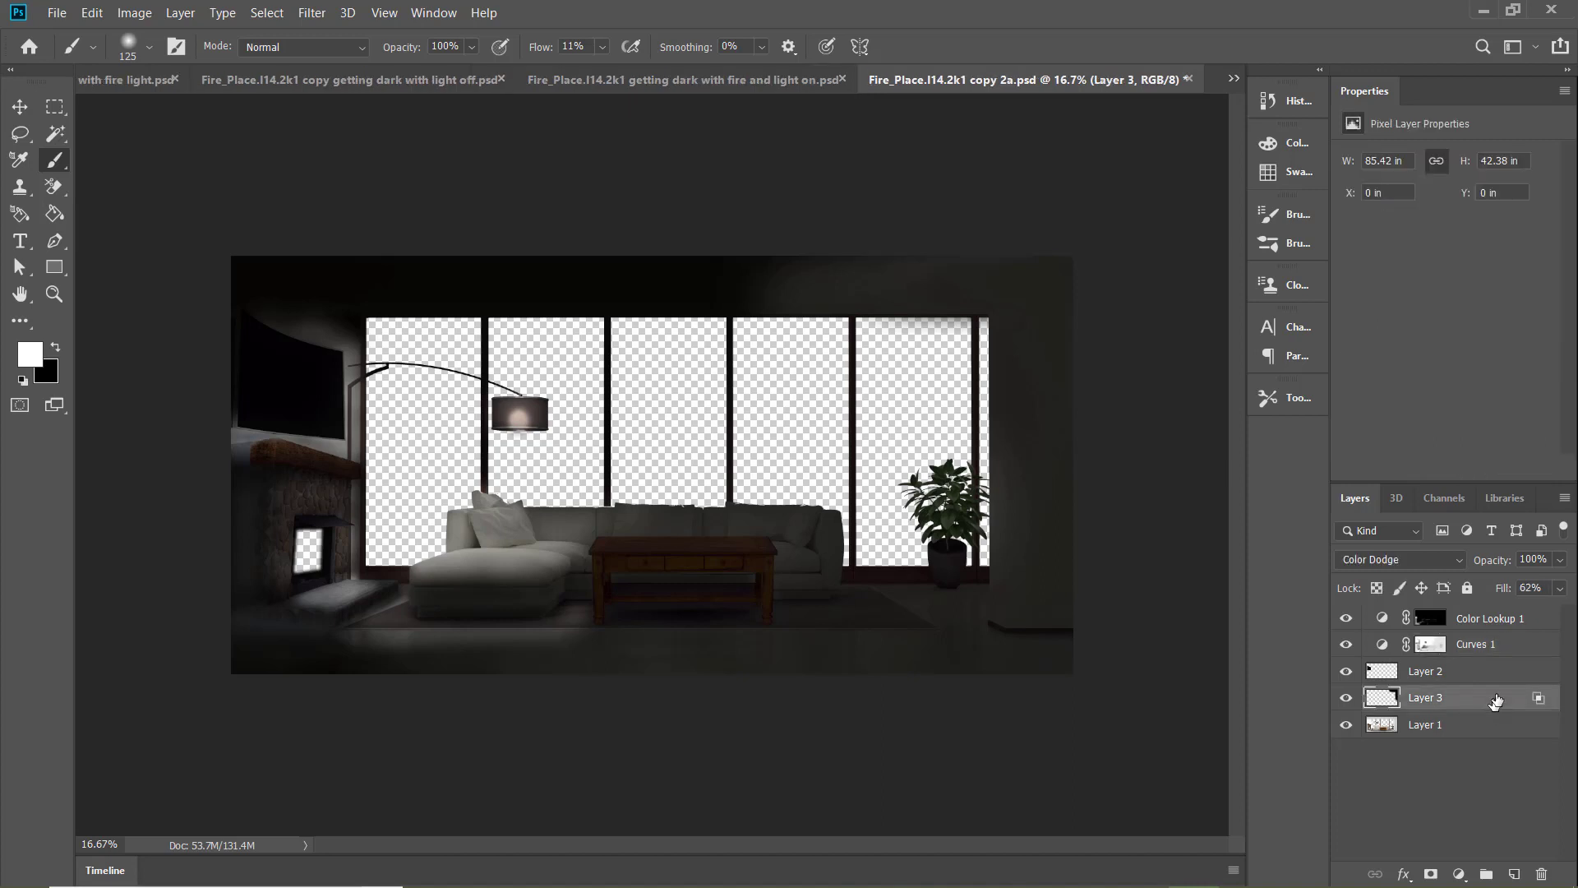
click(1513, 649)
click(1509, 698)
key(Down)
key(Down)
key(Down)
key(Down)
key(Down)
key(Down)
key(Down)
key(Down)
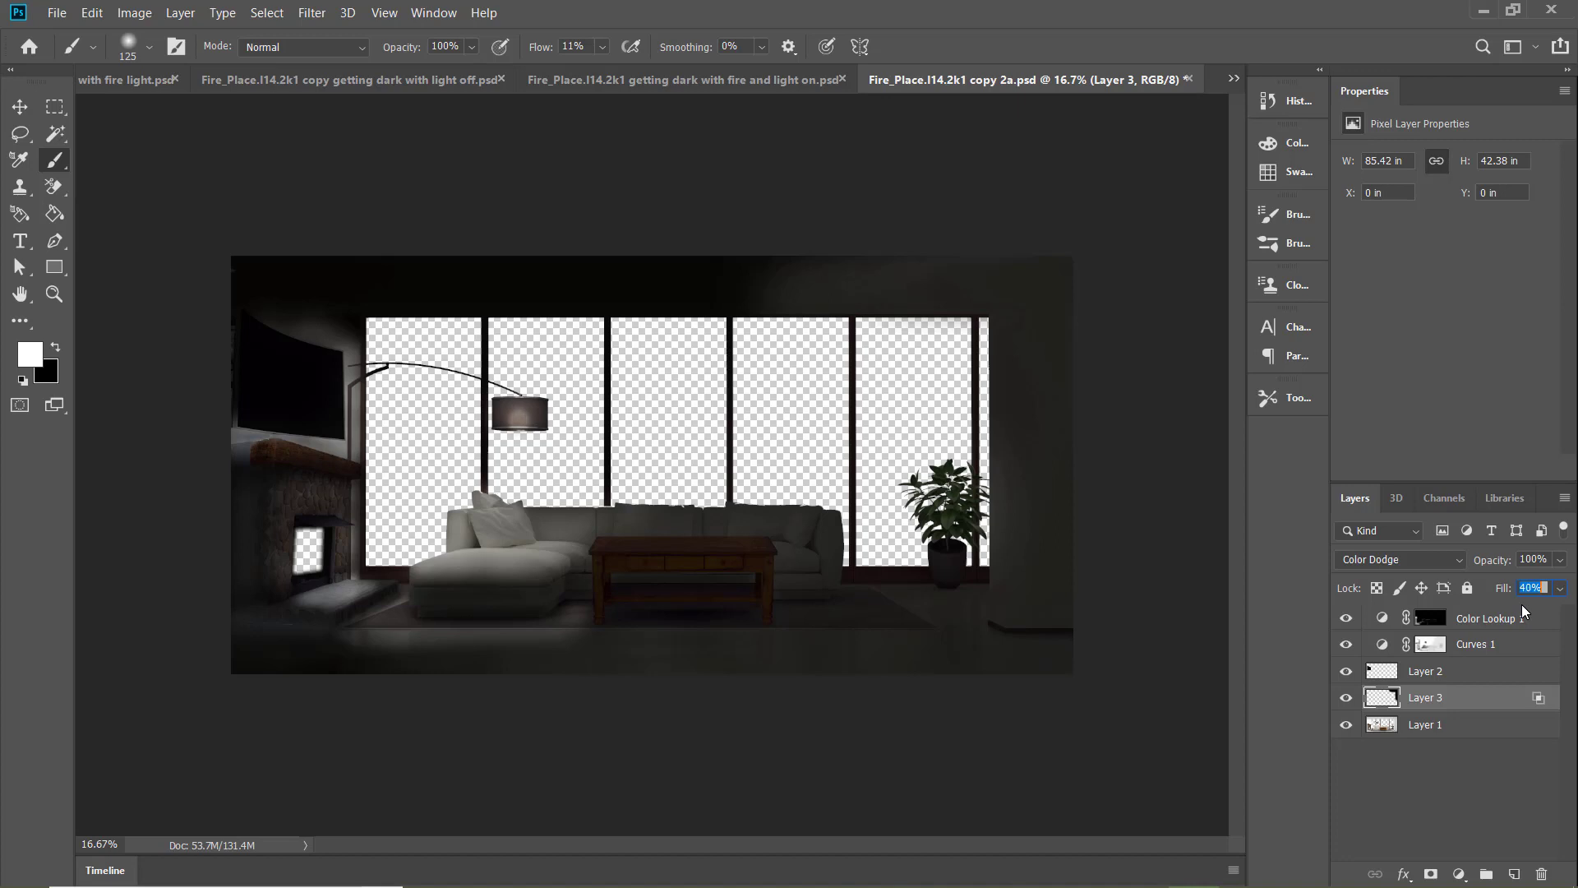
Compare the darkness of "copy 2a" with the "light off", "fire and light on" and "fire light and small room" documents
click(768, 79)
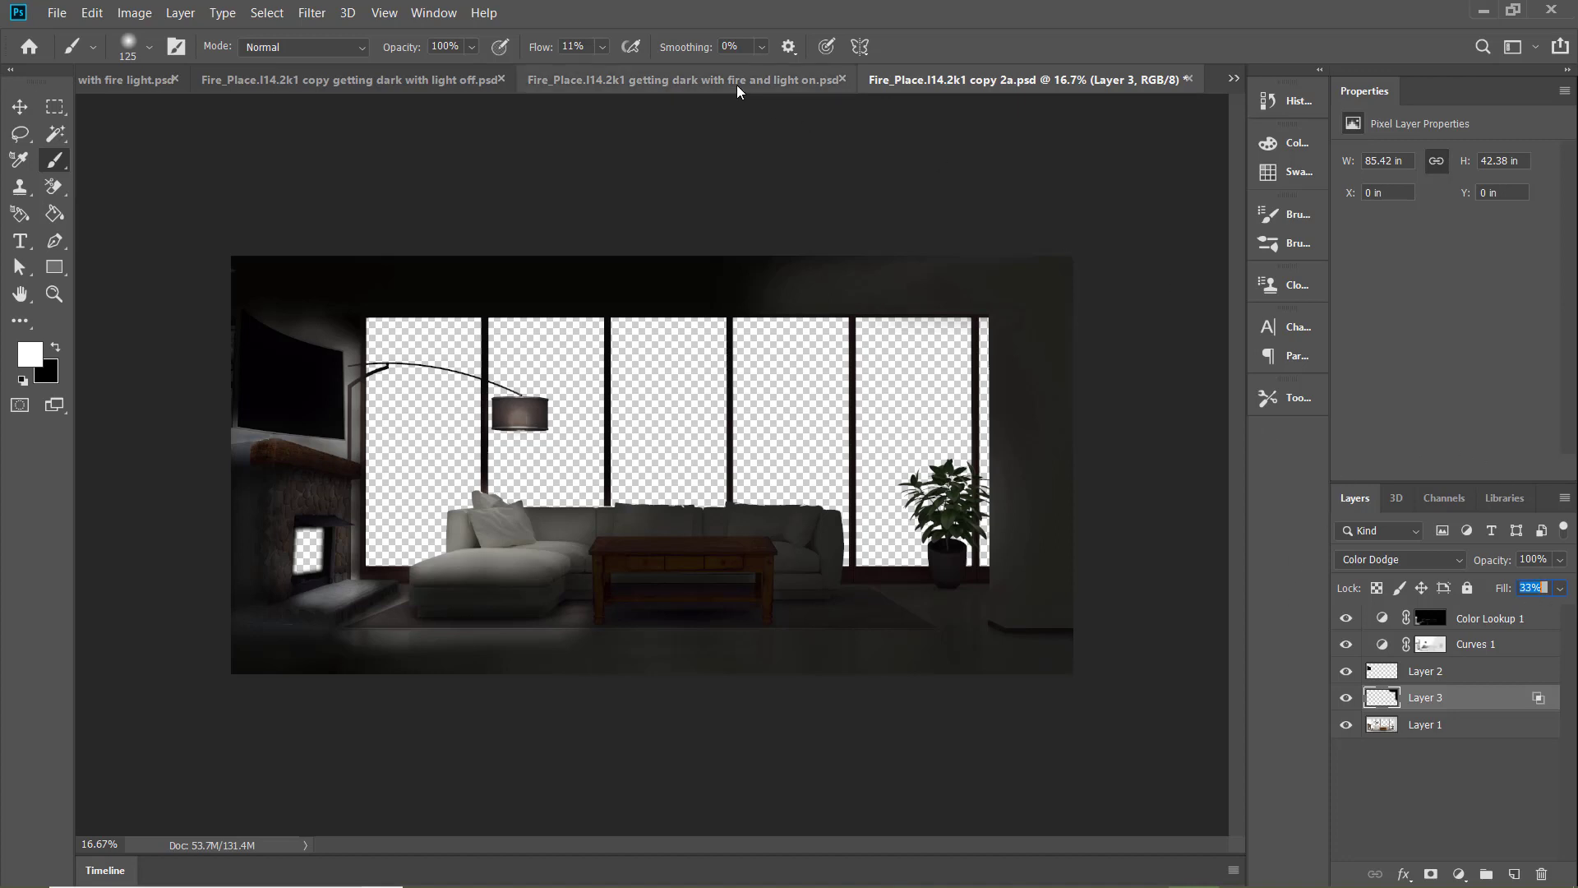
click(1235, 80)
click(1103, 263)
click(310, 86)
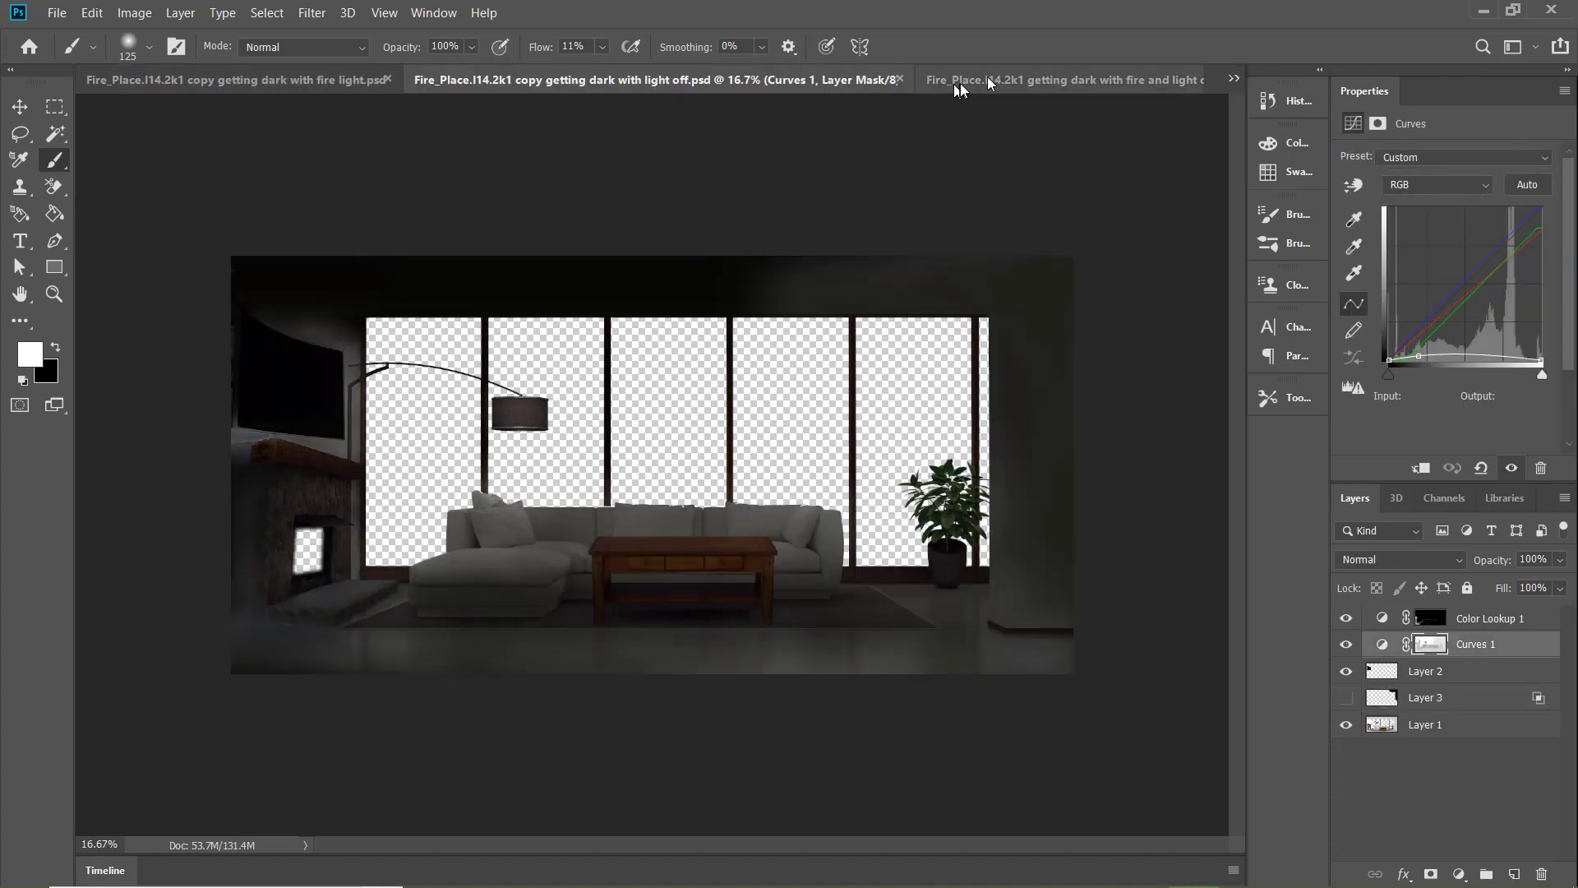
click(973, 86)
click(140, 87)
click(1234, 80)
click(1147, 283)
click(1234, 79)
click(1200, 298)
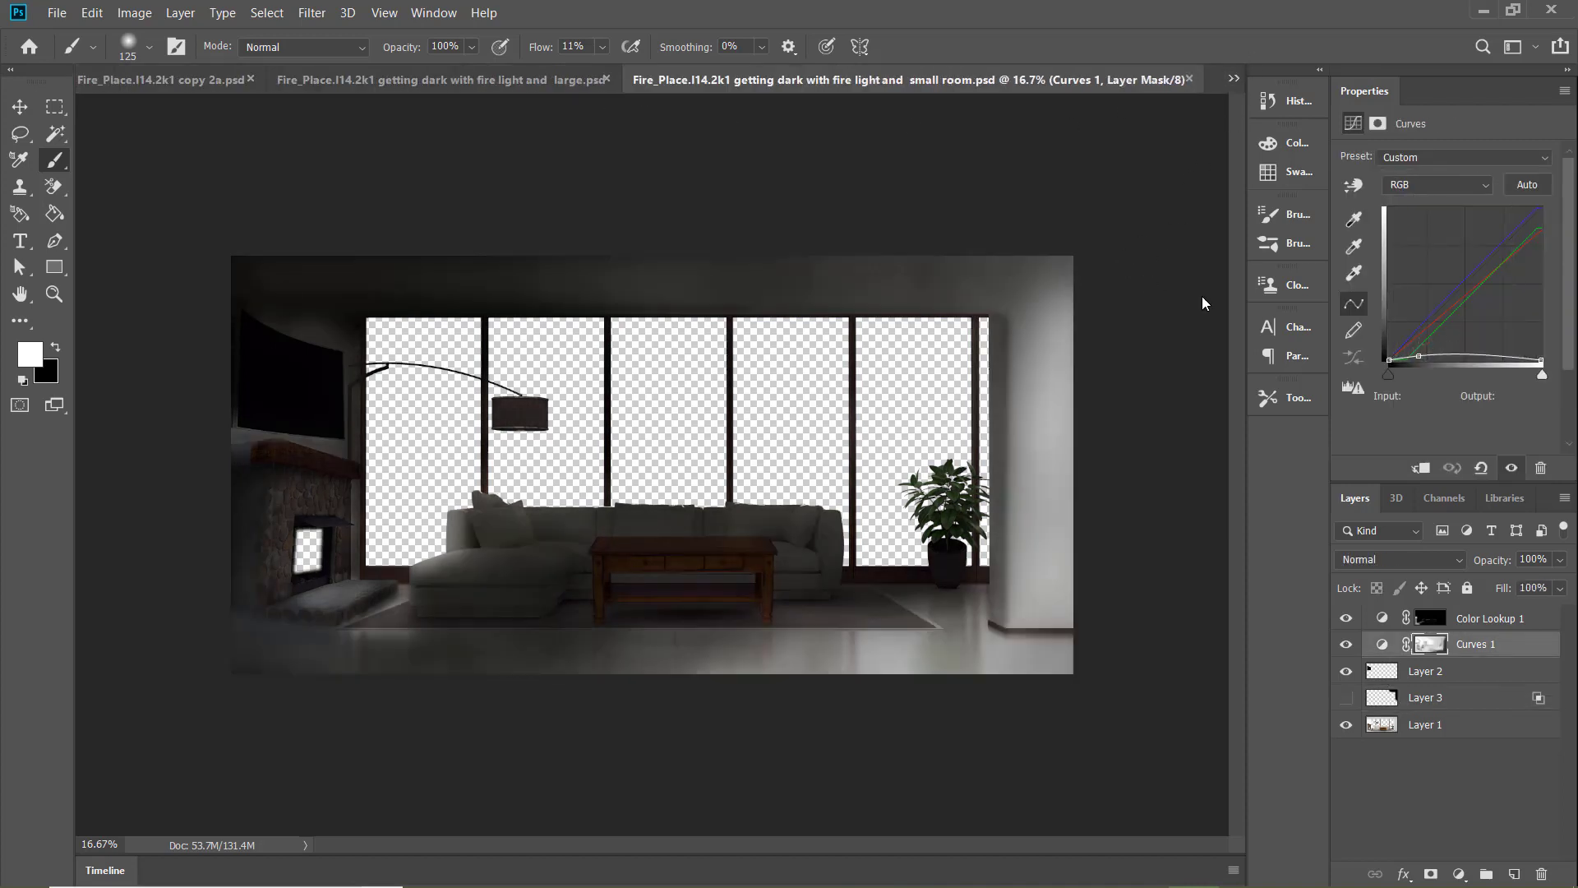
In "getting dark with fire light", paint around the lampshade on the Curves 1 mask with a 500 px white brush
click(1235, 80)
click(1167, 244)
click(1236, 76)
click(1131, 226)
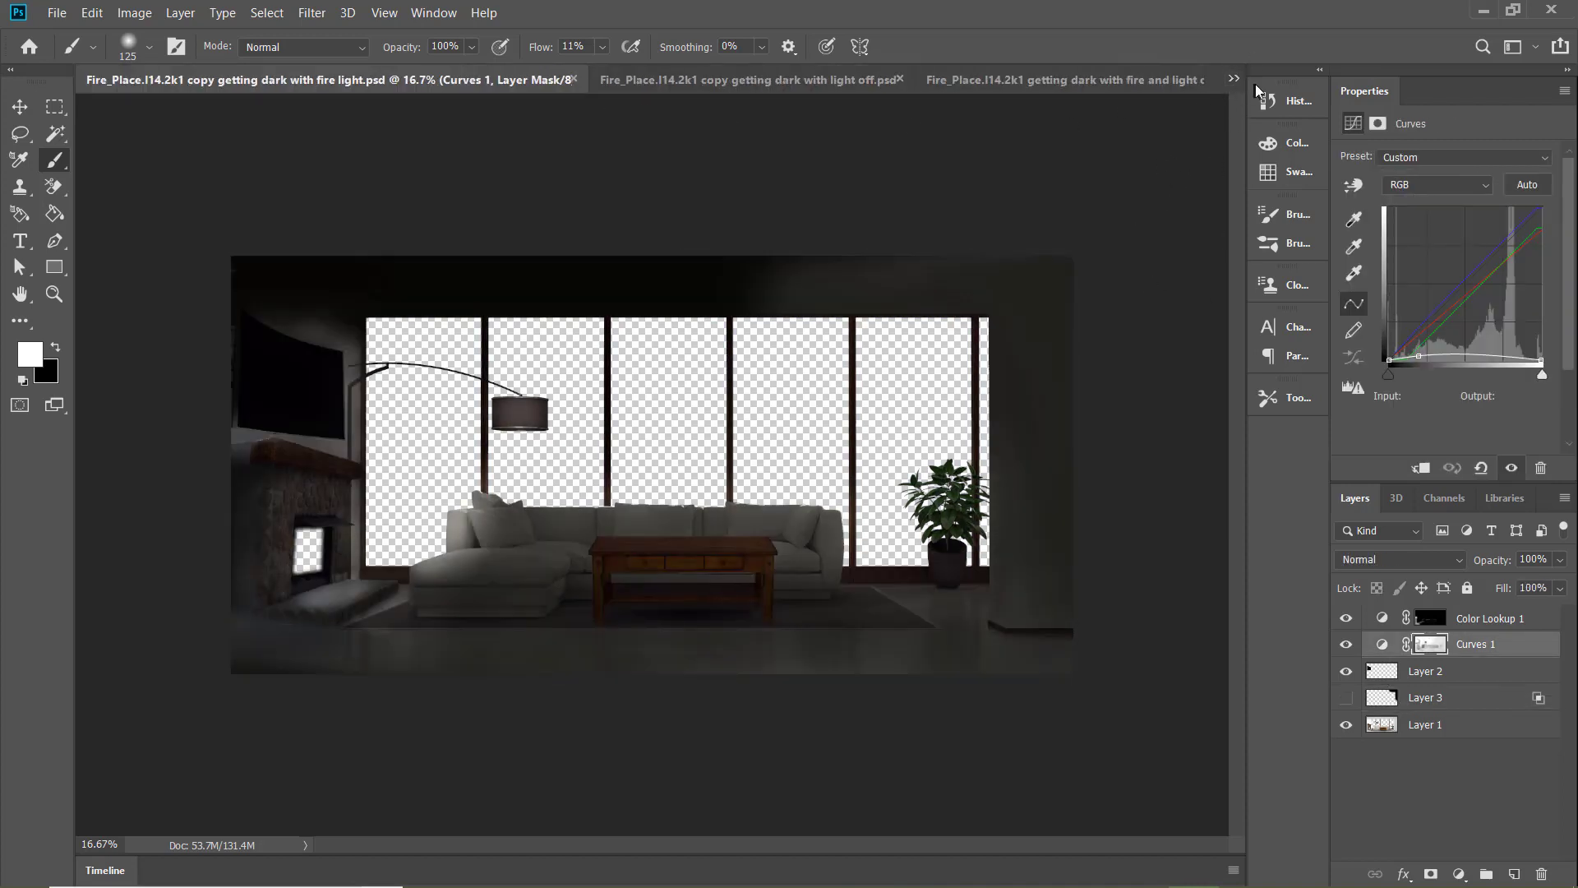
key(bracketright)
key(bracketright)
key(bracketright)
key(bracketright)
drag(558, 412, 505, 414)
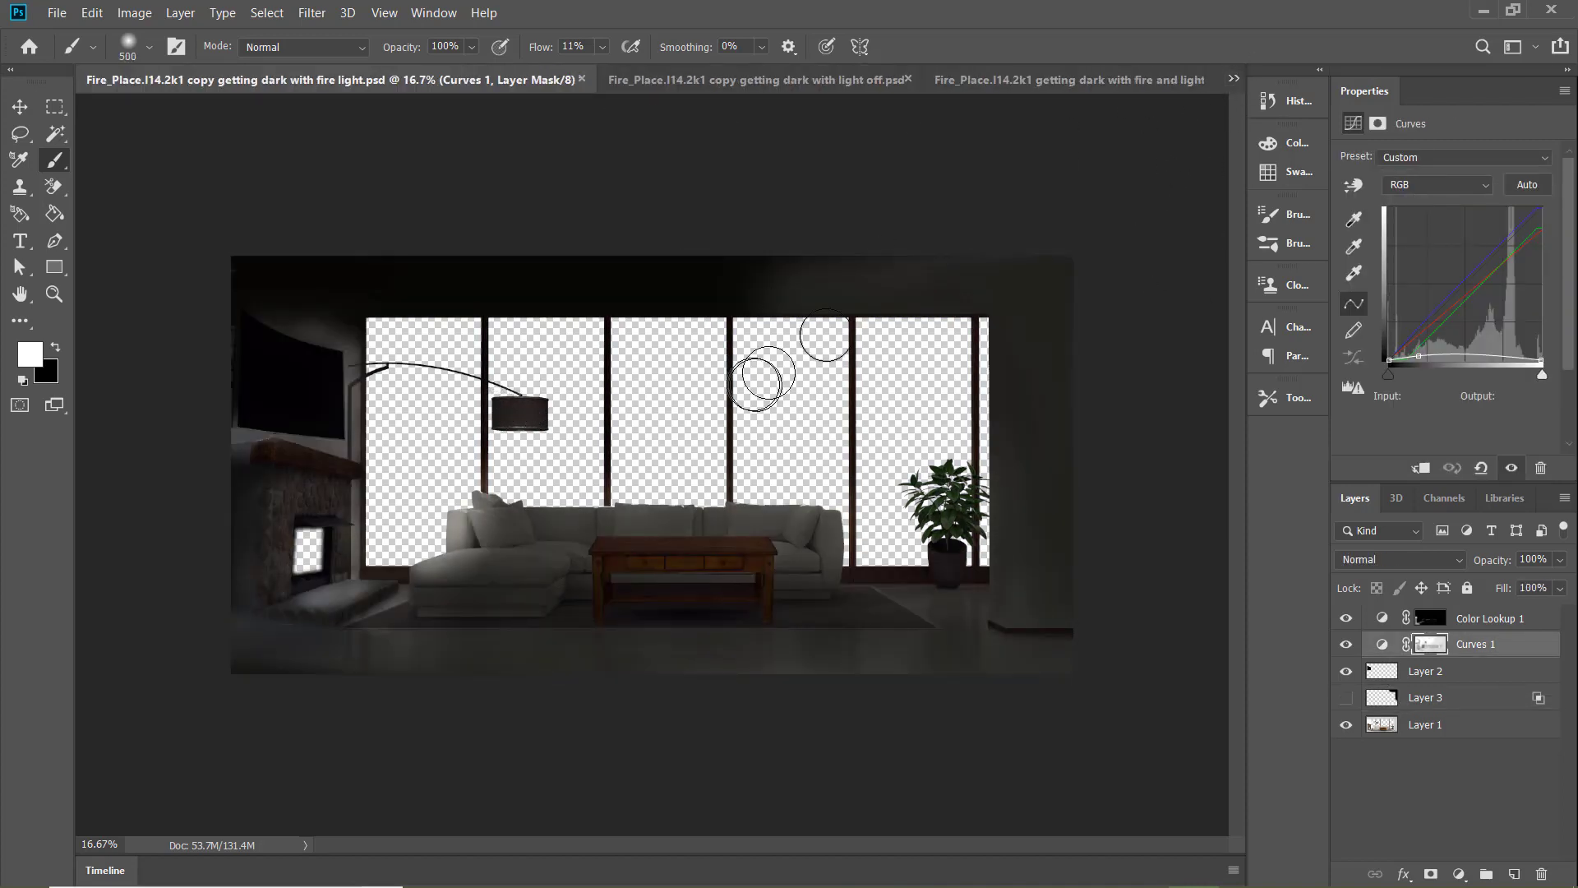
Return to "copy 2a", touch up the chaise on Layer 3 with the white brush and select the Curves 1 mask
click(1234, 80)
click(1052, 103)
click(691, 86)
click(960, 78)
click(1234, 79)
click(1052, 253)
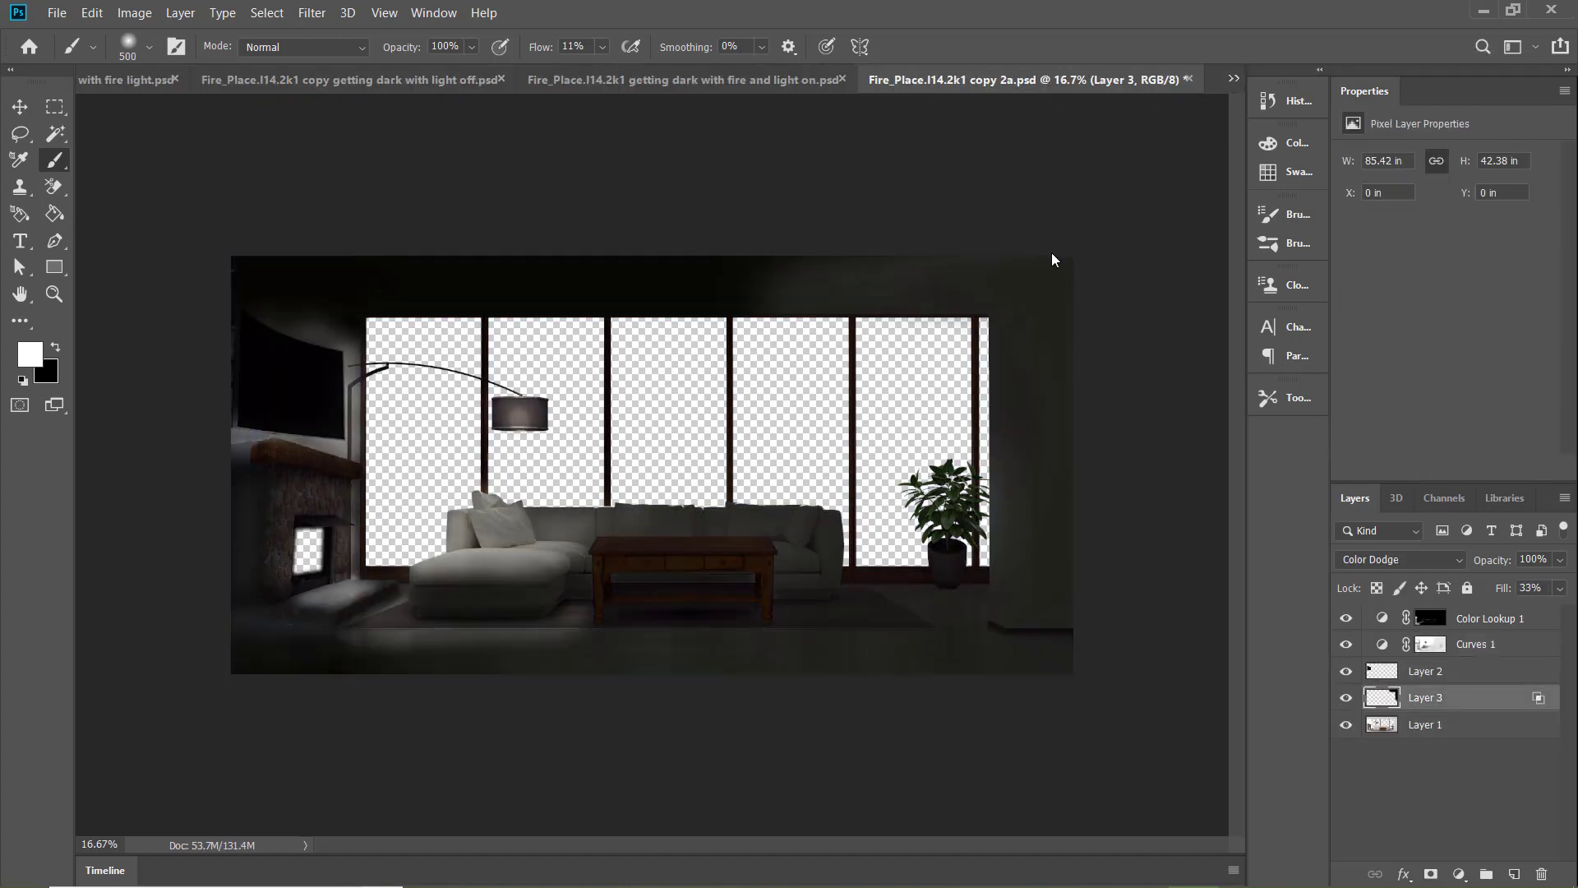
mouse_move(516, 525)
mouse_down()
mouse_move(472, 508)
mouse_move(457, 549)
mouse_move(534, 554)
mouse_up()
click(1512, 643)
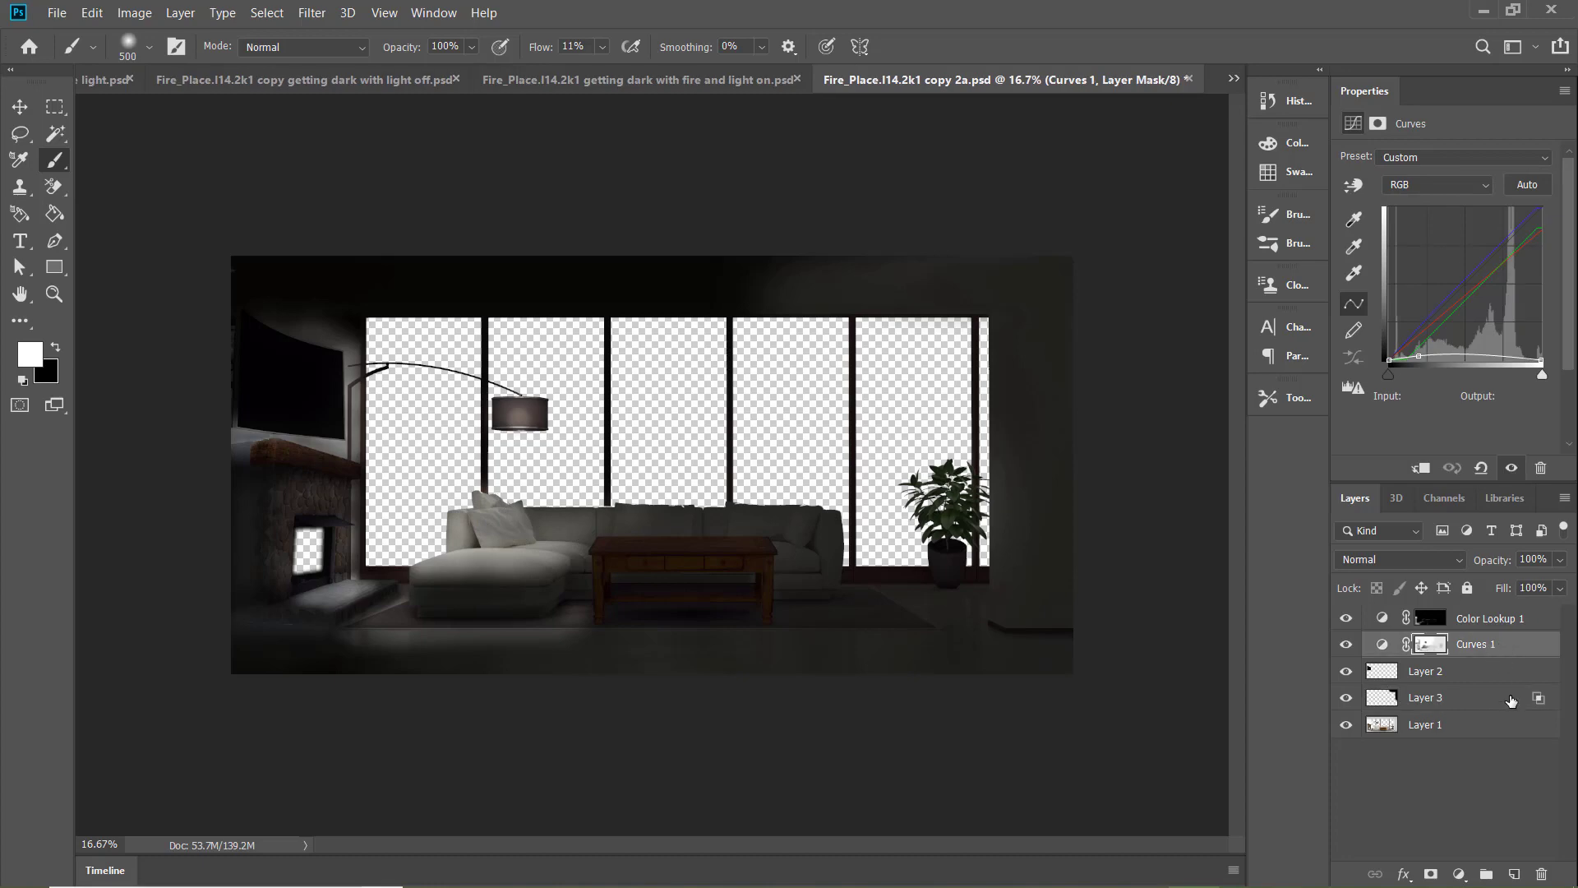
Compare "copy 2a" with the "fire and light on" and "lamp light large and small room" documents
click(1234, 80)
click(1100, 258)
click(1234, 80)
click(1089, 242)
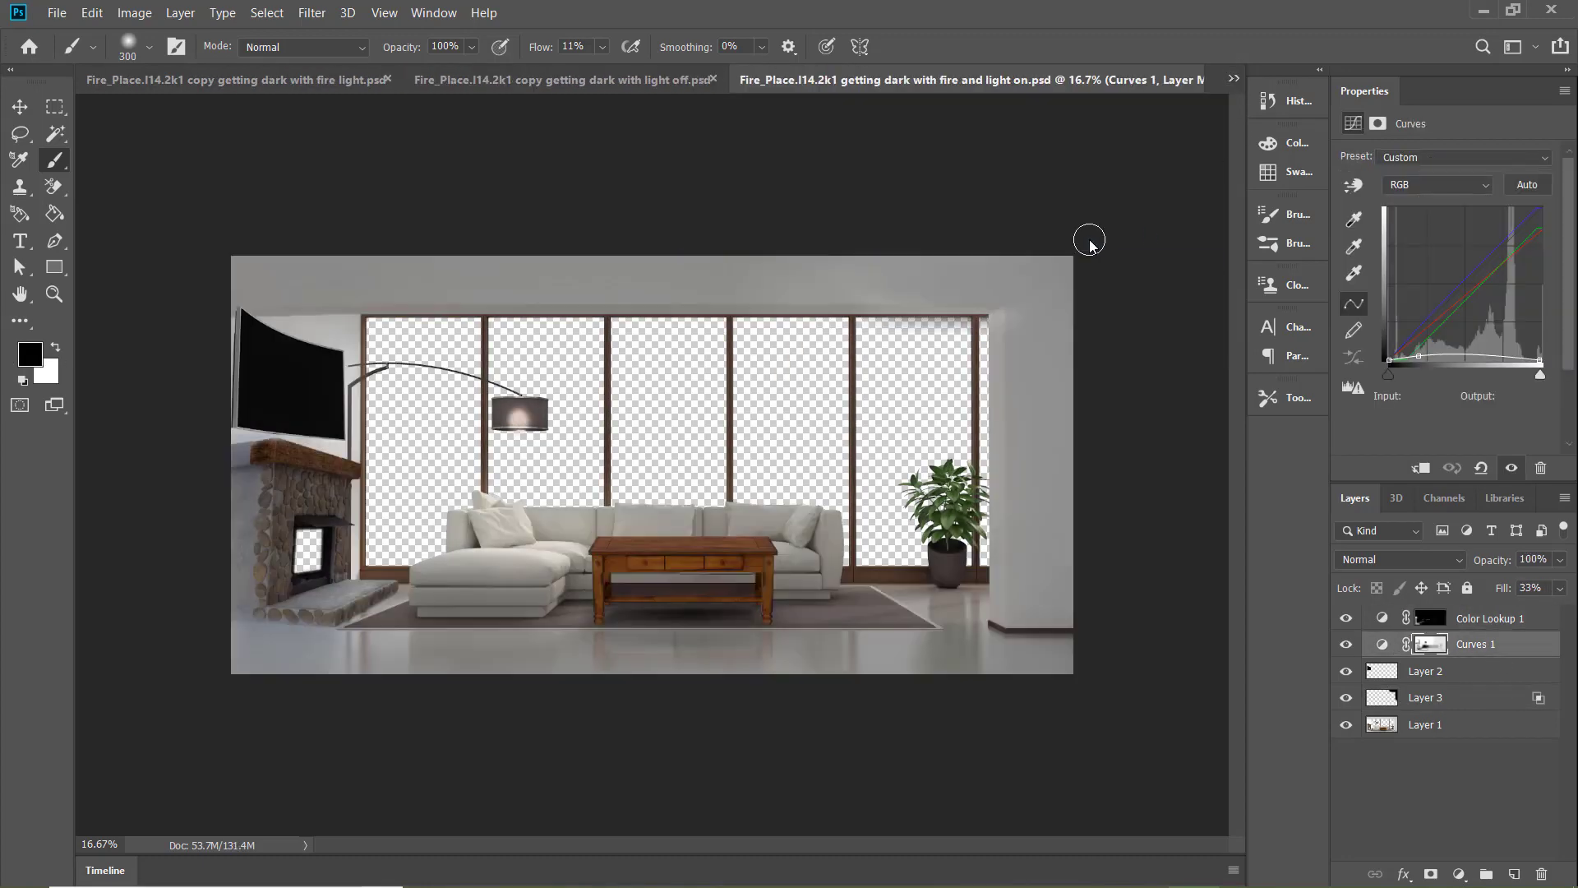
click(1234, 80)
click(1068, 224)
click(1235, 78)
click(1095, 204)
click(1234, 79)
click(1196, 187)
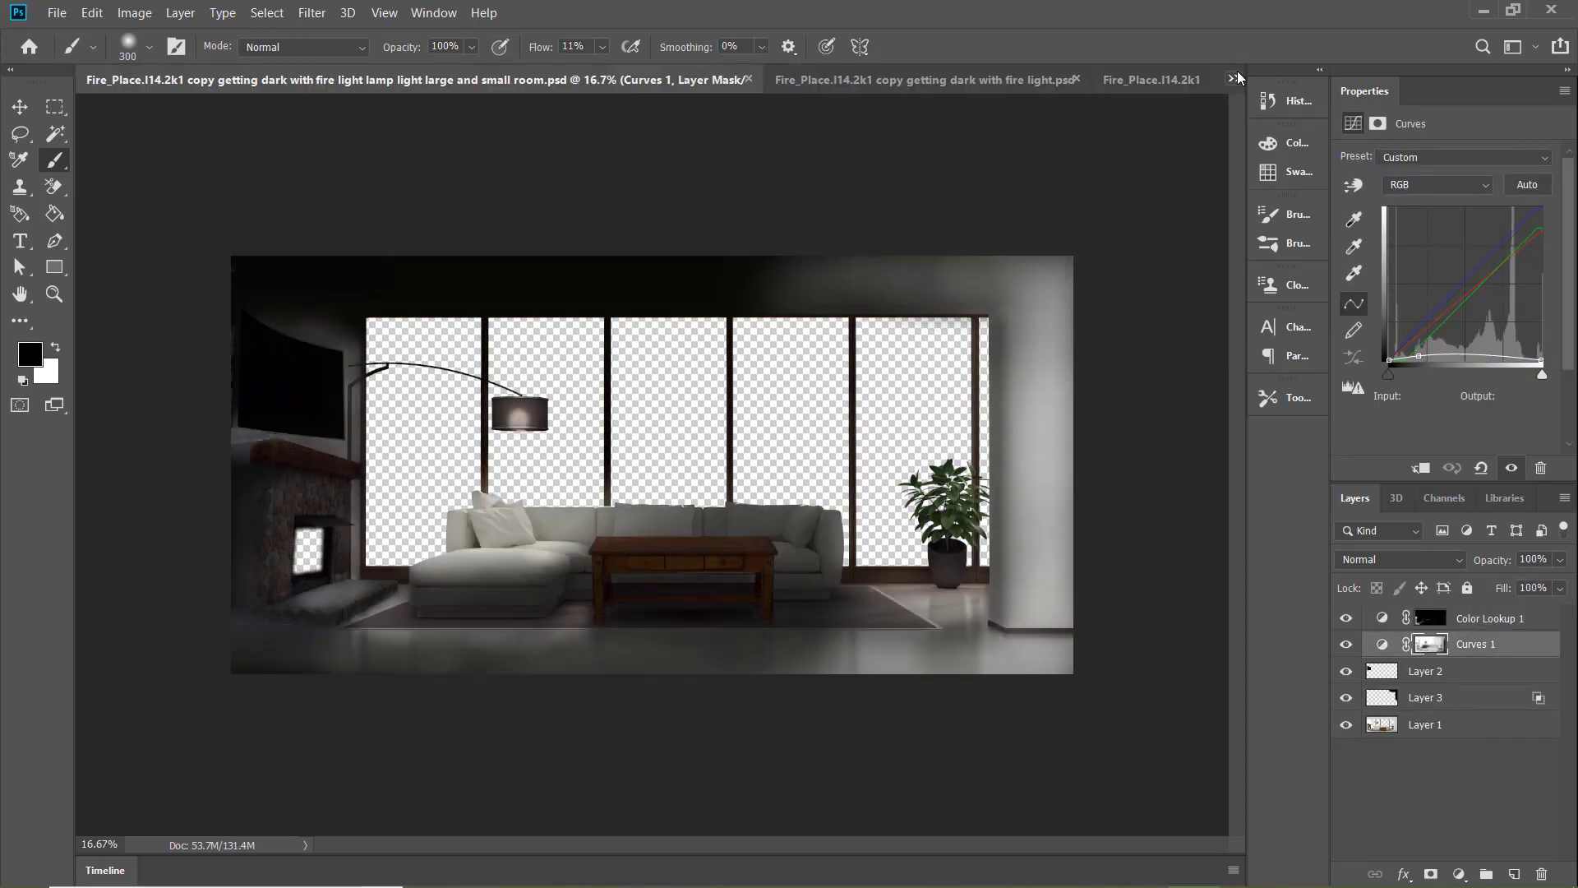
In "fire light and lamp light", darken the pillar and nearby floor on the Curves 1 mask with a white brush between 300 and 800 px
click(1234, 78)
click(1165, 138)
click(1234, 79)
click(1171, 123)
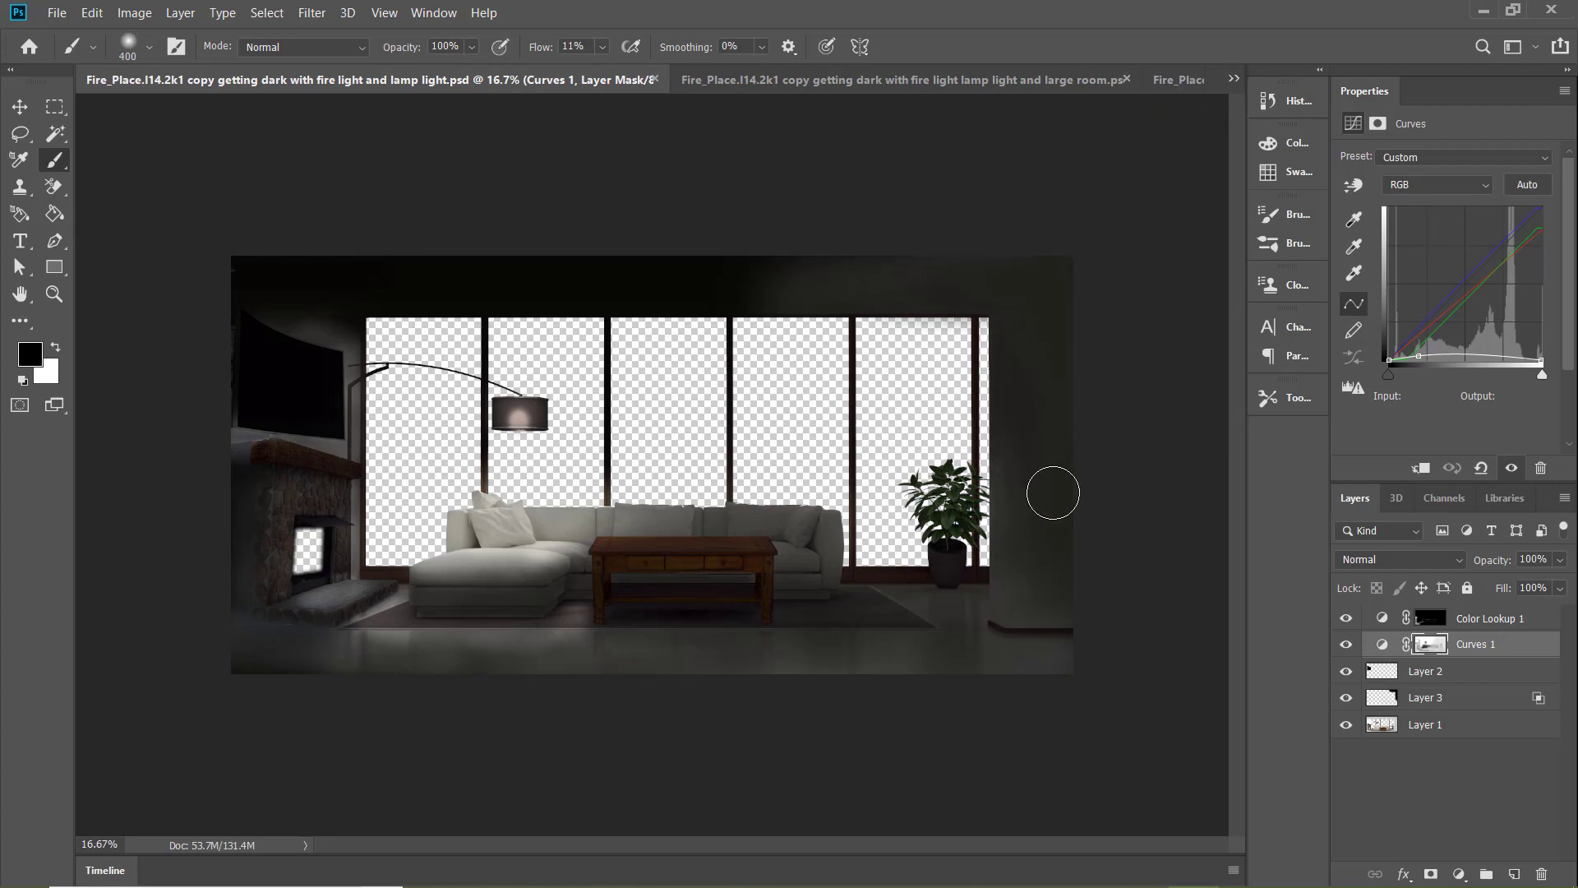
key(x)
key(bracketright)
key(bracketright)
key(bracketright)
key(bracketright)
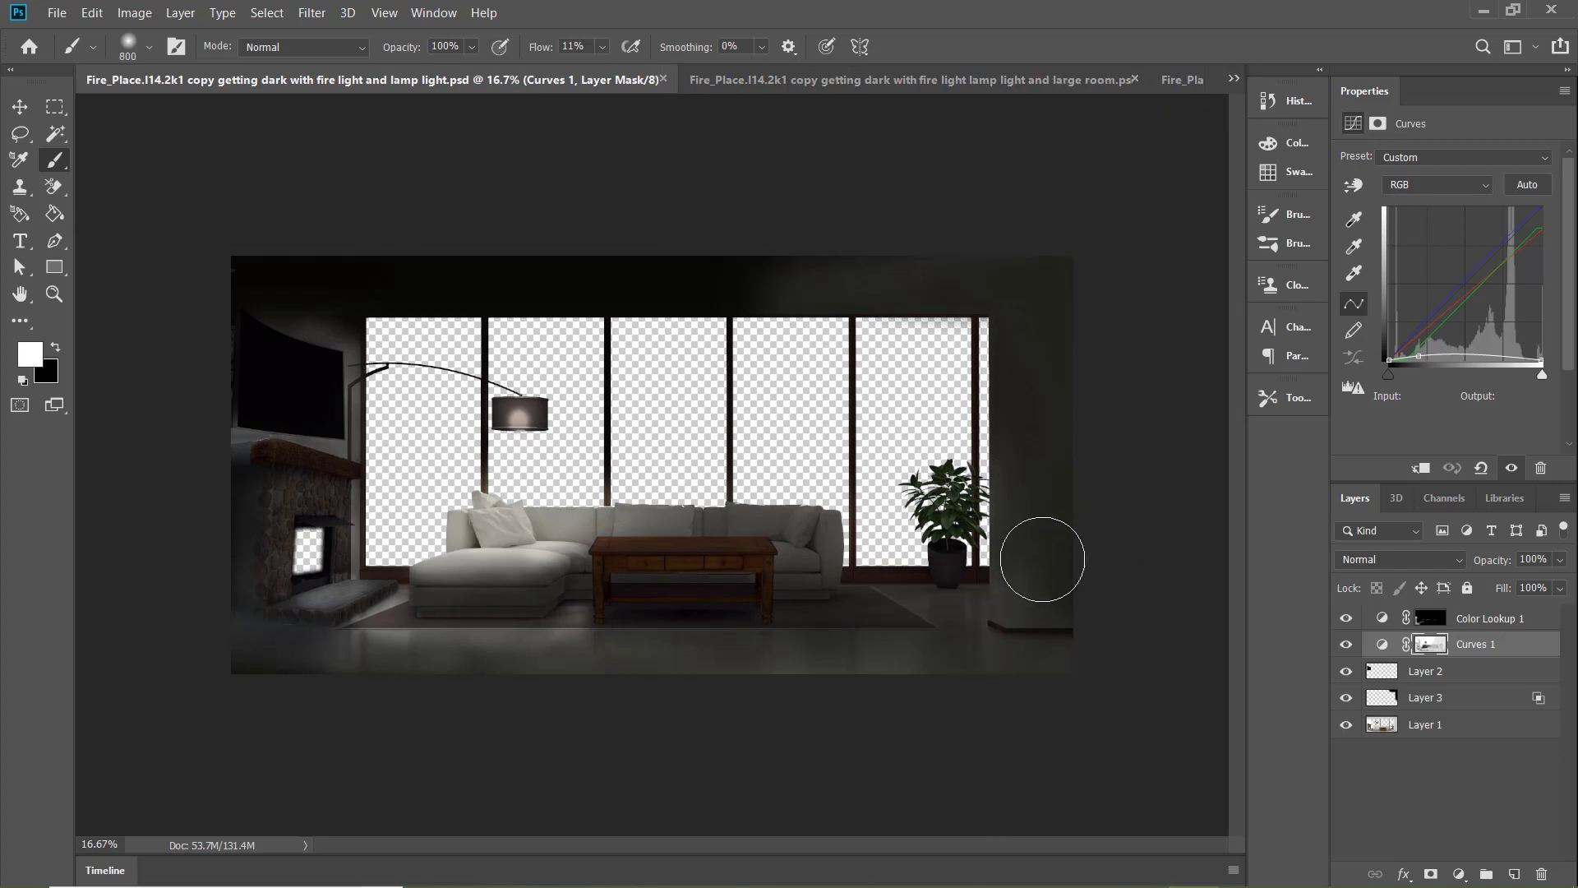
key(bracketleft)
key(bracketleft)
key(bracketleft)
key(bracketleft)
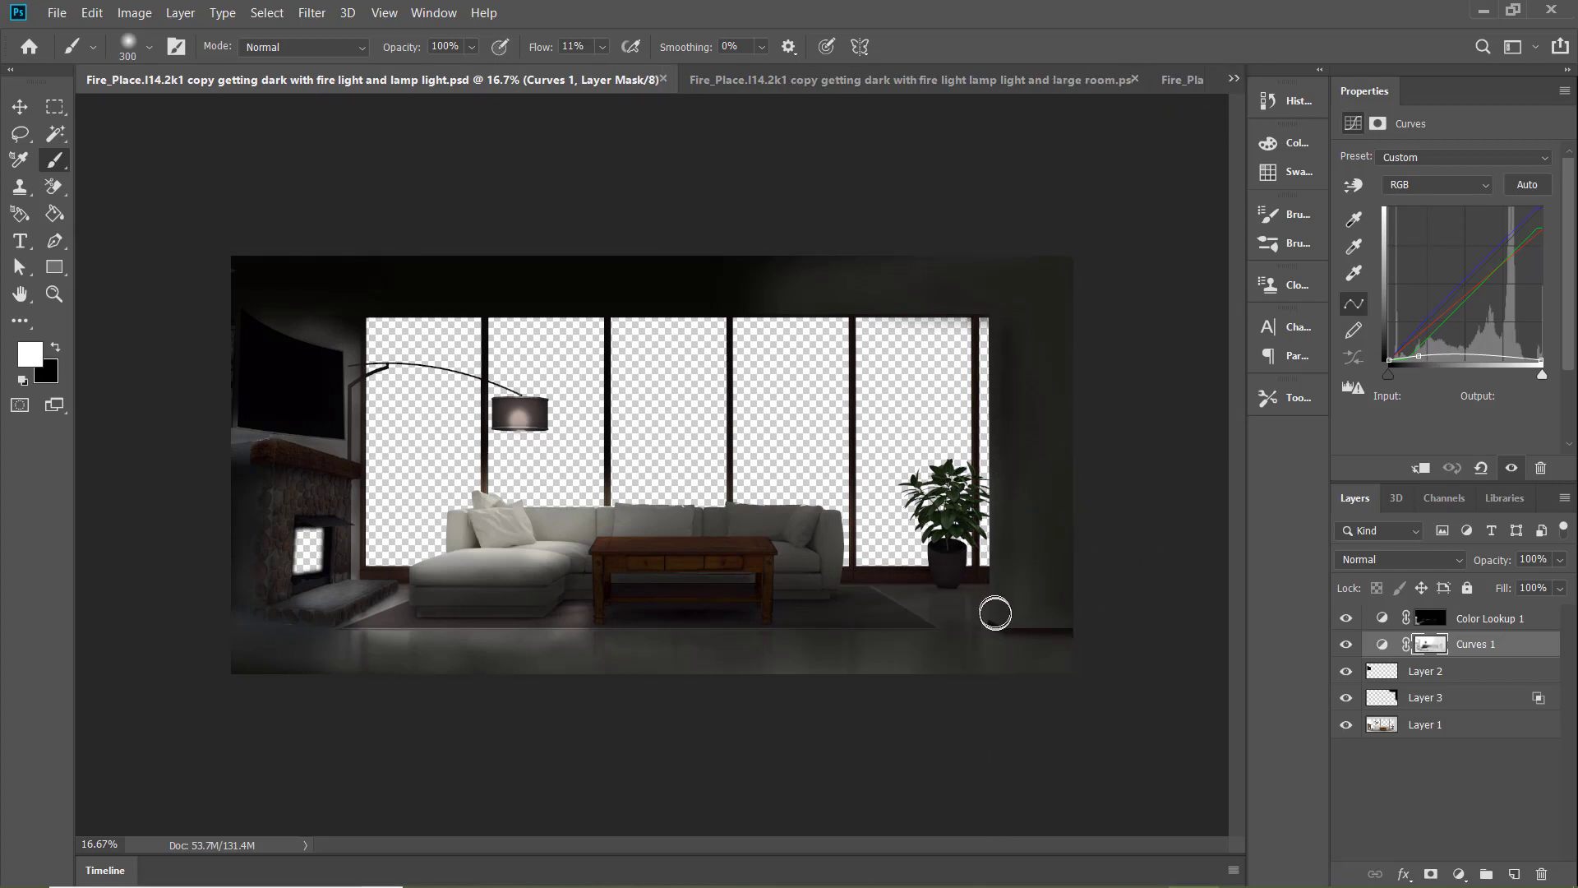
key(bracketright)
key(bracketright)
key(bracketright)
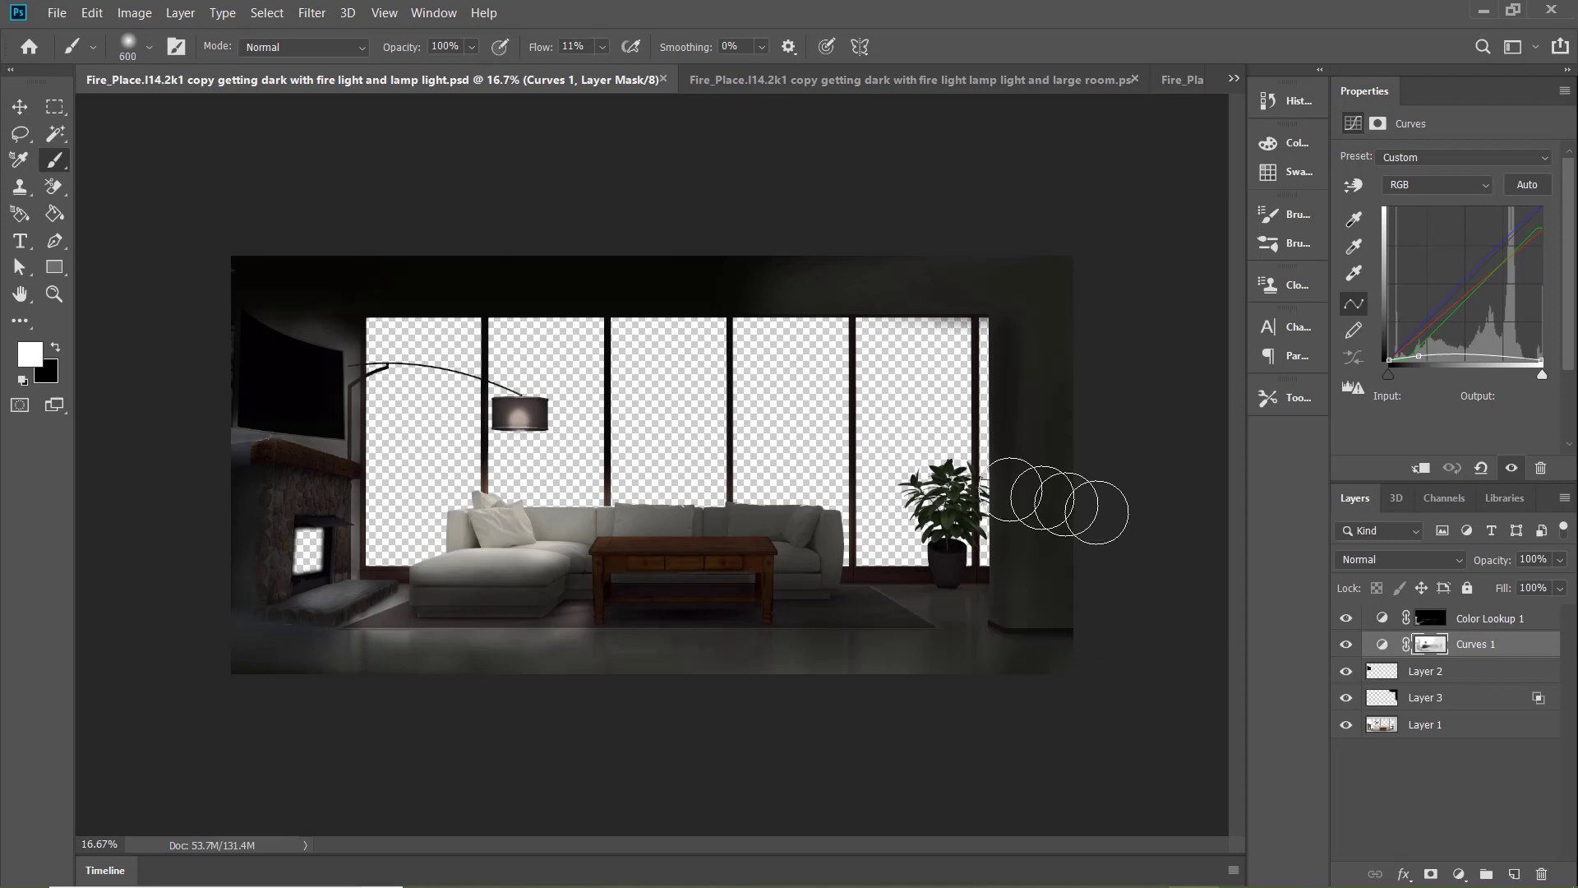
Reorder the open documents so "copy 2a" sits directly after "fire light lamp light and large room"
click(1233, 79)
click(1126, 157)
drag(982, 80, 217, 87)
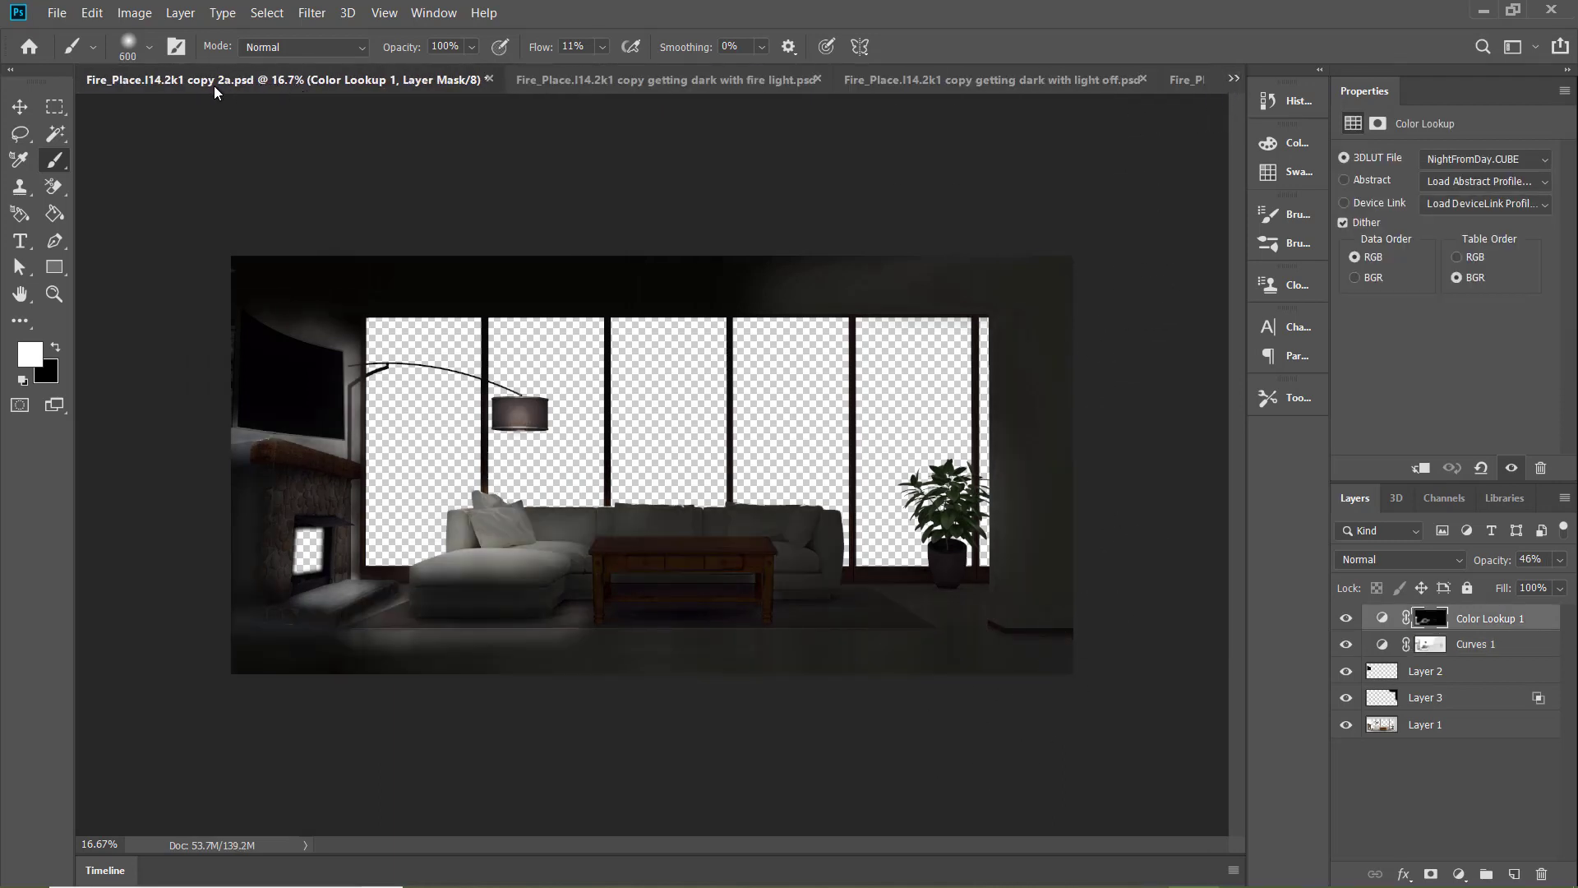
click(1233, 79)
click(1111, 156)
click(1236, 79)
click(1126, 156)
drag(924, 81, 239, 86)
click(1235, 79)
click(1126, 111)
click(1181, 80)
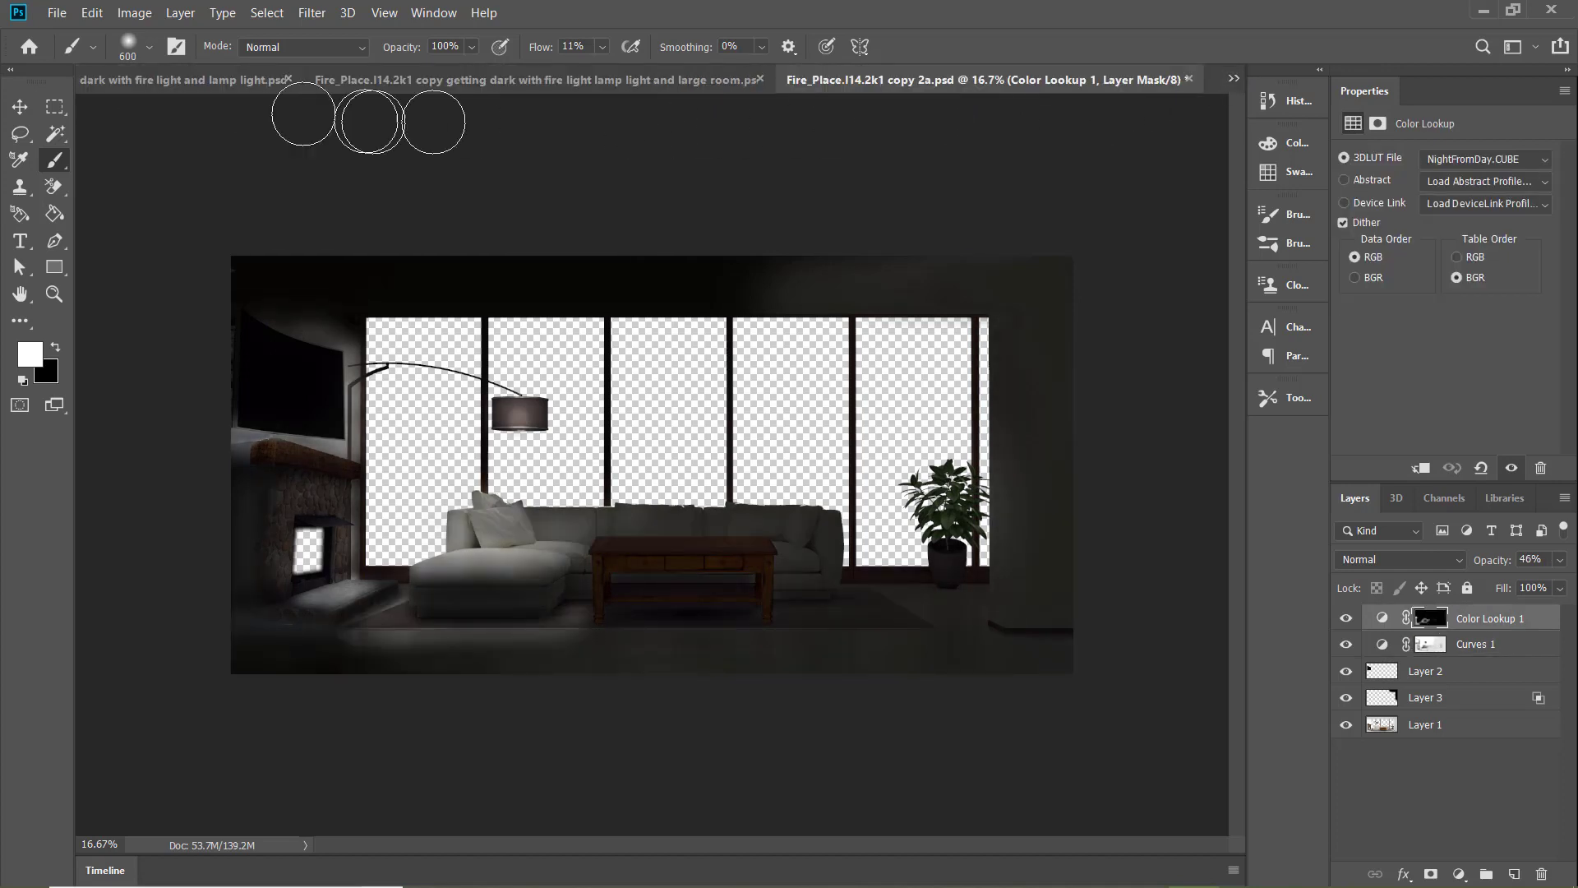
Darken the sofa, coffee table and floor on the Curves 1 mask of "fire light and lamp light" with a 700 to 1100 px white brush
click(253, 81)
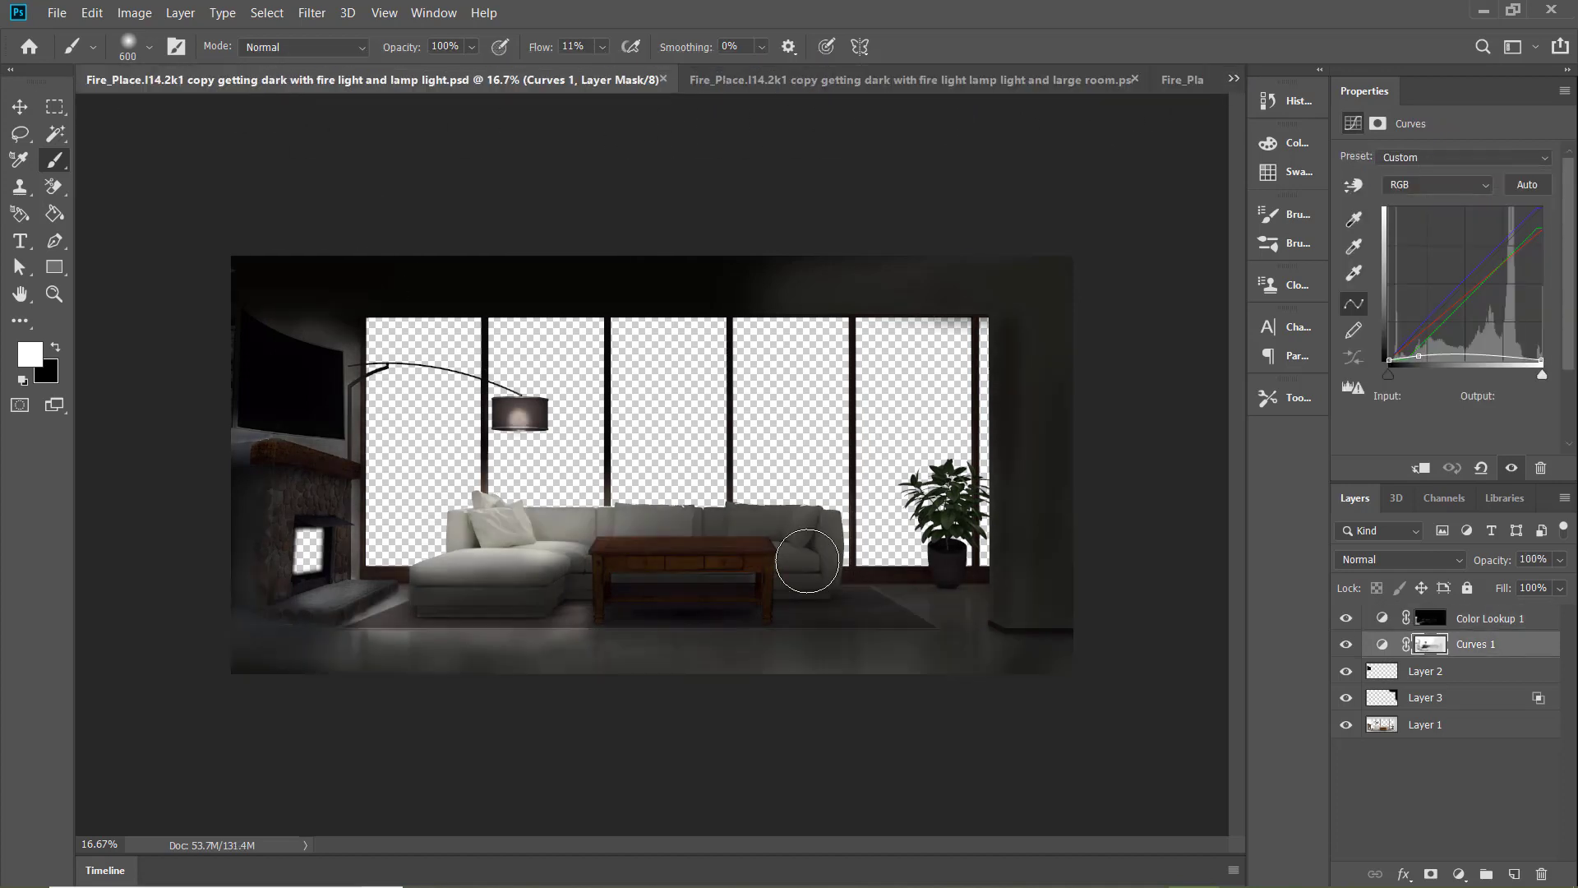
key(bracketright)
key(bracketright)
key(bracketright)
key(bracketright)
key(bracketright)
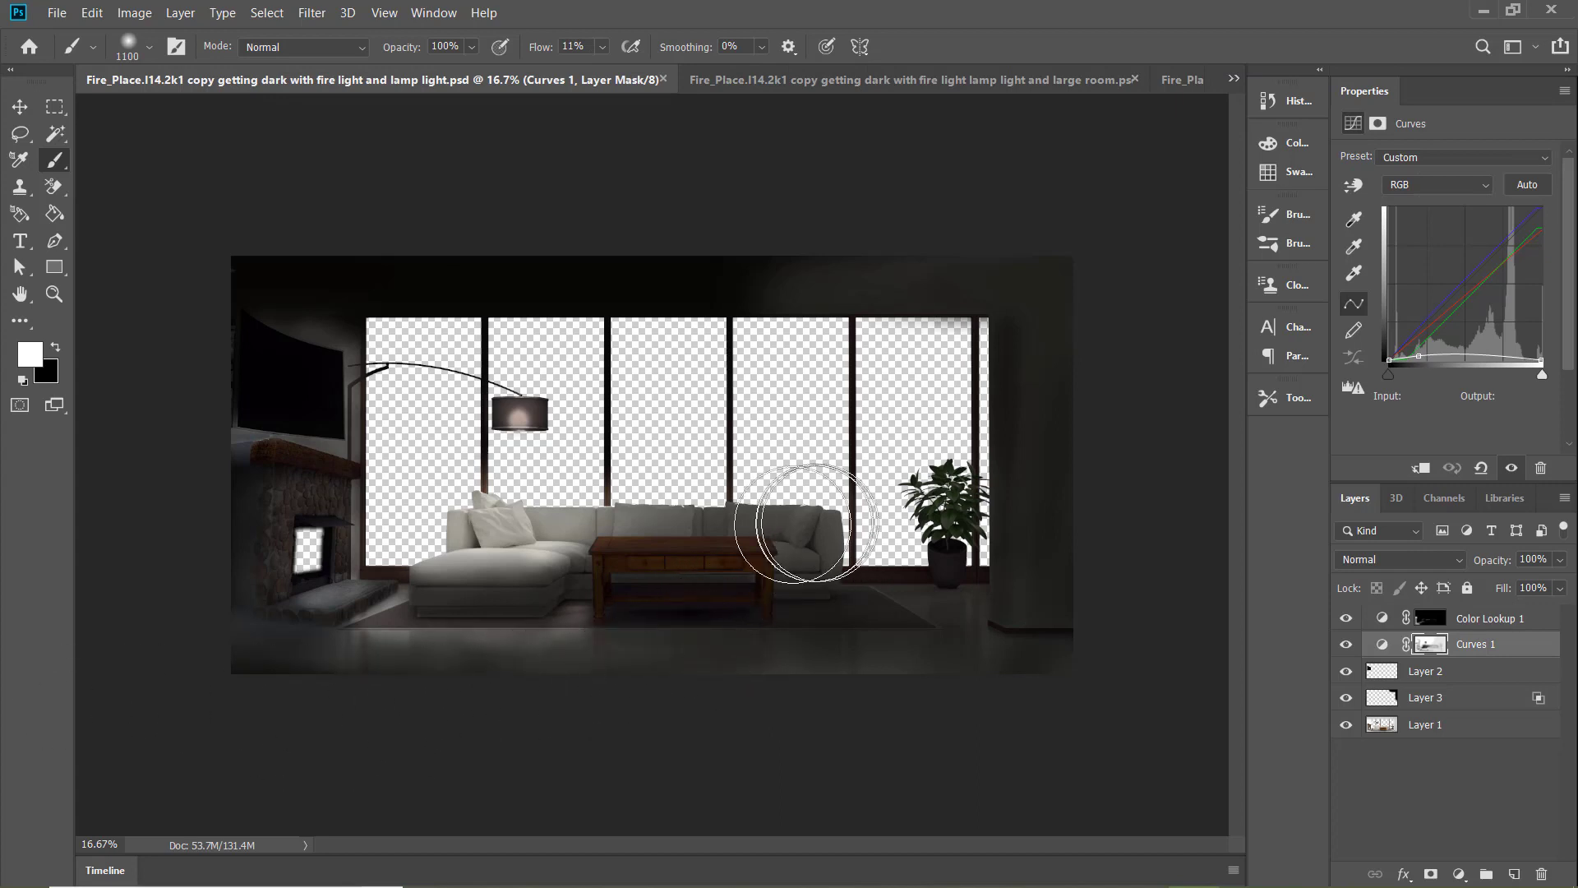
key(bracketleft)
key(bracketleft)
key(bracketleft)
key(bracketleft)
key(bracketleft)
key(bracketleft)
key(bracketleft)
key(bracketleft)
key(bracketleft)
key(bracketleft)
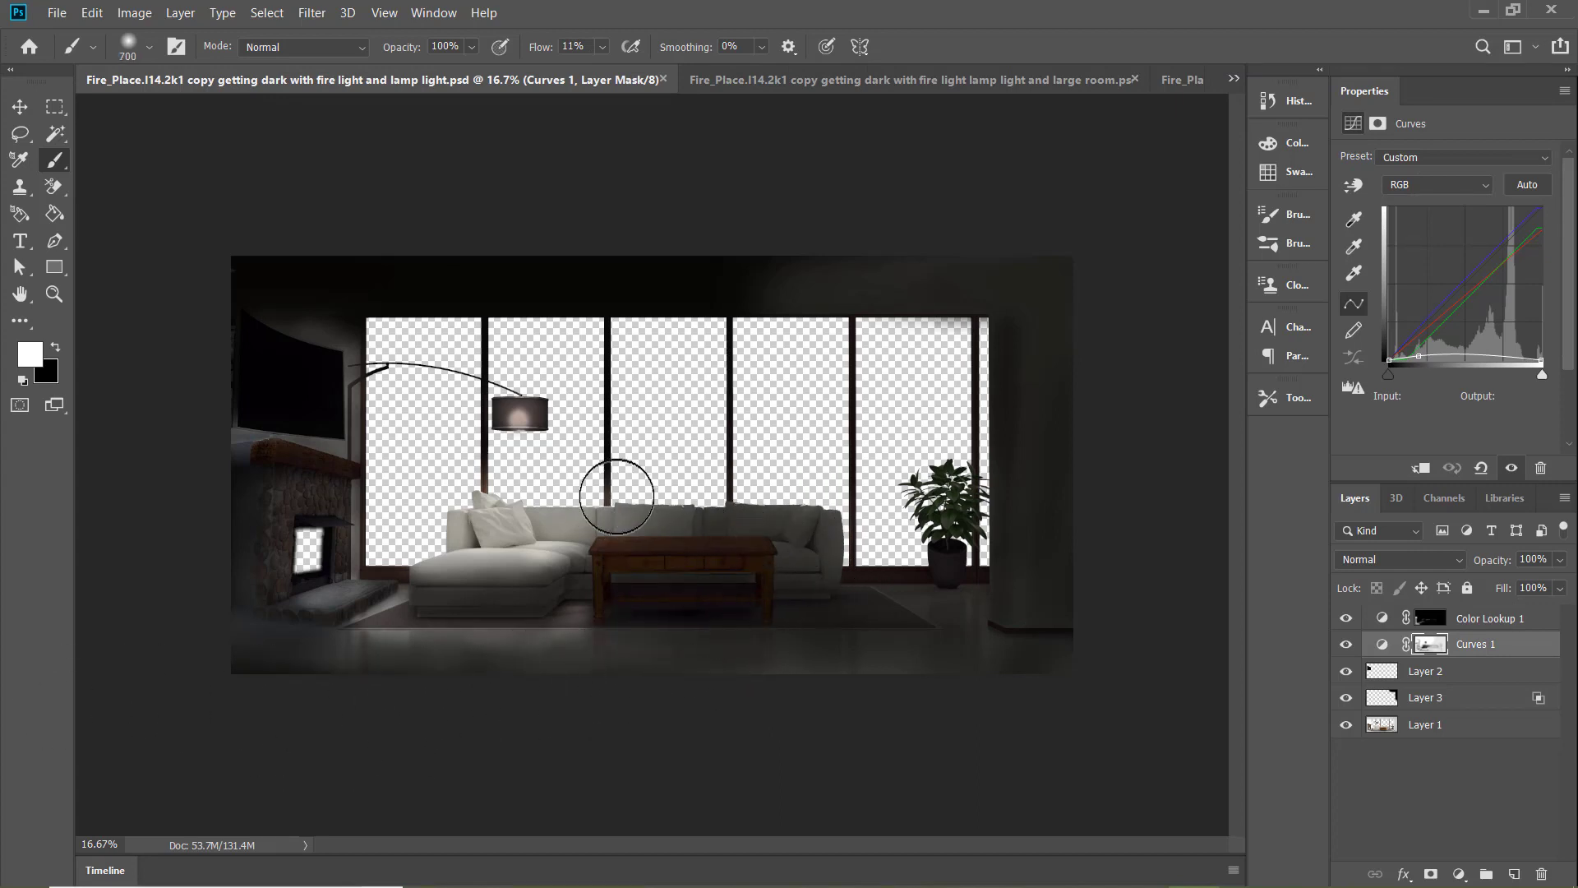
shift+click(610, 503)
key(x)
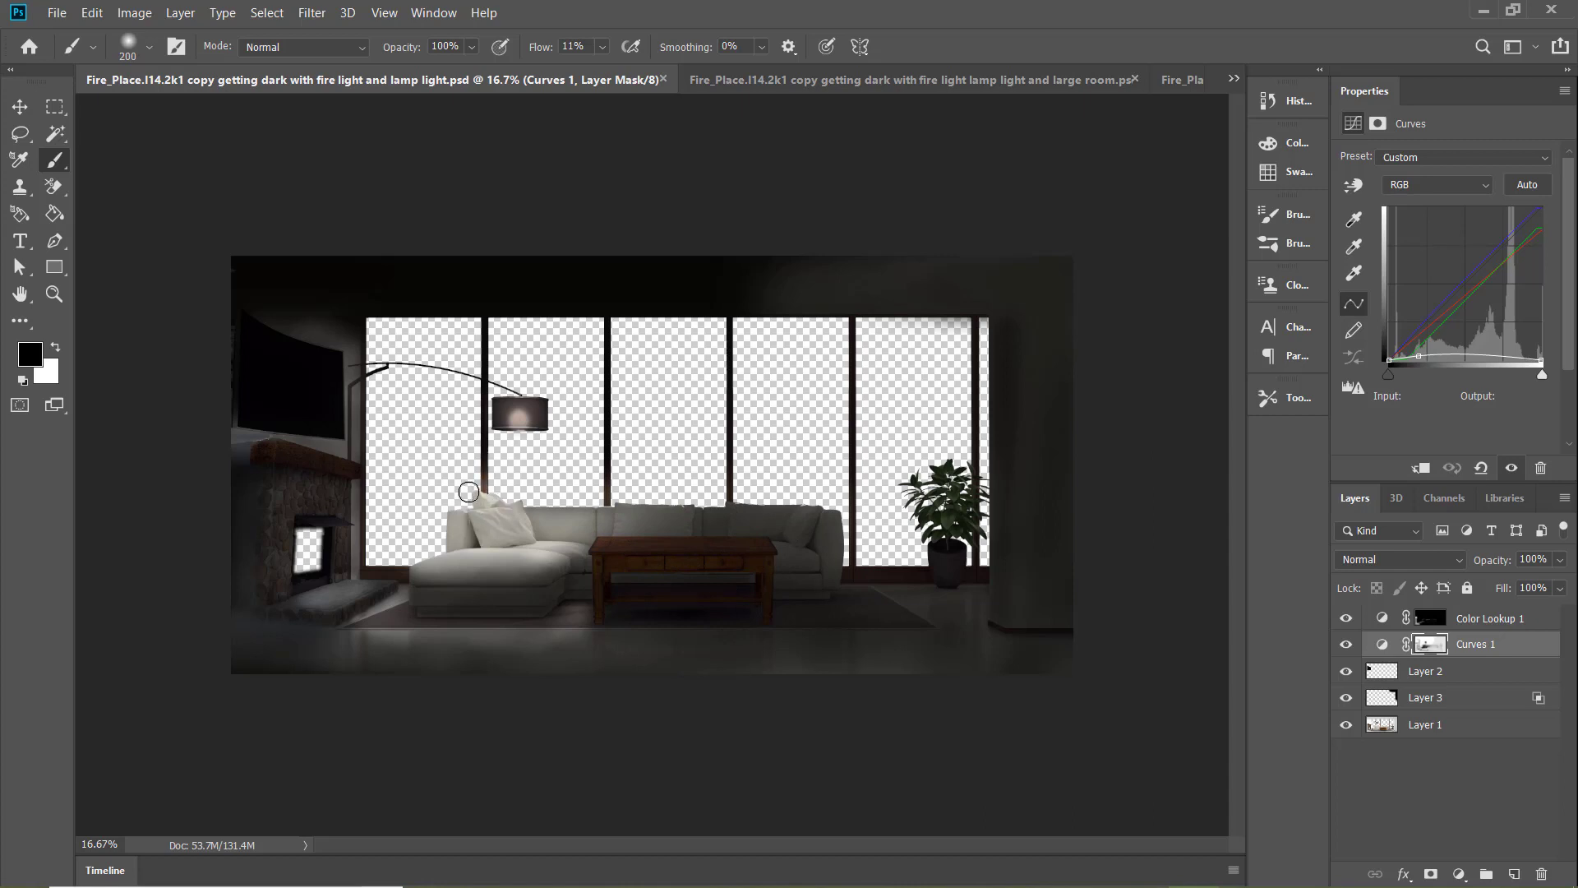
Compare the "fire light and lamp light" document with "copy 2a" and the daytime and large-room versions
click(1175, 77)
click(243, 82)
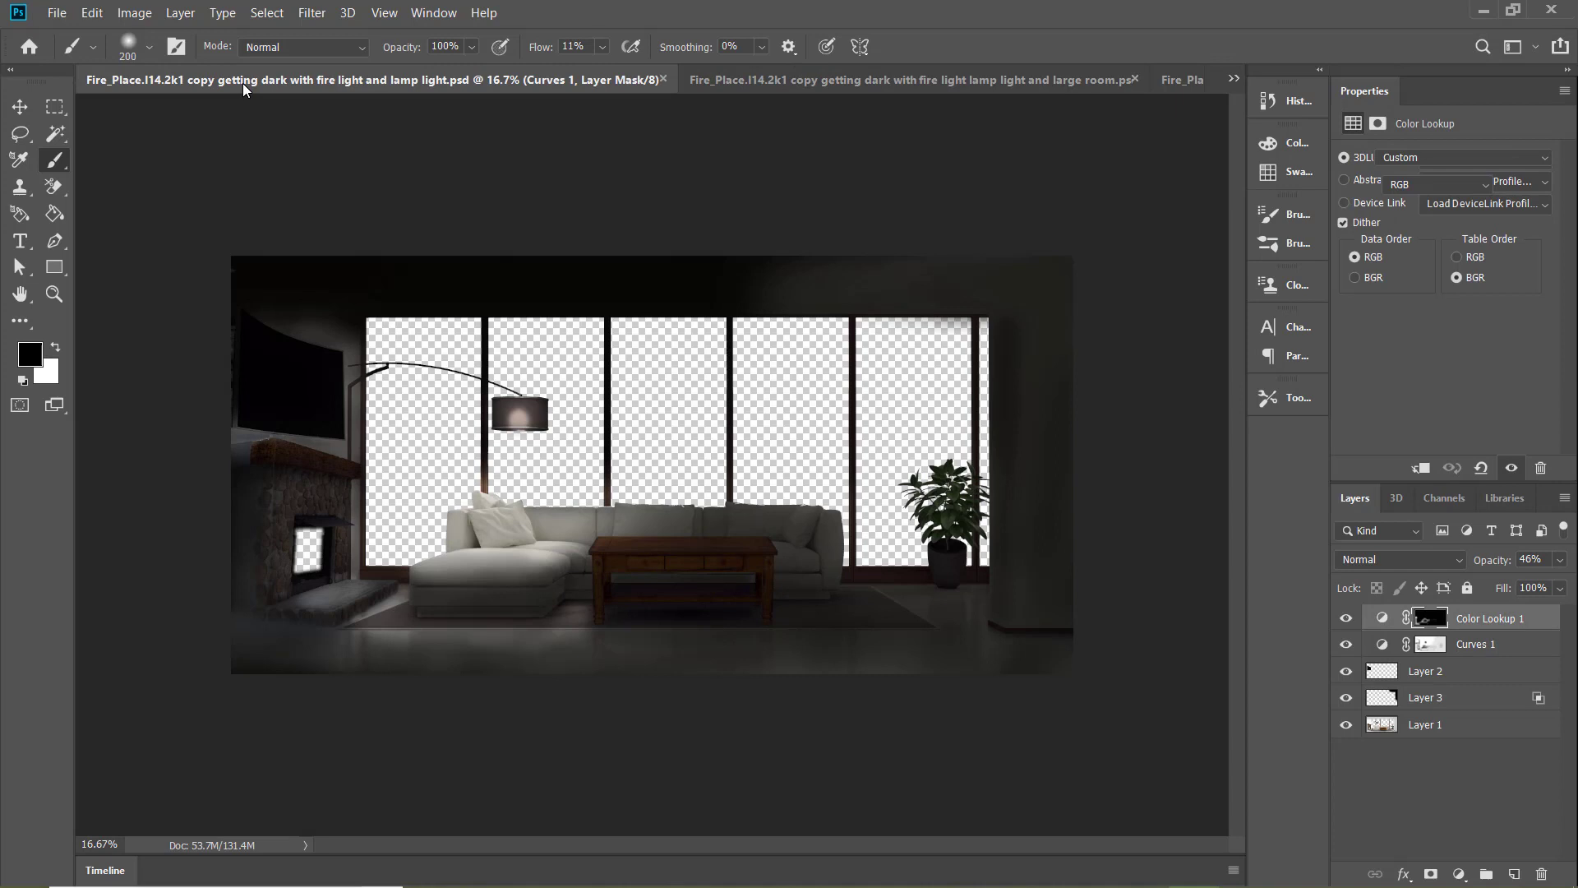
click(1186, 77)
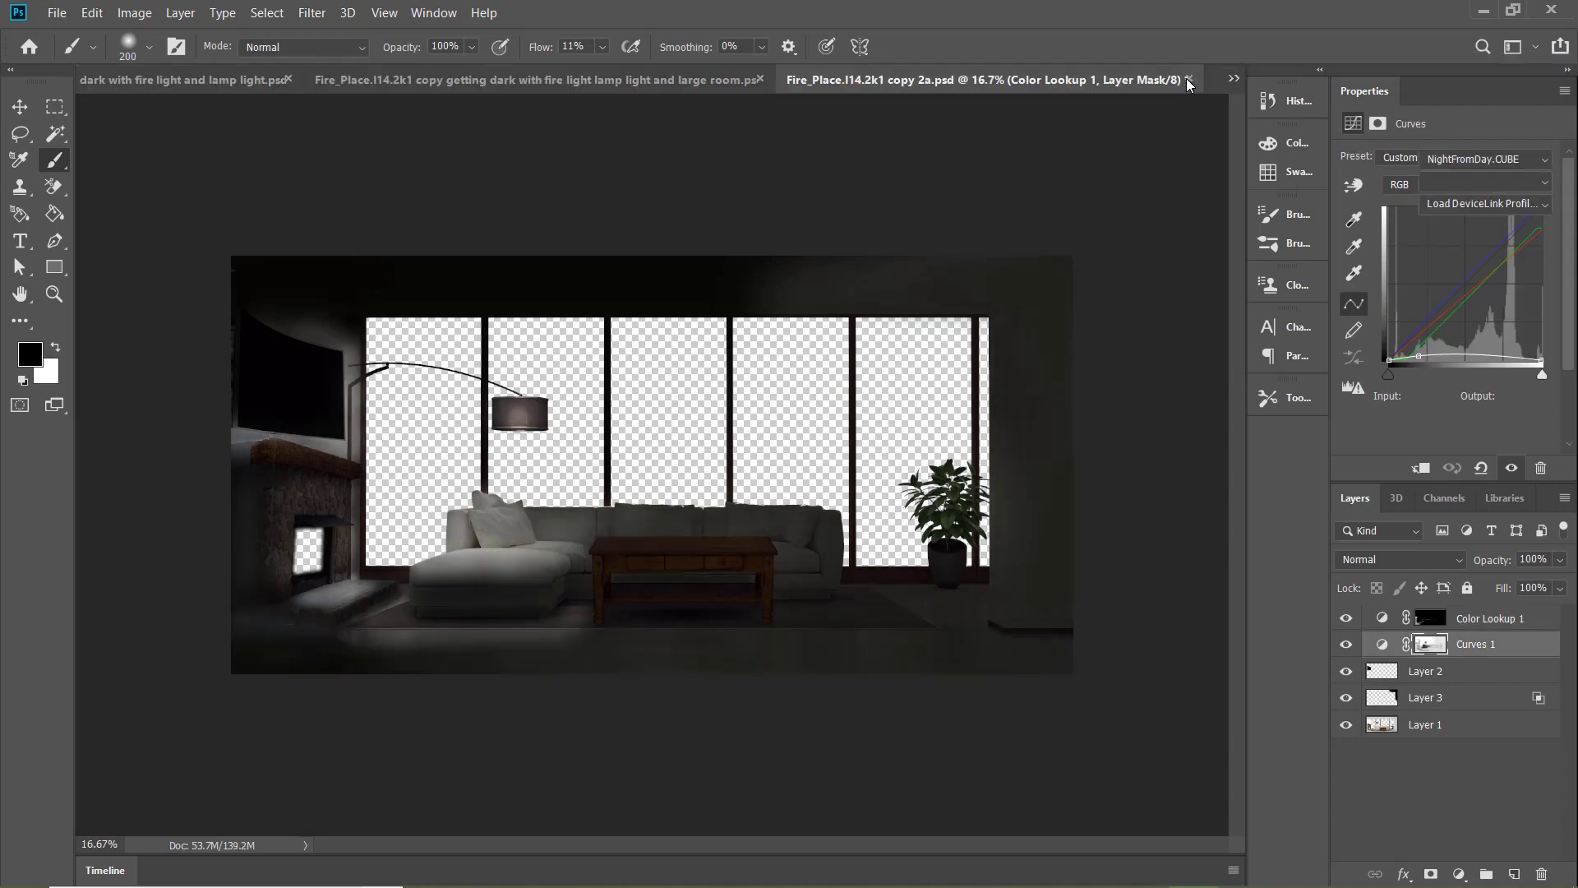
click(250, 85)
click(1234, 79)
click(1064, 93)
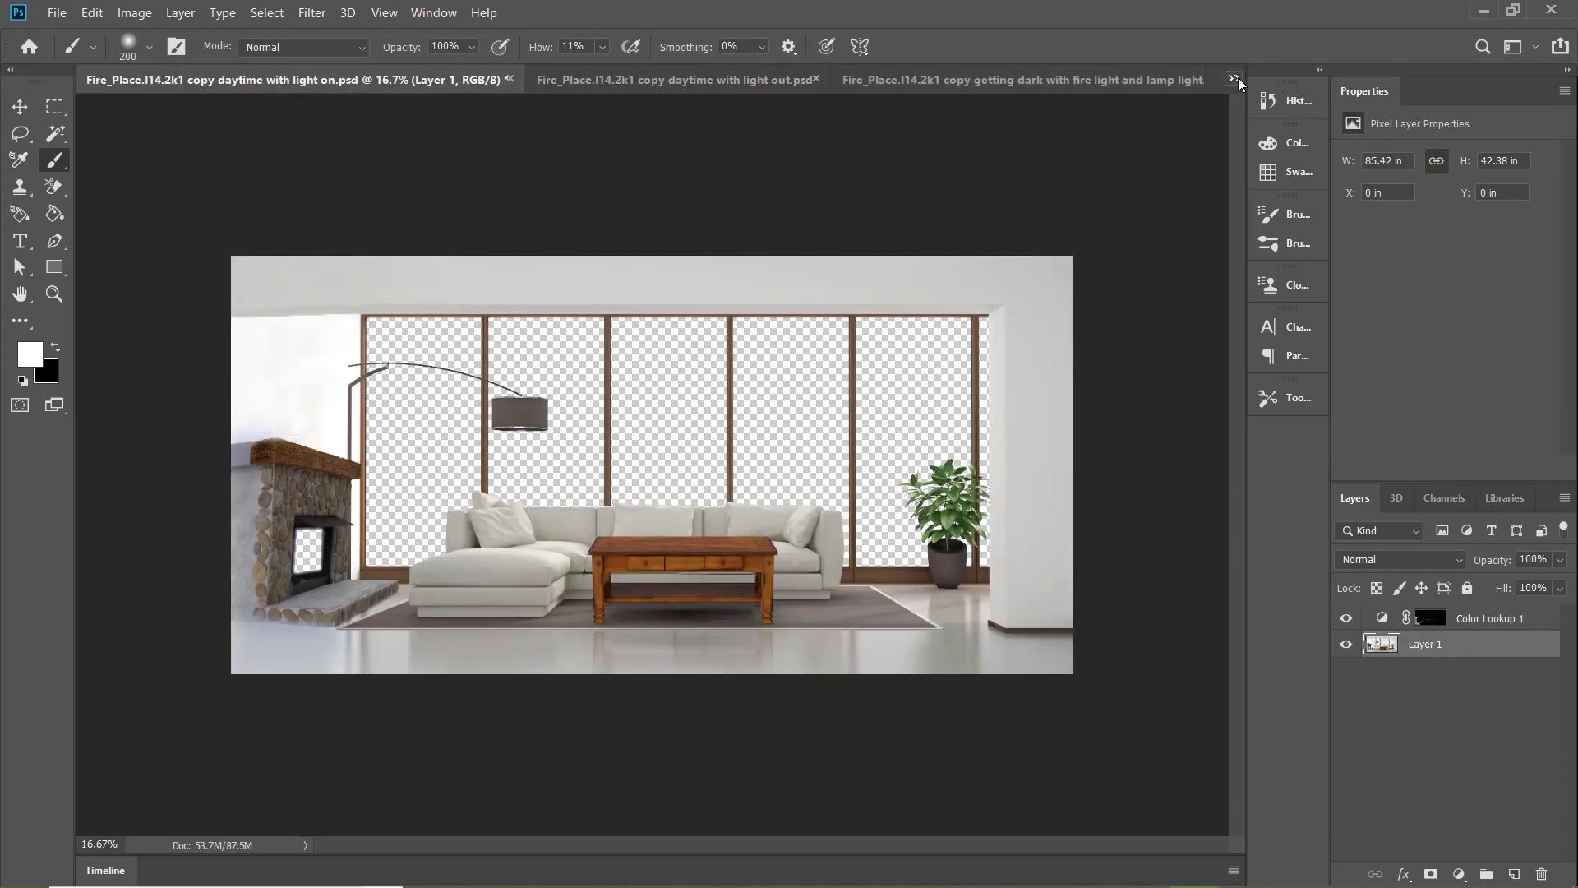
click(1019, 81)
click(246, 82)
click(592, 82)
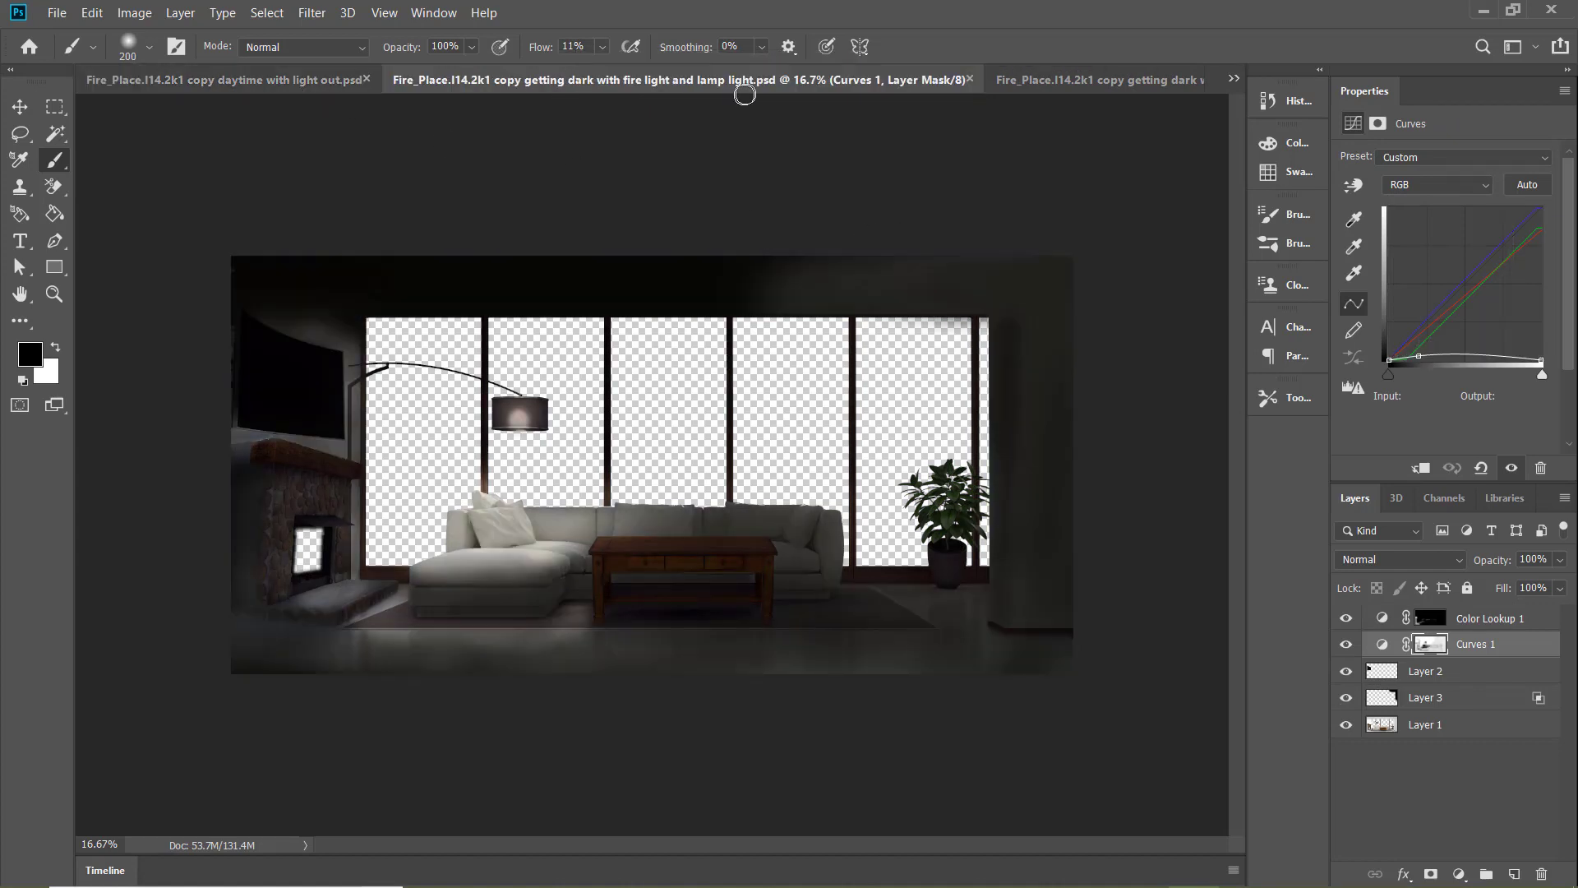
click(1102, 82)
click(472, 80)
click(1068, 83)
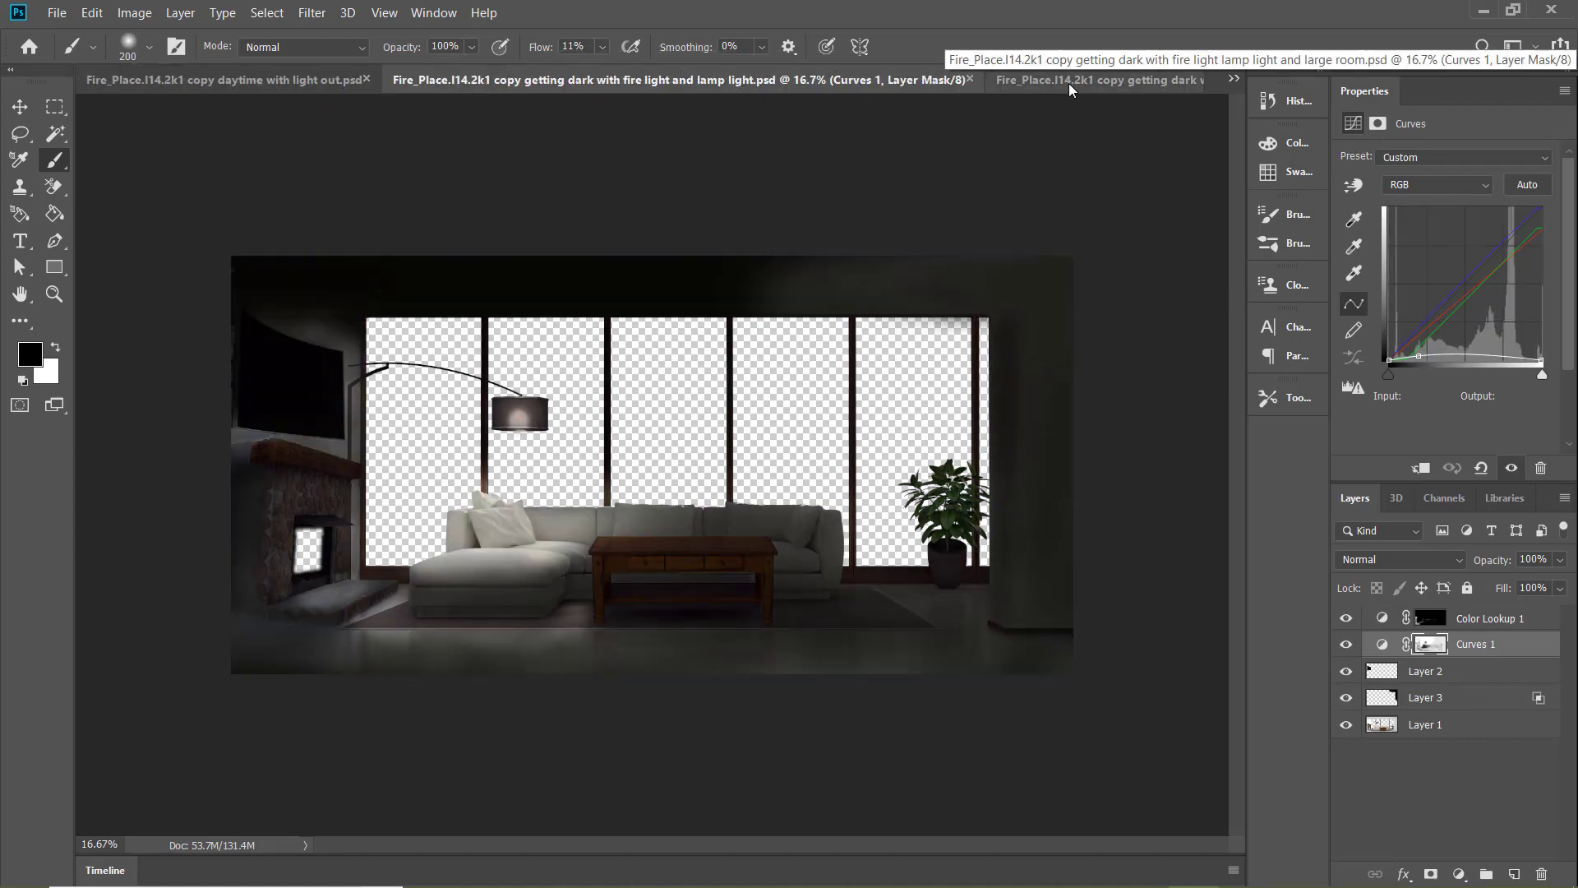
Check the remaining getting-dark versions, comparing the lamp-light rooms, the fire-light-only room and the "fire light and large" document
click(1216, 83)
click(1229, 86)
key(ctrl+Tab)
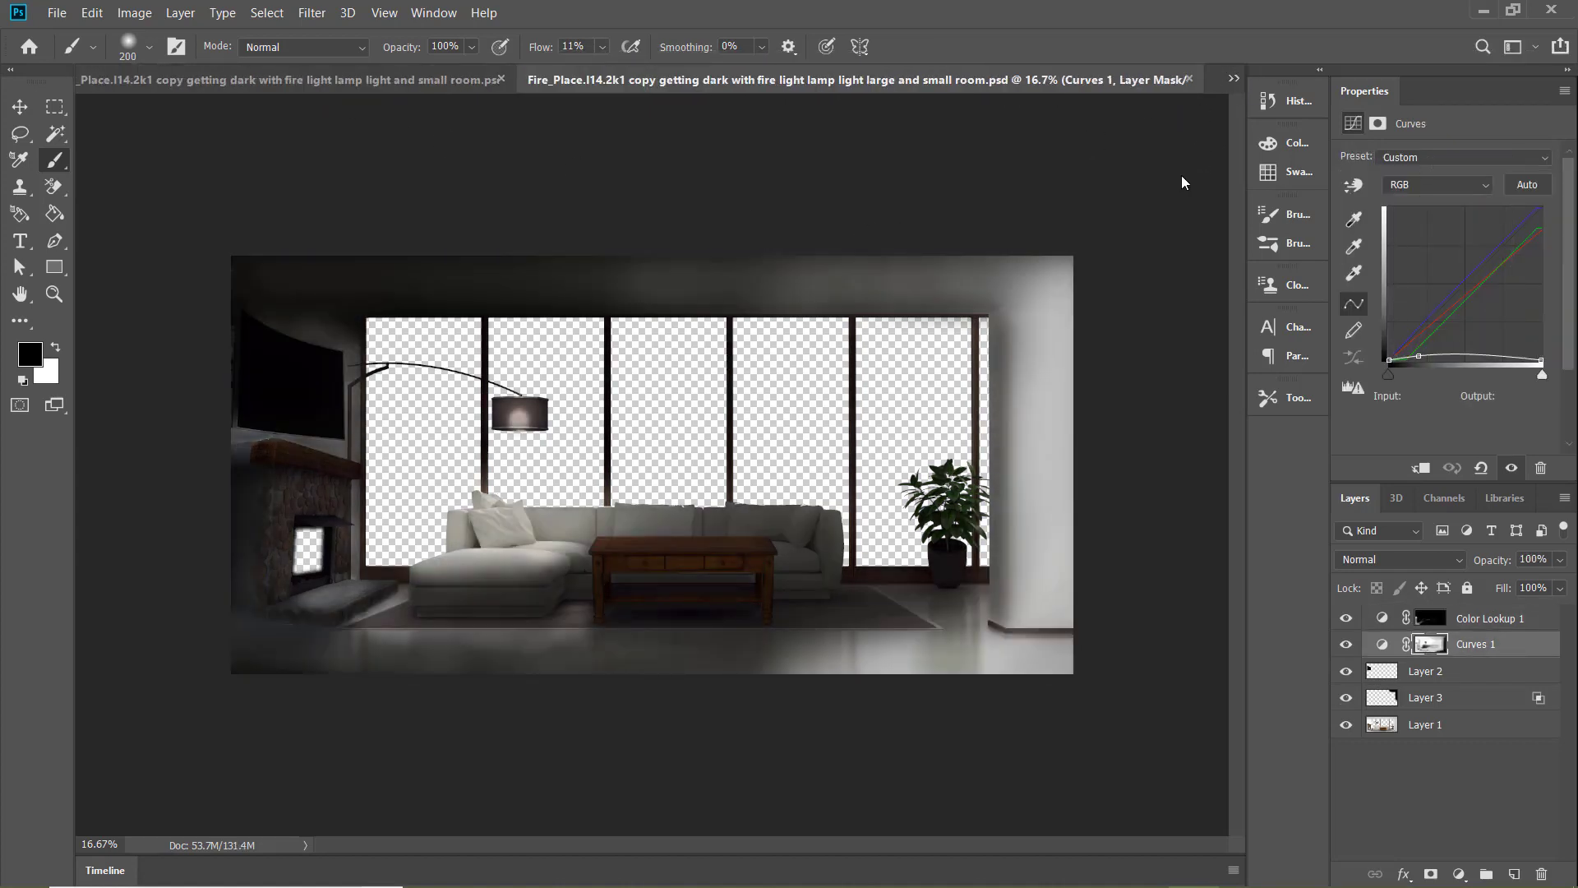
key(ctrl+Tab)
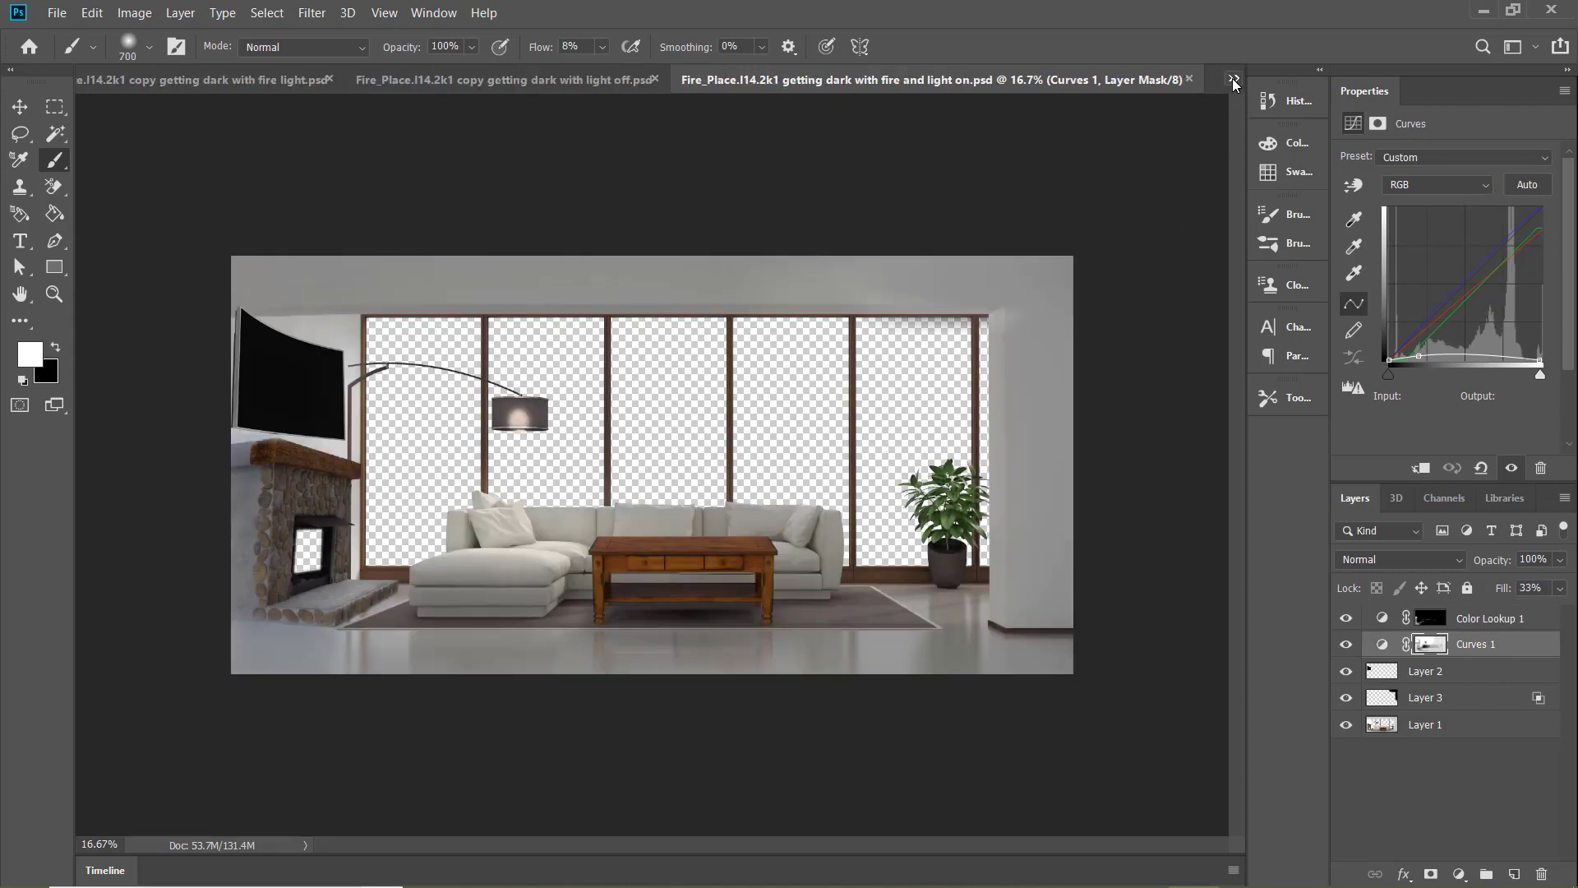
click(1189, 78)
click(1117, 77)
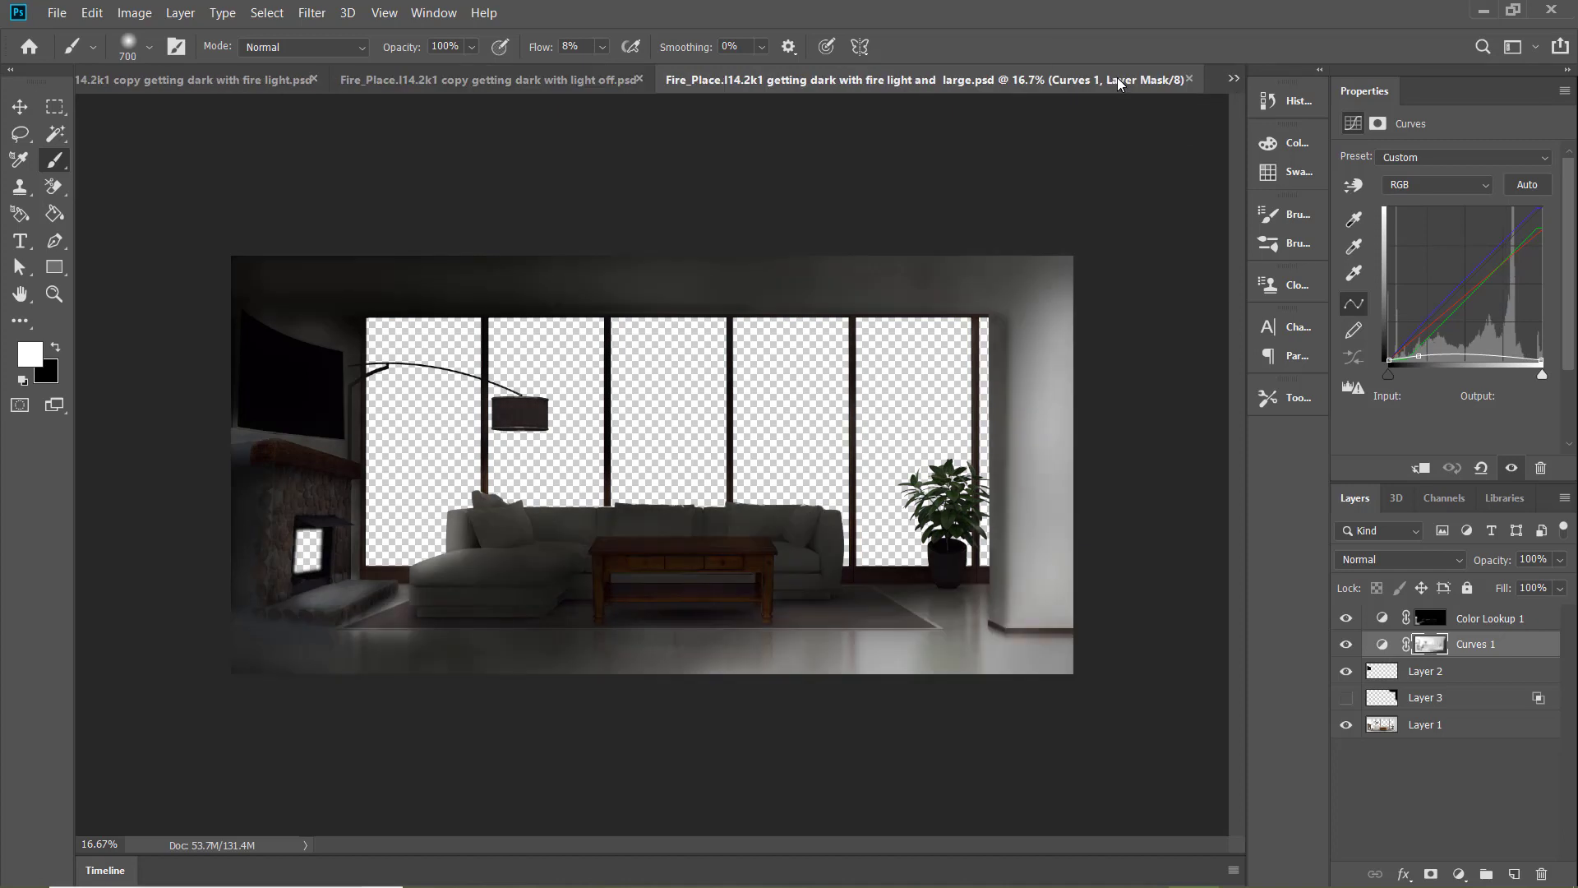
key(ctrl+Tab)
click(528, 82)
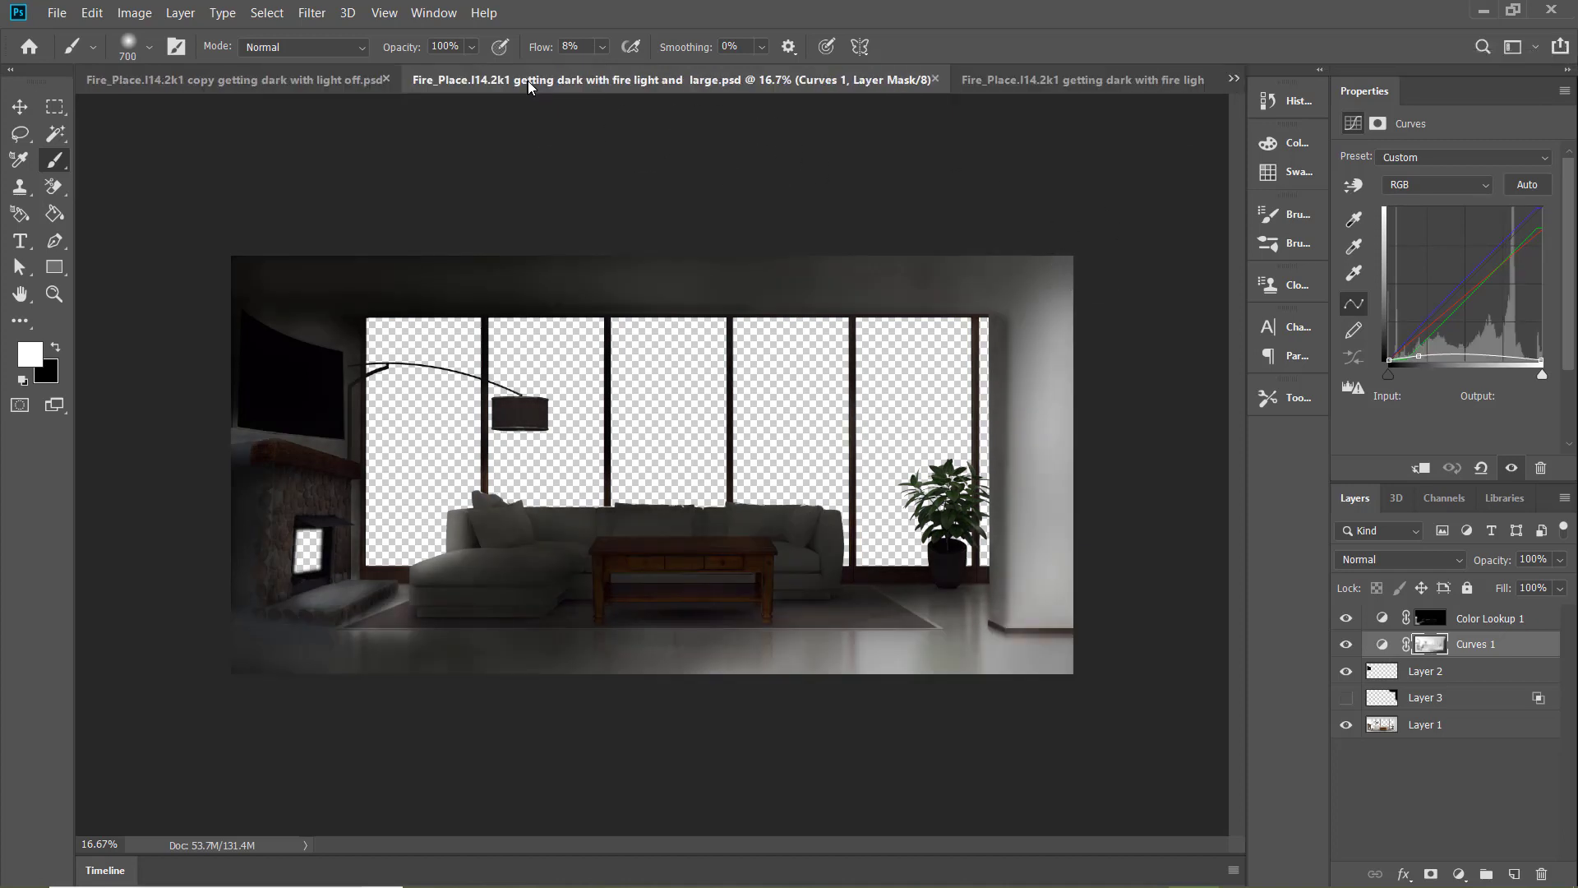
click(1025, 79)
Darken the coffee table and plant area on the Curves 1 mask of "fire light and large" in white, reducing flow to 4% at 1100 px
click(552, 87)
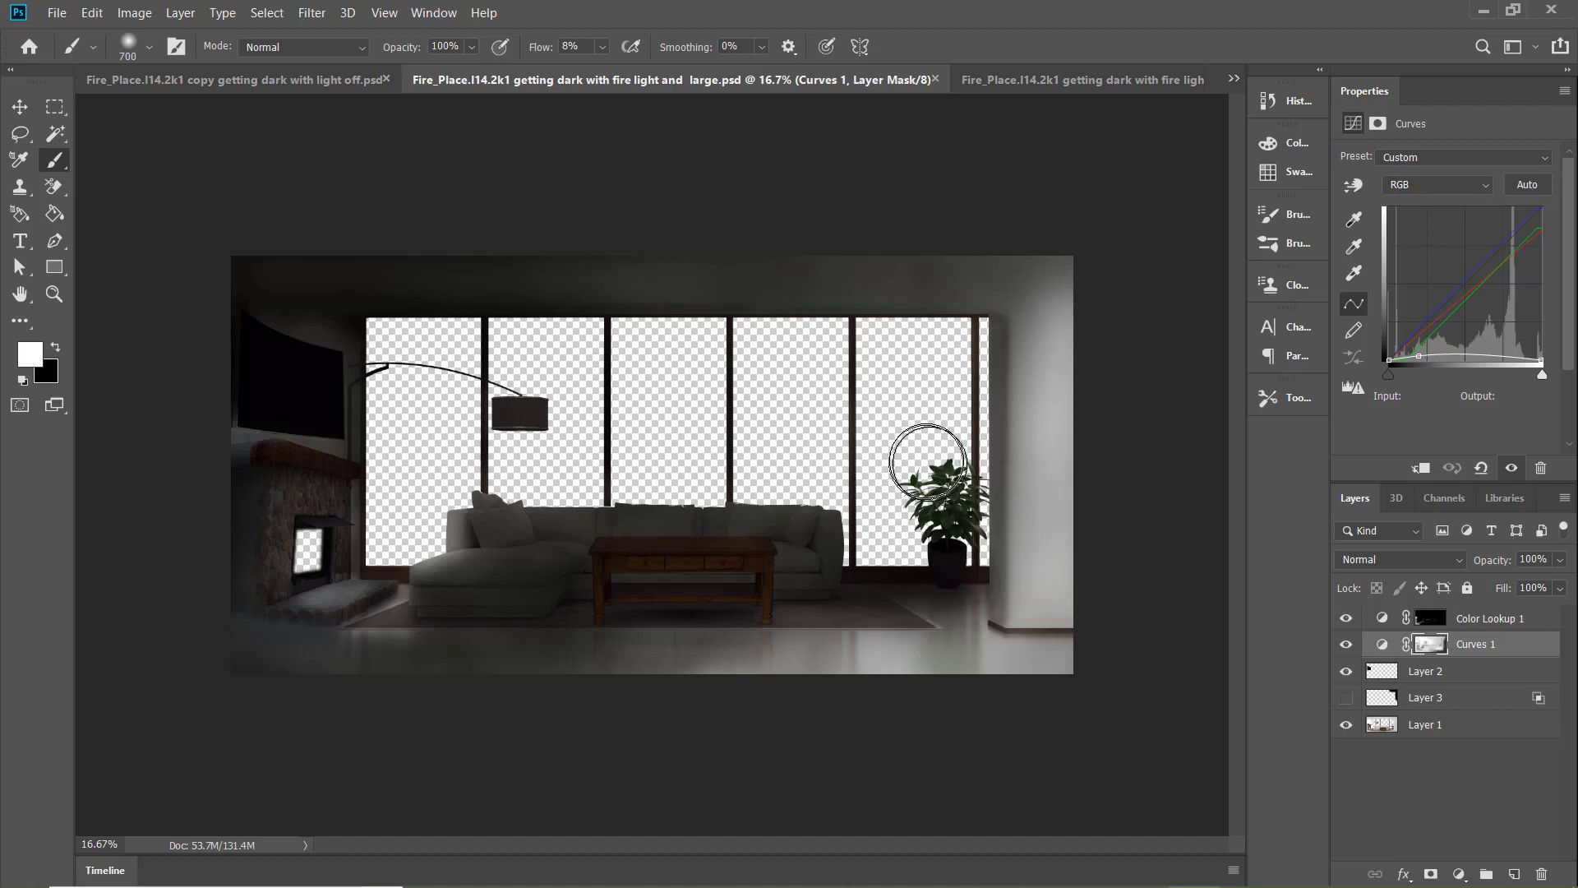
drag(605, 47, 602, 48)
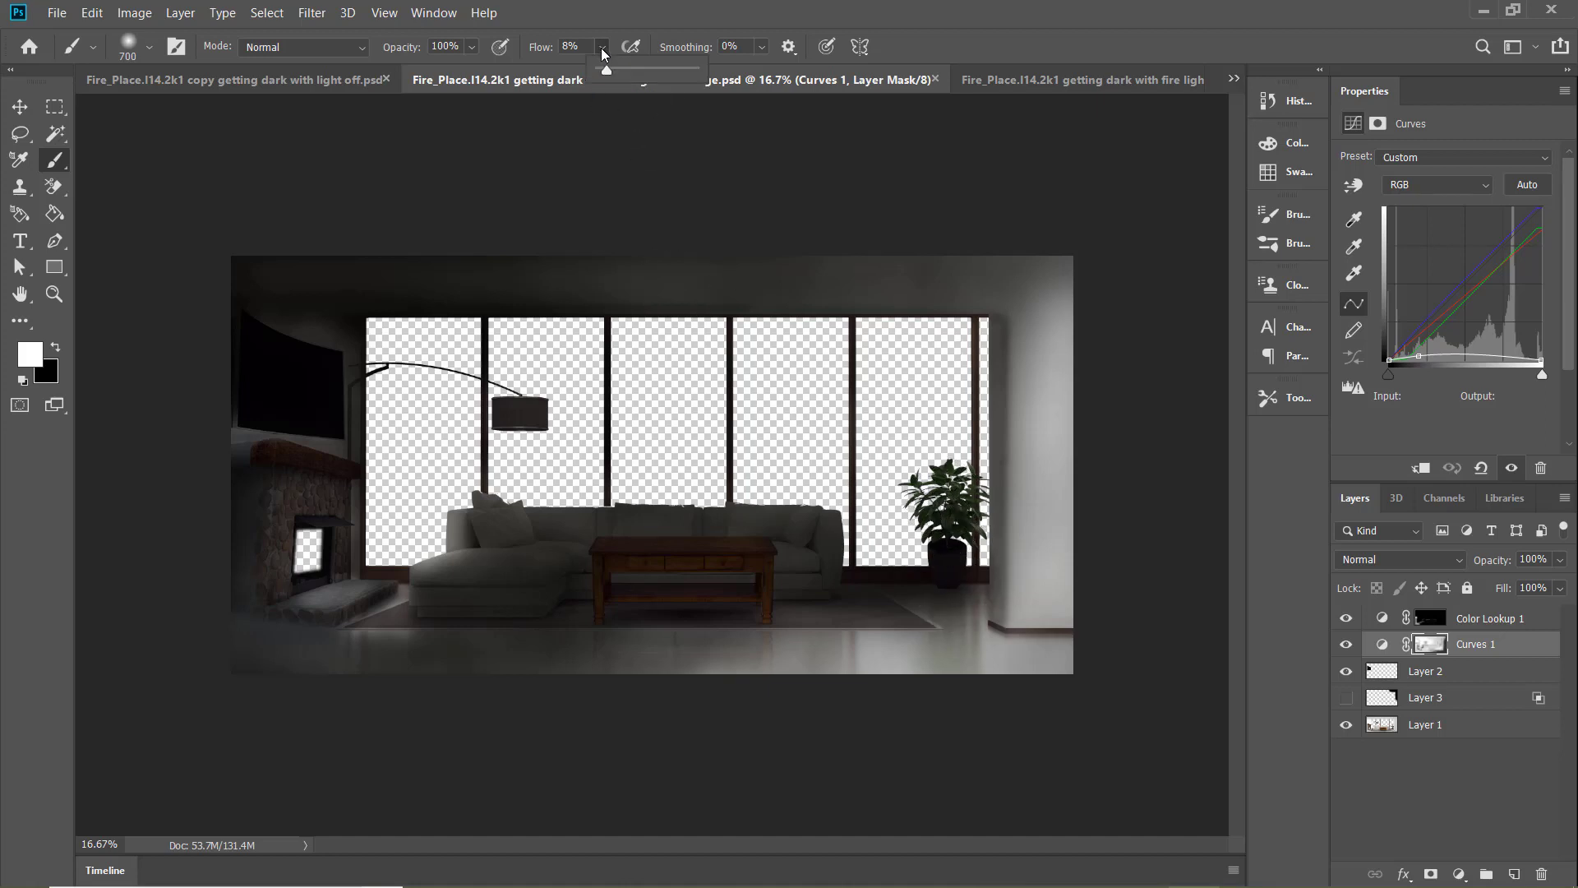
key(bracketright)
key(bracketright)
key(bracketright)
key(bracketright)
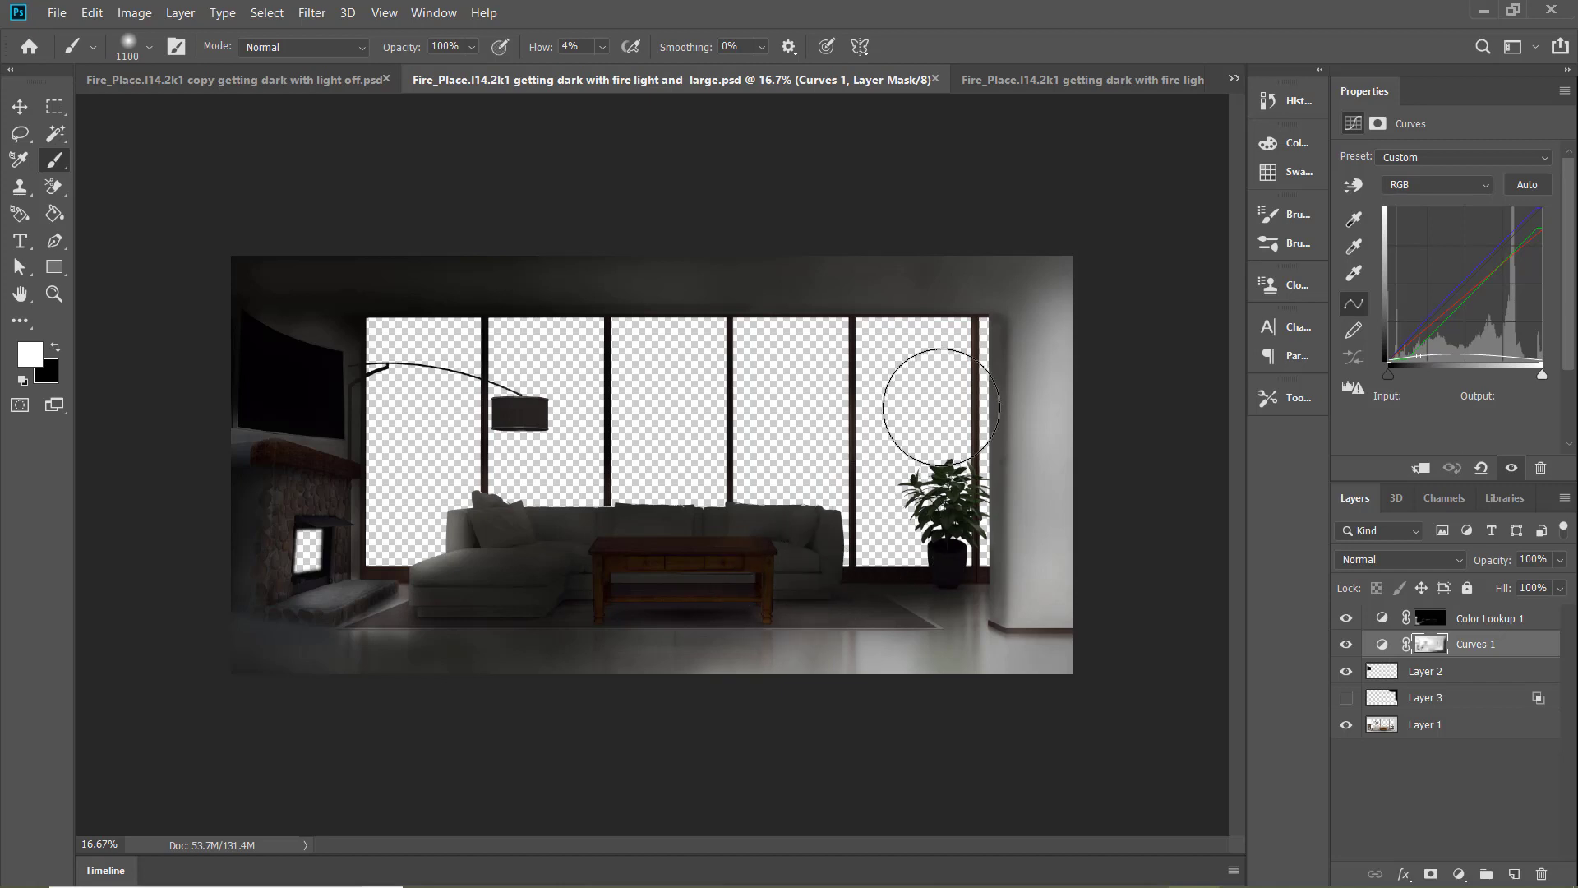
Darken the rug edge, hearth and floor beside the fireplace on the Curves 1 mask with a 300 px white brush at 8% flow
key(bracketleft)
key(bracketleft)
key(bracketleft)
key(bracketleft)
key(bracketleft)
key(bracketleft)
key(bracketleft)
key(bracketleft)
key(bracketleft)
drag(599, 46, 603, 50)
drag(395, 612, 342, 618)
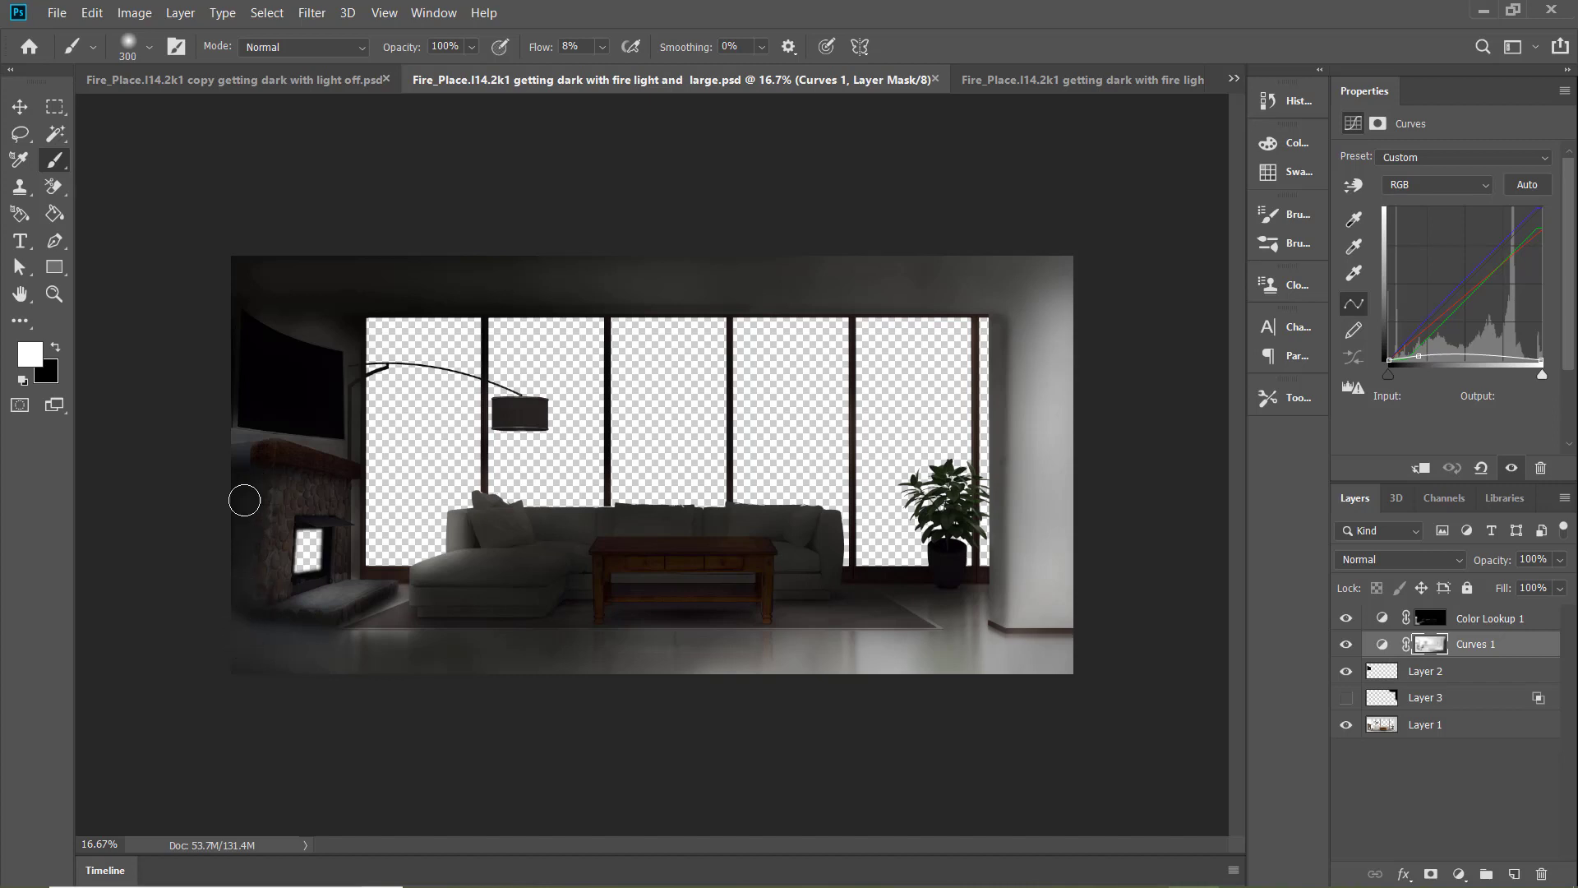
drag(237, 624, 282, 652)
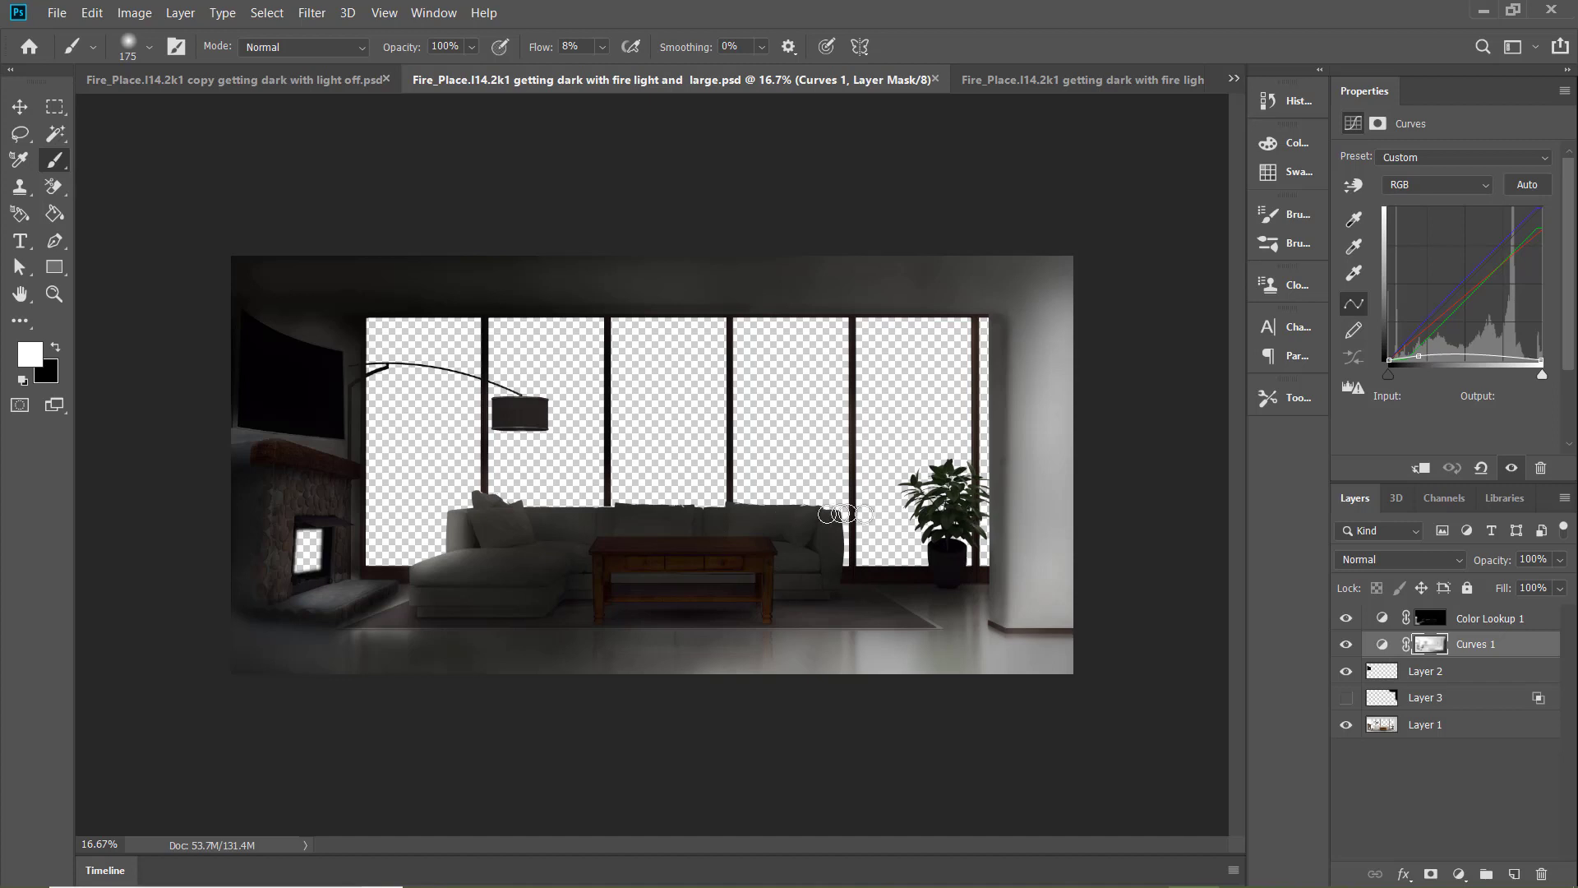
Compare the fire-light small-room document with the lamp-light versions, ending on the "fire light lamp light and large room" document
click(1012, 81)
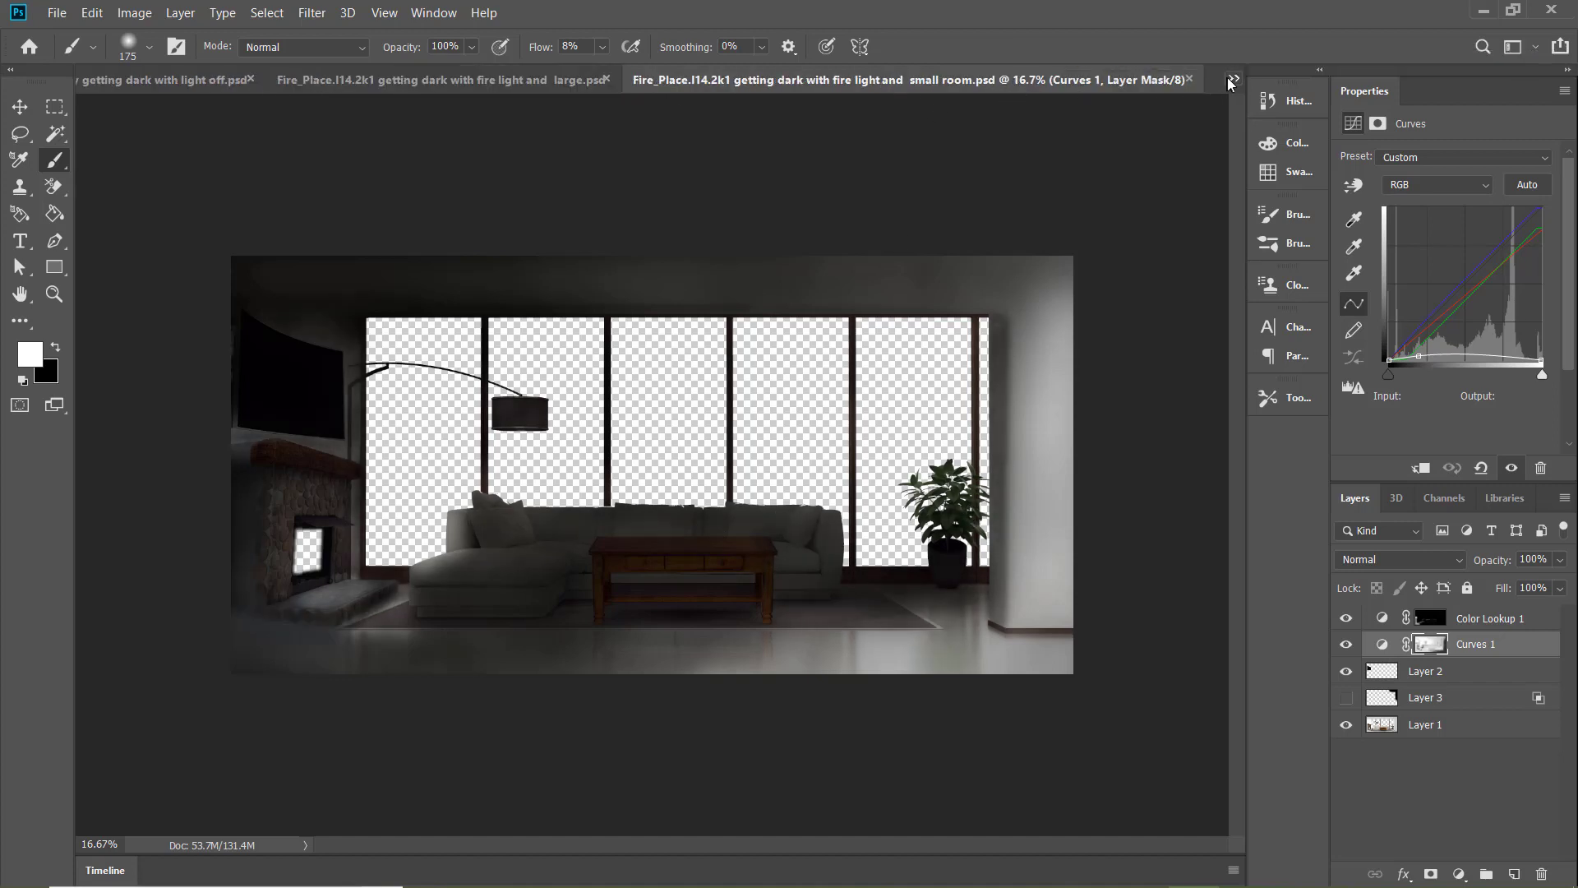
click(1231, 83)
click(1114, 264)
click(1231, 80)
click(1208, 92)
click(823, 84)
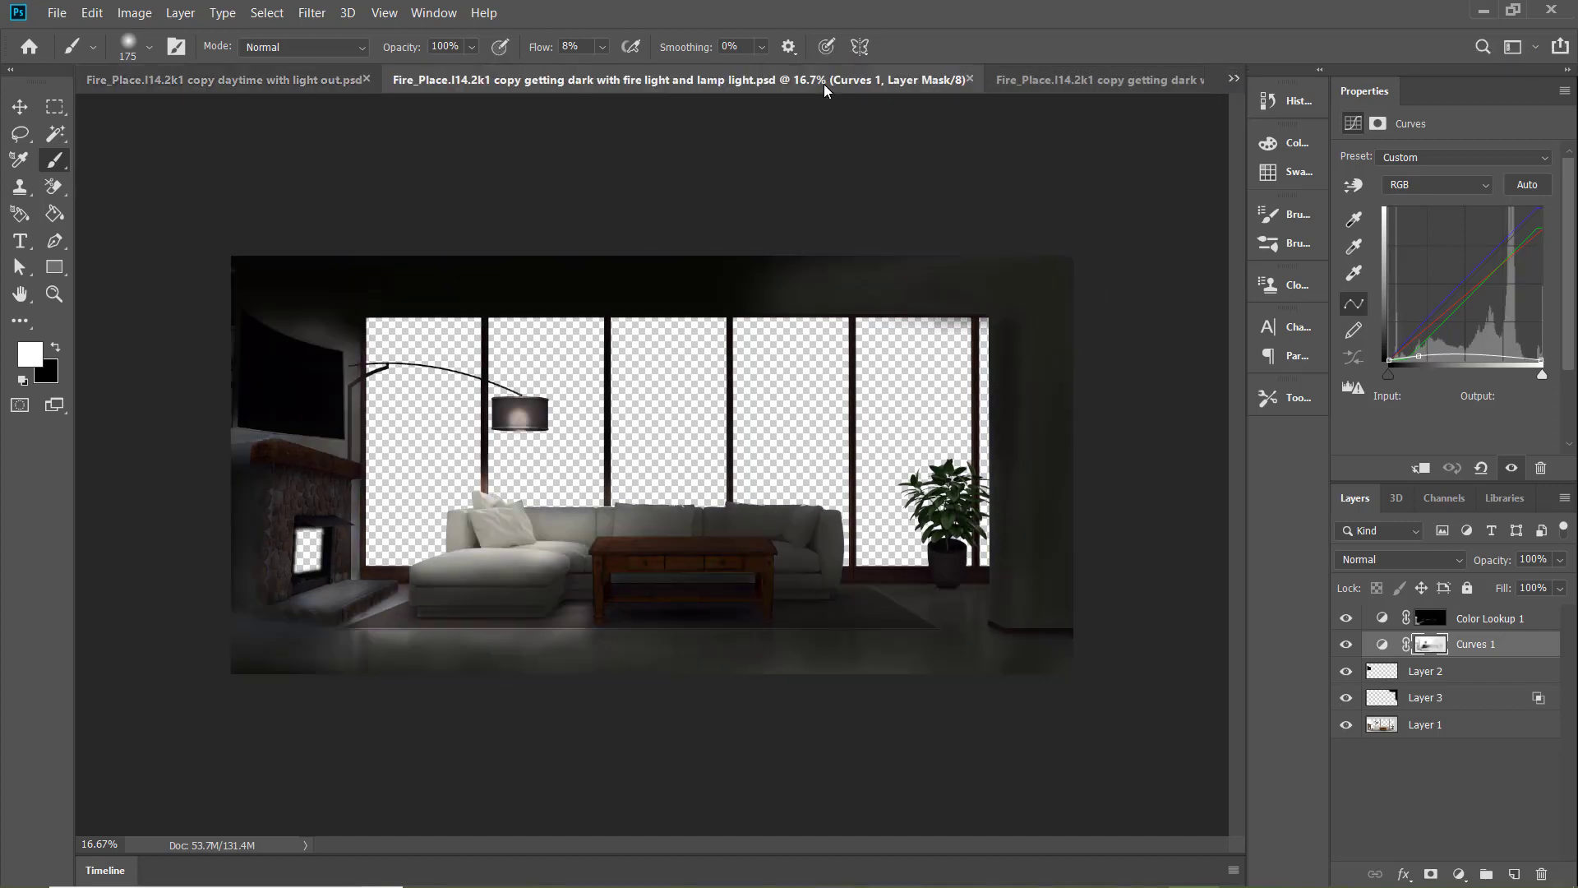
click(1099, 85)
click(487, 82)
click(1055, 80)
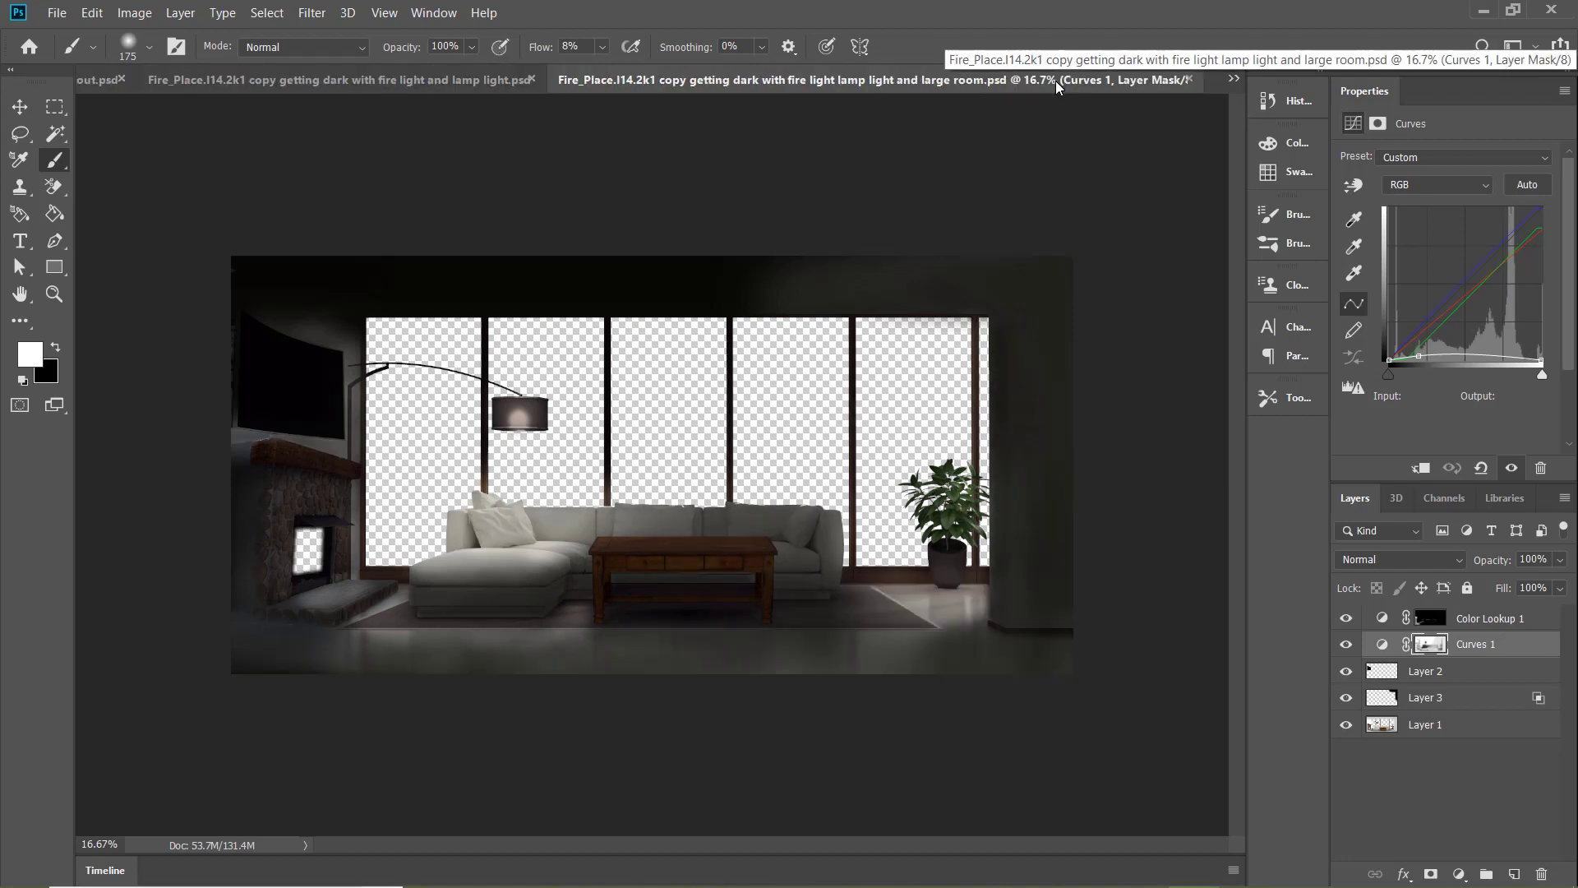
Brighten the floor and rug corner near the plant on the large-room Curves 1 mask in black, using 300 and 400 px at 8% flow
key(bracketright)
key(x)
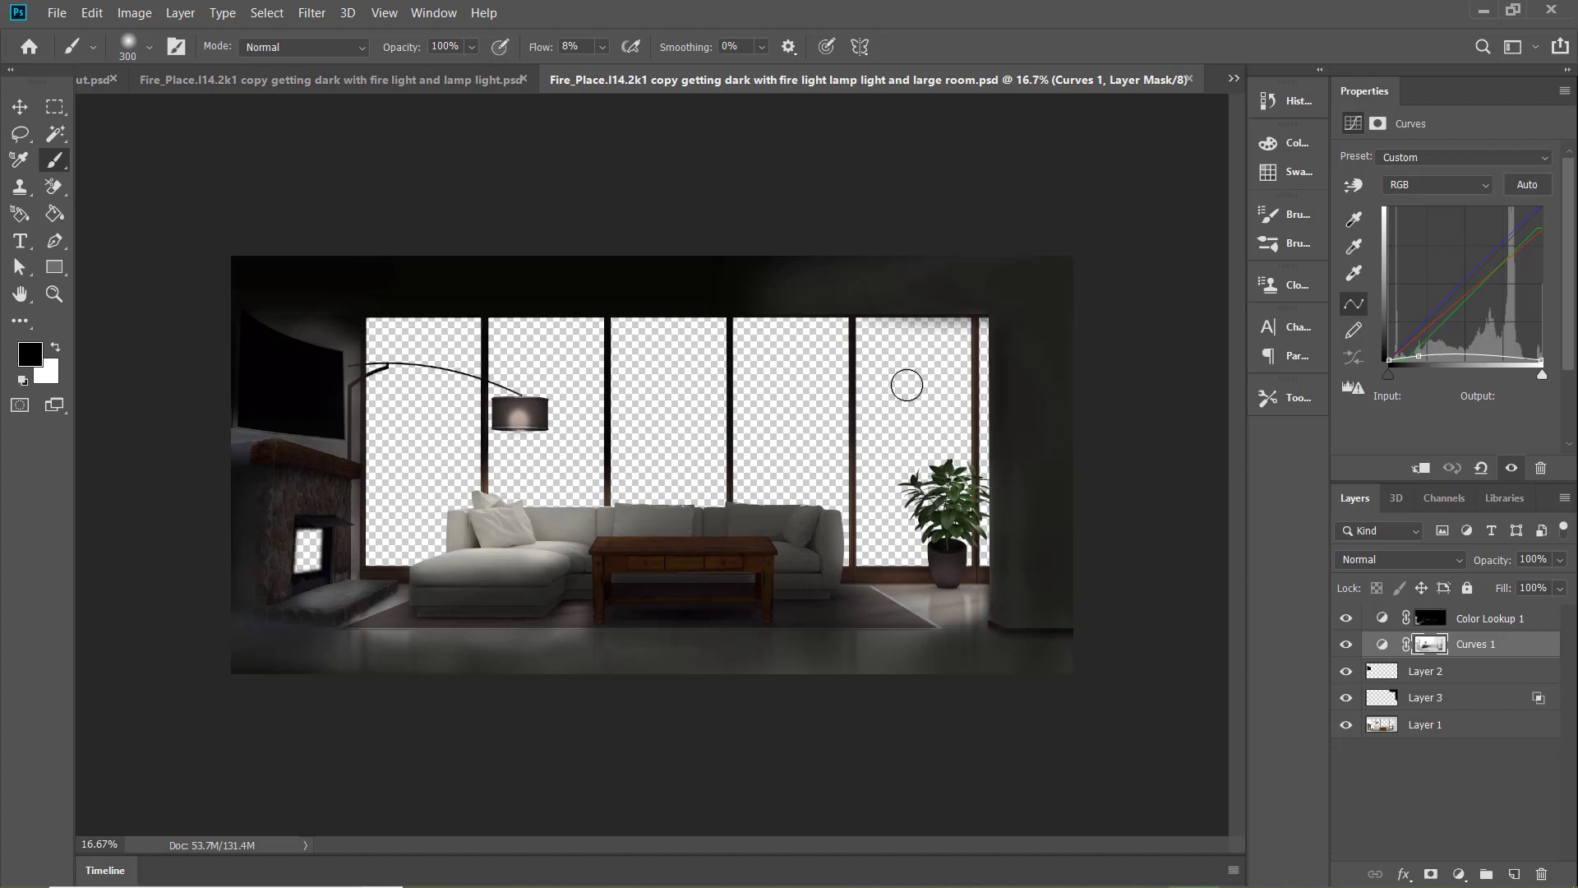
drag(892, 600, 919, 600)
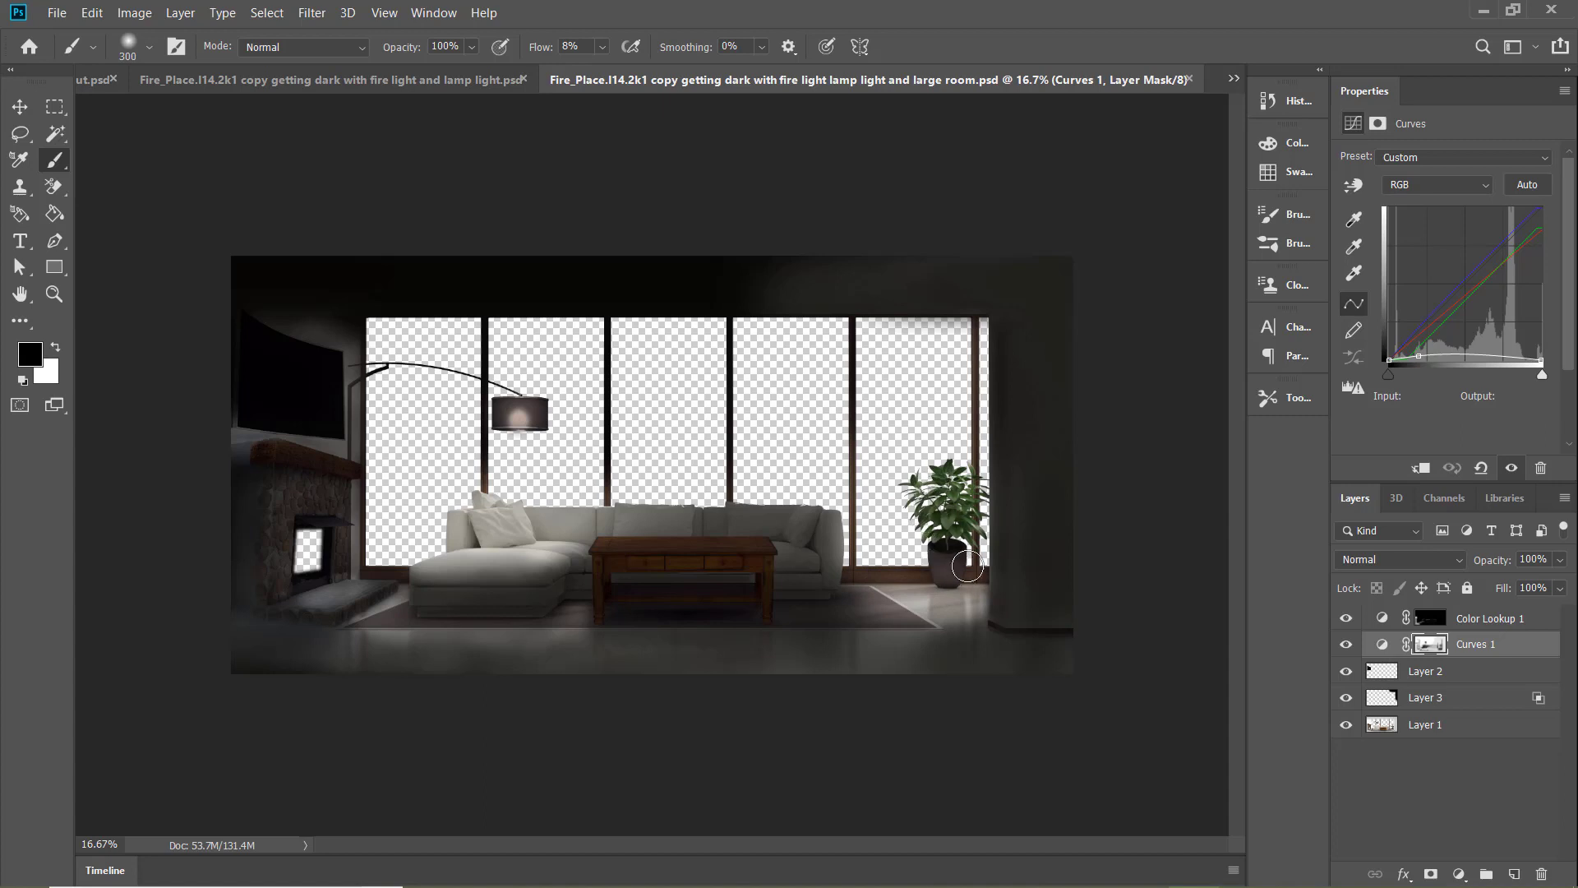
key(x)
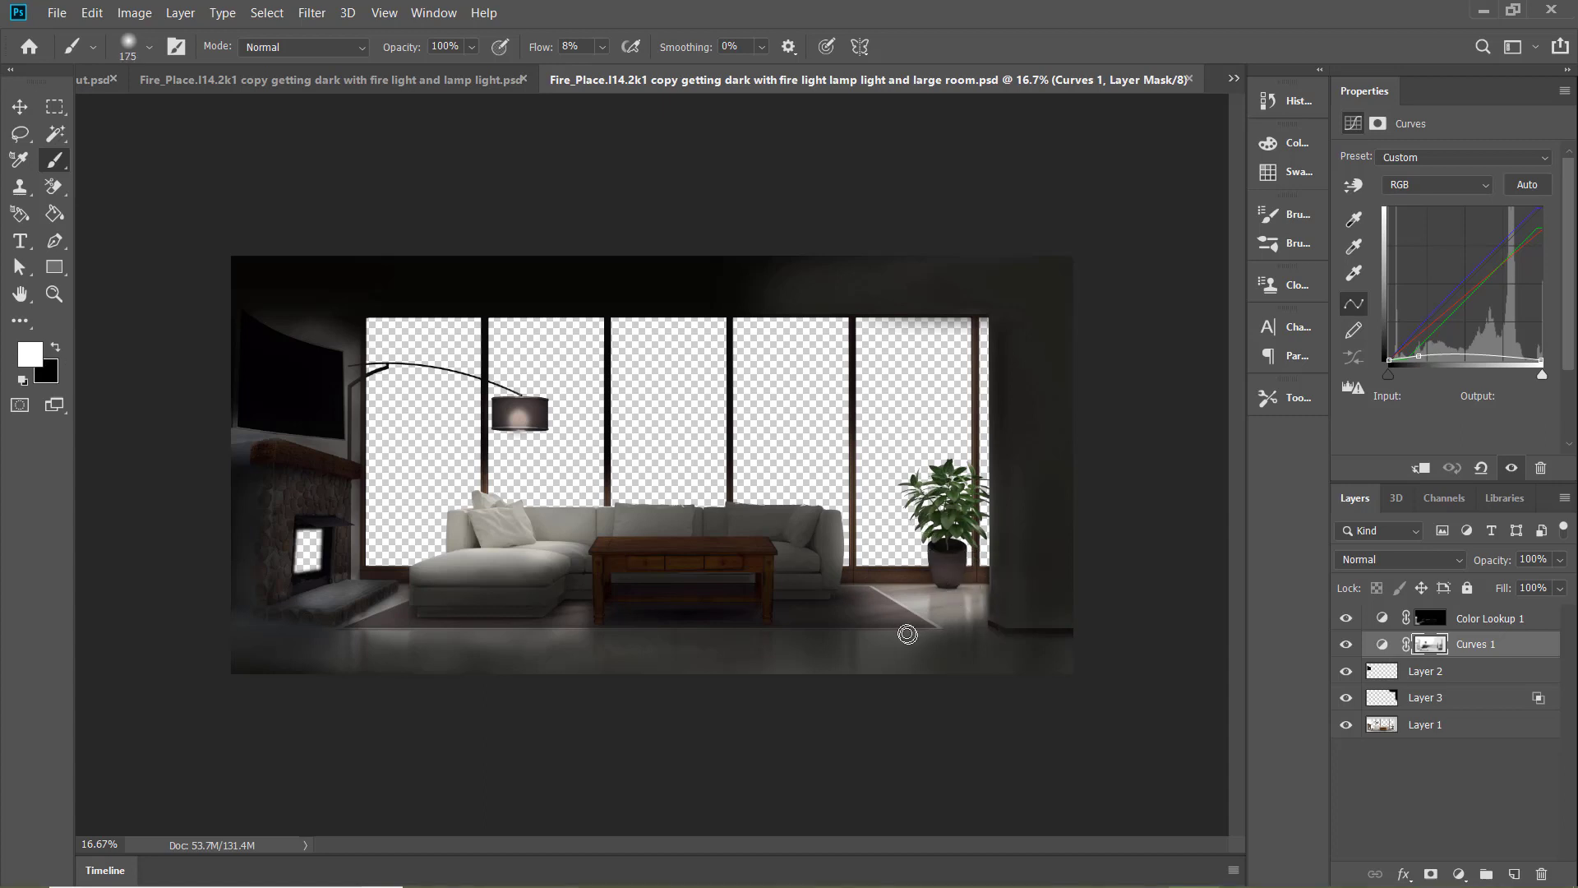
key(bracketright)
key(bracketright)
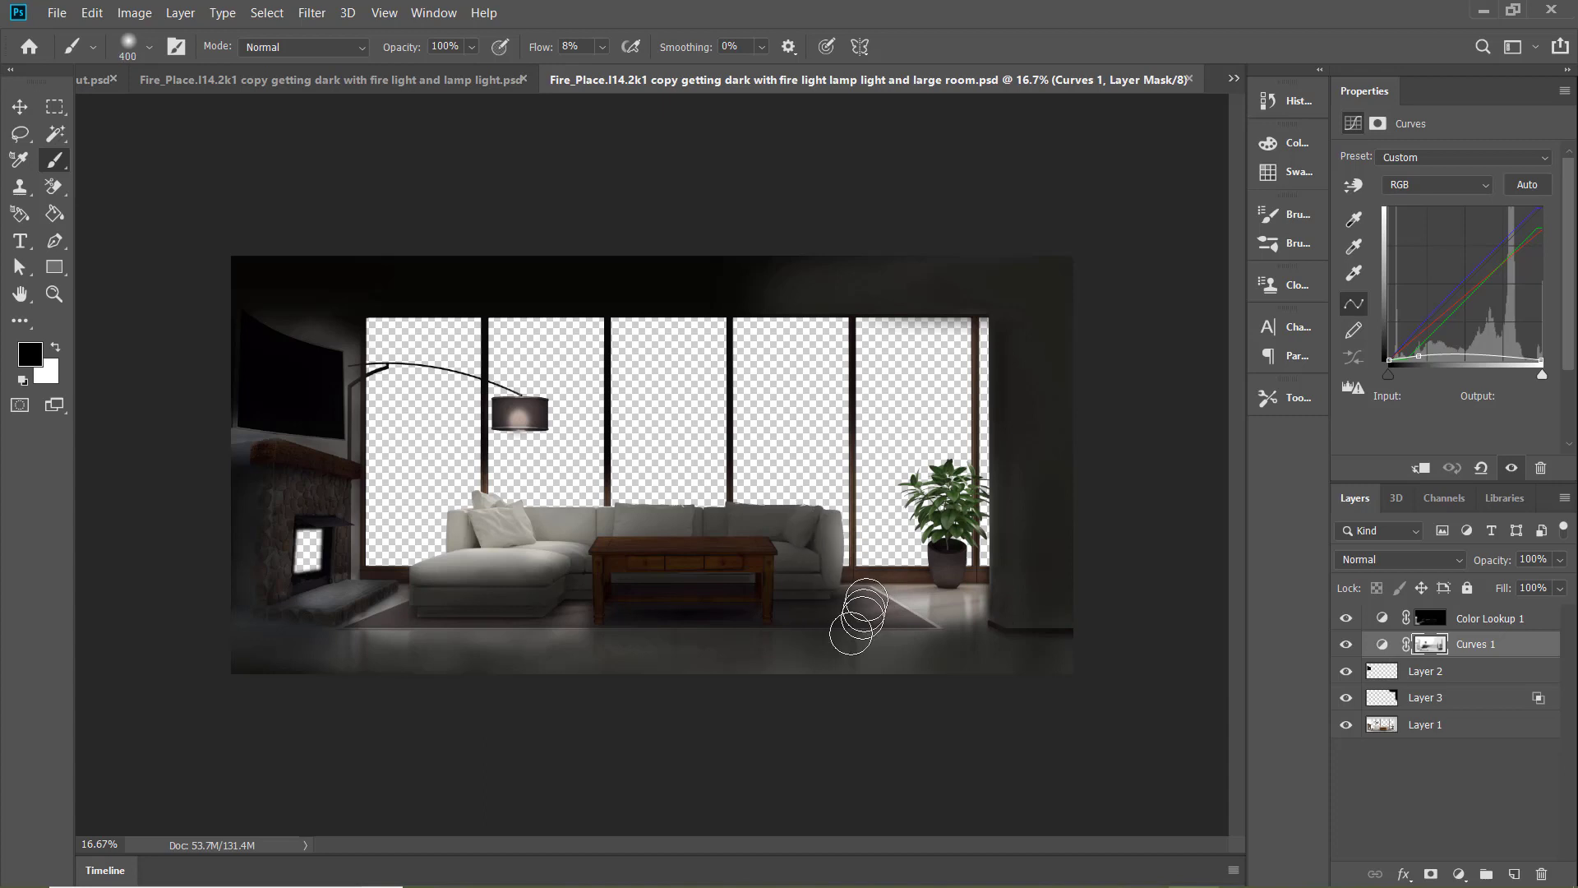
mouse_move(941, 608)
mouse_down()
mouse_move(891, 588)
mouse_move(927, 623)
mouse_move(962, 558)
mouse_up()
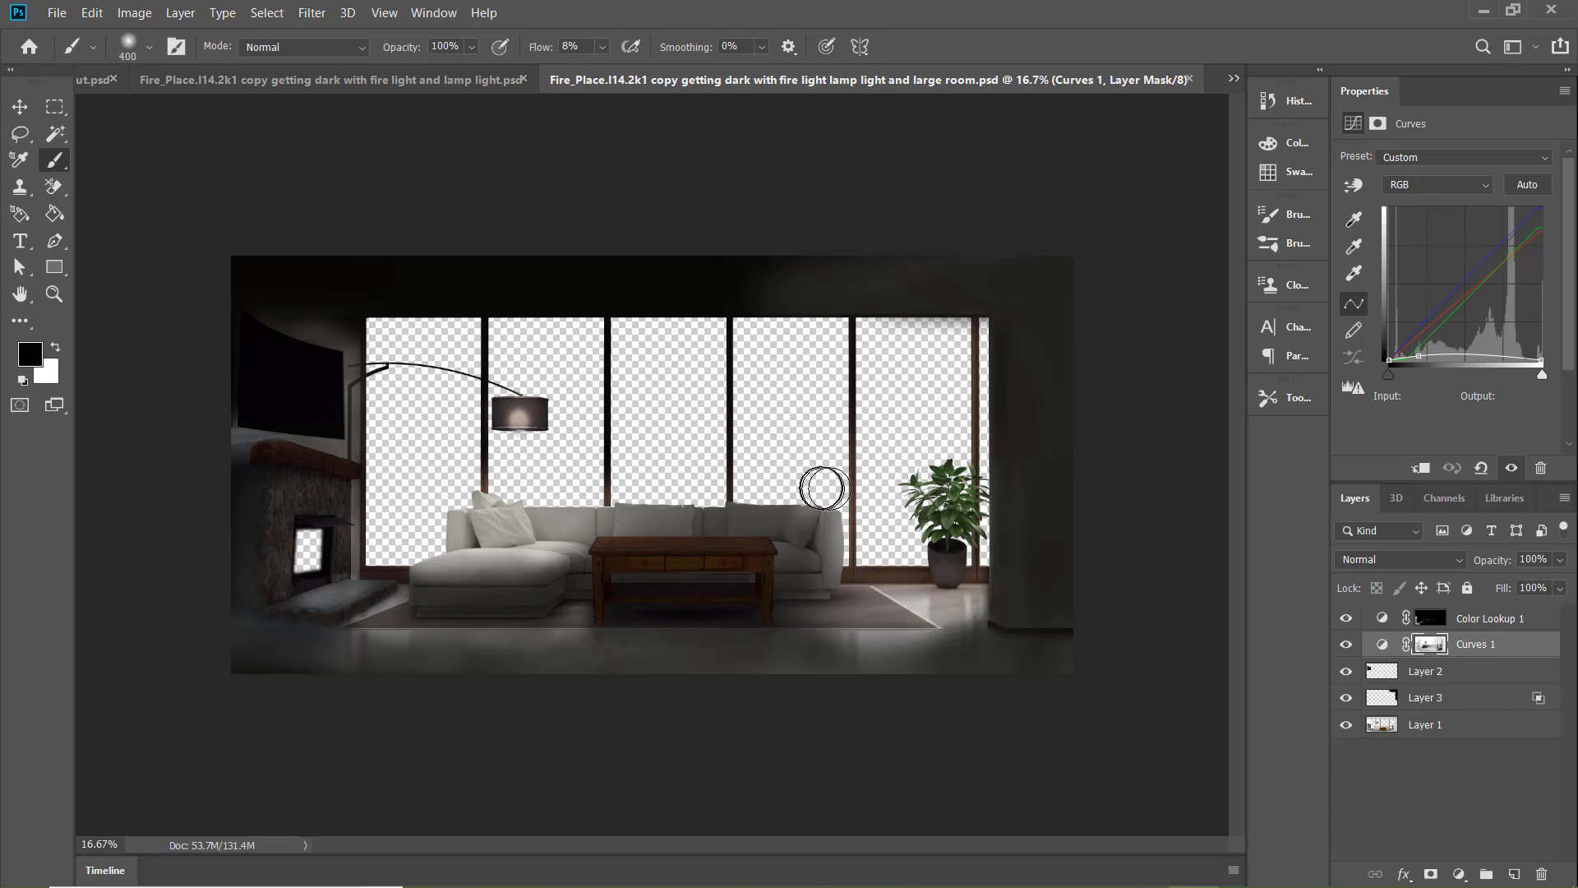
Brighten the rug around the sofa and coffee table on the Curves 1 mask with 1% and 11% flow, and save the document
drag(603, 47, 598, 50)
click(663, 496)
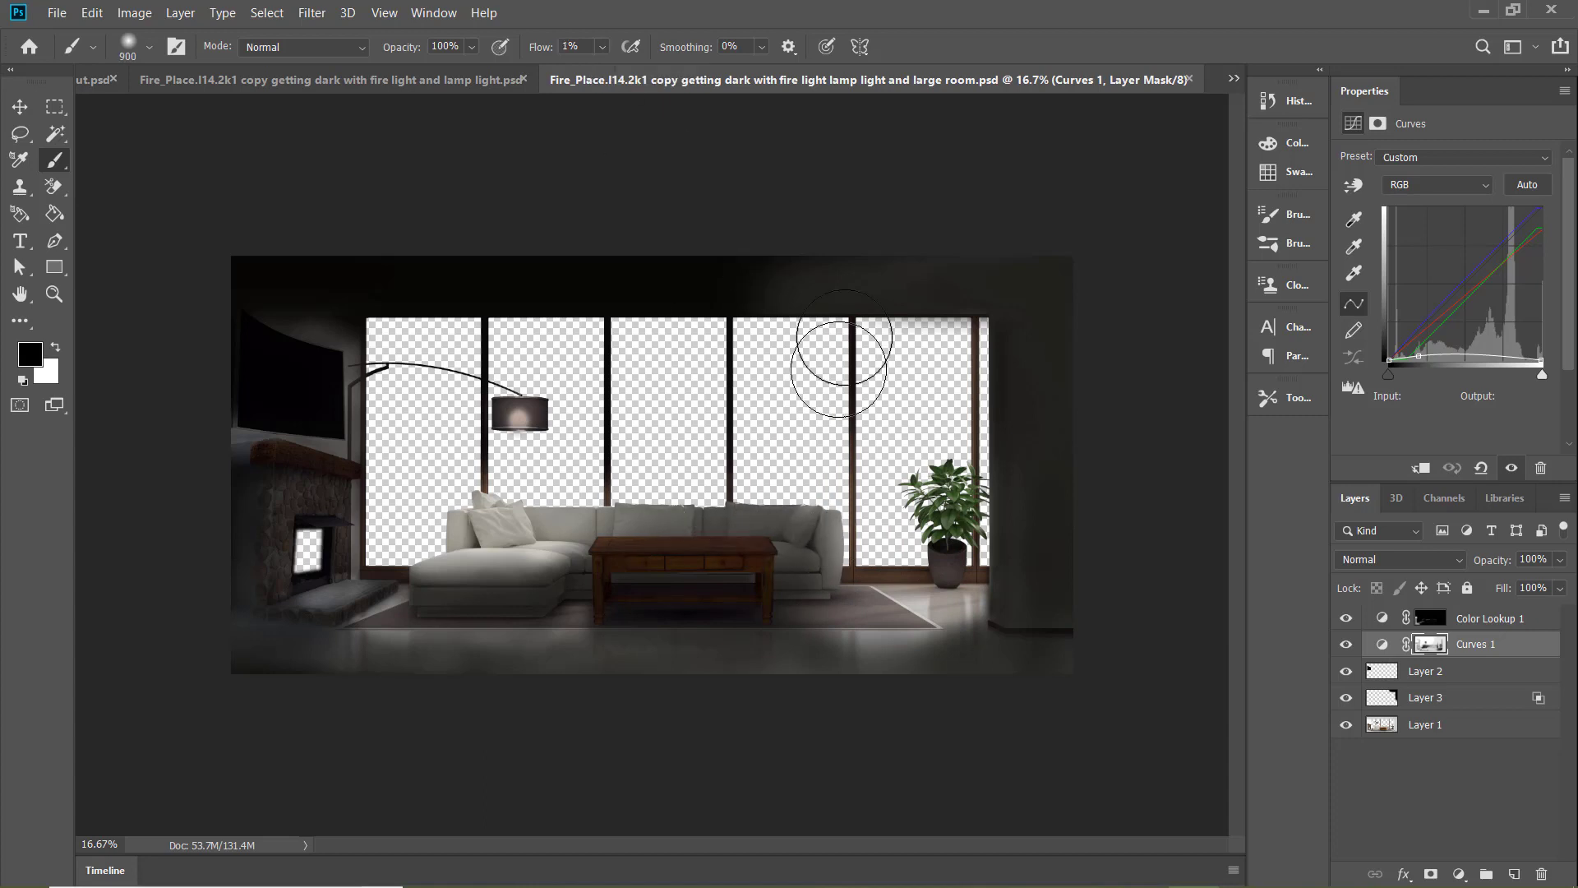
key(bracketleft)
key(bracketleft)
key(bracketleft)
key(bracketleft)
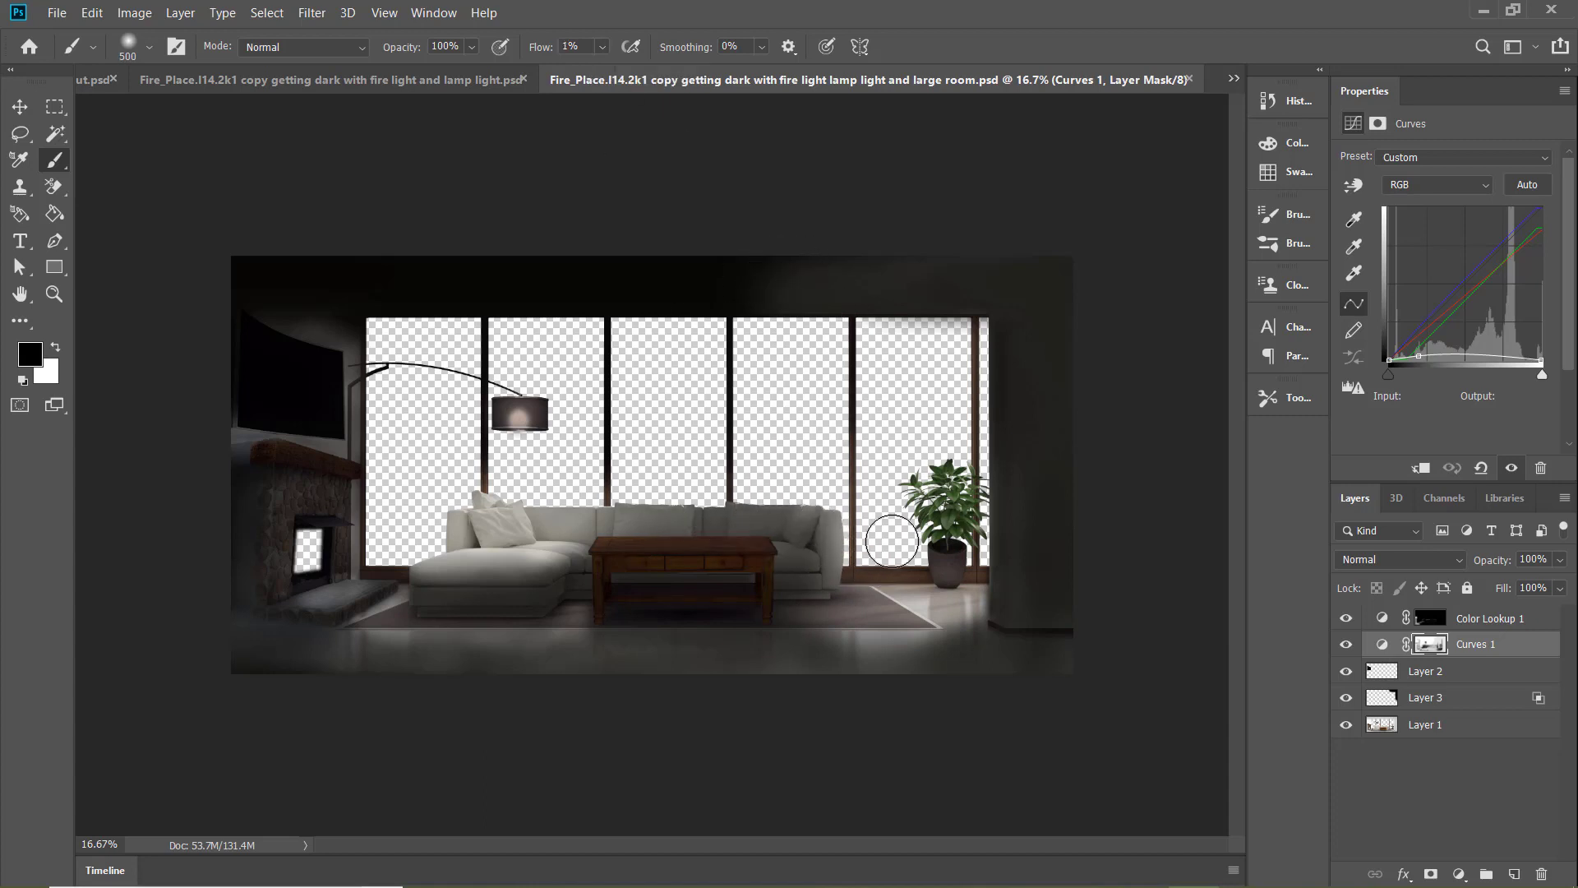
key(bracketleft)
key(bracketleft)
click(604, 47)
click(823, 594)
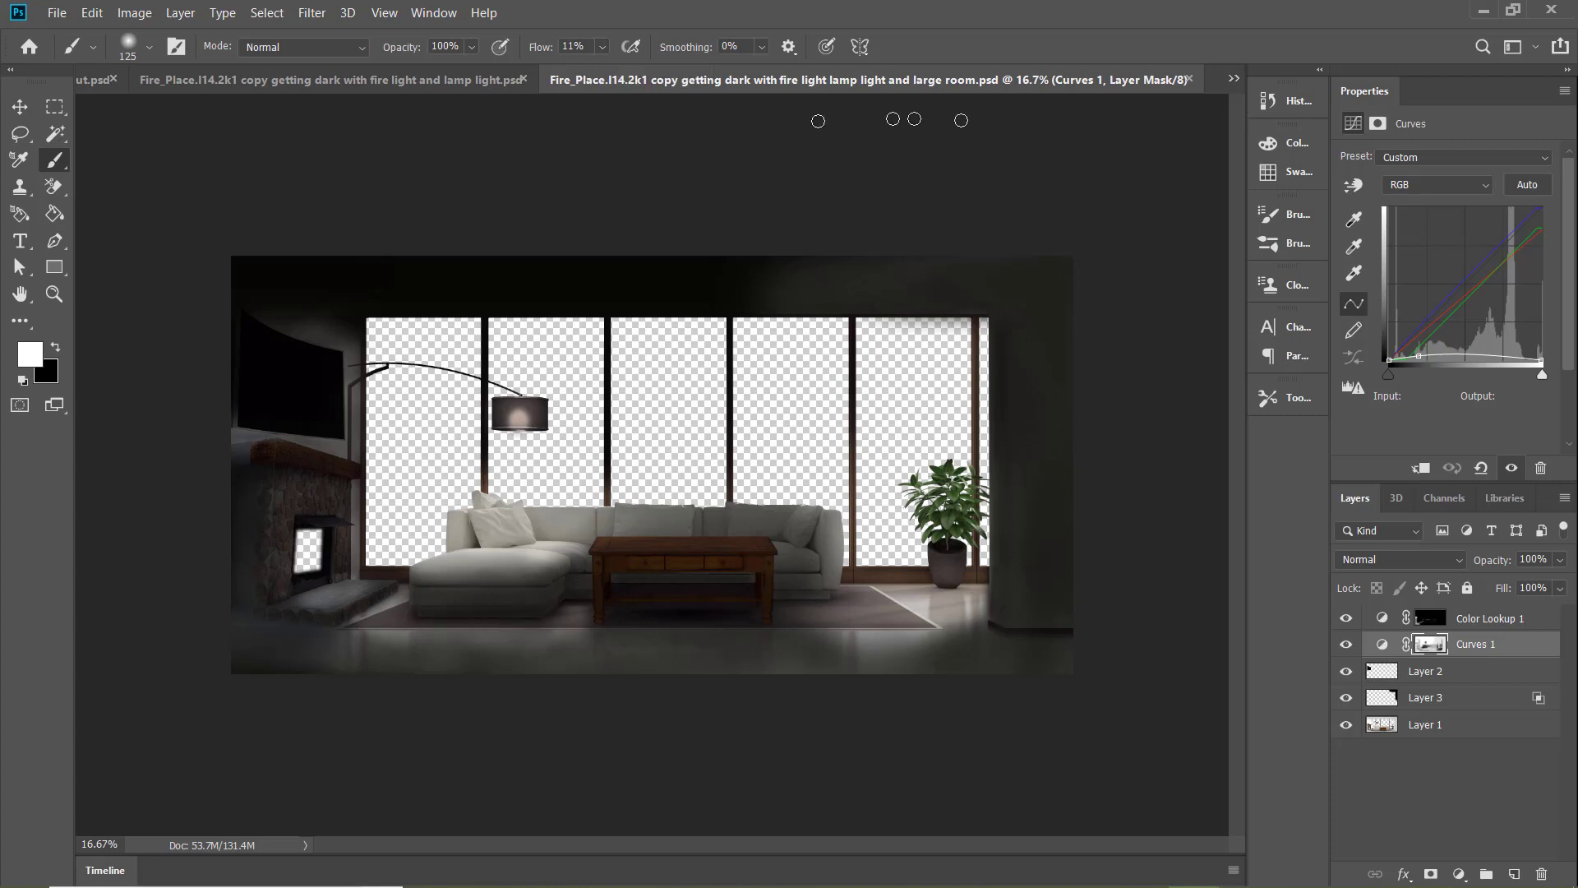
click(57, 14)
click(77, 214)
Compare the large-room lamp-light document with the "fire light and lamp light" version and "copy 2a"
click(401, 81)
click(1060, 79)
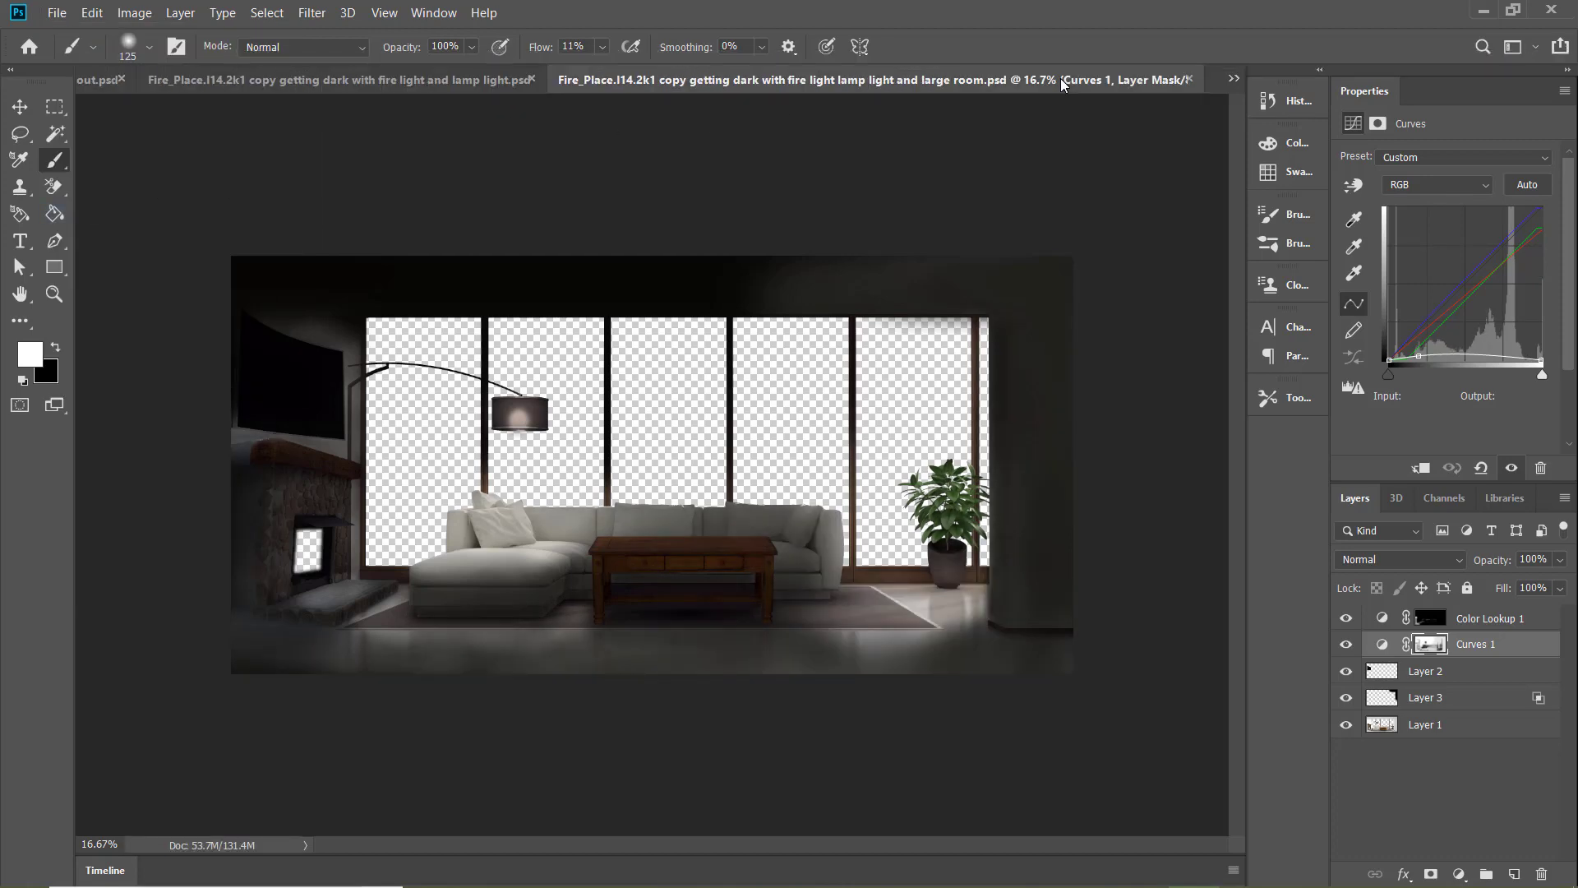
click(410, 82)
click(1122, 79)
key(ctrl+Tab)
click(672, 82)
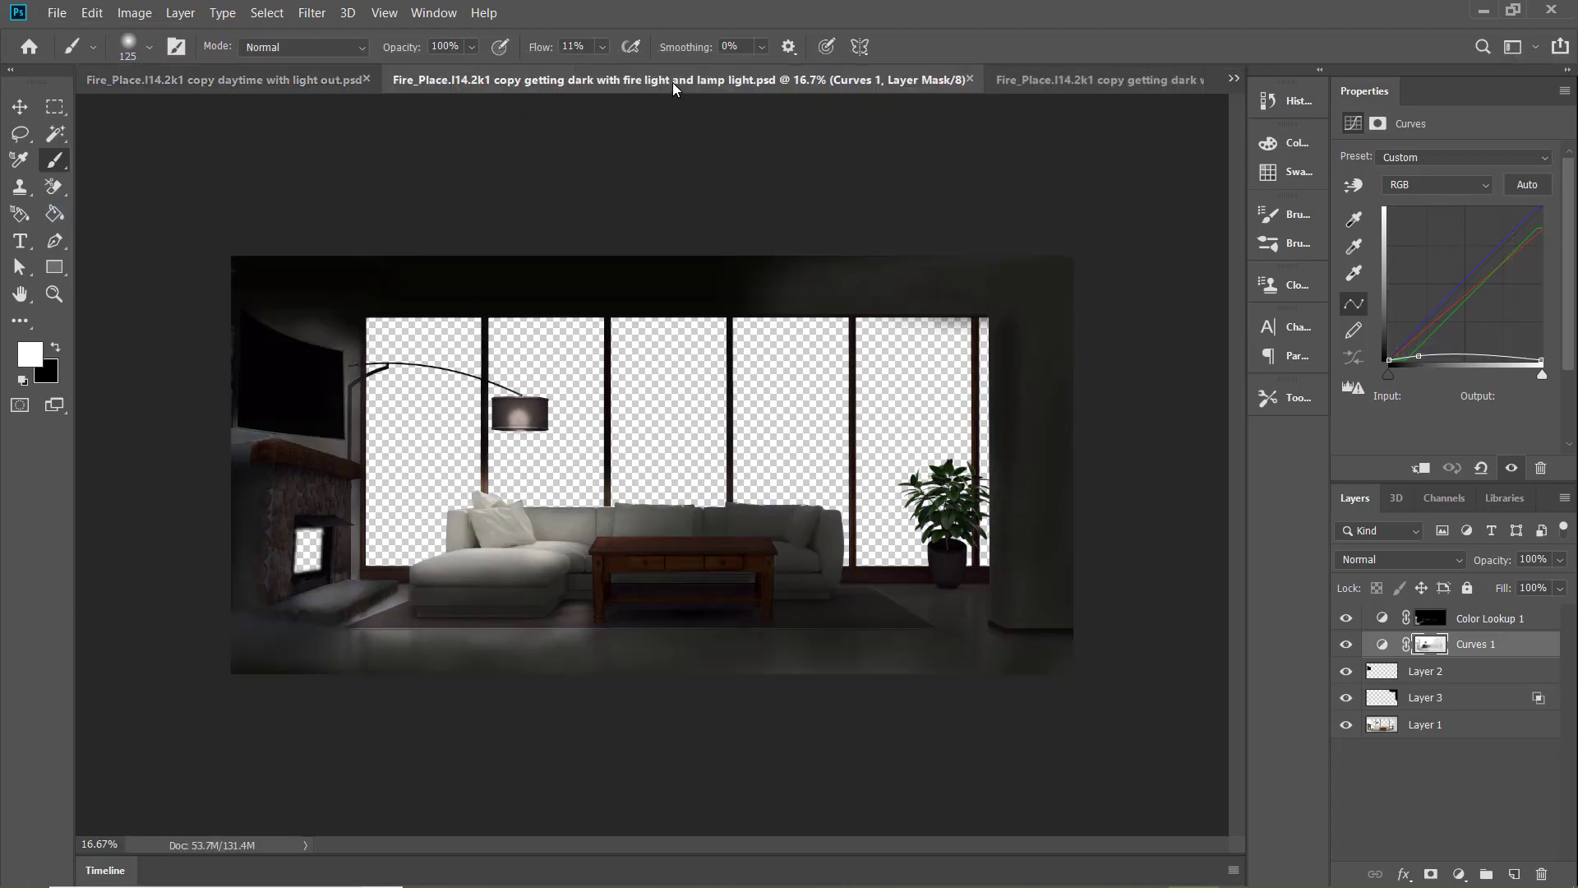
click(1034, 81)
key(ctrl+Tab)
click(224, 90)
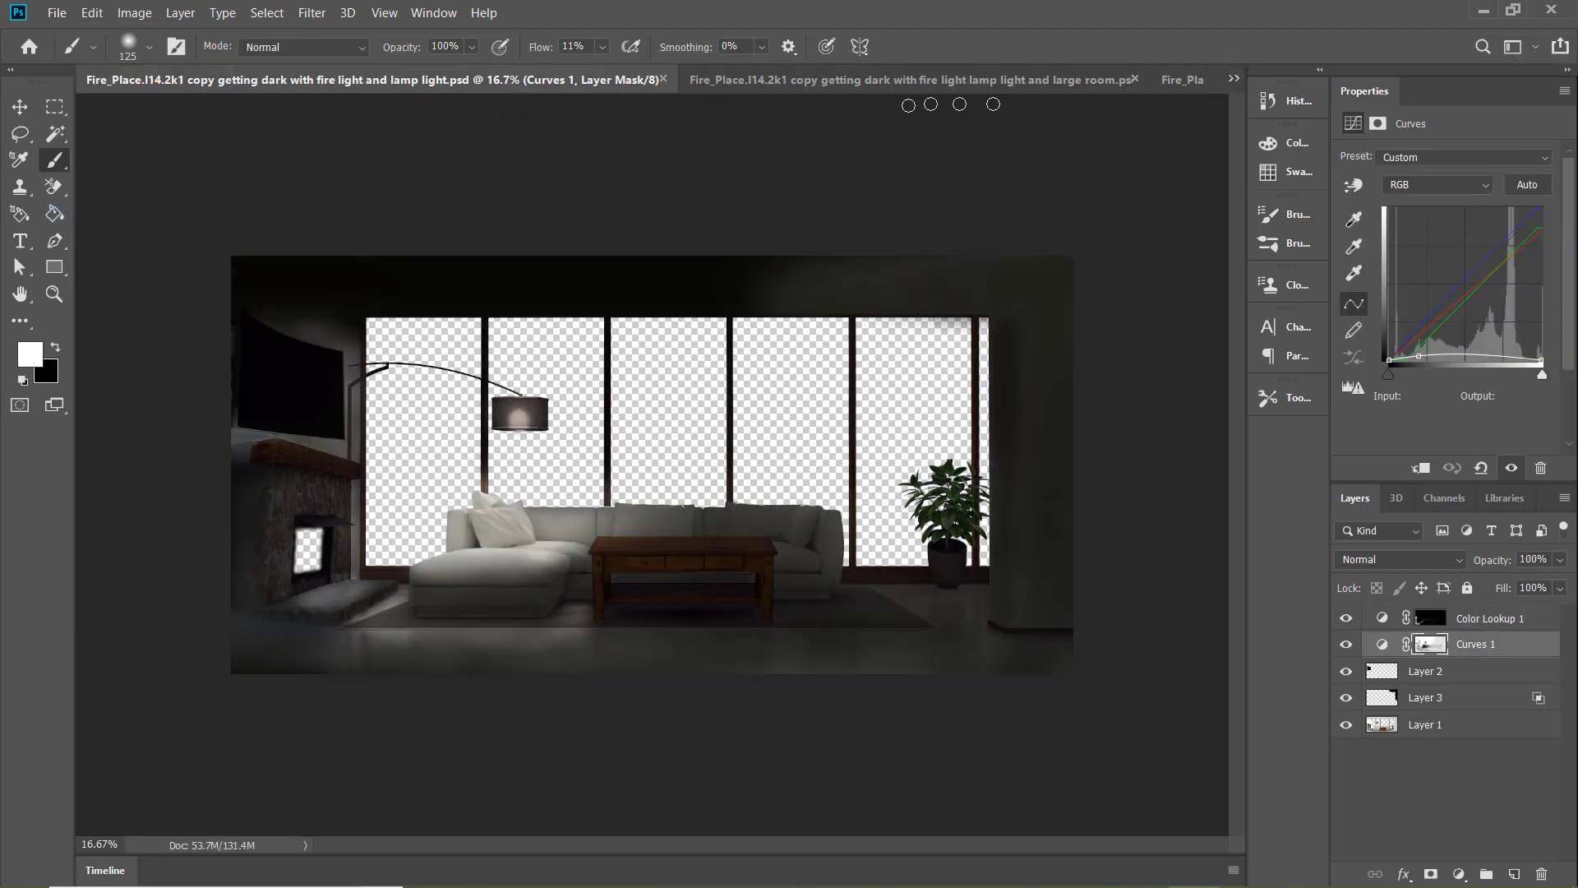
click(1180, 81)
click(247, 82)
click(1180, 80)
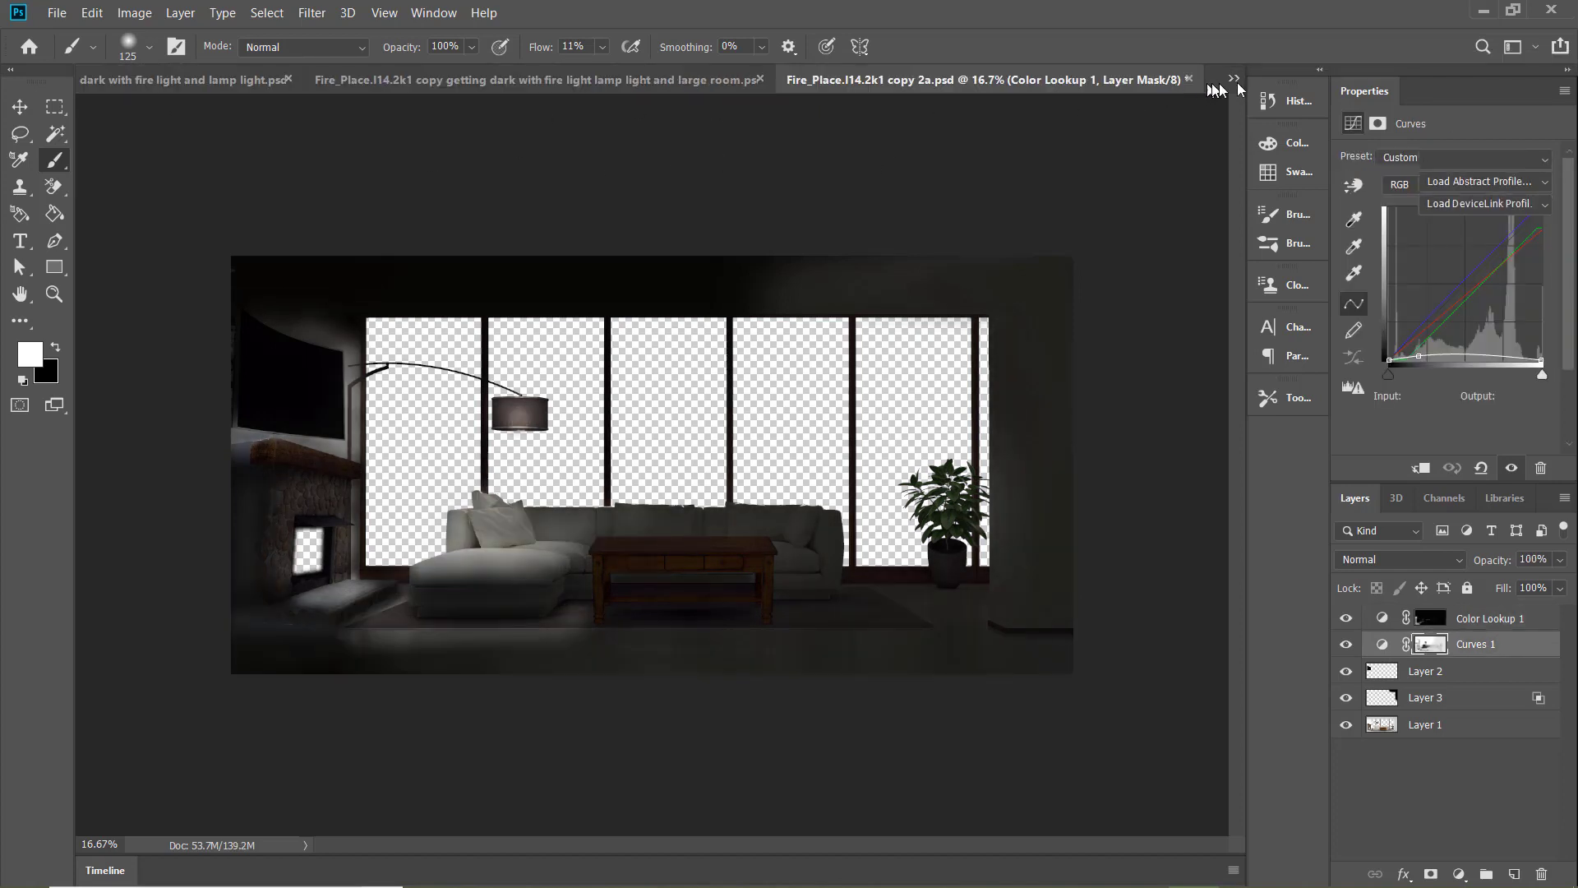
Check the large-room lamp-light document against the small-room version and save the large-room document
click(1233, 79)
click(1177, 159)
click(246, 82)
click(1007, 82)
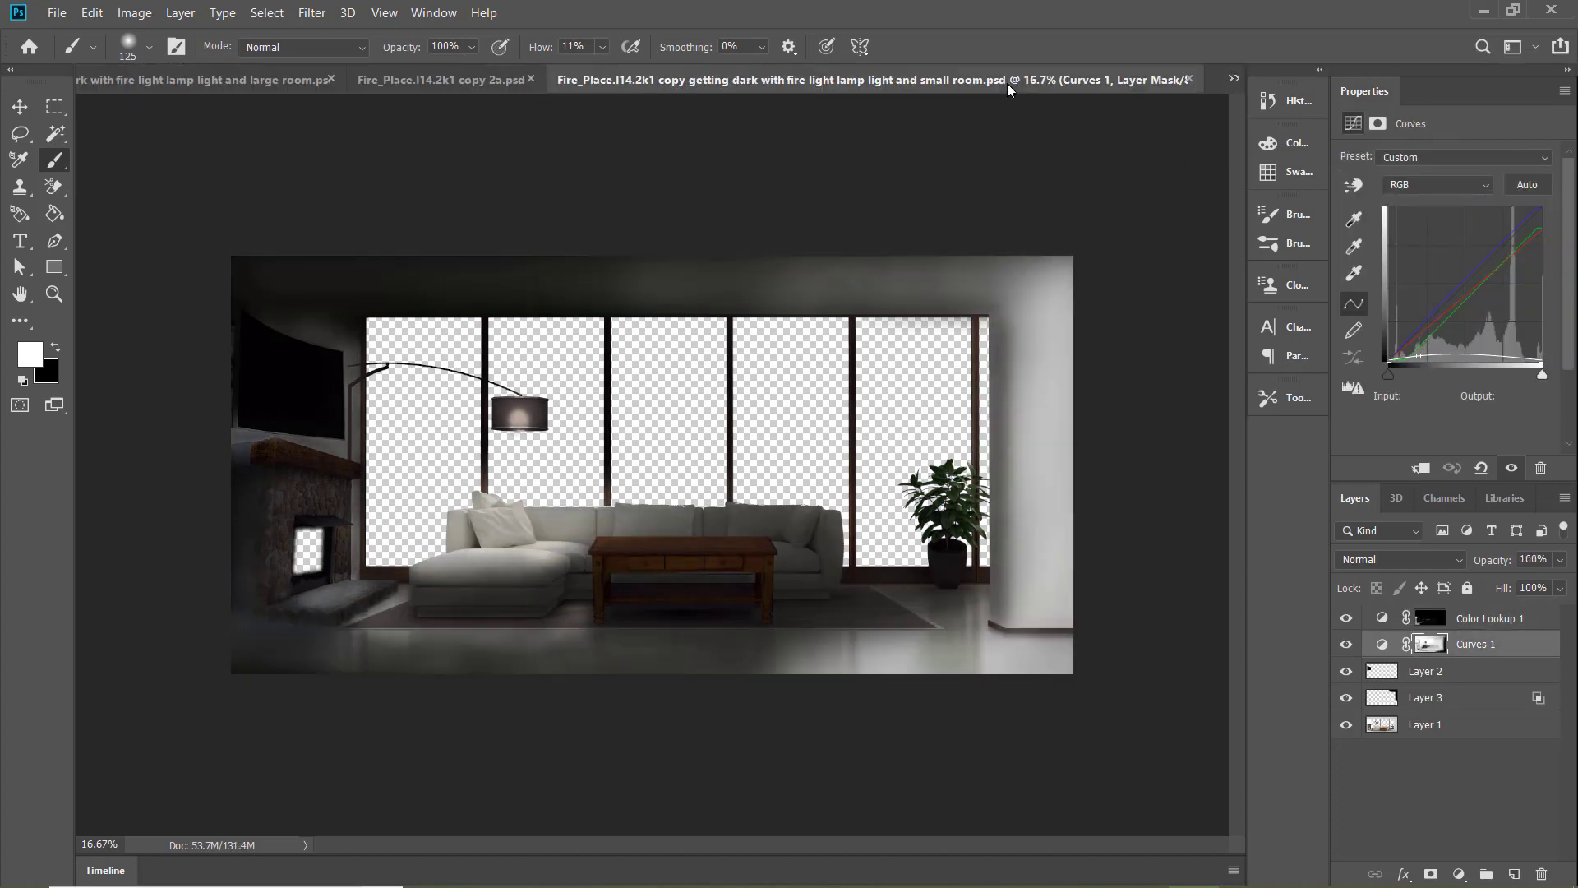
click(206, 80)
click(1008, 82)
click(205, 80)
key(ctrl+s)
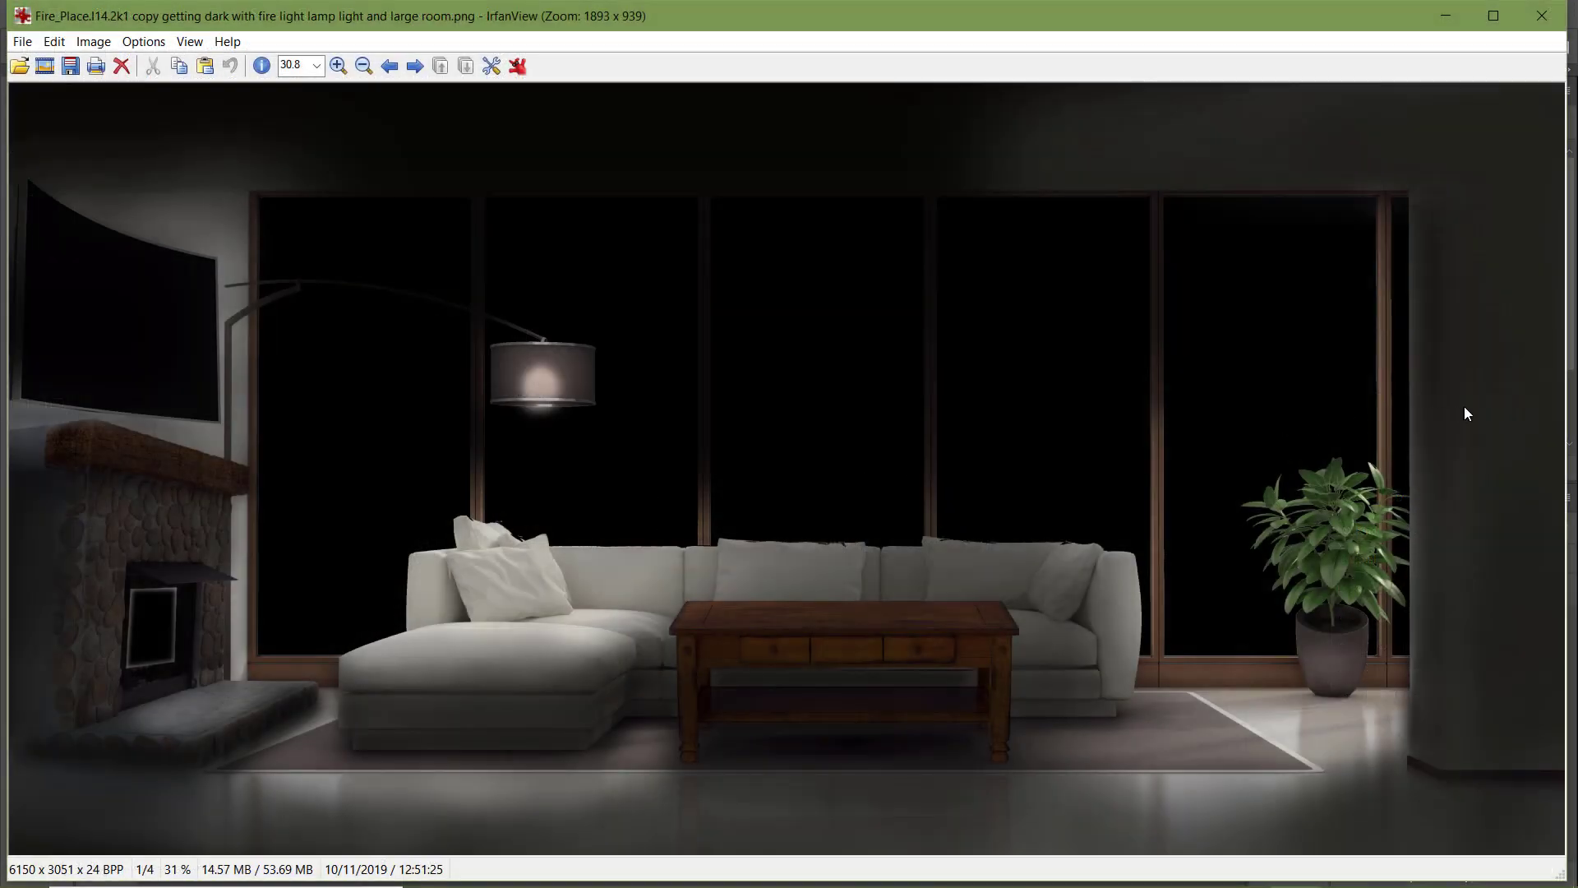
Switch to IrfanView and compare the exported large-room lamp-light PNG with the large-and-small-room one
key(Left)
key(Right)
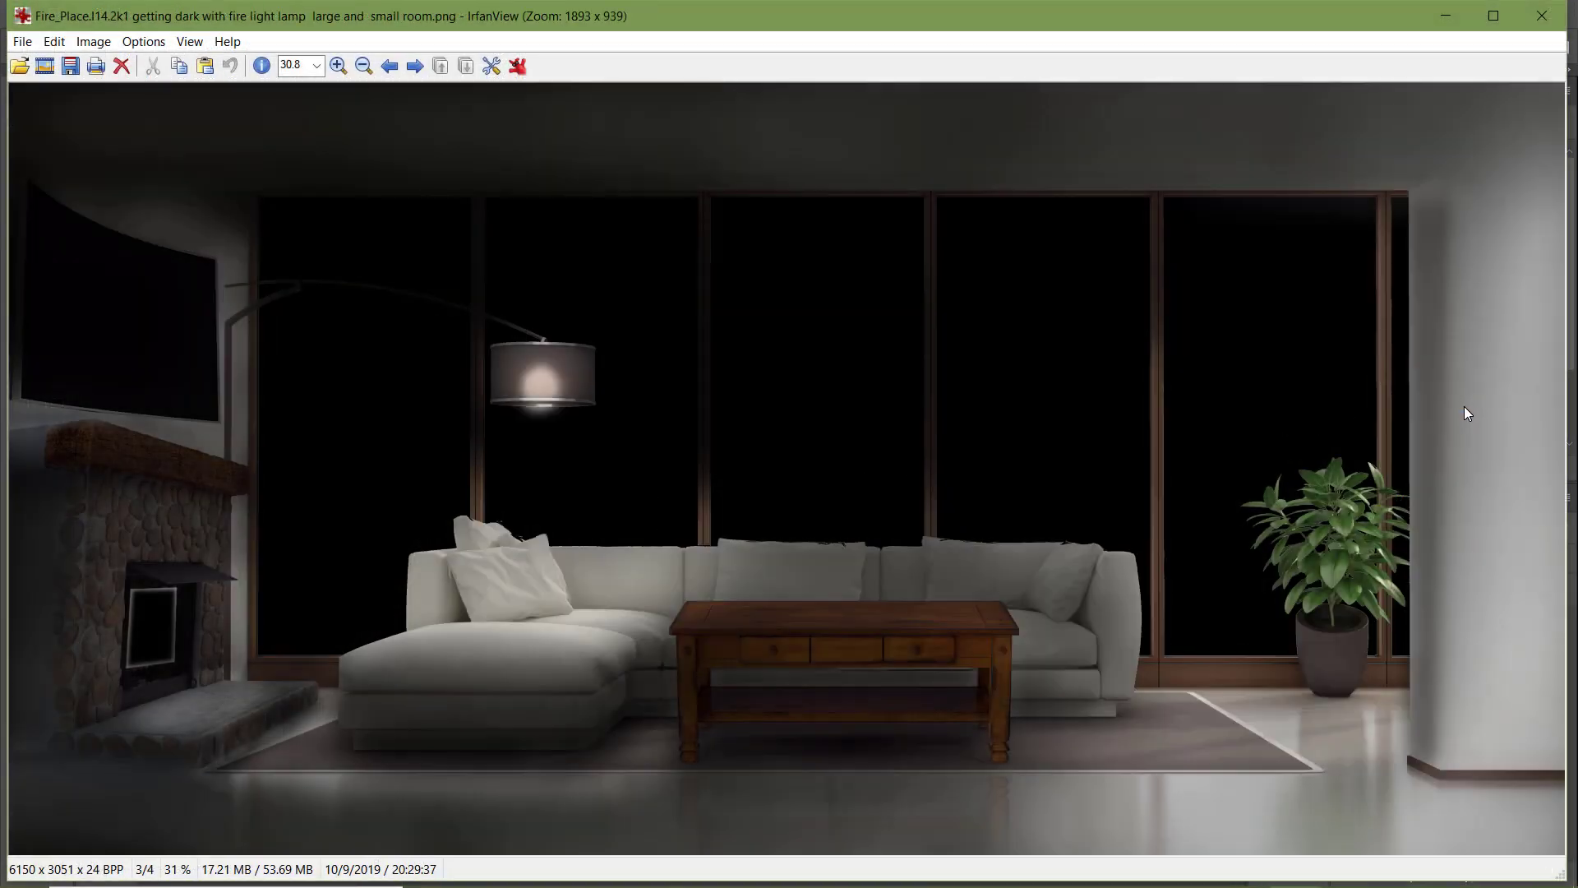
key(Left)
key(Left)
key(Left)
key(Left)
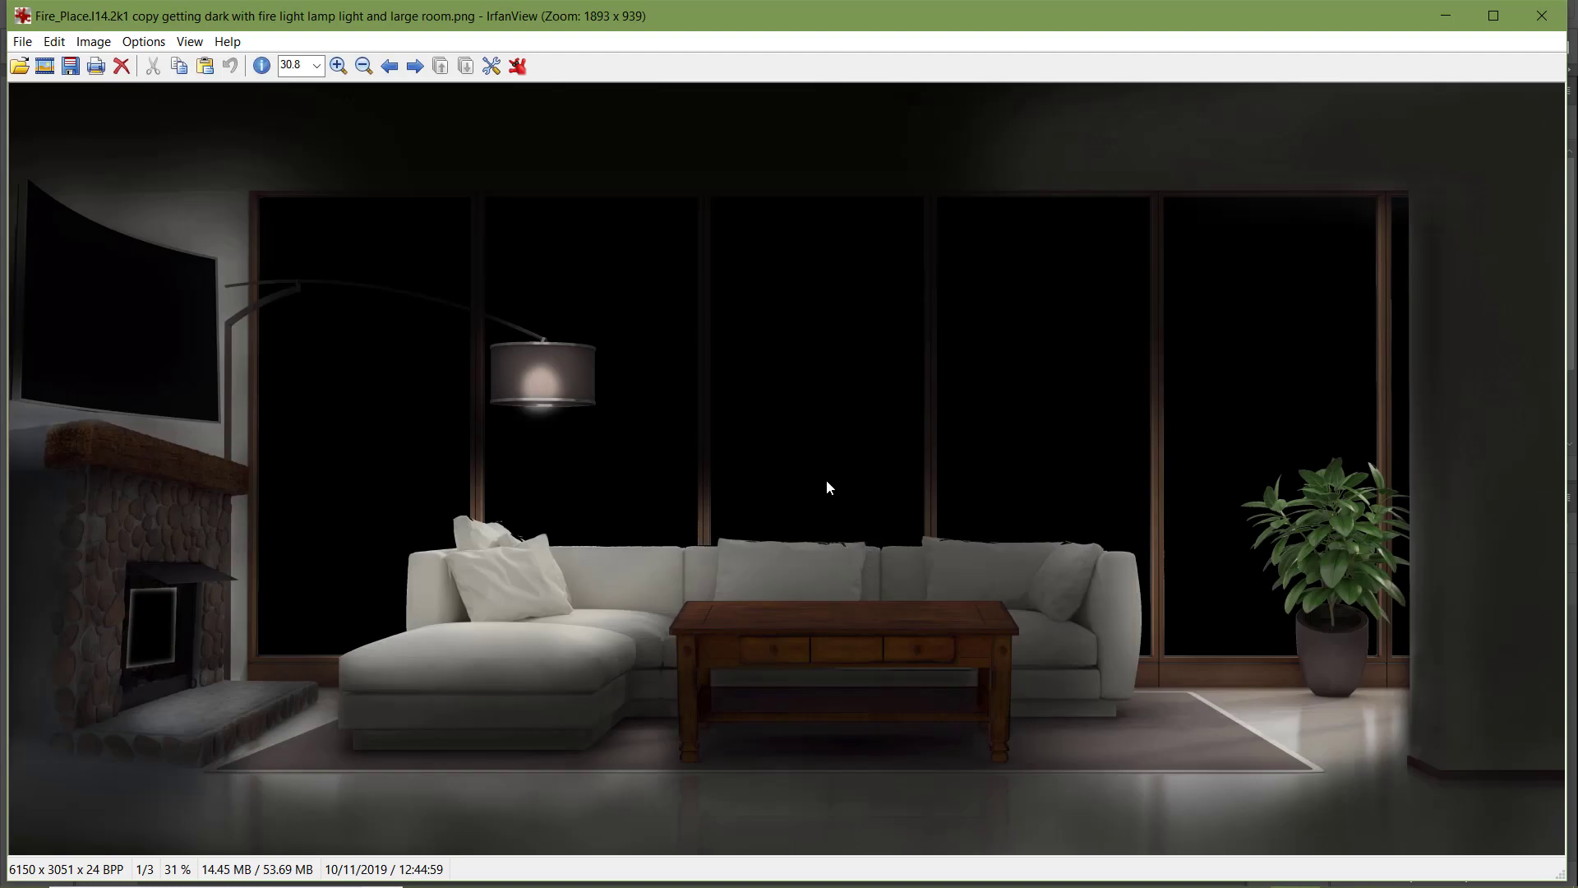
key(Right)
key(Right)
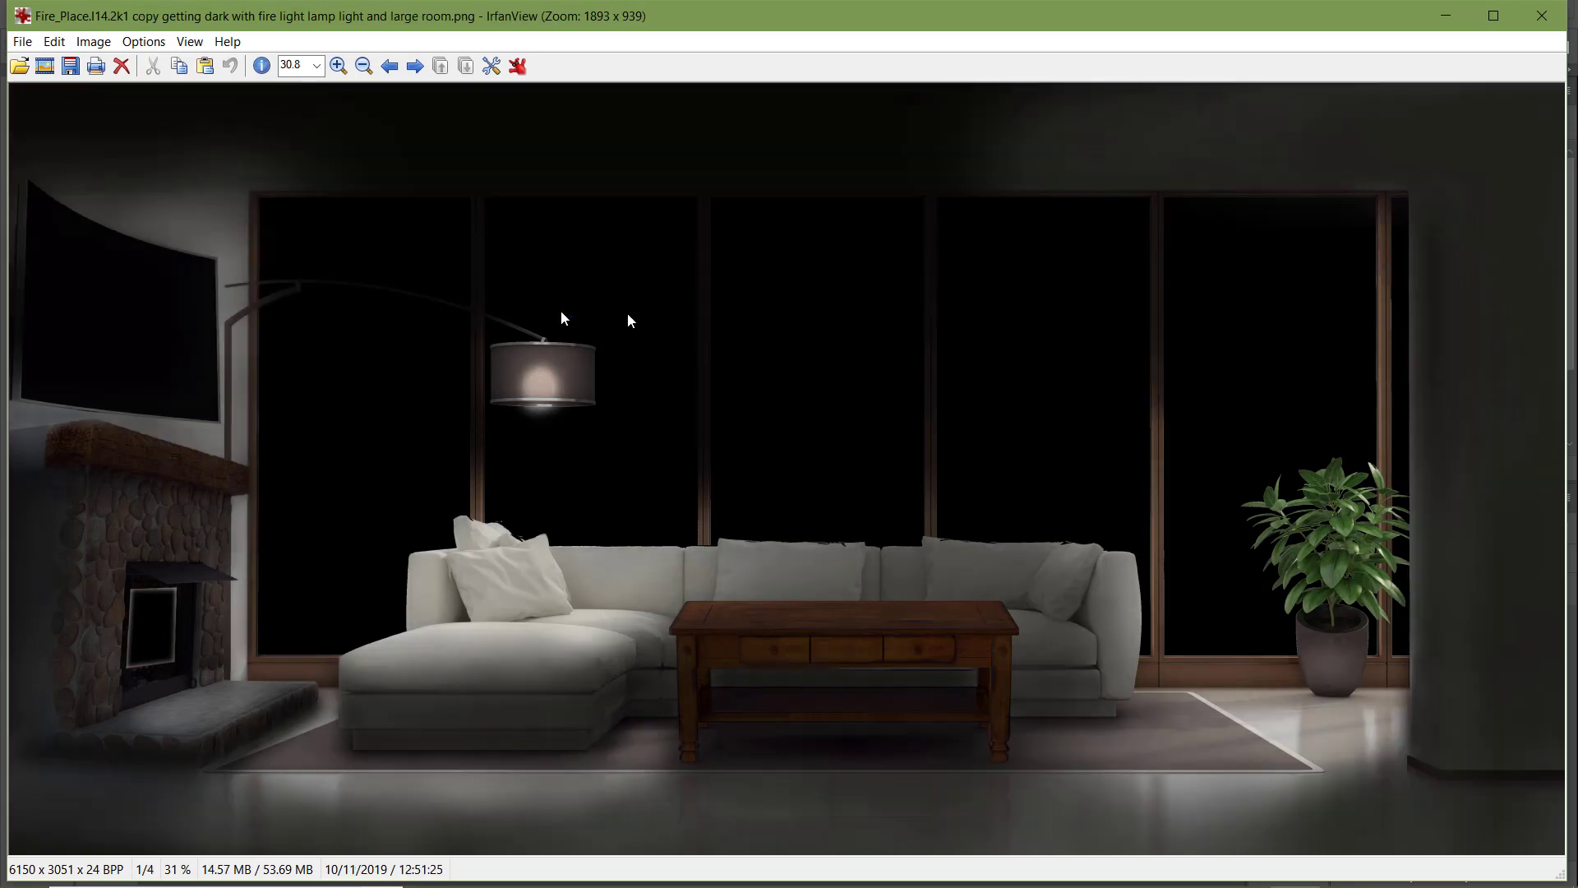
key(Left)
key(Right)
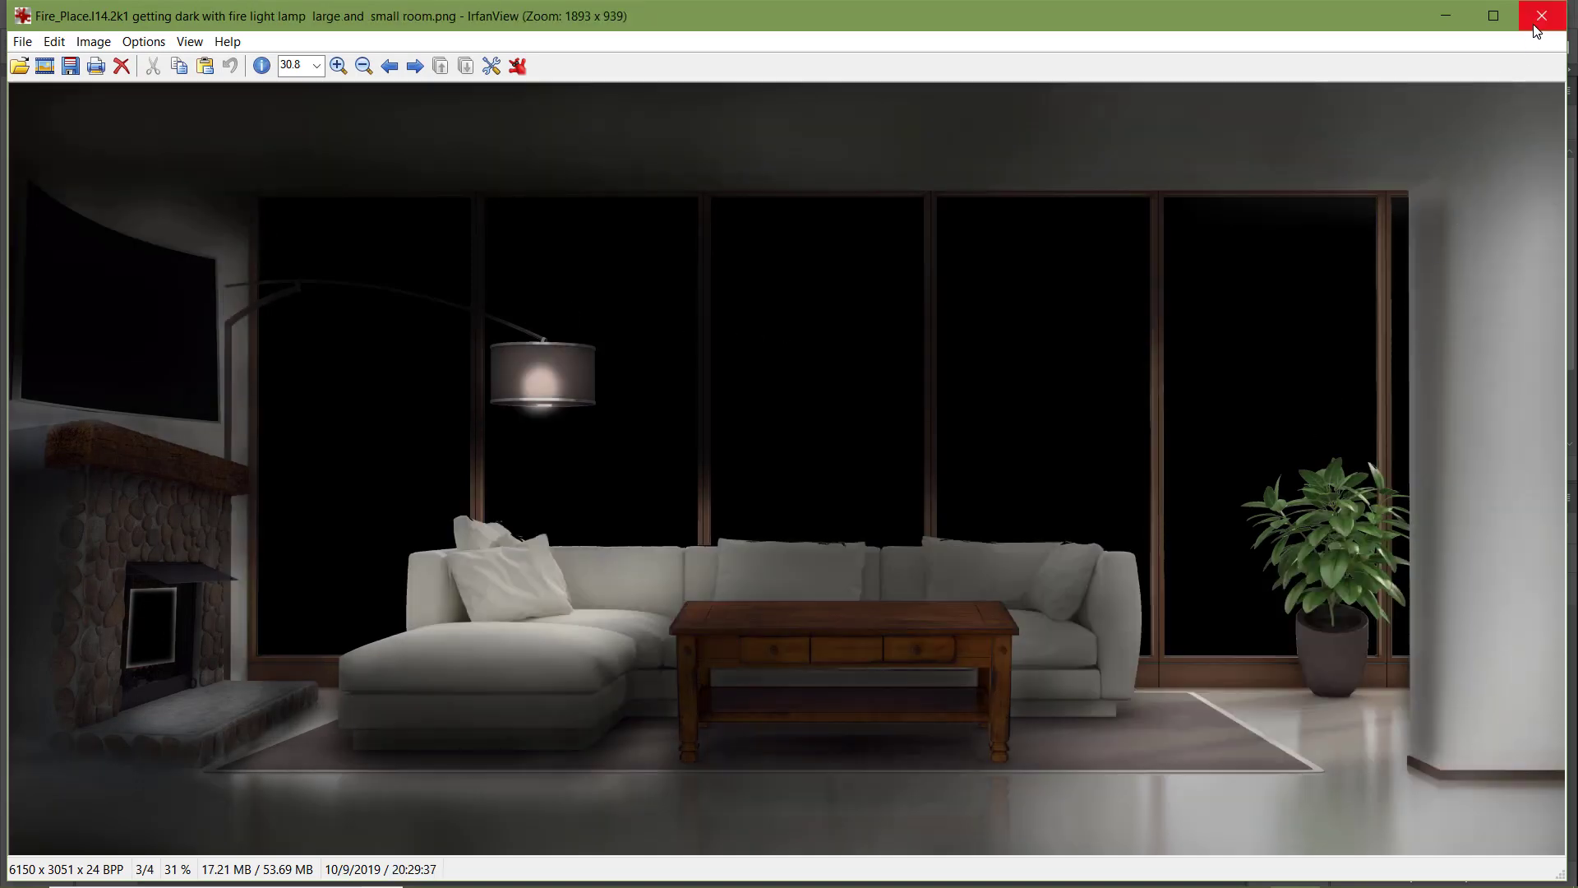
click(1539, 21)
Return to Photoshop and review the daytime, lamp-light, large-room, "Dim lamp light night" and small-room documents
click(445, 86)
click(310, 87)
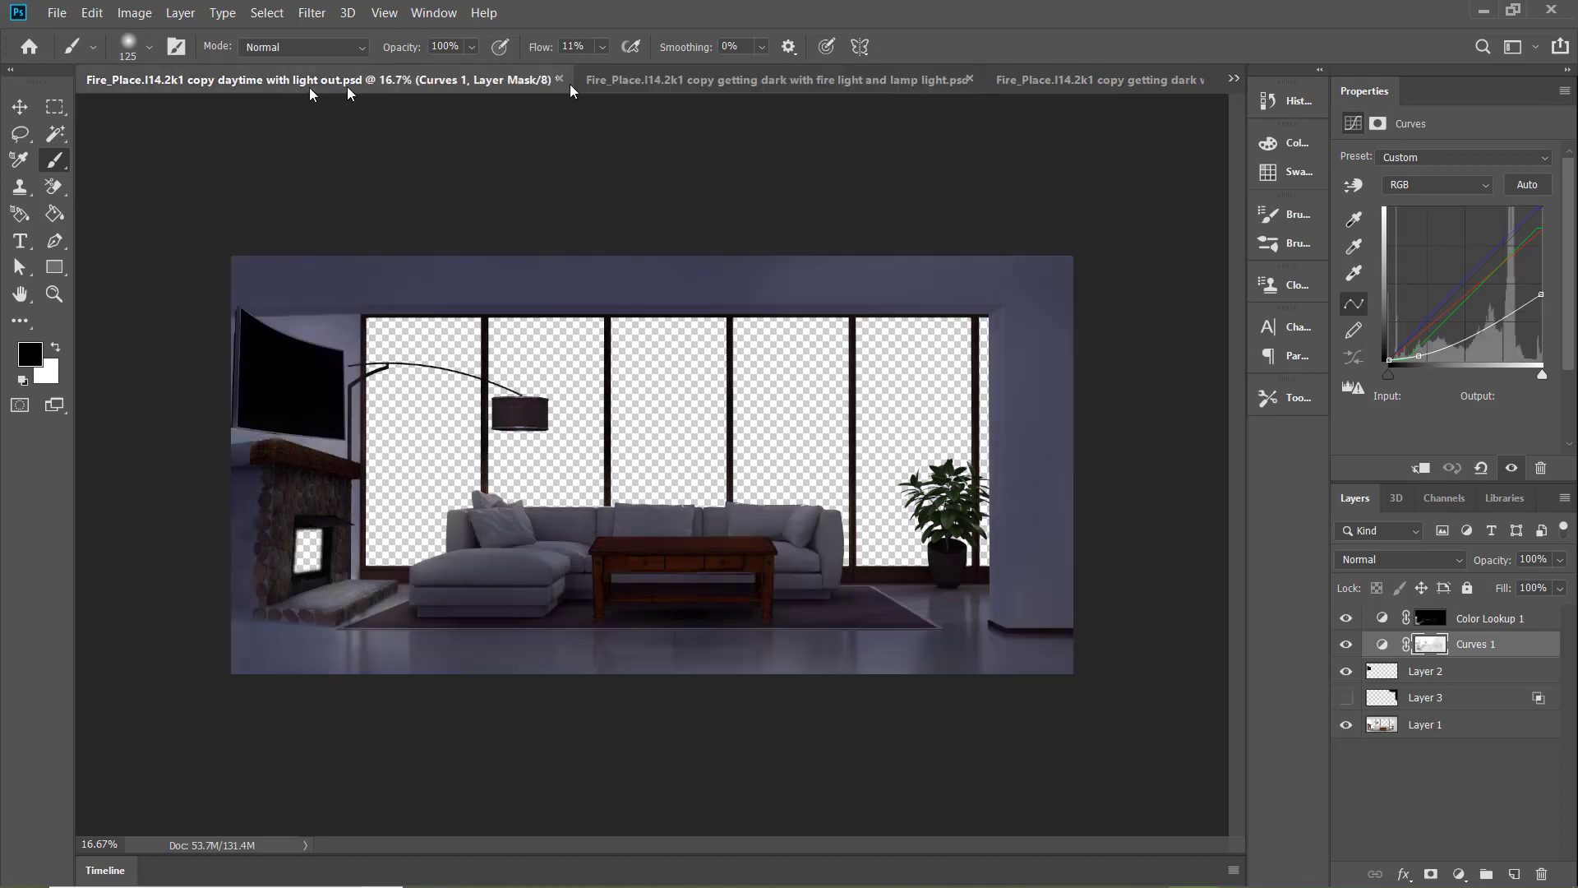
click(887, 89)
click(1103, 83)
click(1233, 80)
click(1257, 138)
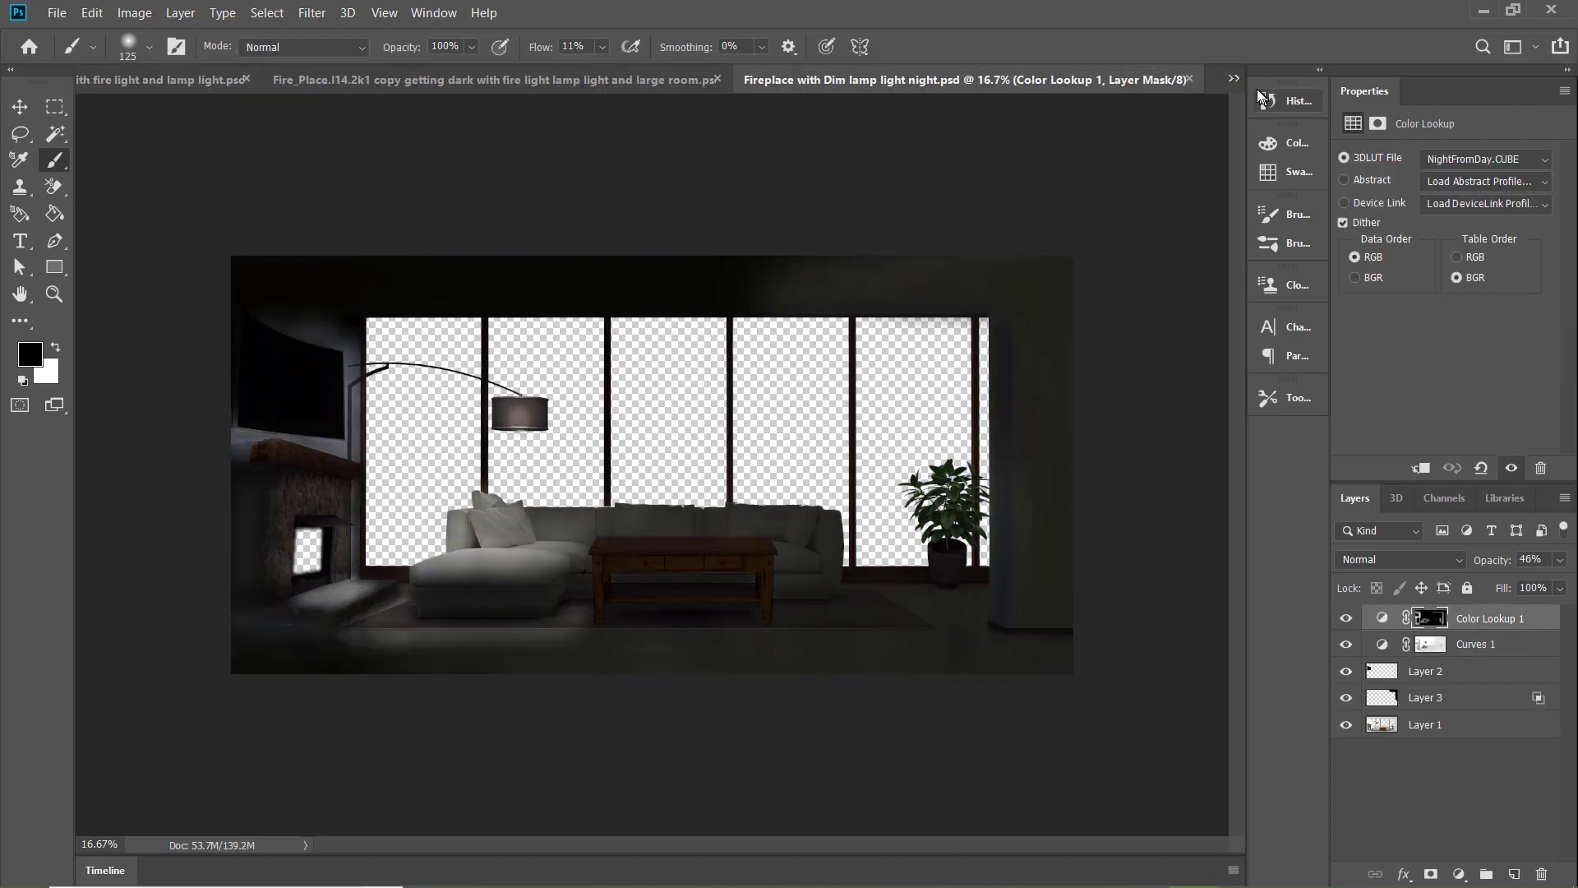
click(1233, 79)
click(1205, 155)
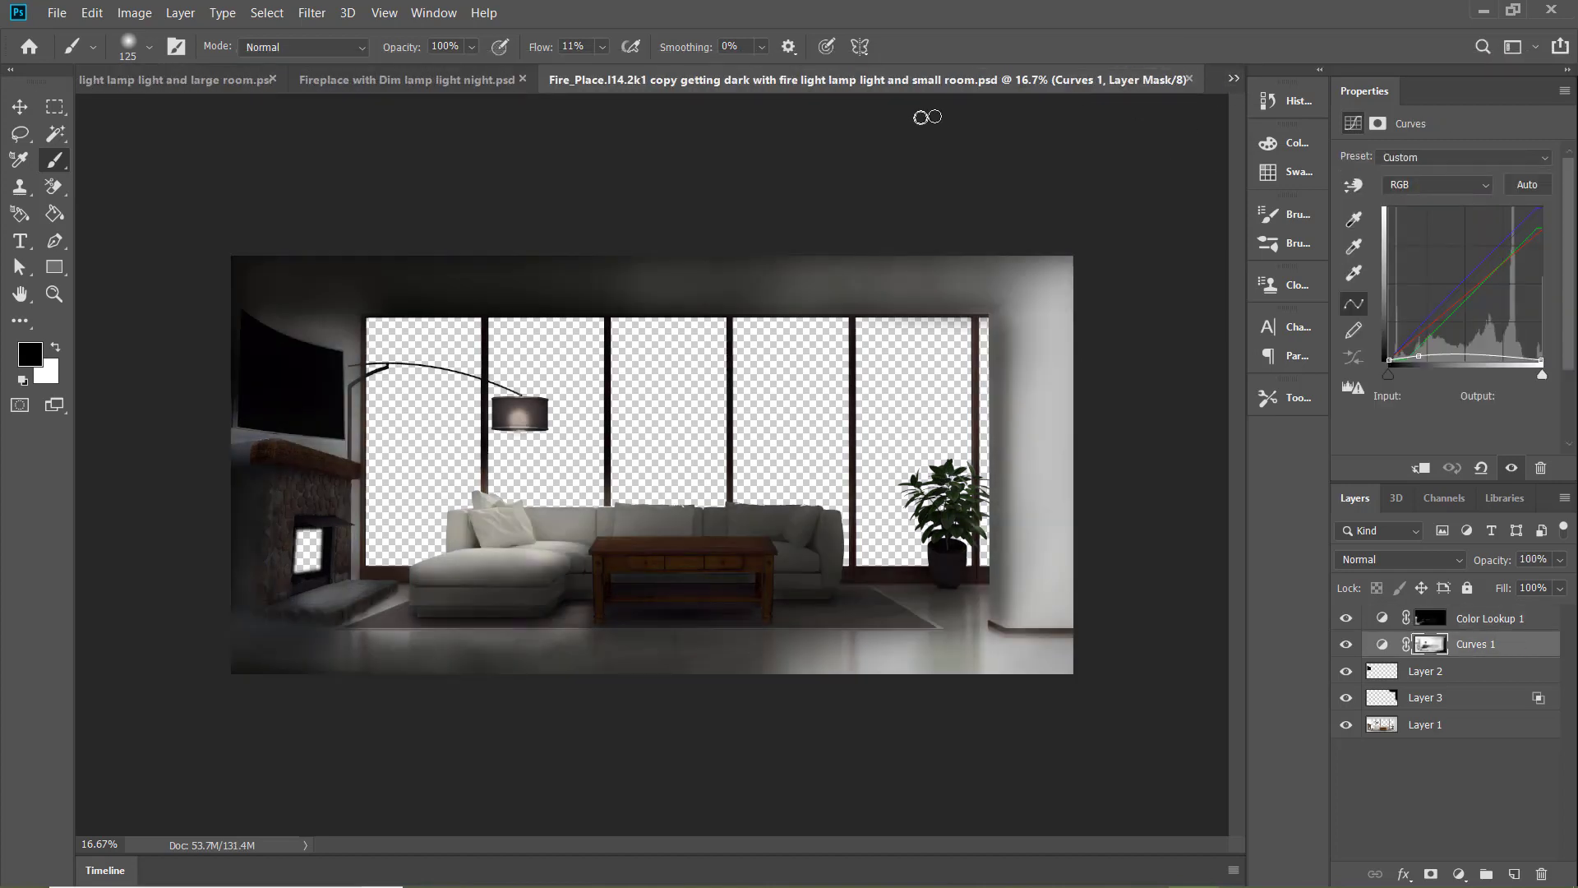
click(394, 82)
click(490, 84)
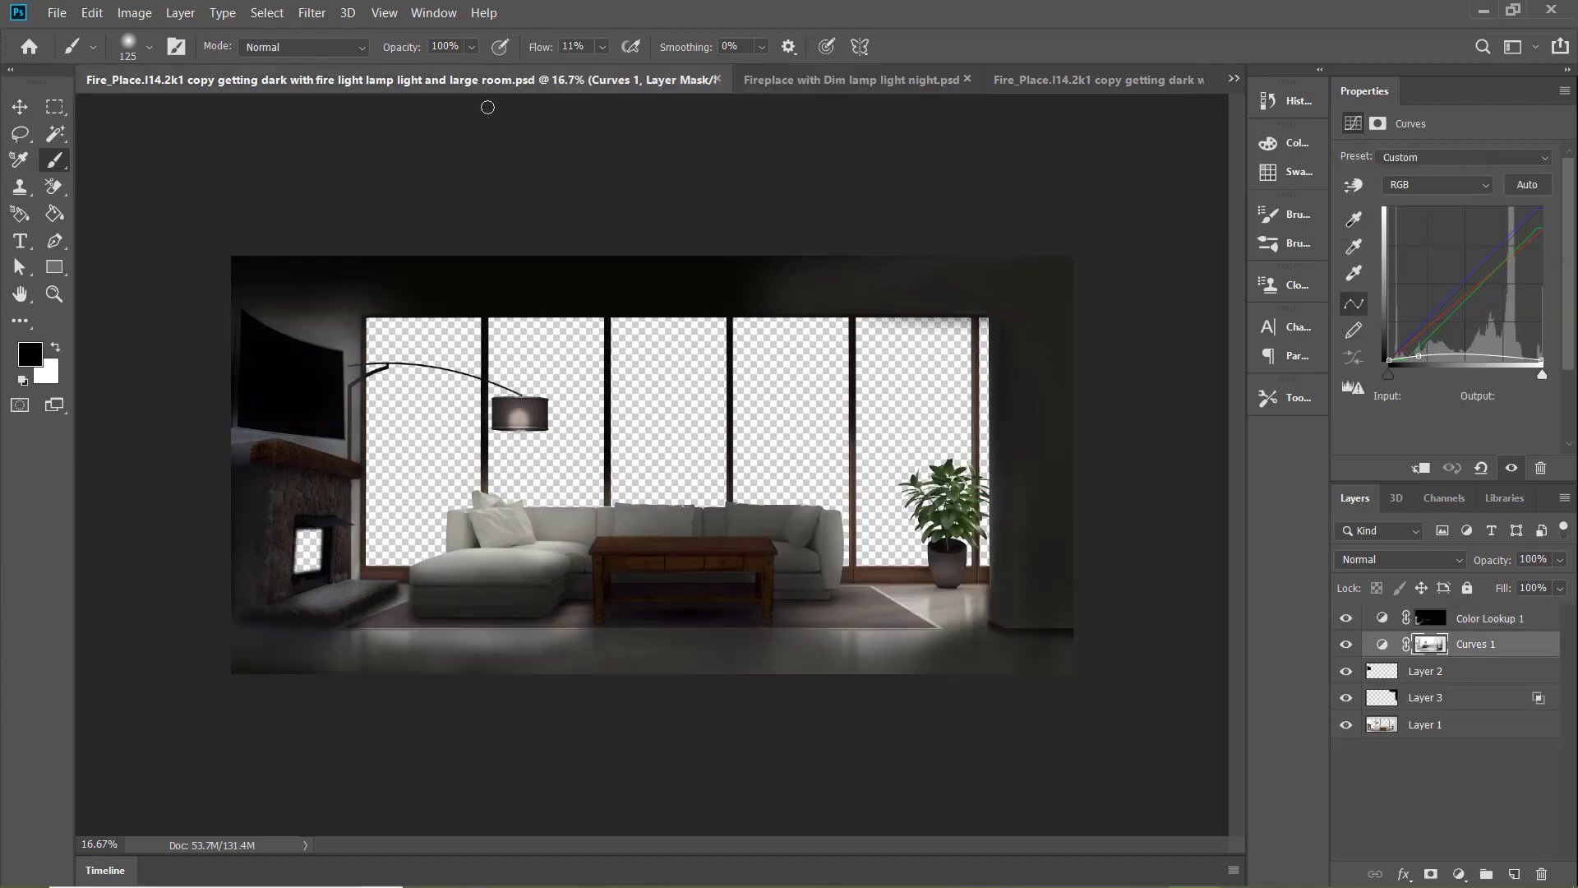
click(1099, 82)
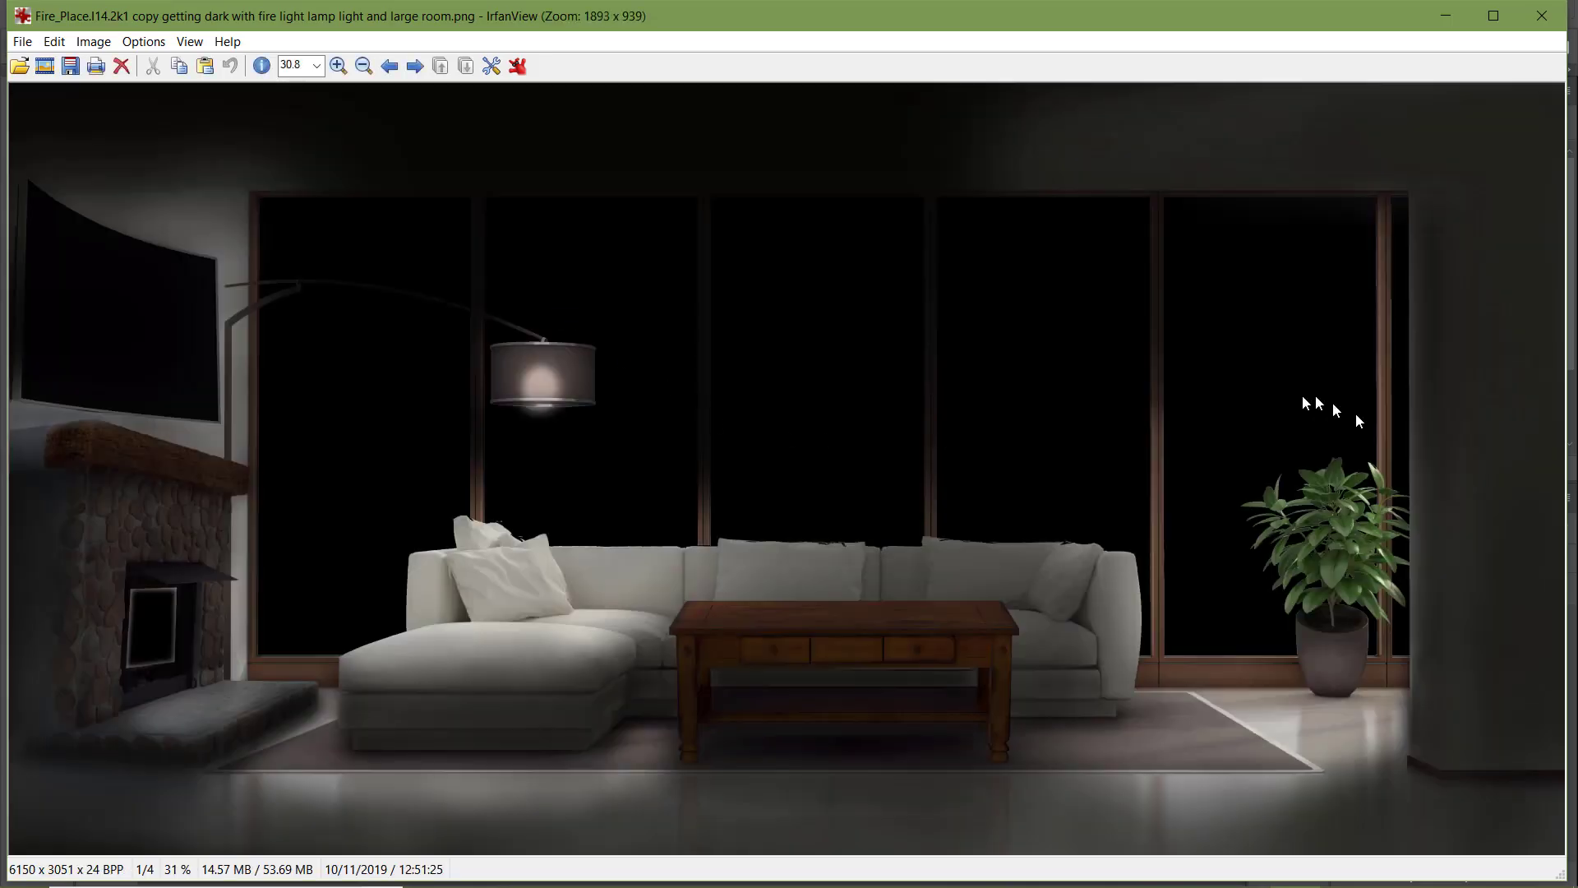
Compare the large-room lamp-light PNG with the large-and-small-room lamp PNG in IrfanView again
key(Right)
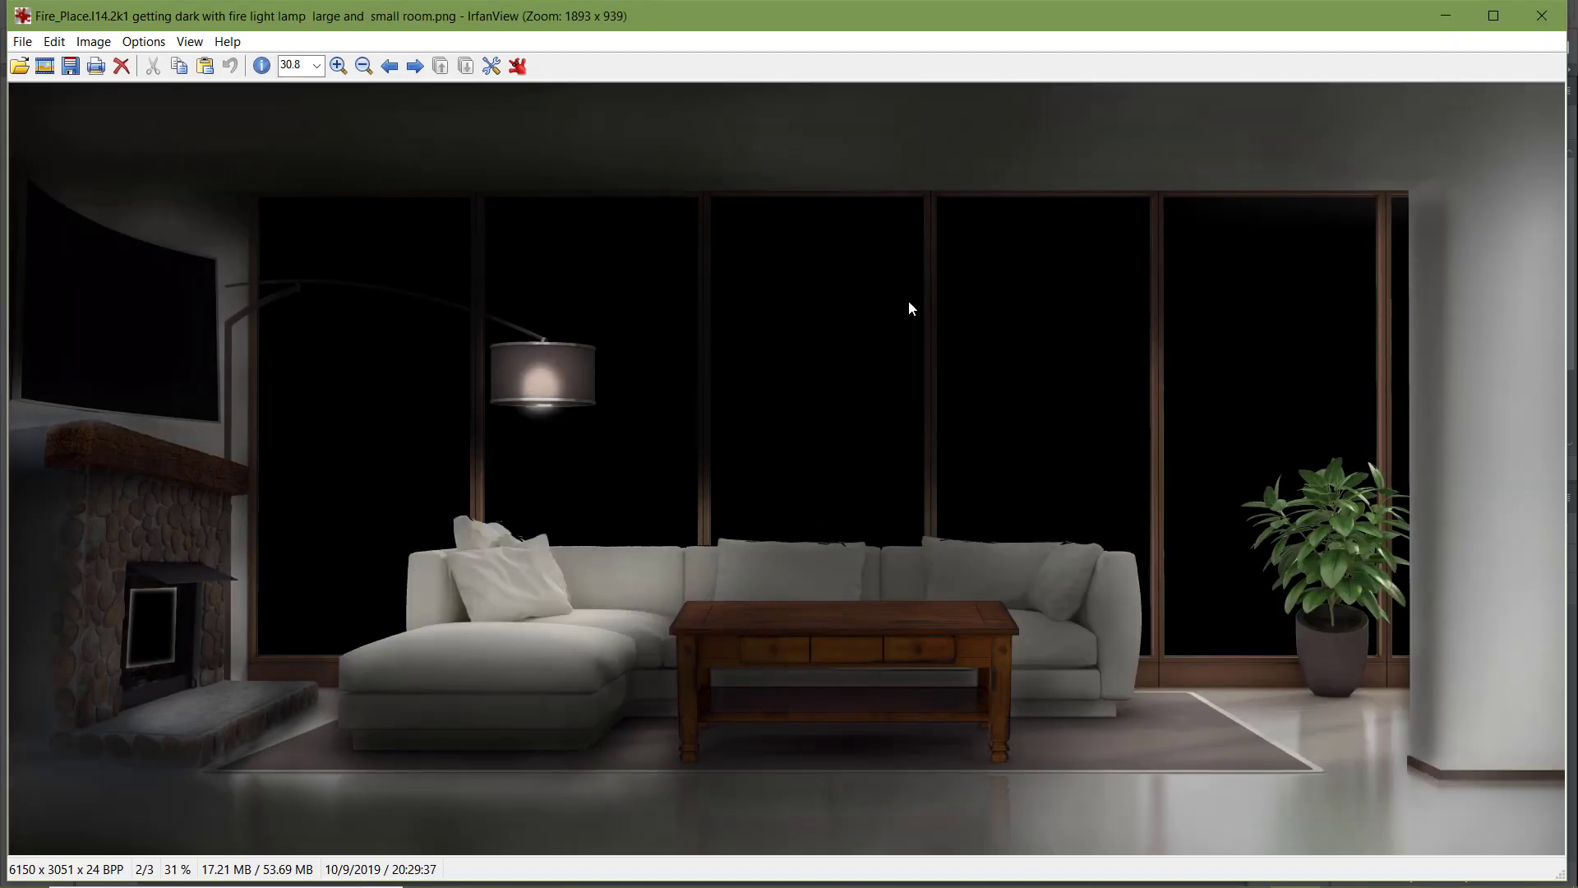
click(1550, 18)
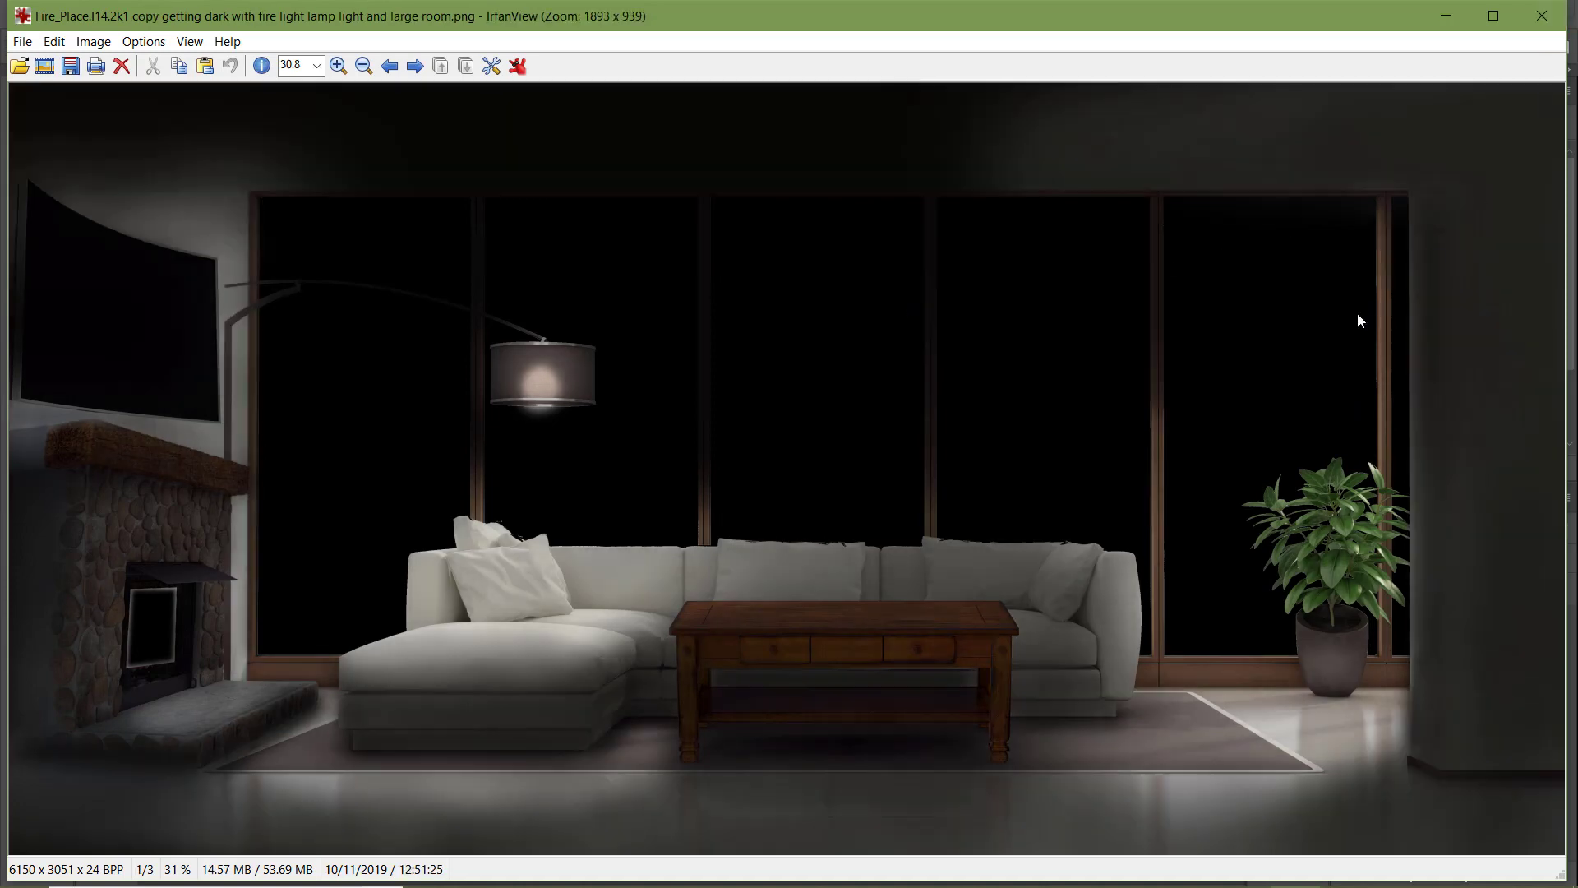
key(Right)
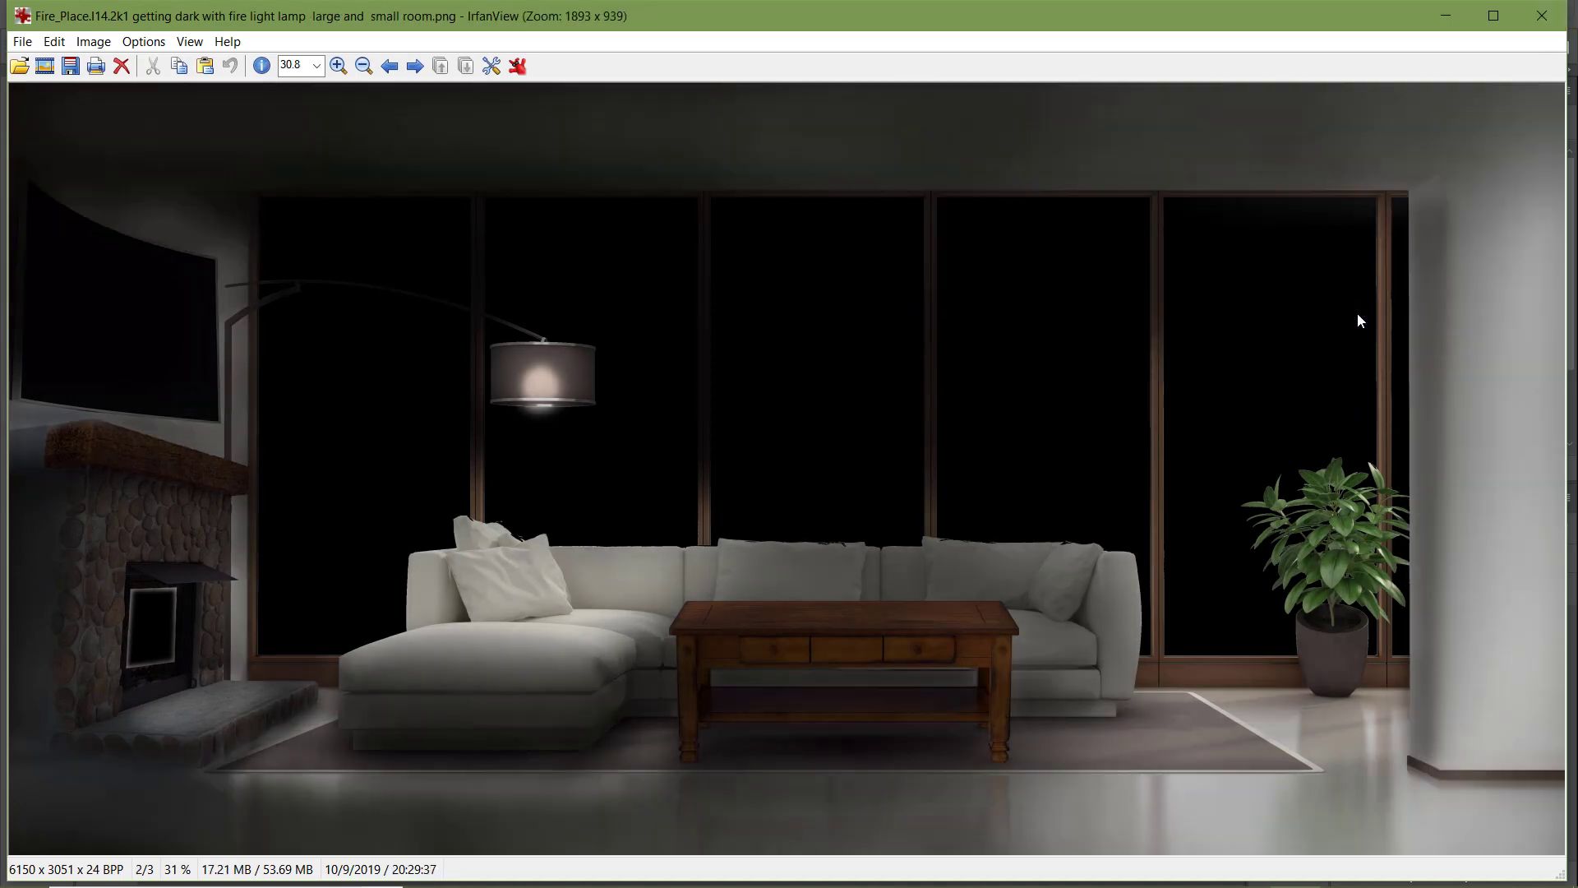
key(Right)
key(Left)
key(Right)
click(1539, 18)
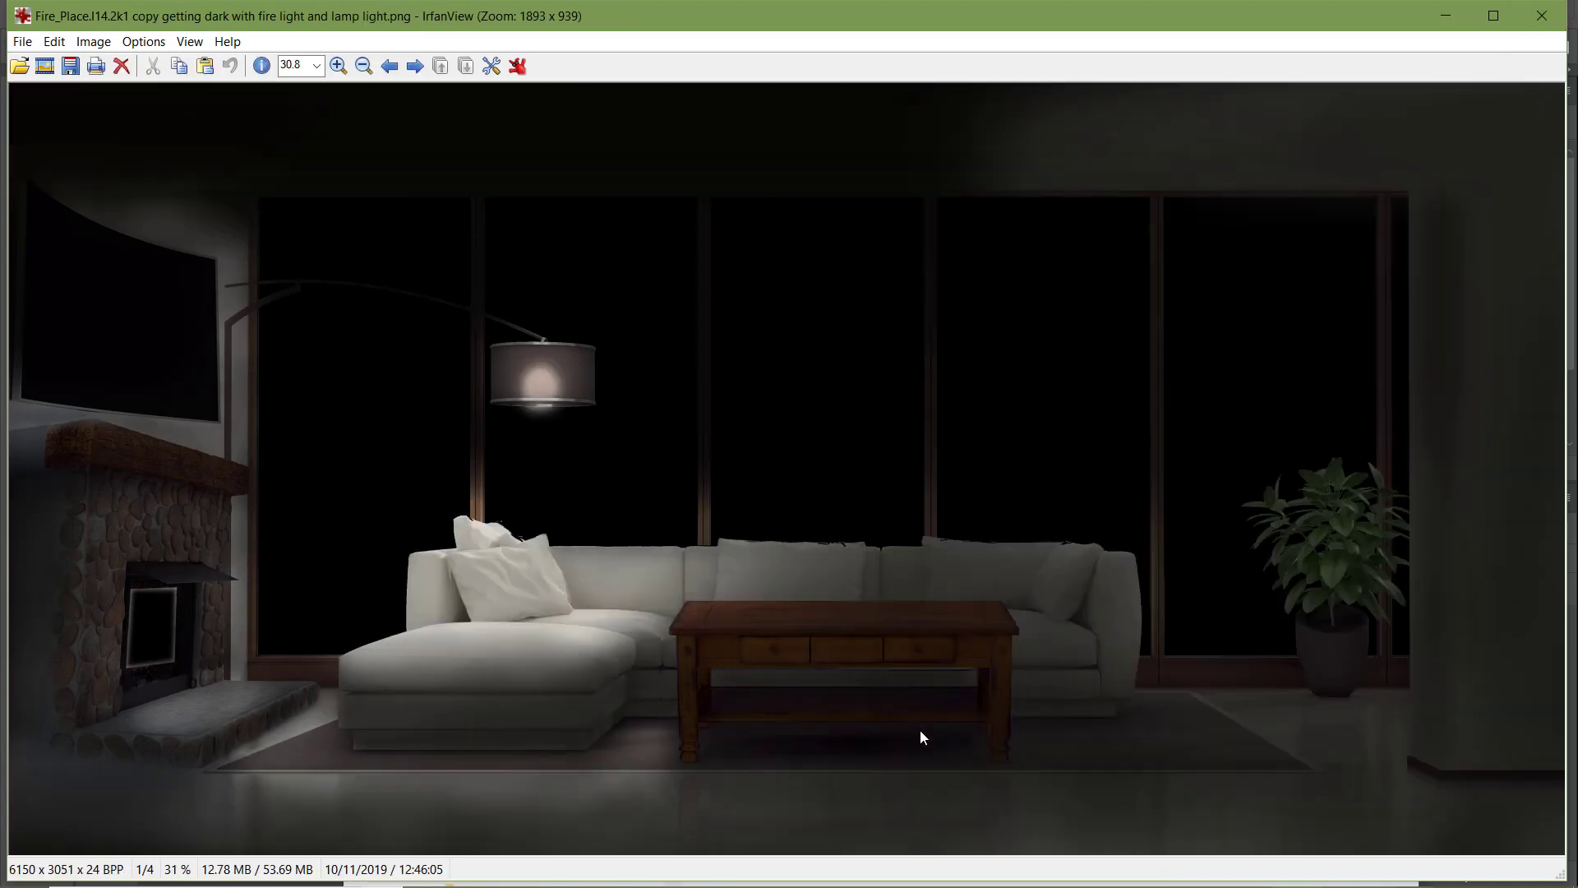
Examine the exported PNGs from "fire light and lamp light" through to "Fireplace with Dim lamp light night"
key(Right)
key(Right)
key(Right)
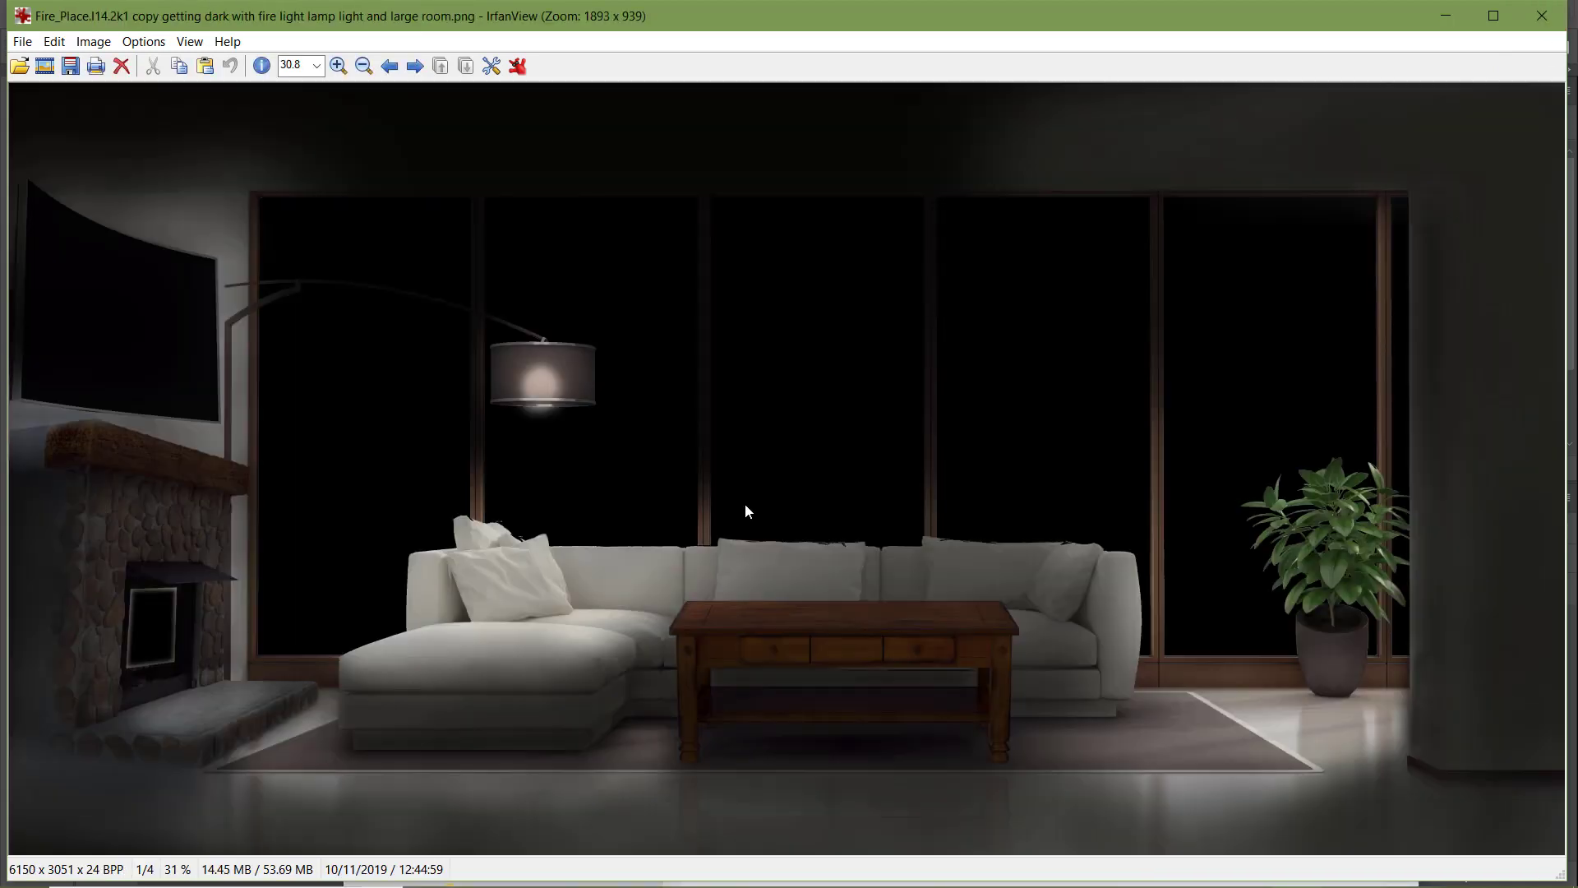
key(Right)
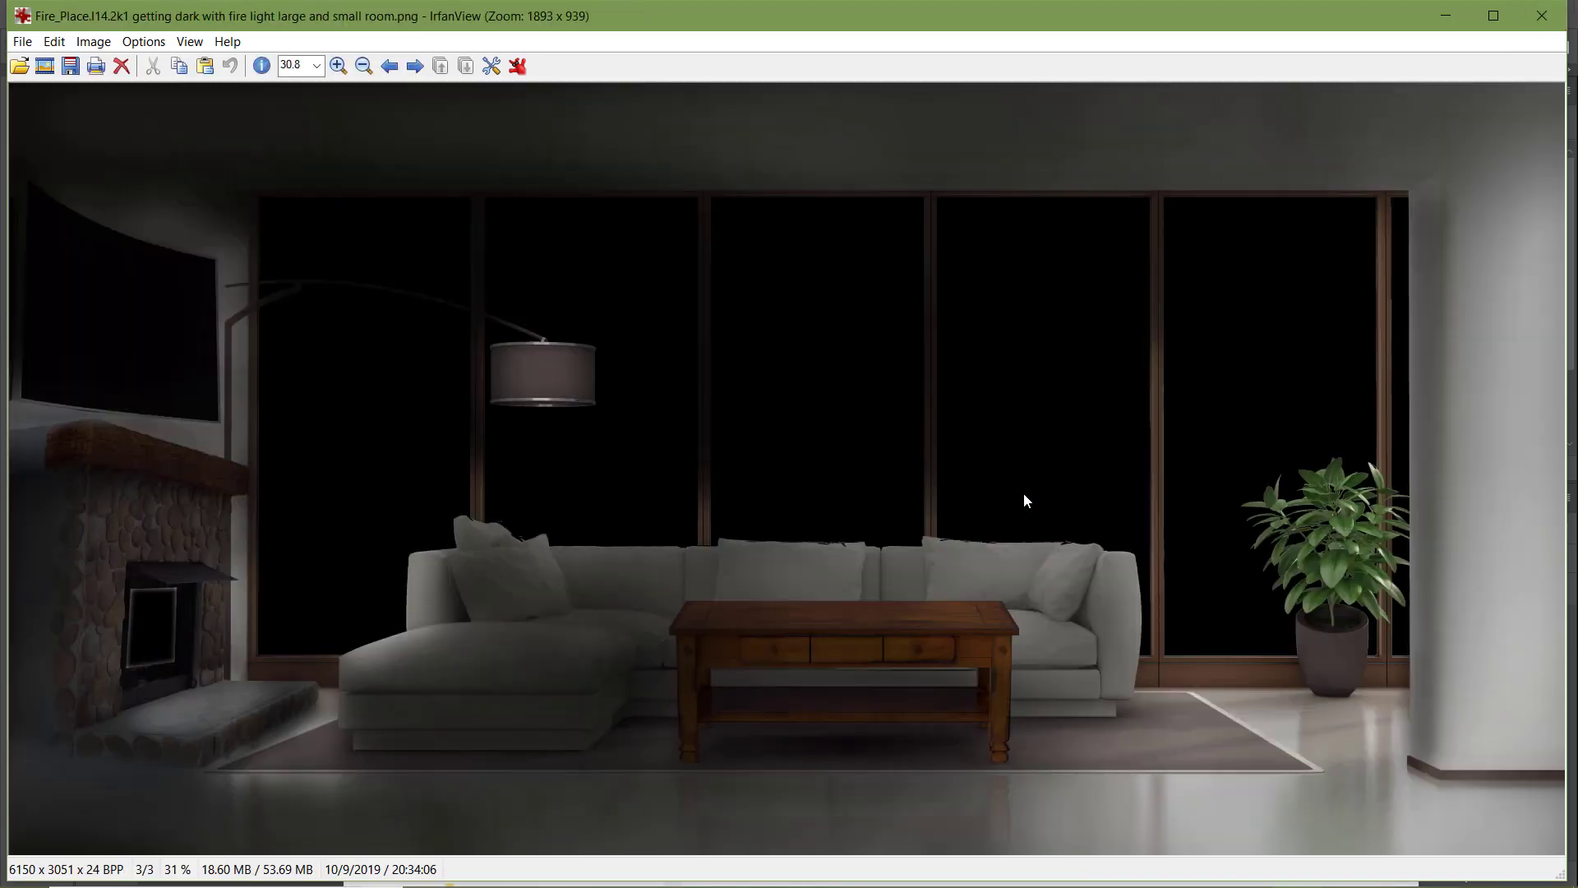
Compare the "fire light large and small room" PNG with the two lamp-light PNGs for the larger rooms
key(Right)
key(Right)
key(Right)
key(Left)
key(Left)
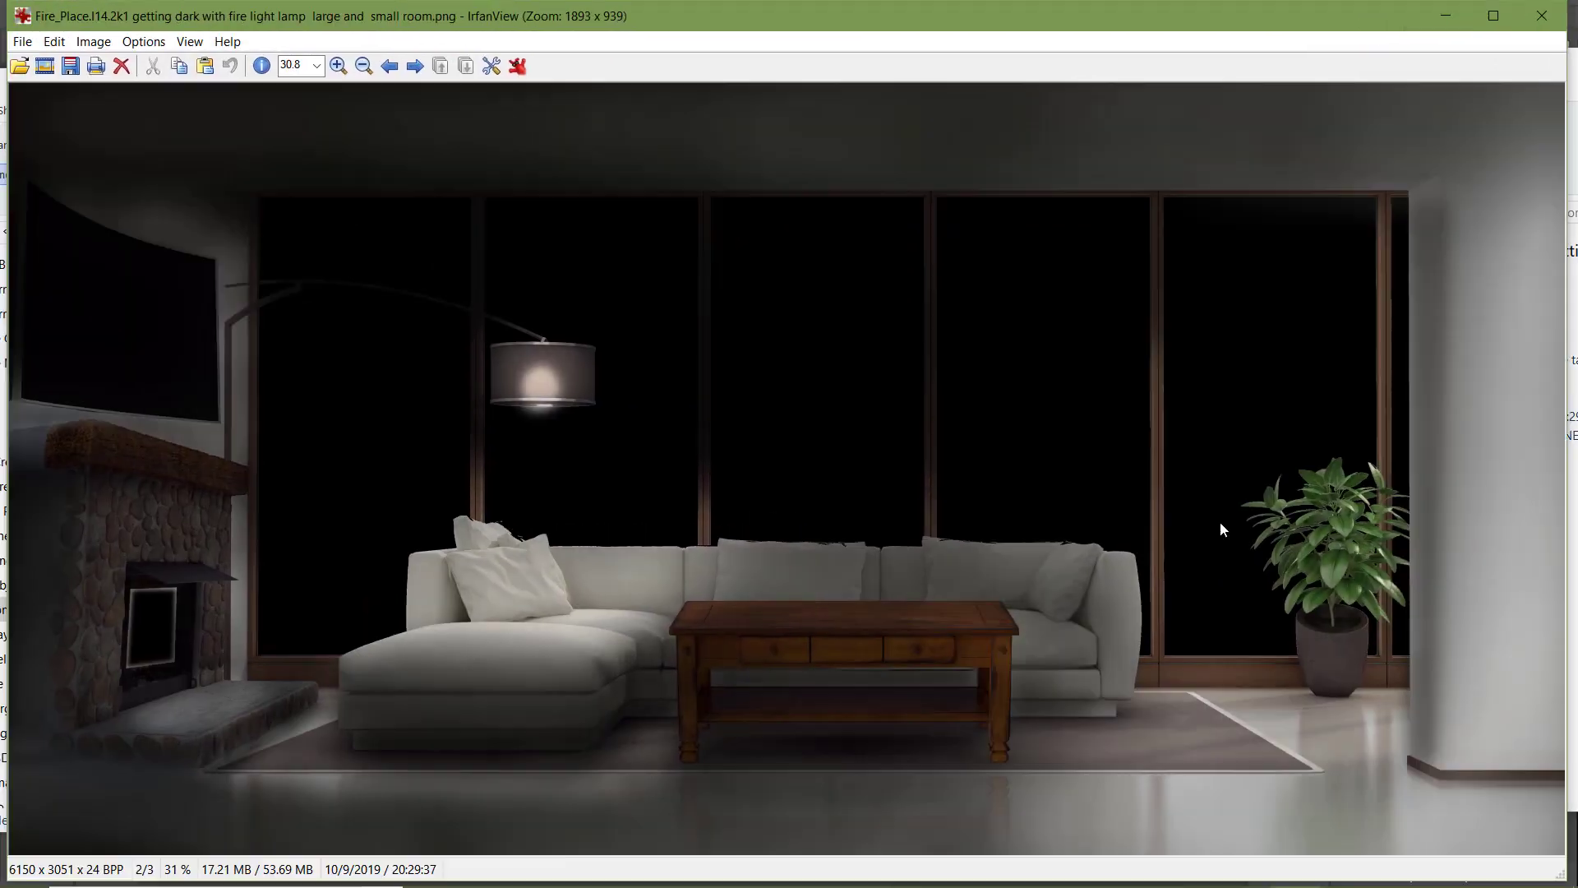
key(Left)
key(Left)
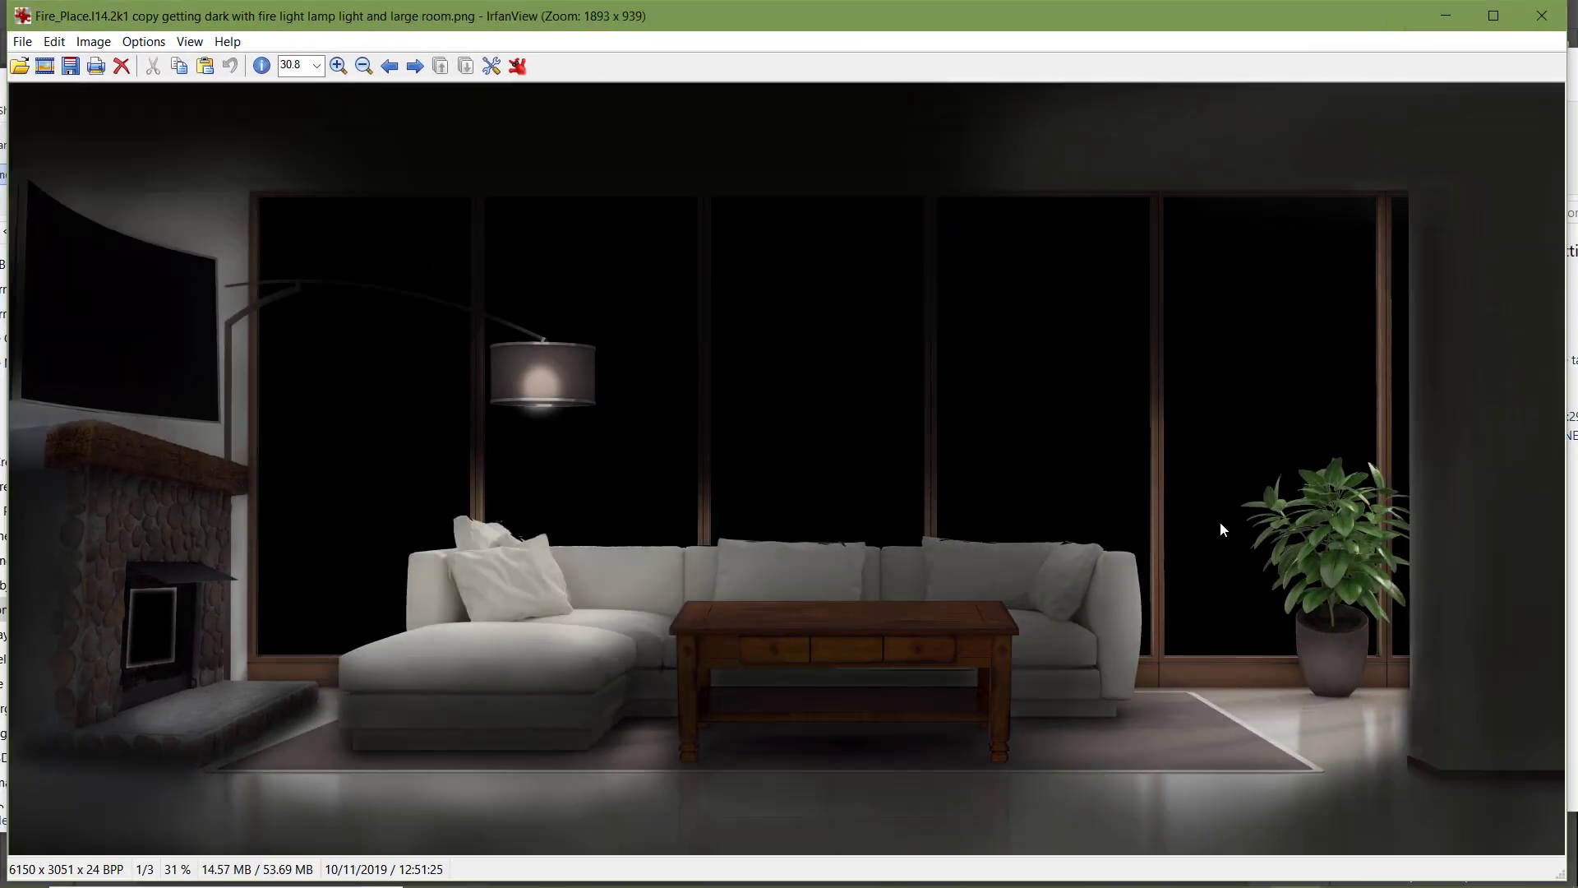
key(Right)
key(Right)
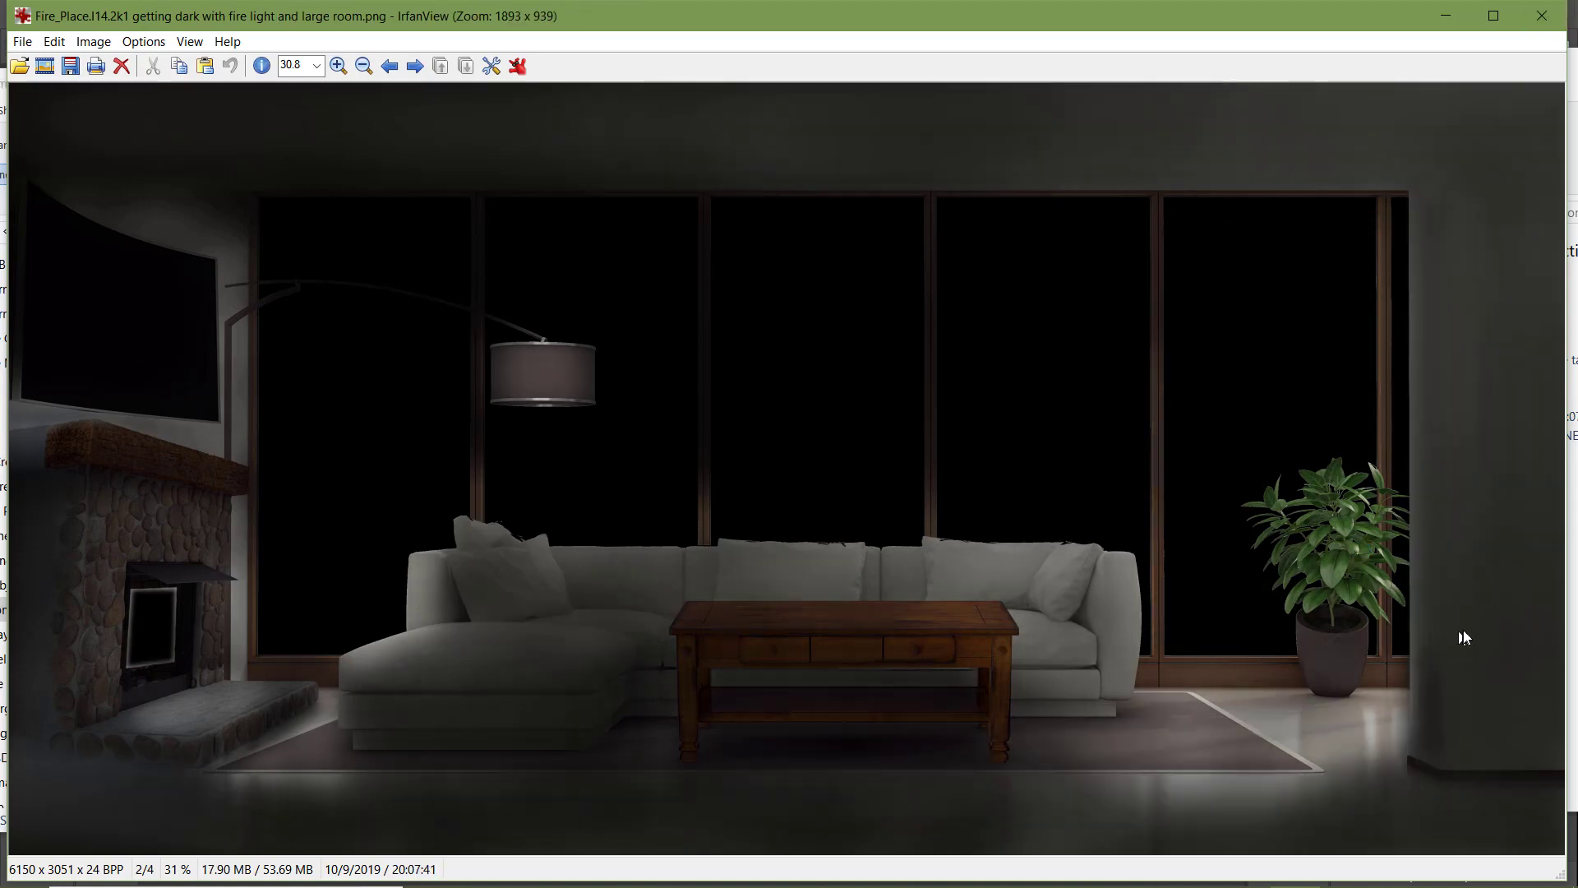
Check the "fire light and large room" PNG against the lamp-lit and fire-light large-and-small-room exports
key(Right)
key(Right)
key(Left)
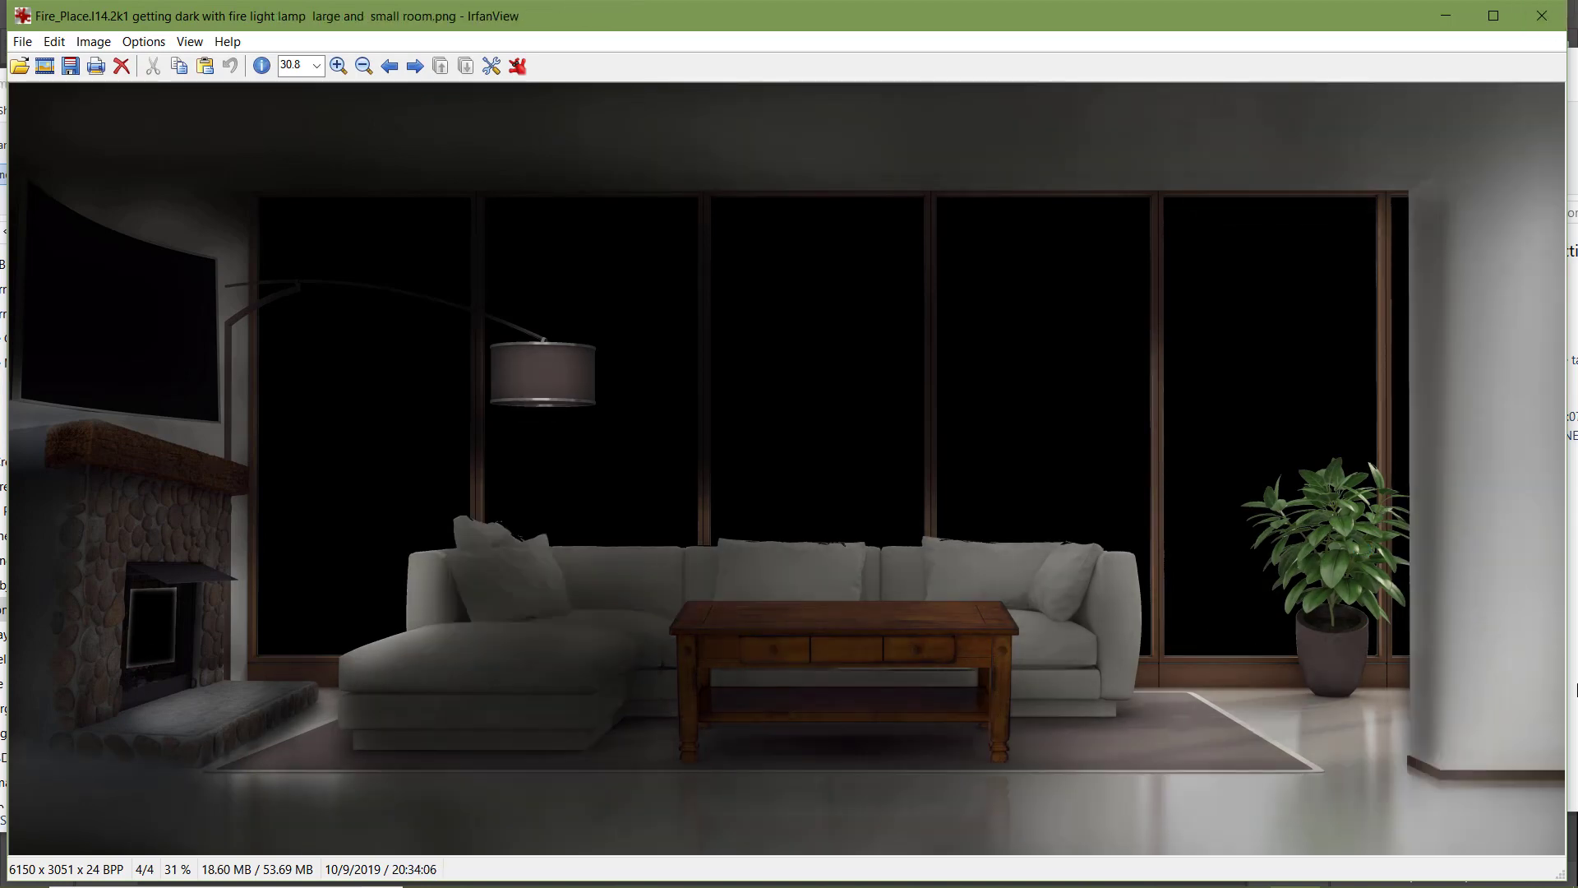
key(Left)
key(Left)
key(Right)
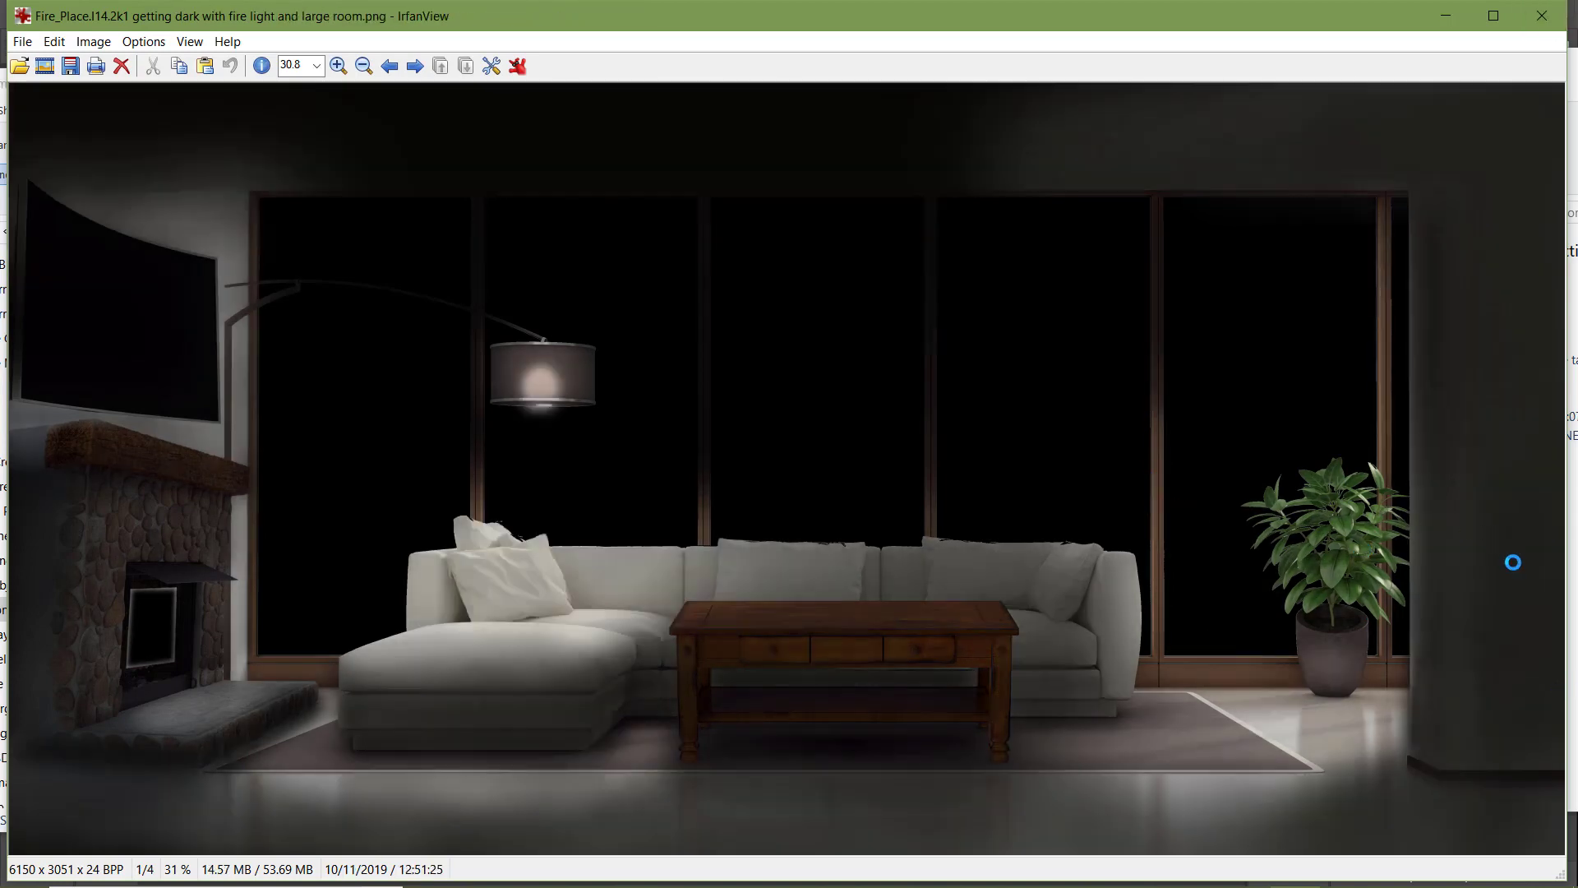
Compare the "fire light and large room" PNG with the "fire light large and small room" and lamp-lit large-room exports
key(Right)
key(Right)
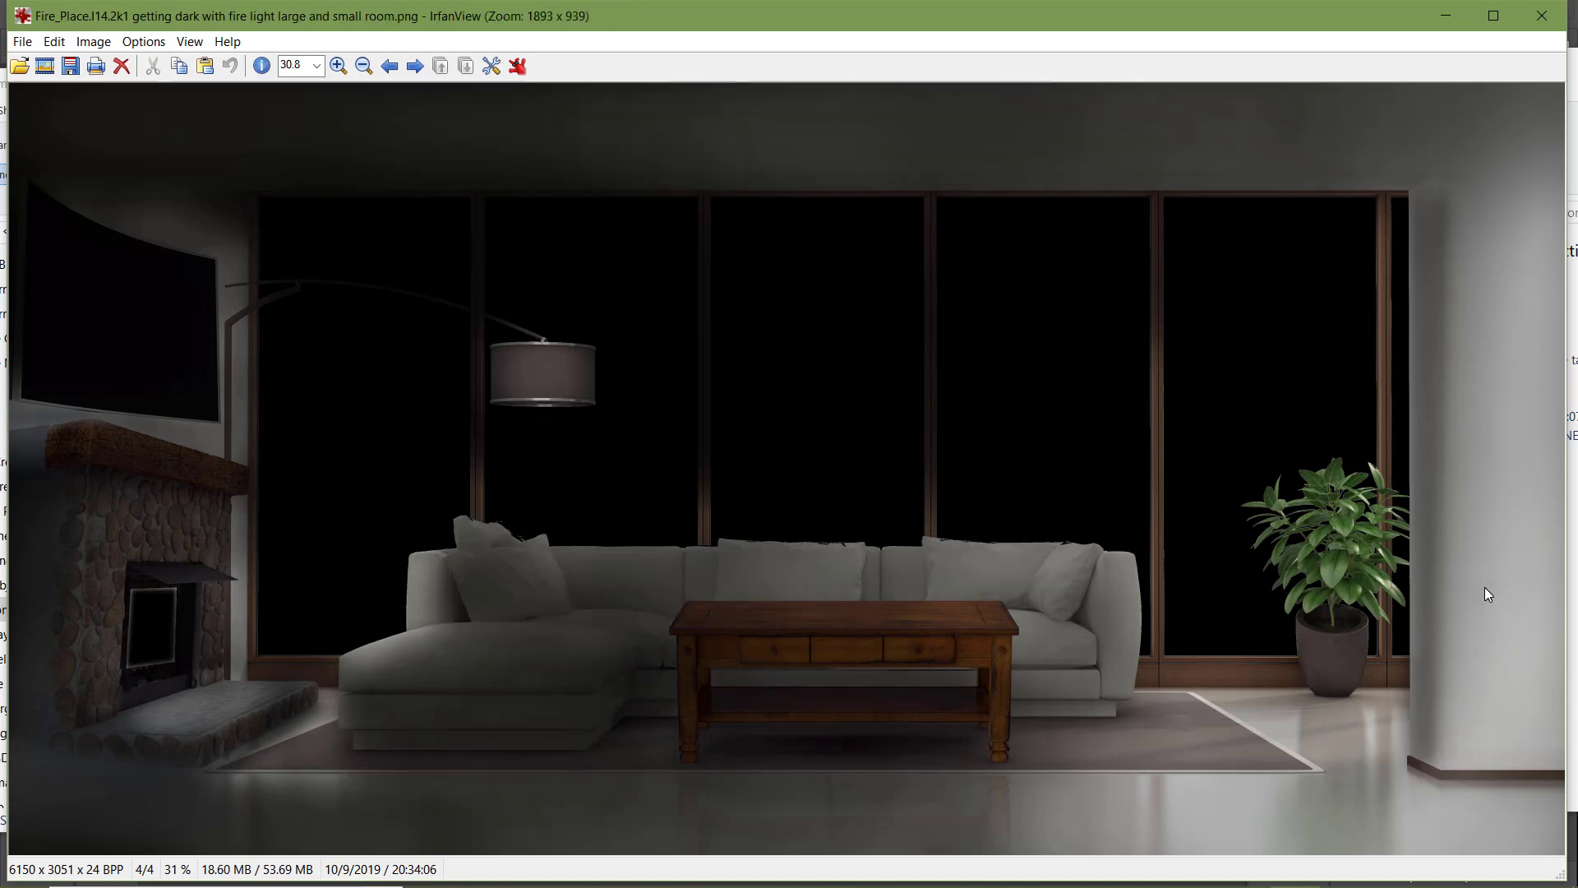
key(Left)
key(Left)
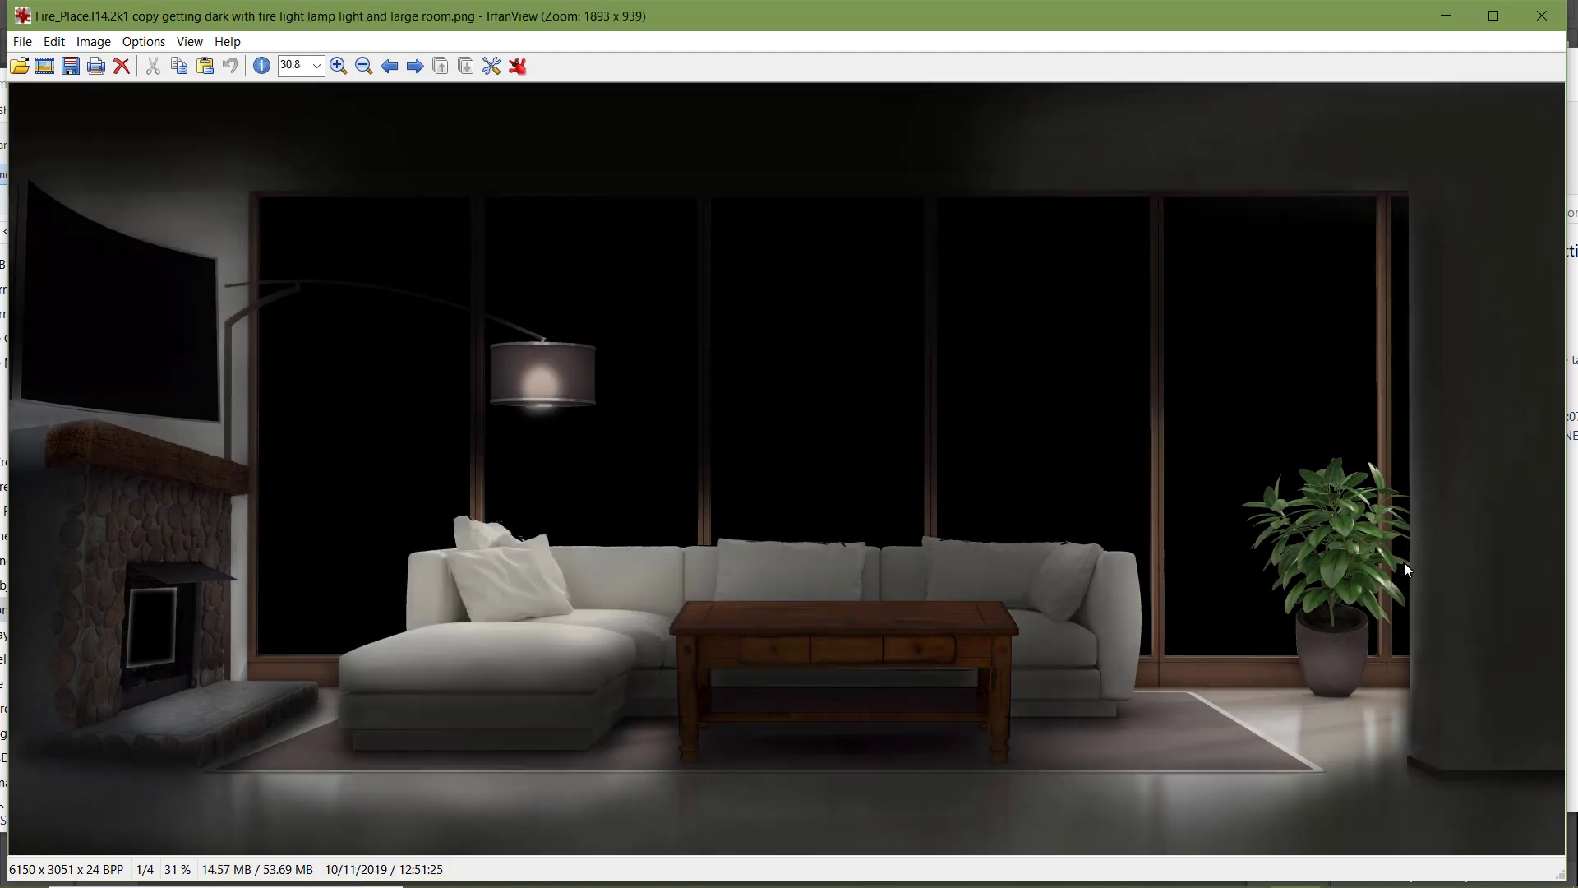
click(1540, 17)
Compare the "Fireplace with Dim lamp light night" PNG with the "getting dark with fire light" export
key(Right)
key(Right)
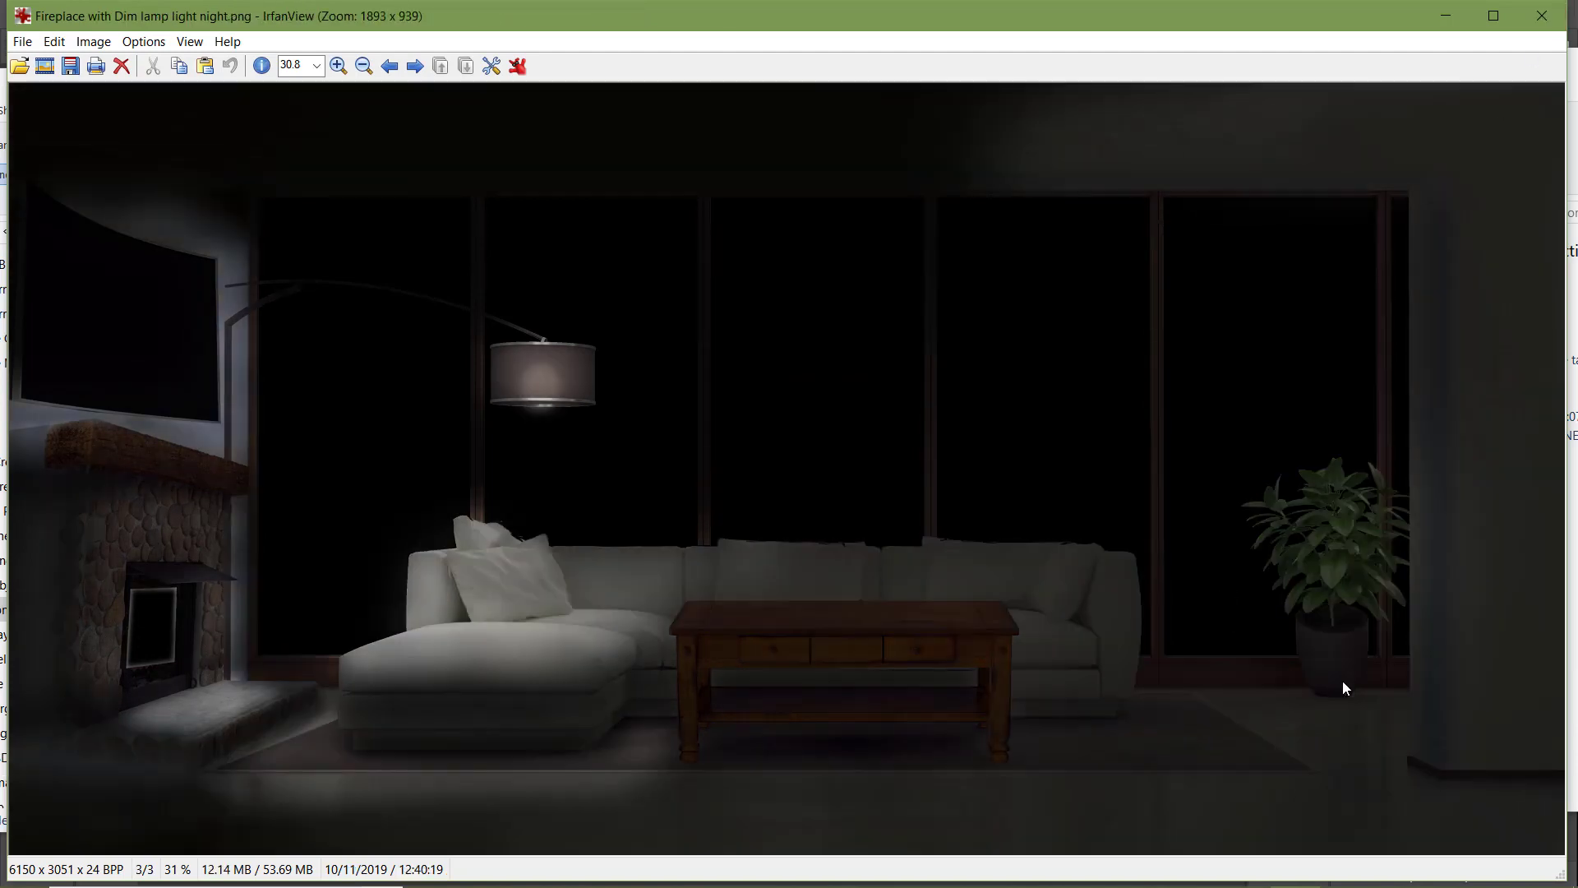
key(Left)
key(Left)
key(Right)
key(Right)
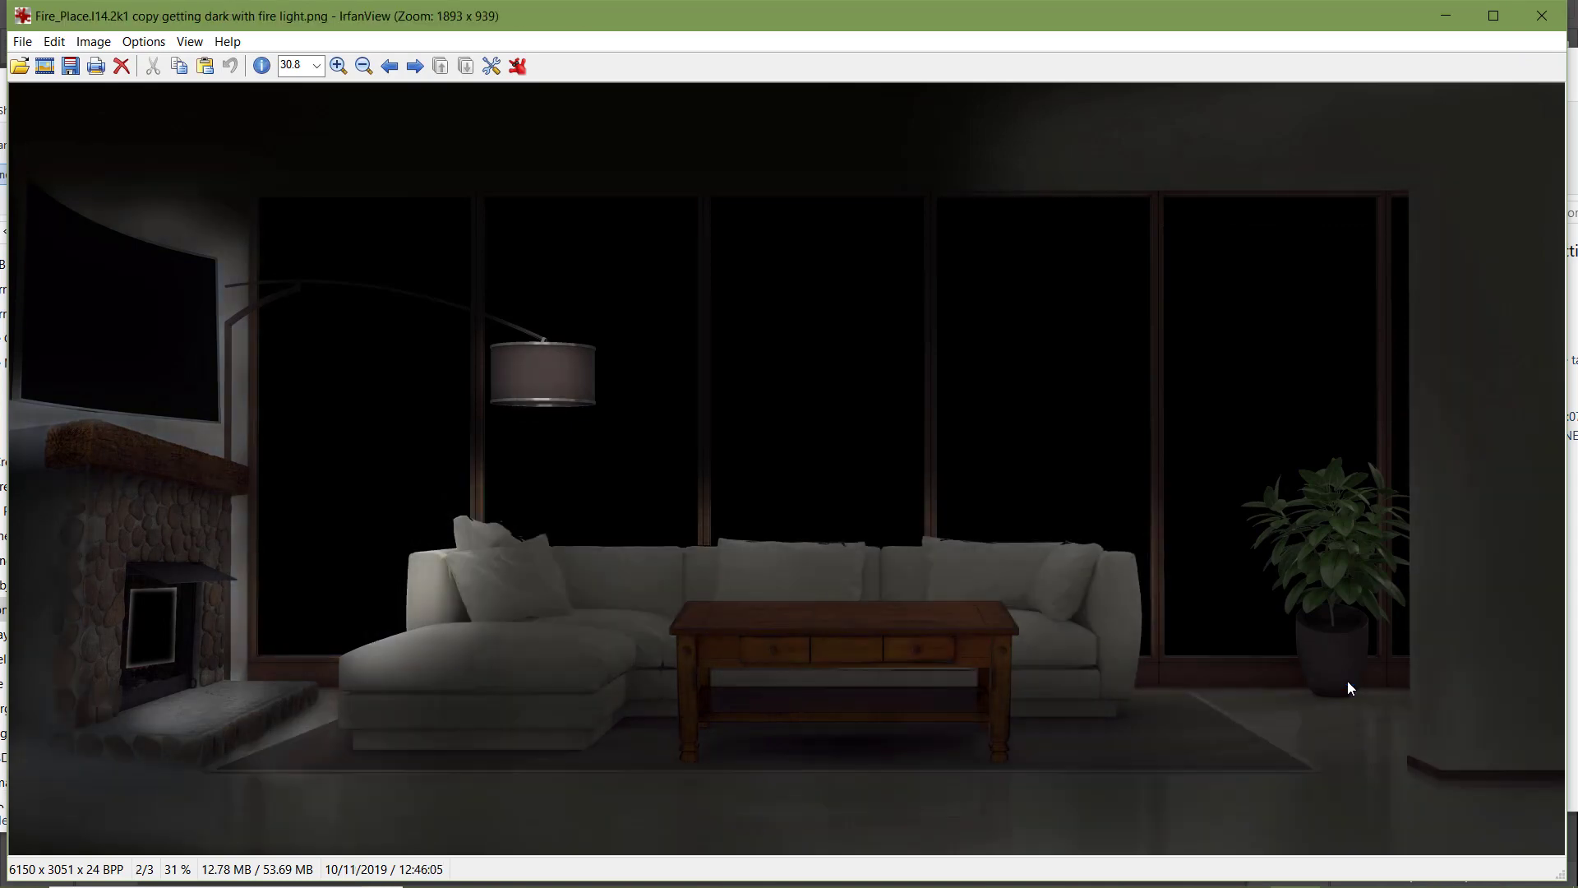
Check the "fire light lamp large and small room" PNG against "fire light and small room", and close the image viewer
key(Left)
key(Left)
key(Right)
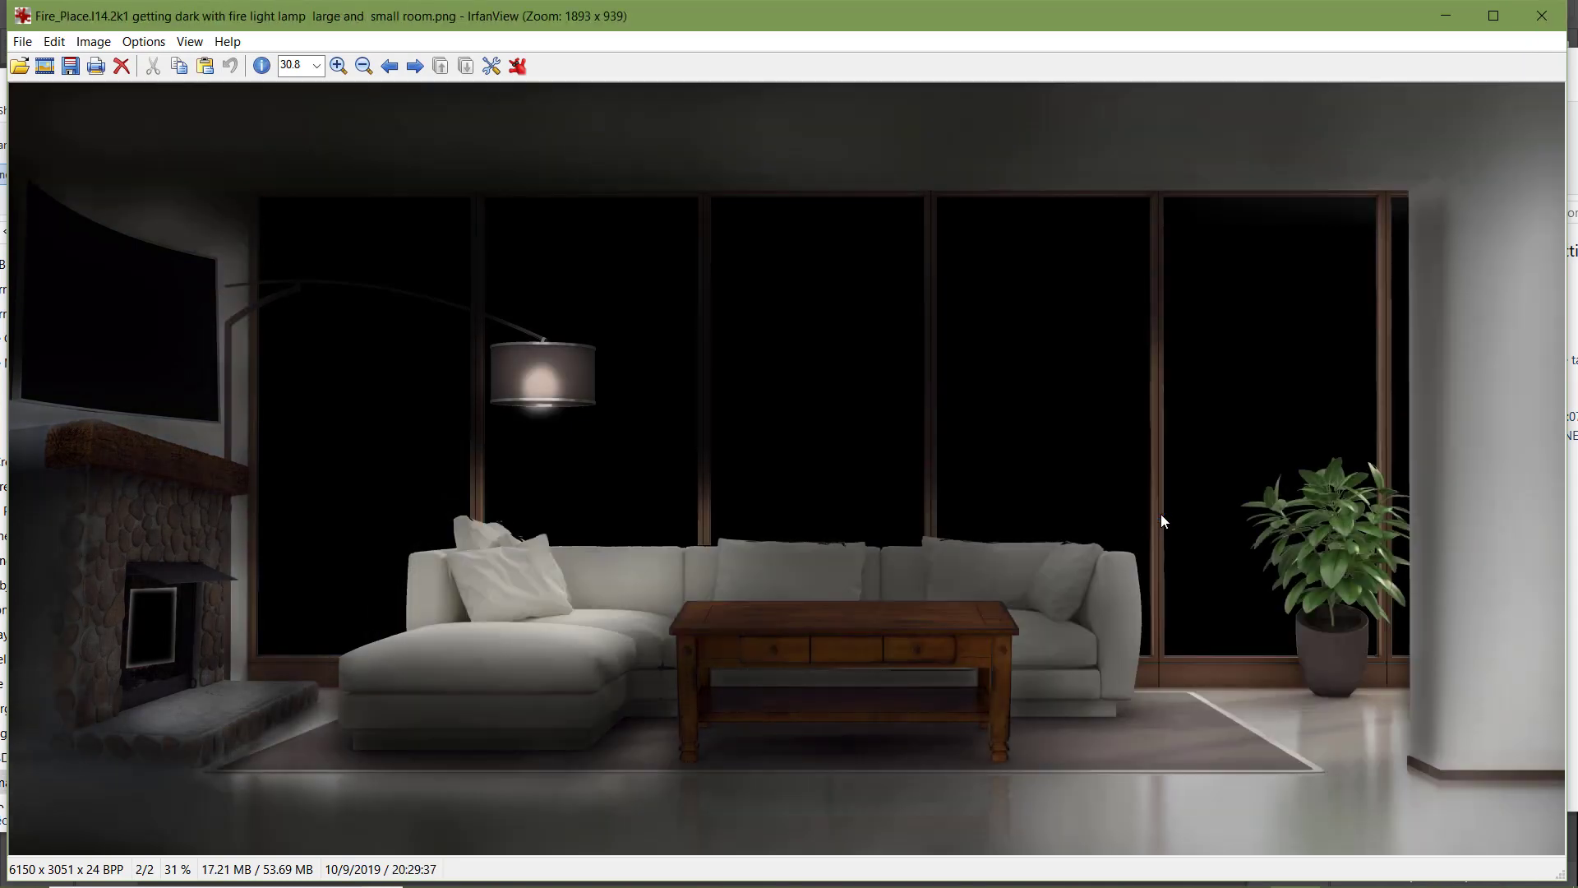
key(Left)
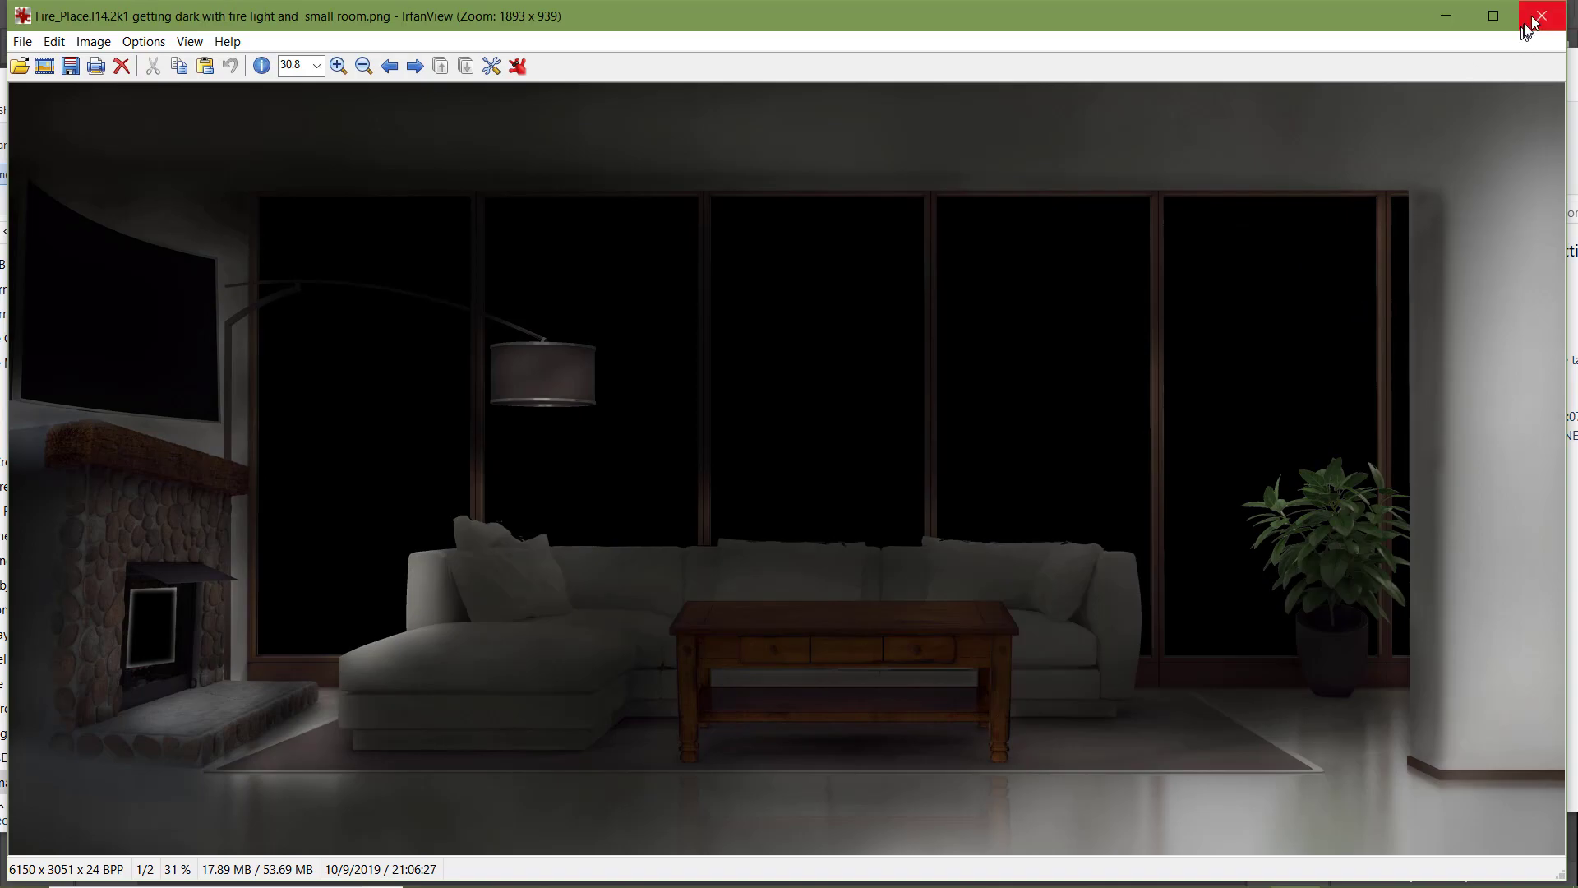
click(1542, 15)
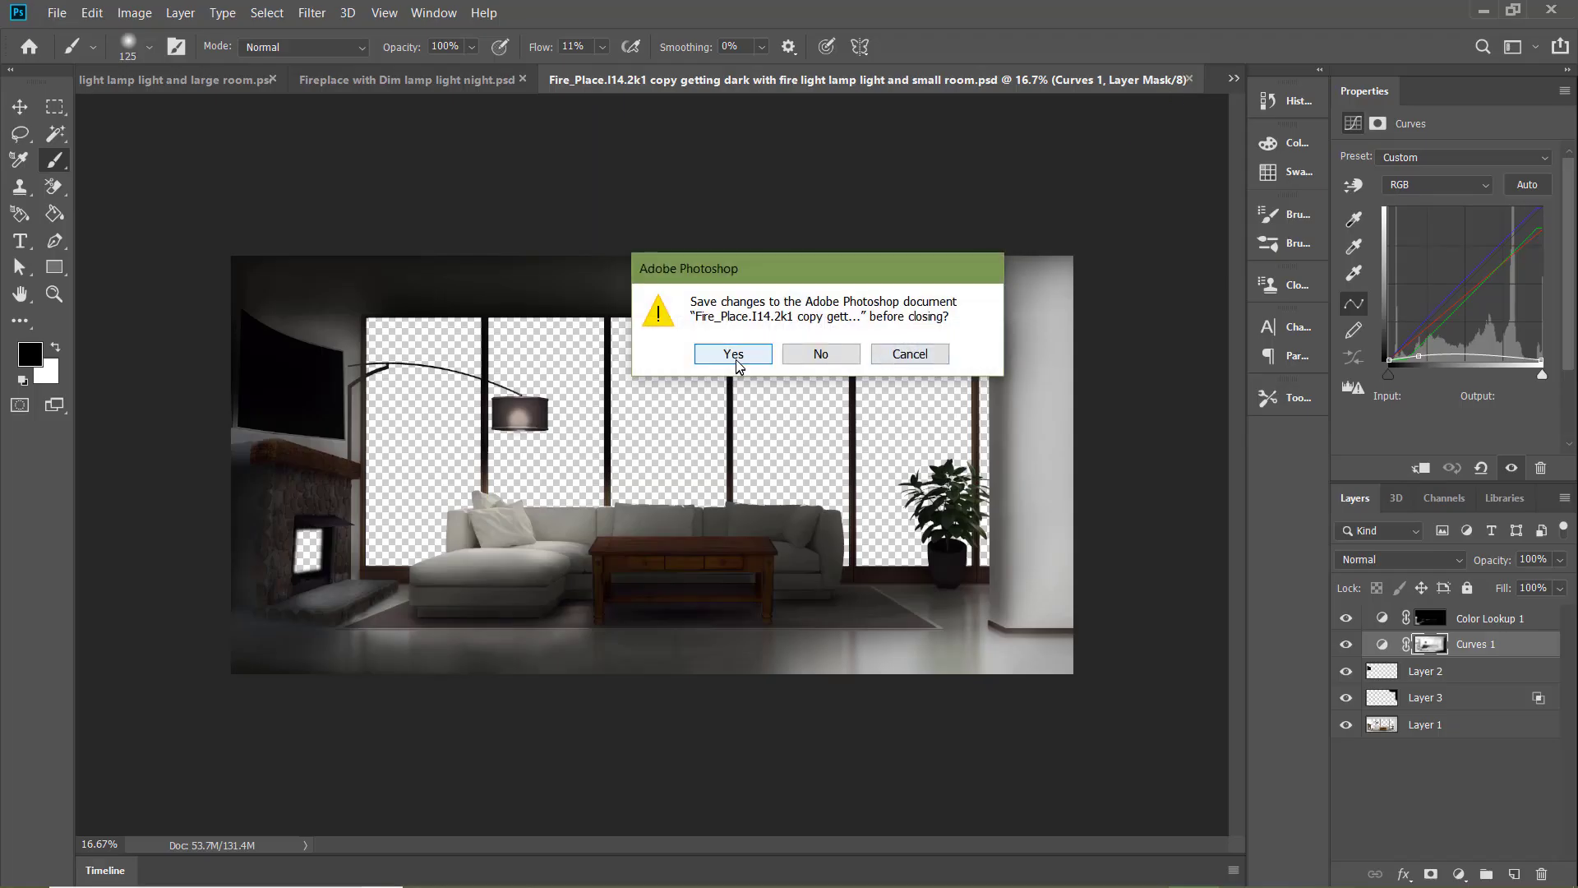
Keep the "fire light lamp light and small room" PSD open in Photoshop and save its changes
click(903, 357)
click(57, 14)
click(92, 216)
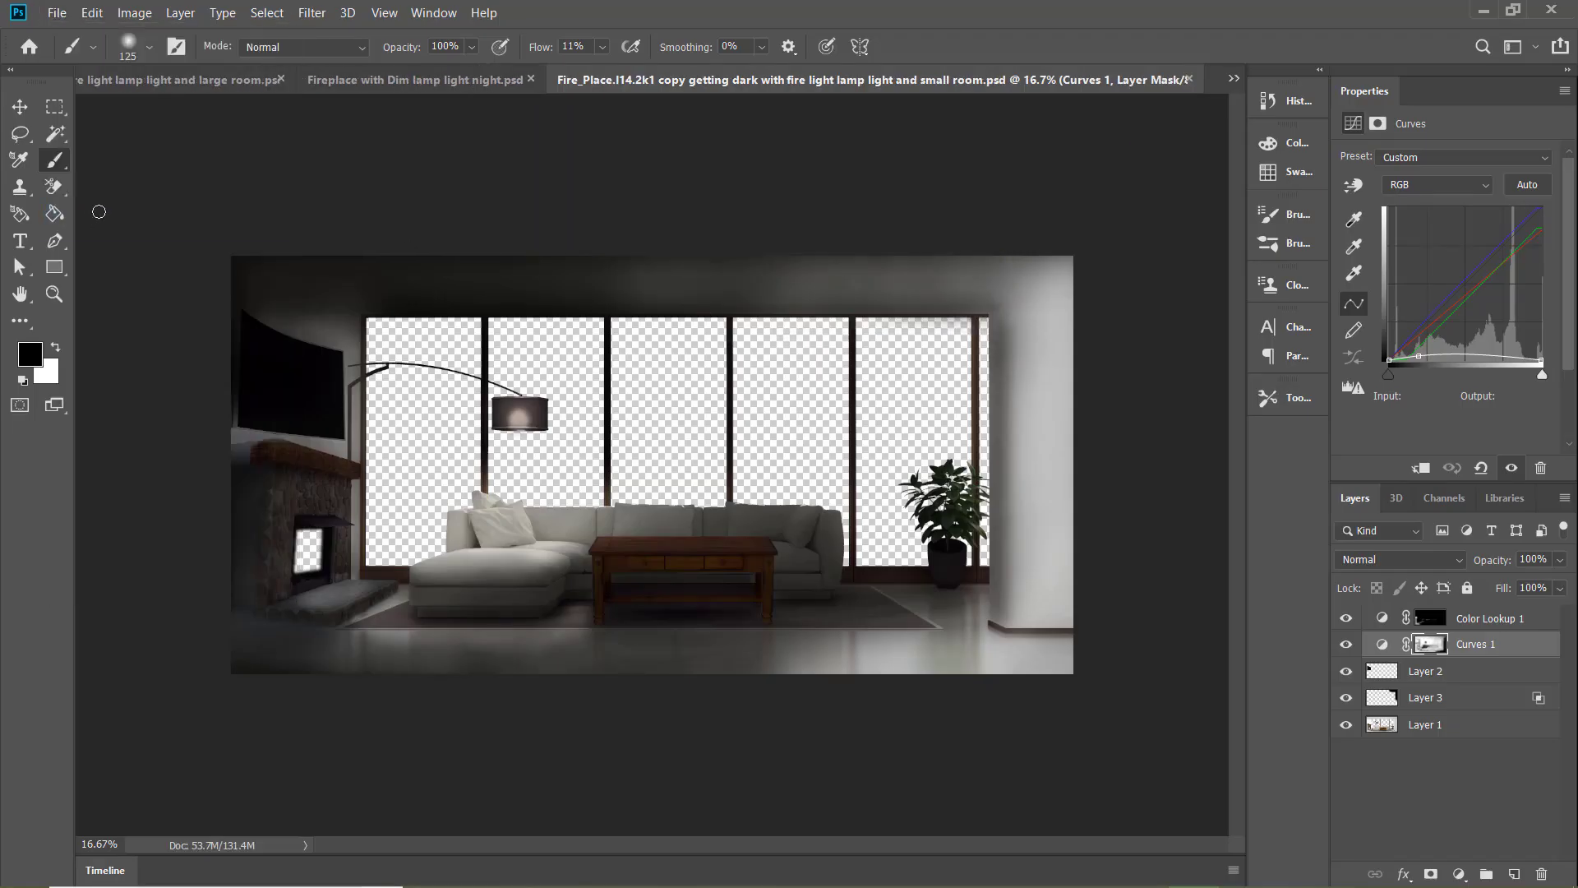
Review the dim lamp night PSD and the lamp-light versions for the large, small, and combined rooms
click(357, 81)
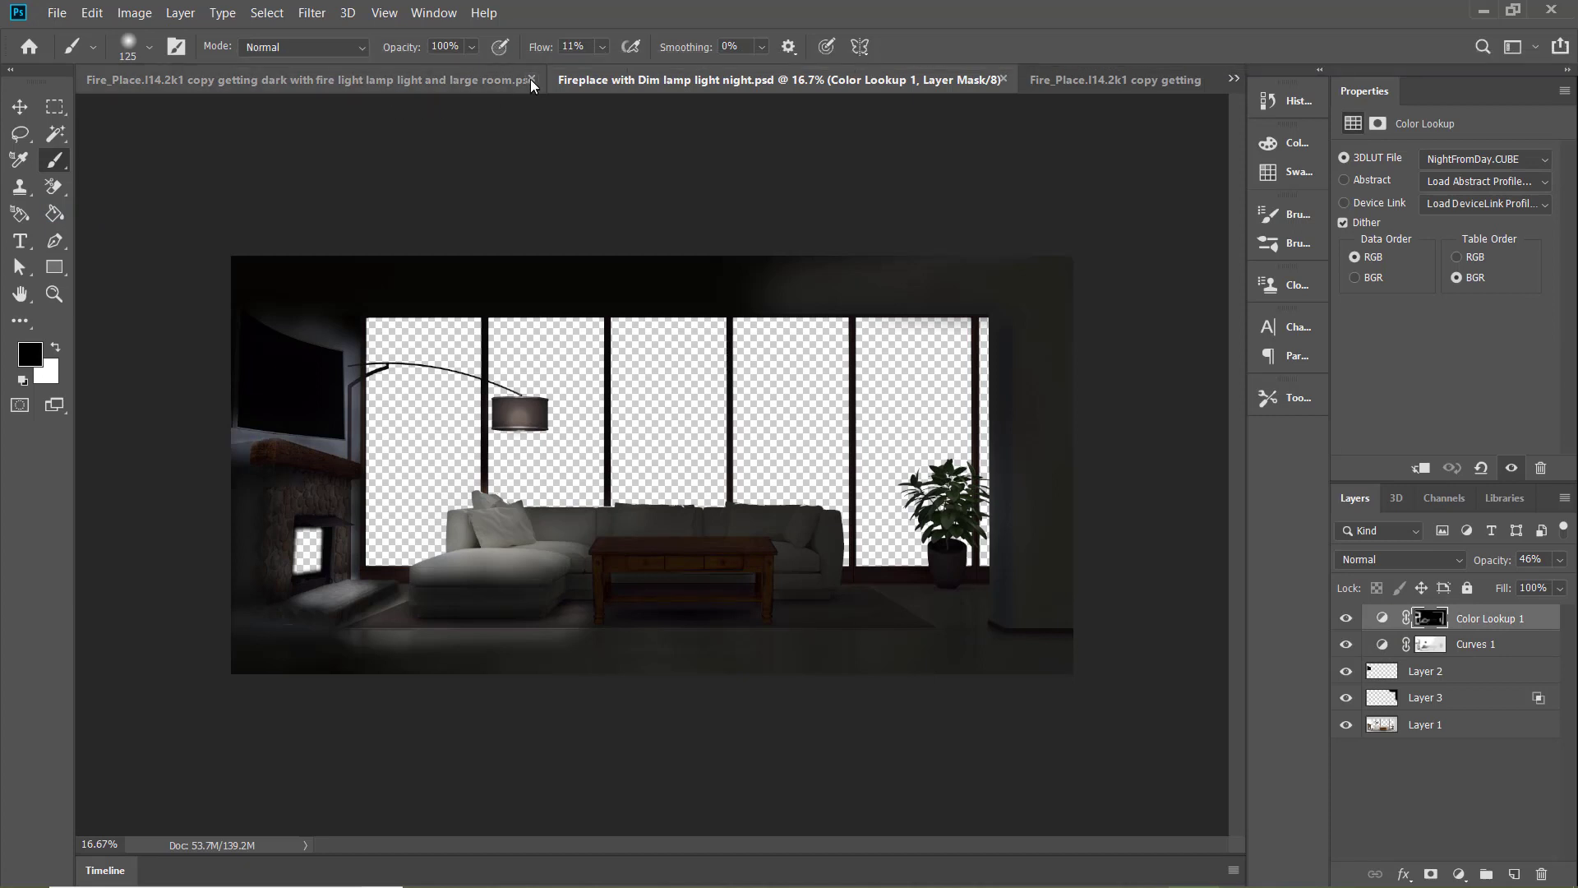
click(357, 83)
click(882, 82)
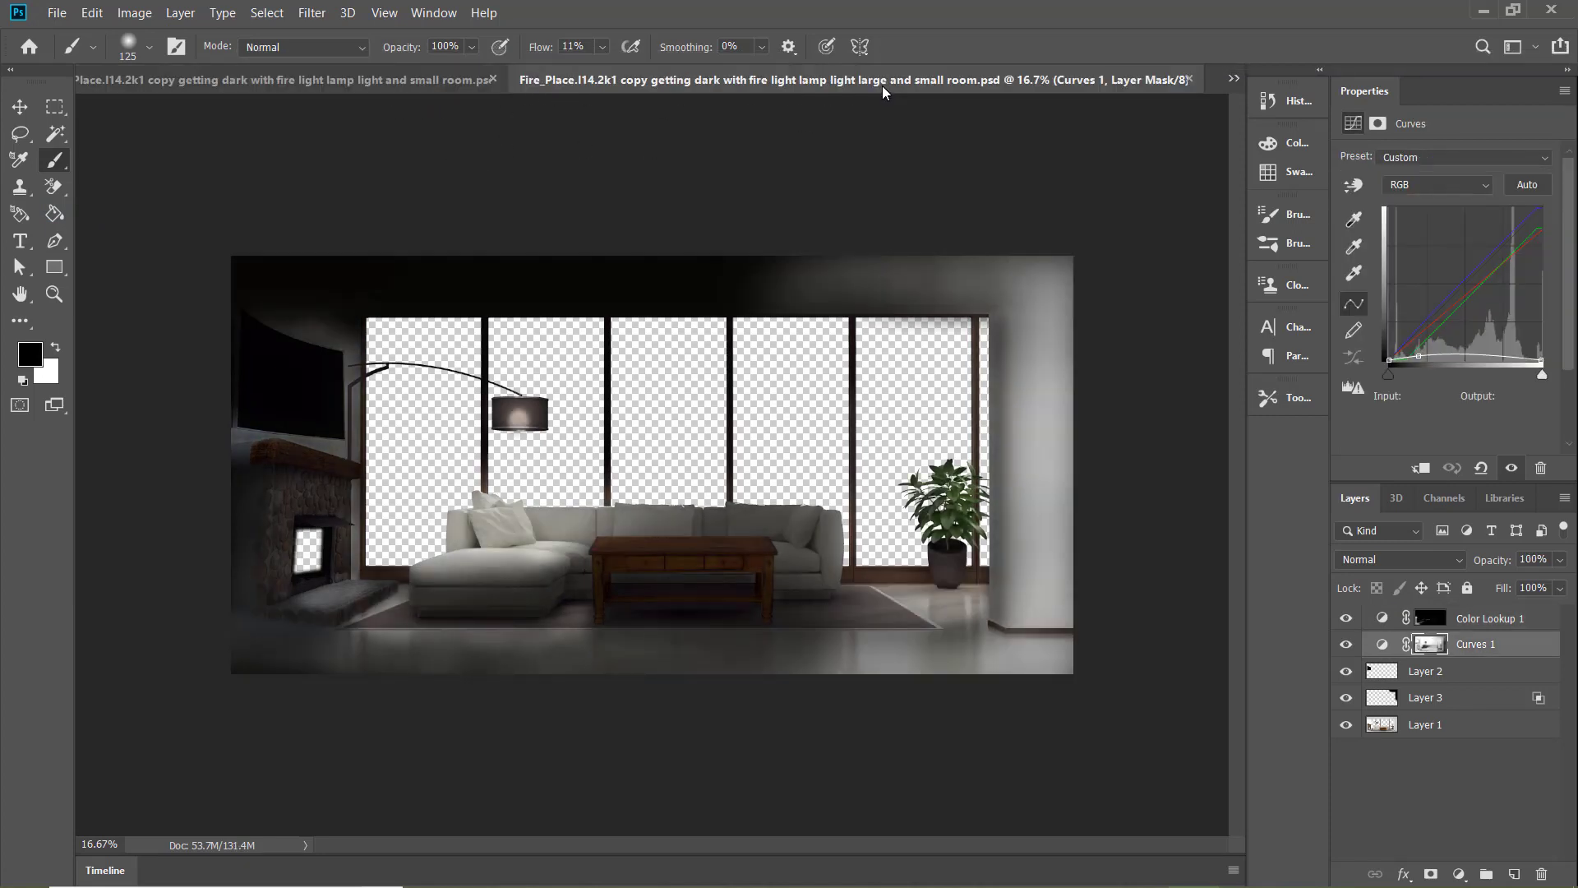
click(370, 85)
click(910, 87)
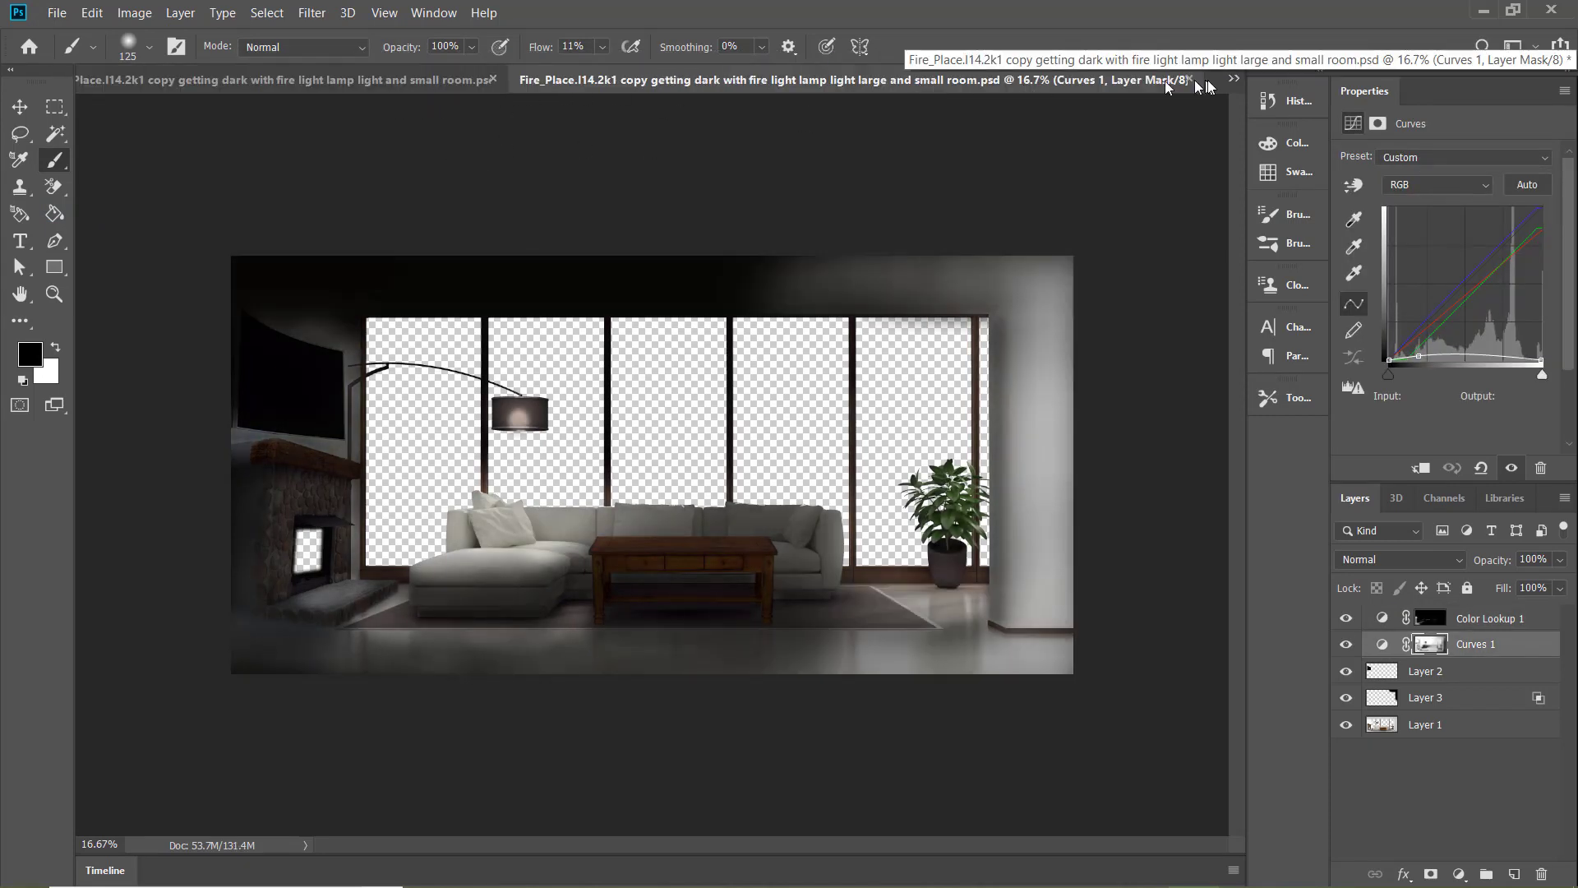
Close the "daytime with light out" PSD, saving its changes
click(1233, 79)
click(1150, 101)
click(559, 79)
click(732, 353)
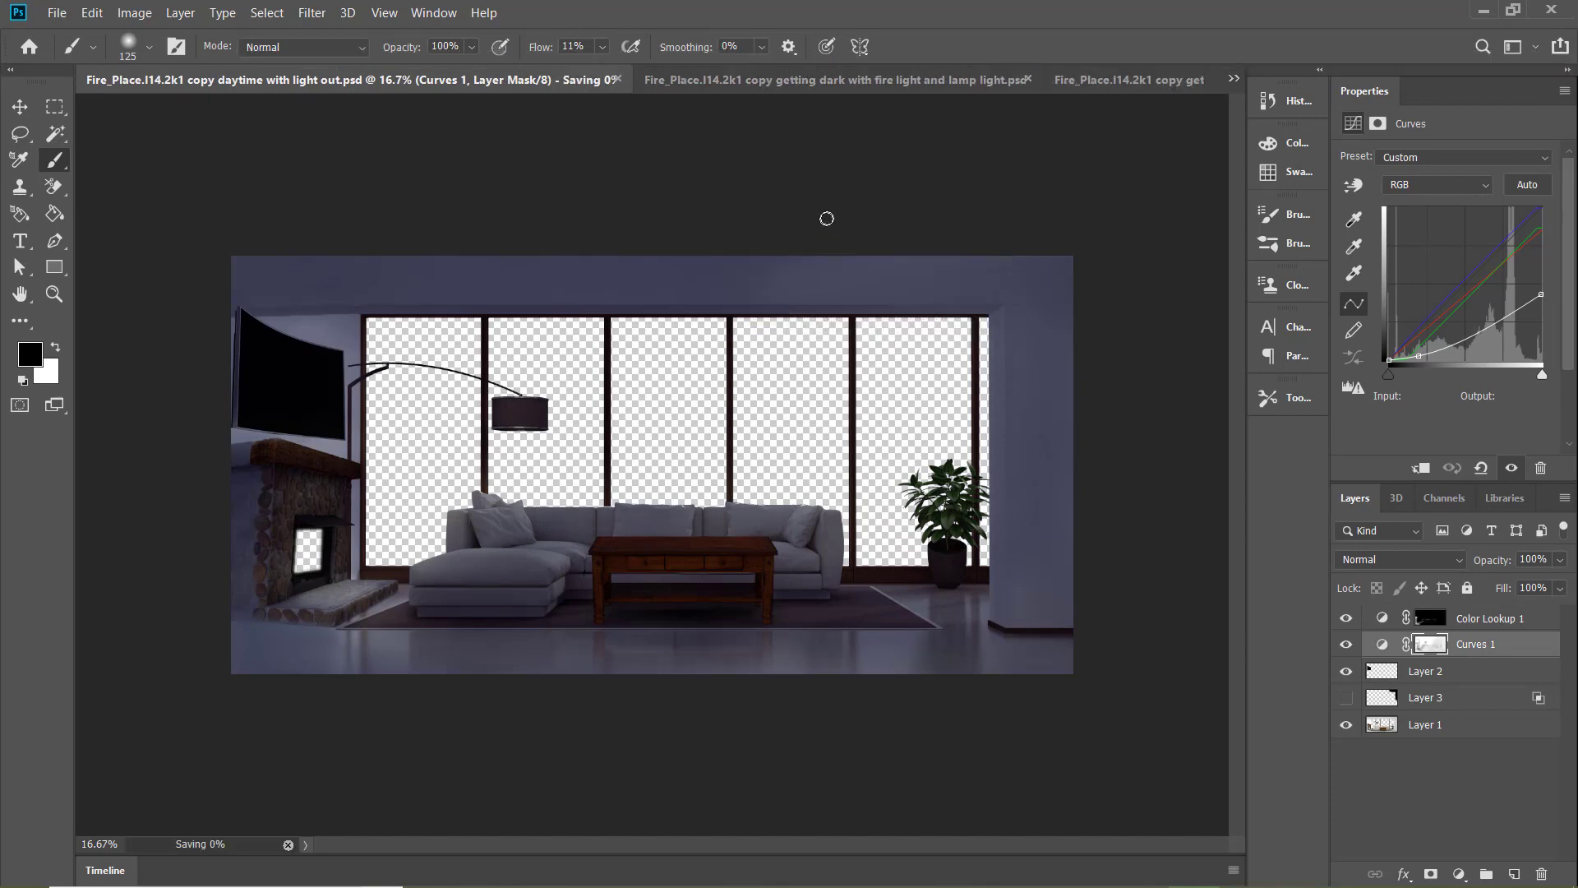
Compare the "fire light and lamp light" PSD with the "fire light lamp light and small room" version
click(858, 85)
click(1233, 79)
click(1157, 108)
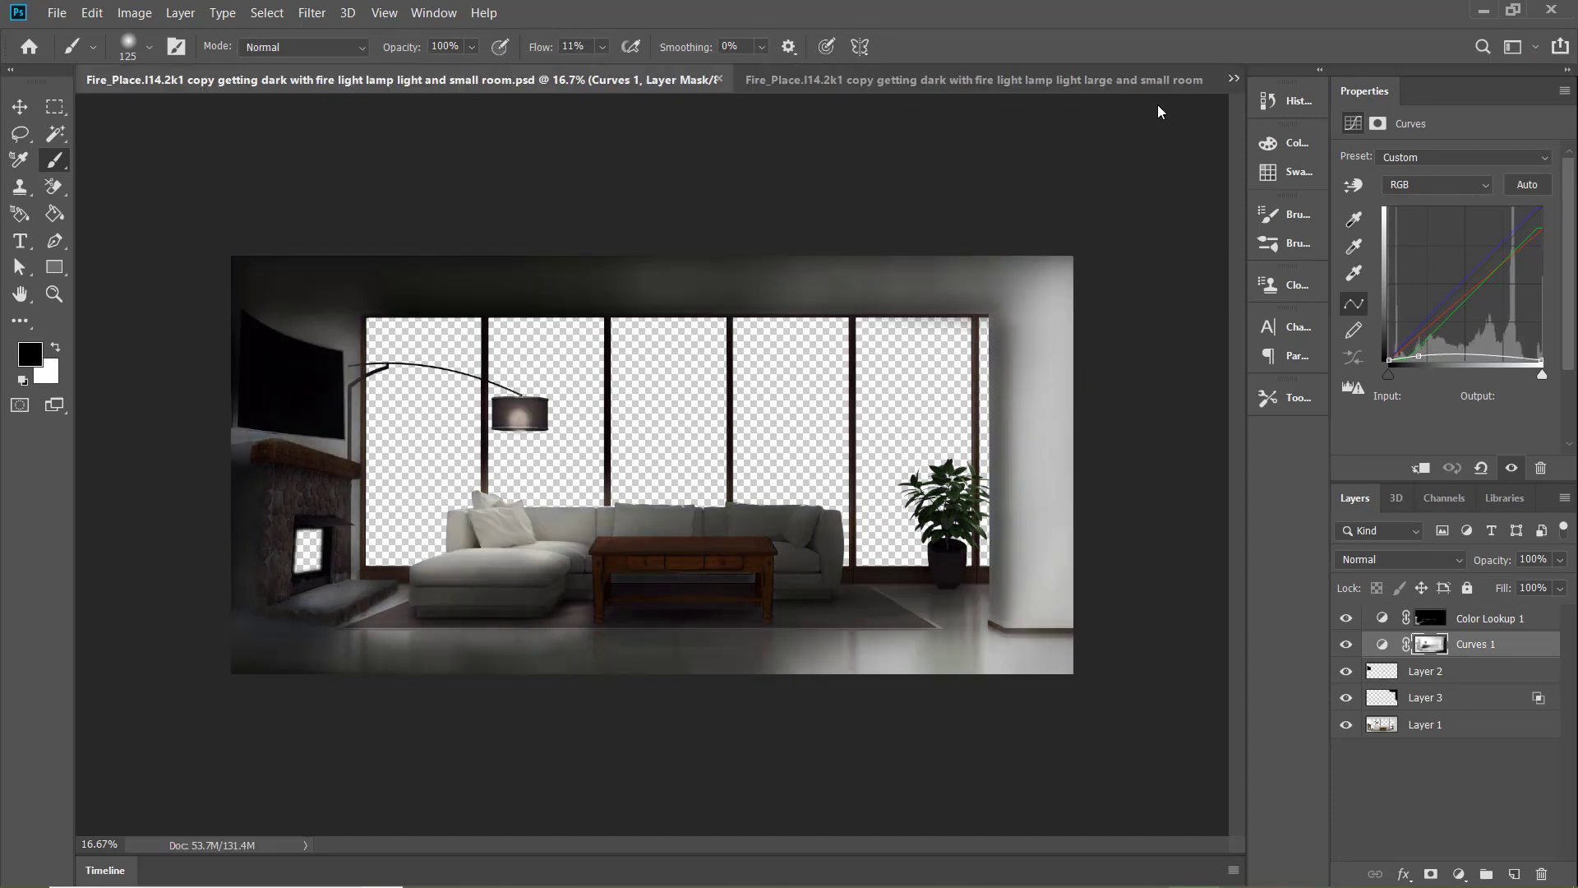
click(1233, 78)
click(1150, 101)
click(750, 86)
click(555, 85)
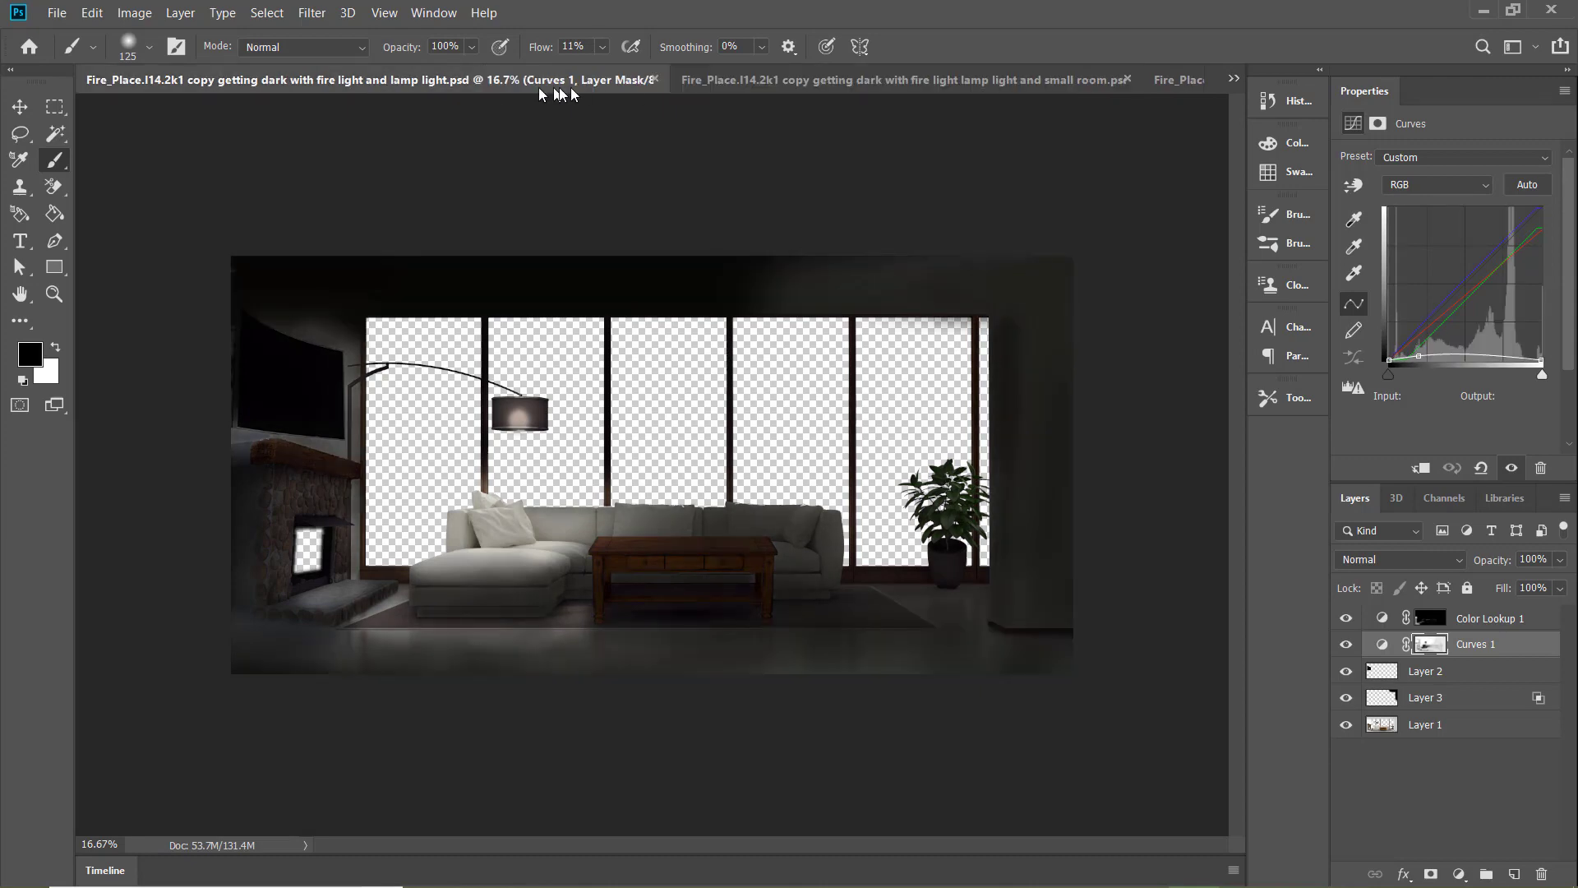
Check the open PSDs from "getting dark with fire light" through "fire light and large" to "fire light and small room"
click(684, 81)
click(936, 85)
click(1233, 79)
click(1197, 127)
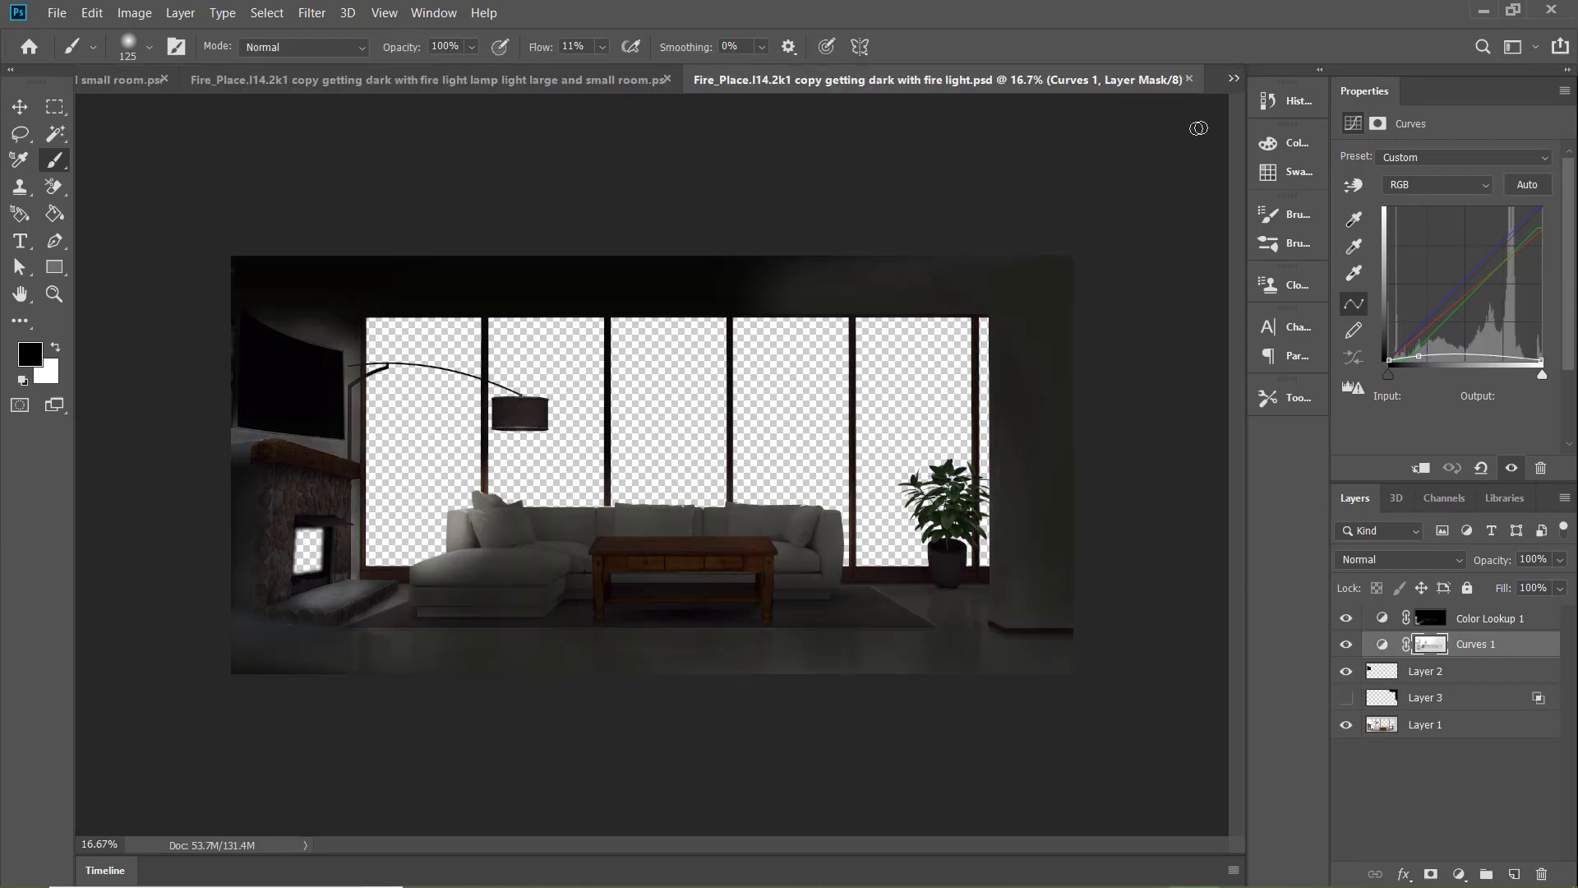
key(ctrl+Tab)
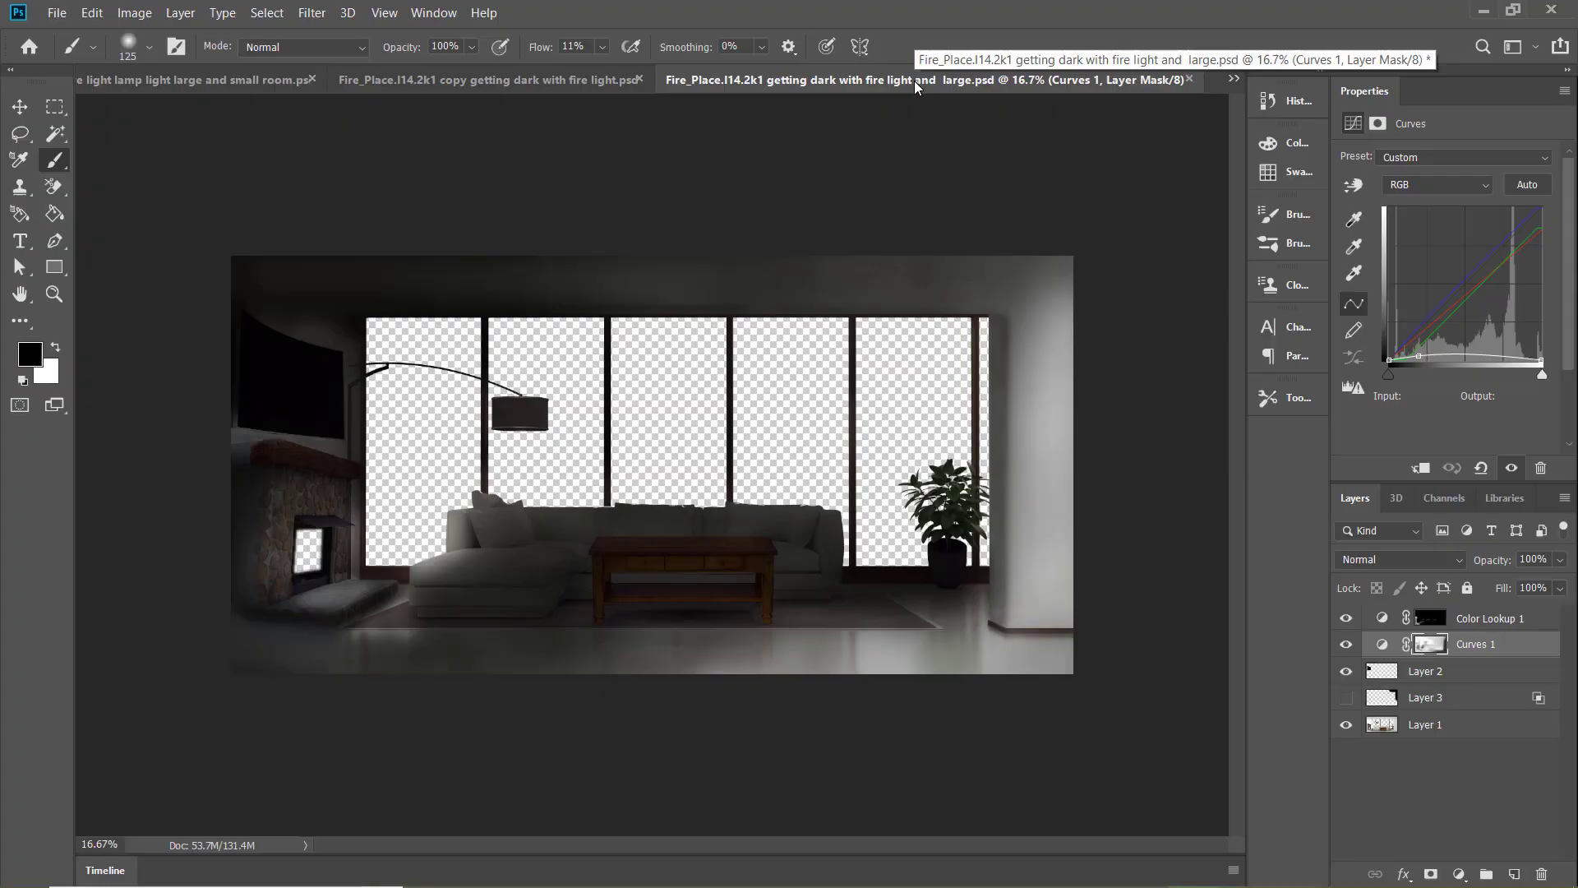
click(1234, 79)
click(1134, 166)
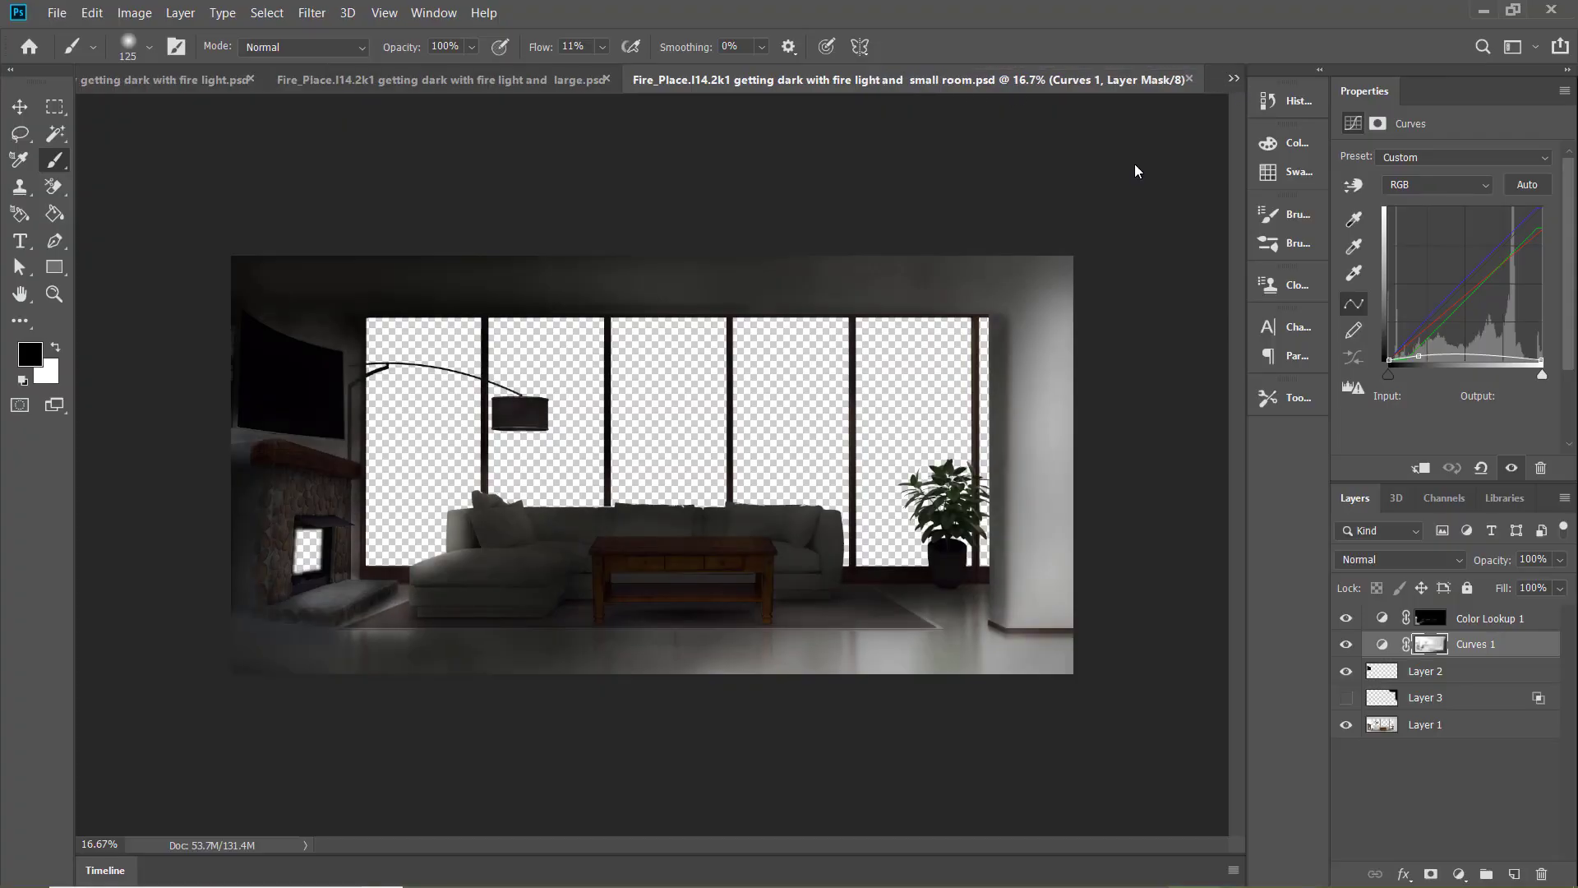
Compare the "fire light and large" PSD with the "small room" and "large room" fire-light versions
click(432, 81)
click(979, 85)
click(596, 81)
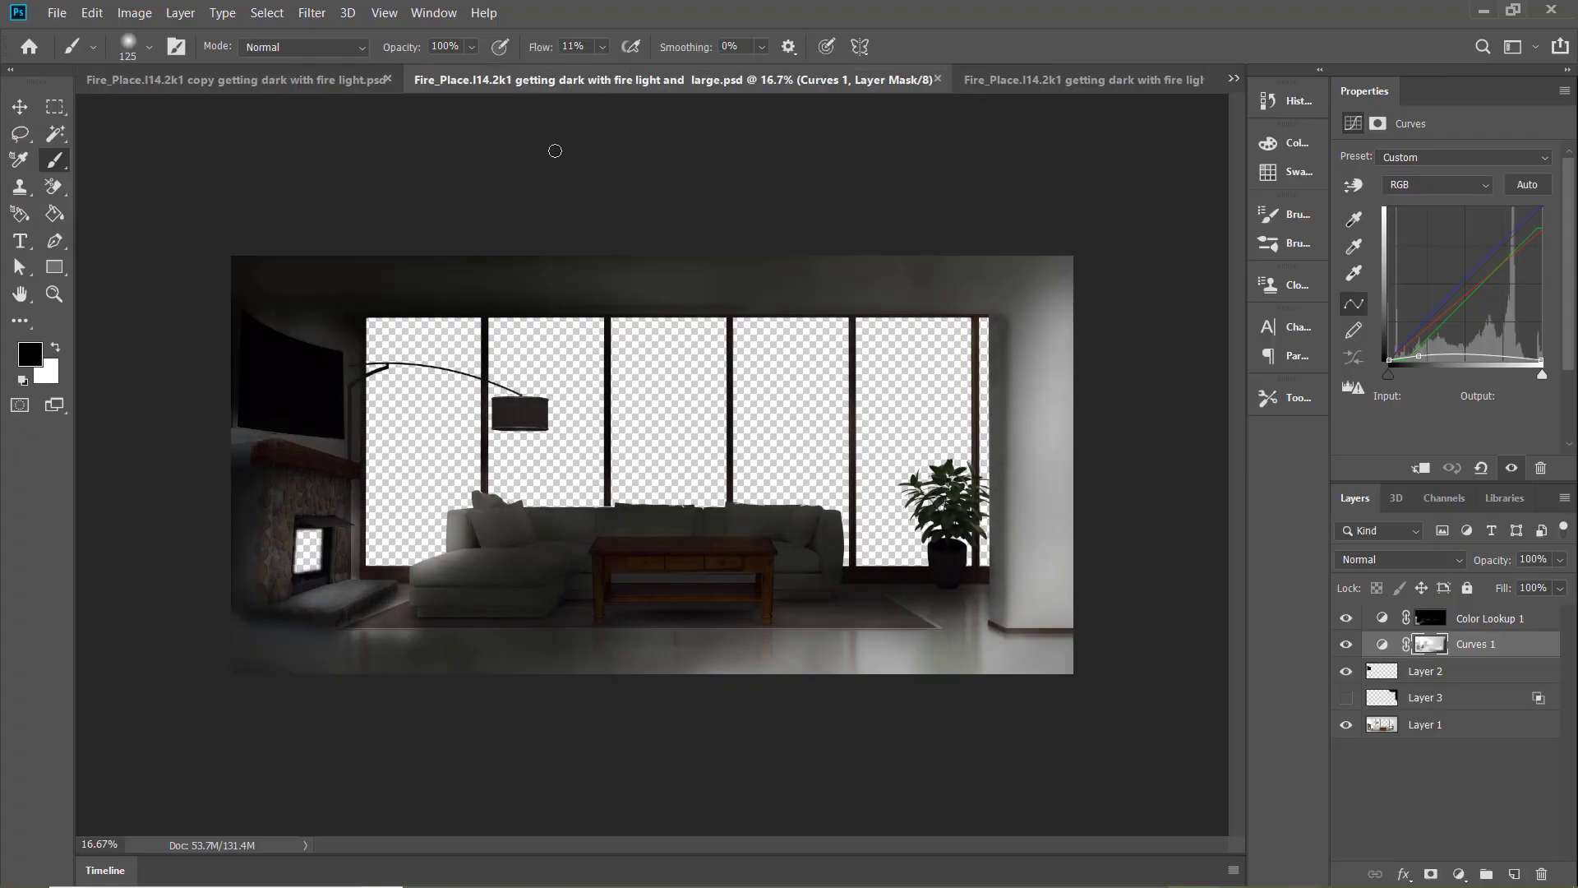
click(1027, 84)
key(ctrl+Tab)
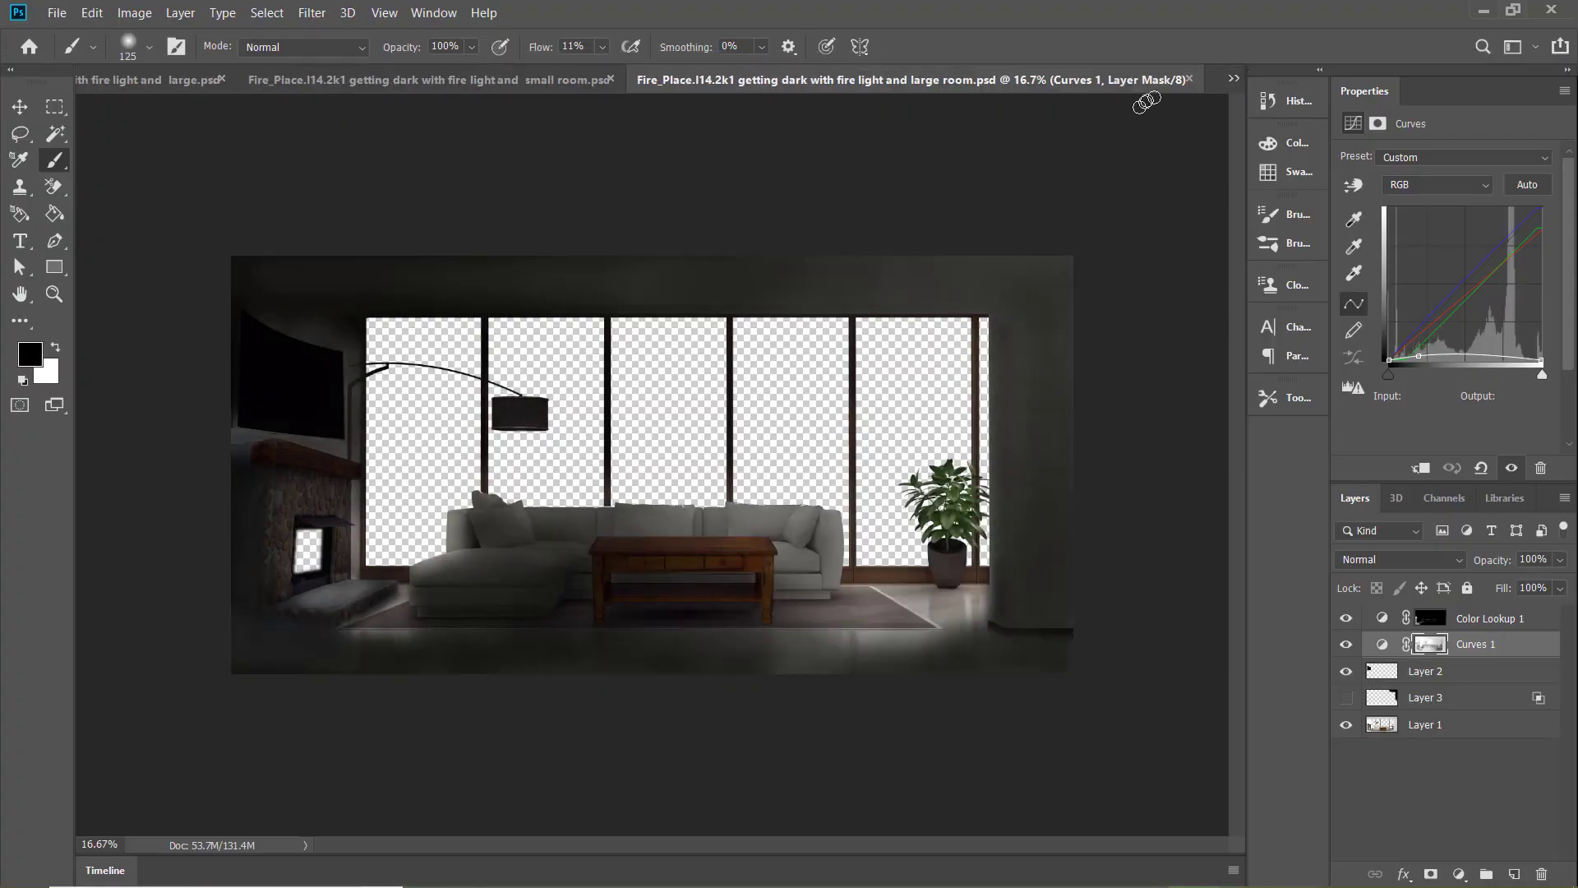
Cancel closing the "fire light and large room" PSD and save it
click(1188, 79)
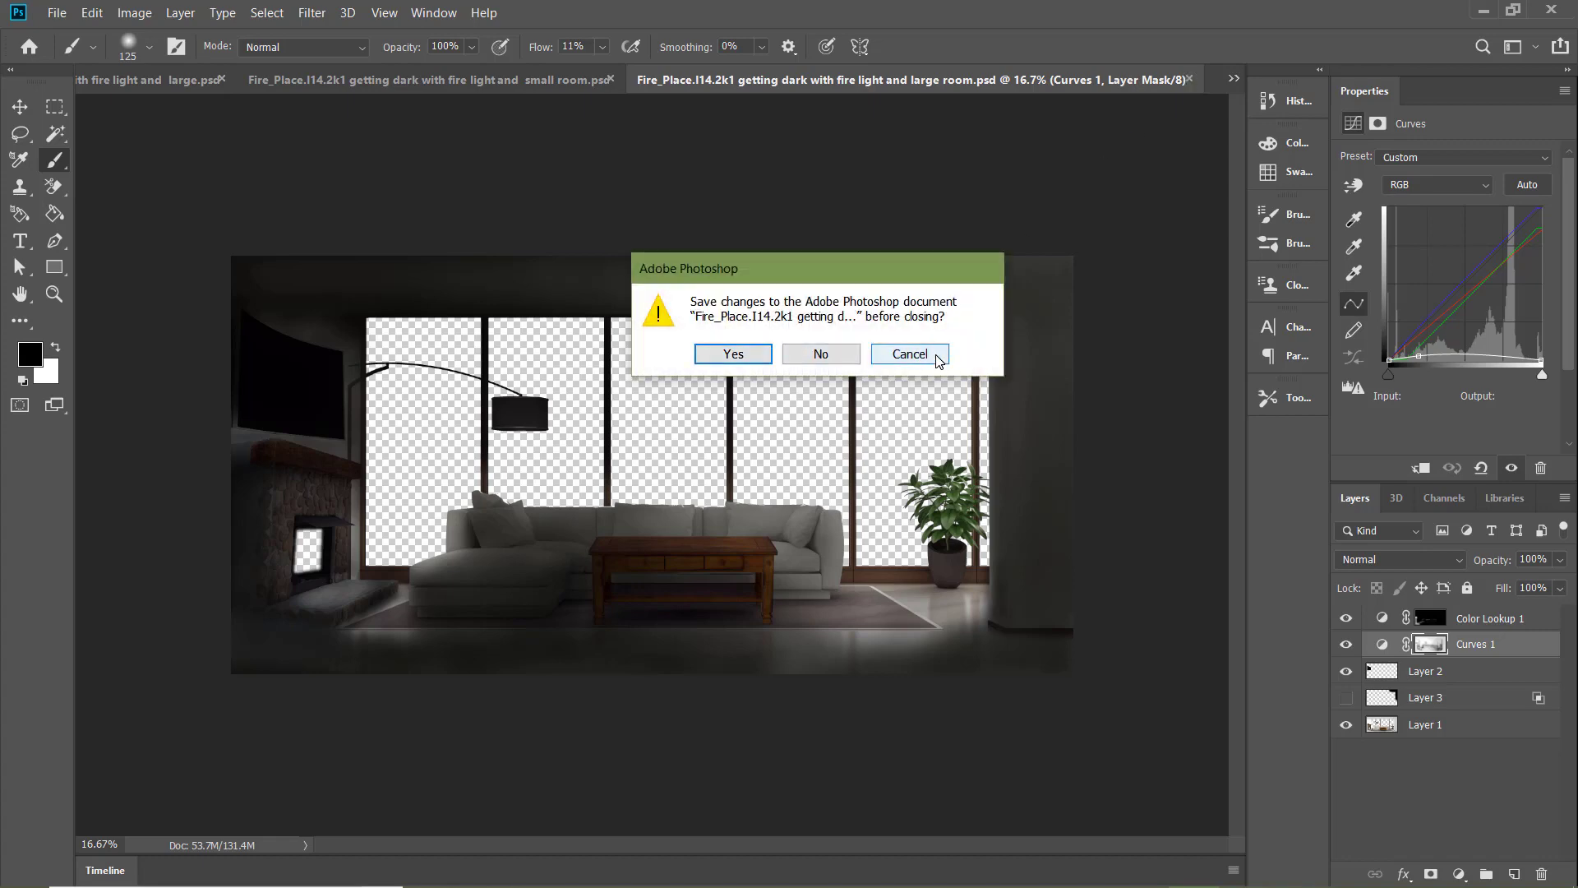
click(909, 354)
click(56, 12)
click(117, 213)
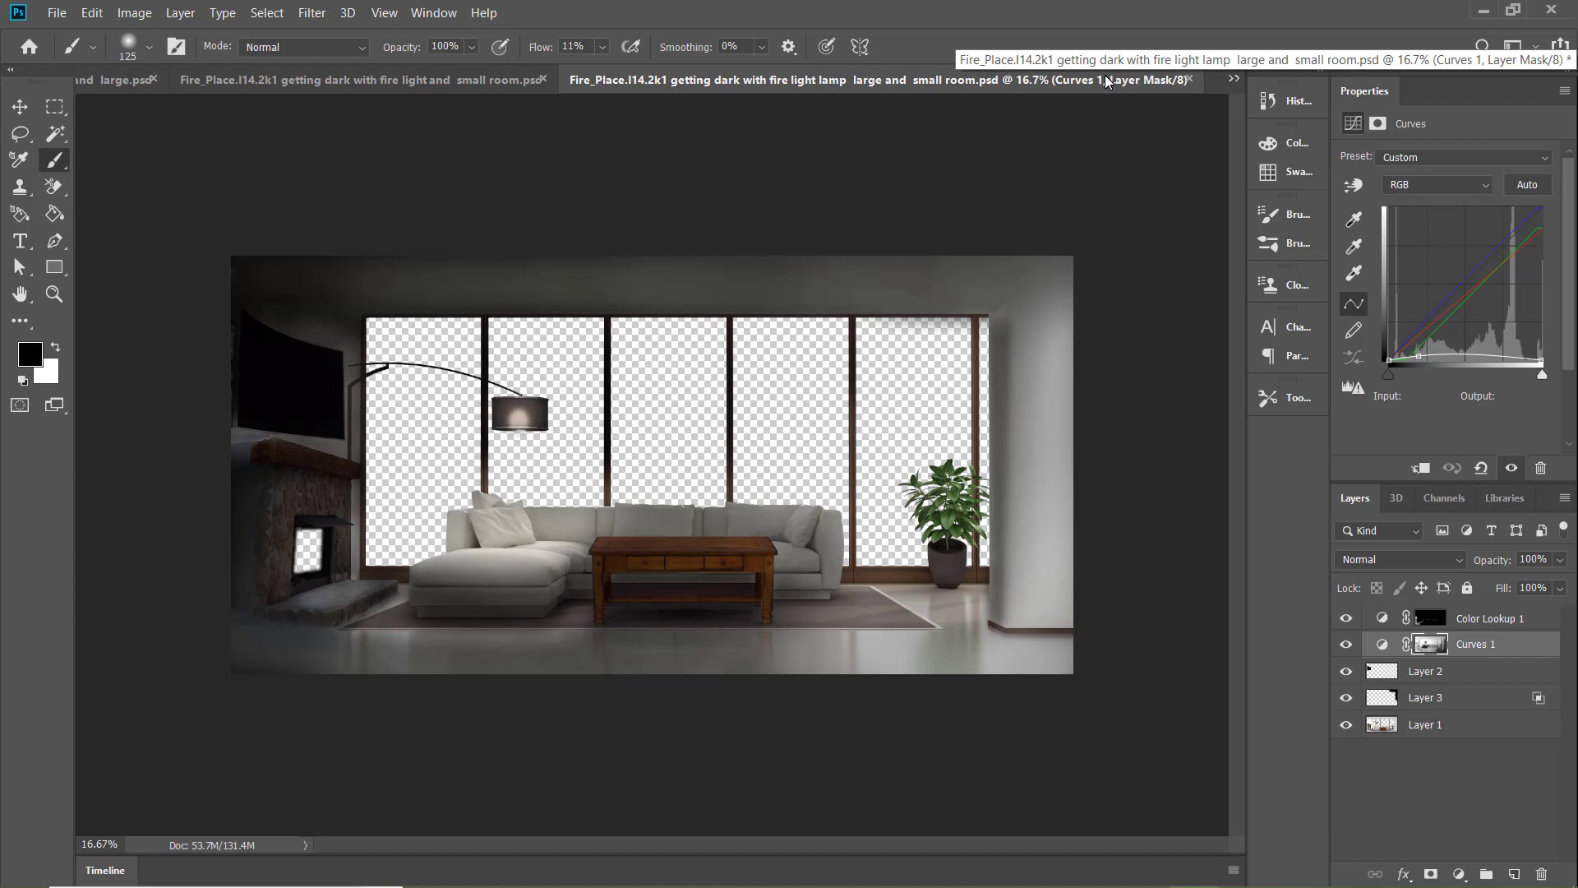
In the "fire light lamp large and small room" PSD, paint black on the Curves 1 mask over the front floor at size 700, 4% flow
key(bracketright)
key(bracketright)
key(bracketright)
key(bracketright)
key(bracketright)
key(bracketright)
key(bracketright)
key(bracketright)
key(bracketright)
key(bracketright)
key(bracketright)
key(bracketright)
key(bracketright)
key(bracketright)
key(bracketright)
key(bracketright)
key(bracketright)
key(bracketright)
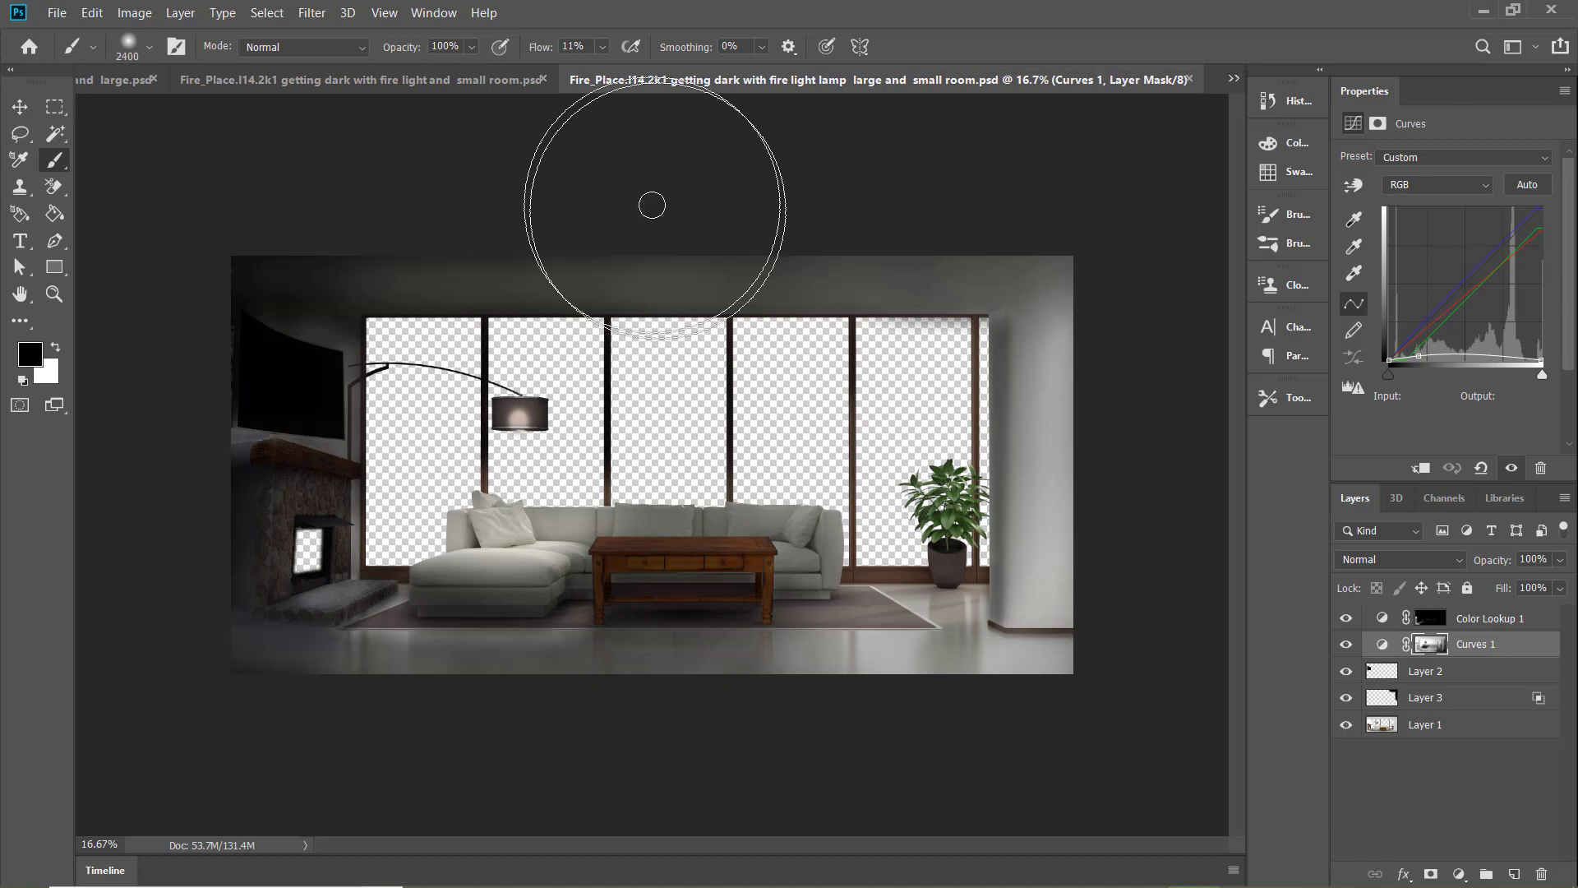
key(bracketleft)
key(bracketleft)
key(bracketleft)
key(bracketleft)
key(bracketleft)
key(bracketleft)
key(bracketleft)
key(bracketleft)
key(bracketleft)
key(bracketleft)
key(bracketleft)
key(bracketleft)
key(bracketleft)
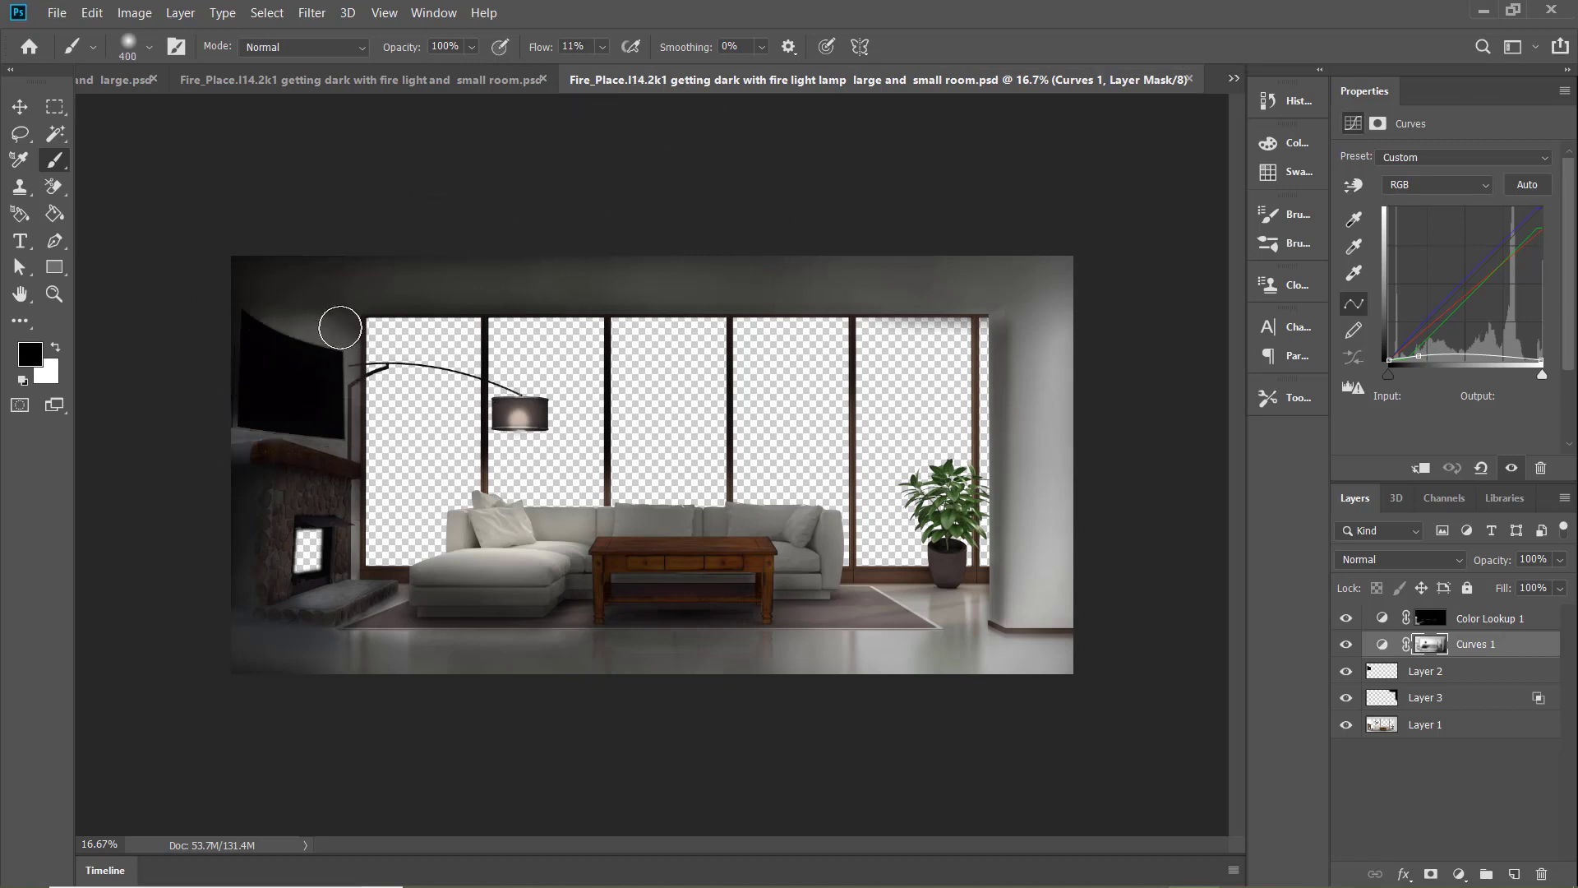
drag(609, 47, 604, 48)
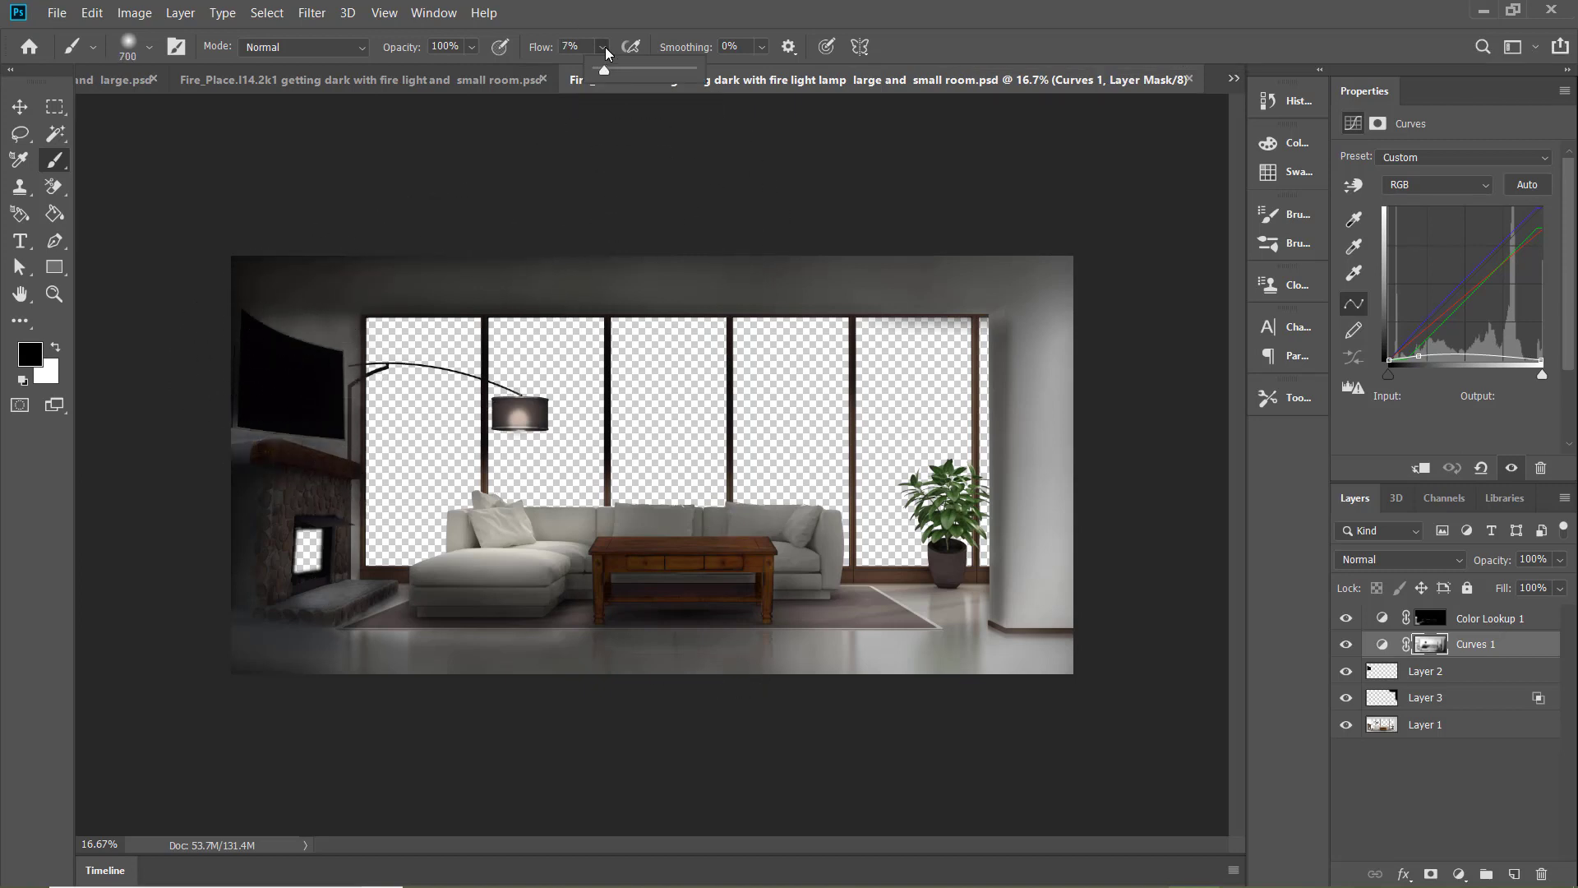
click(658, 658)
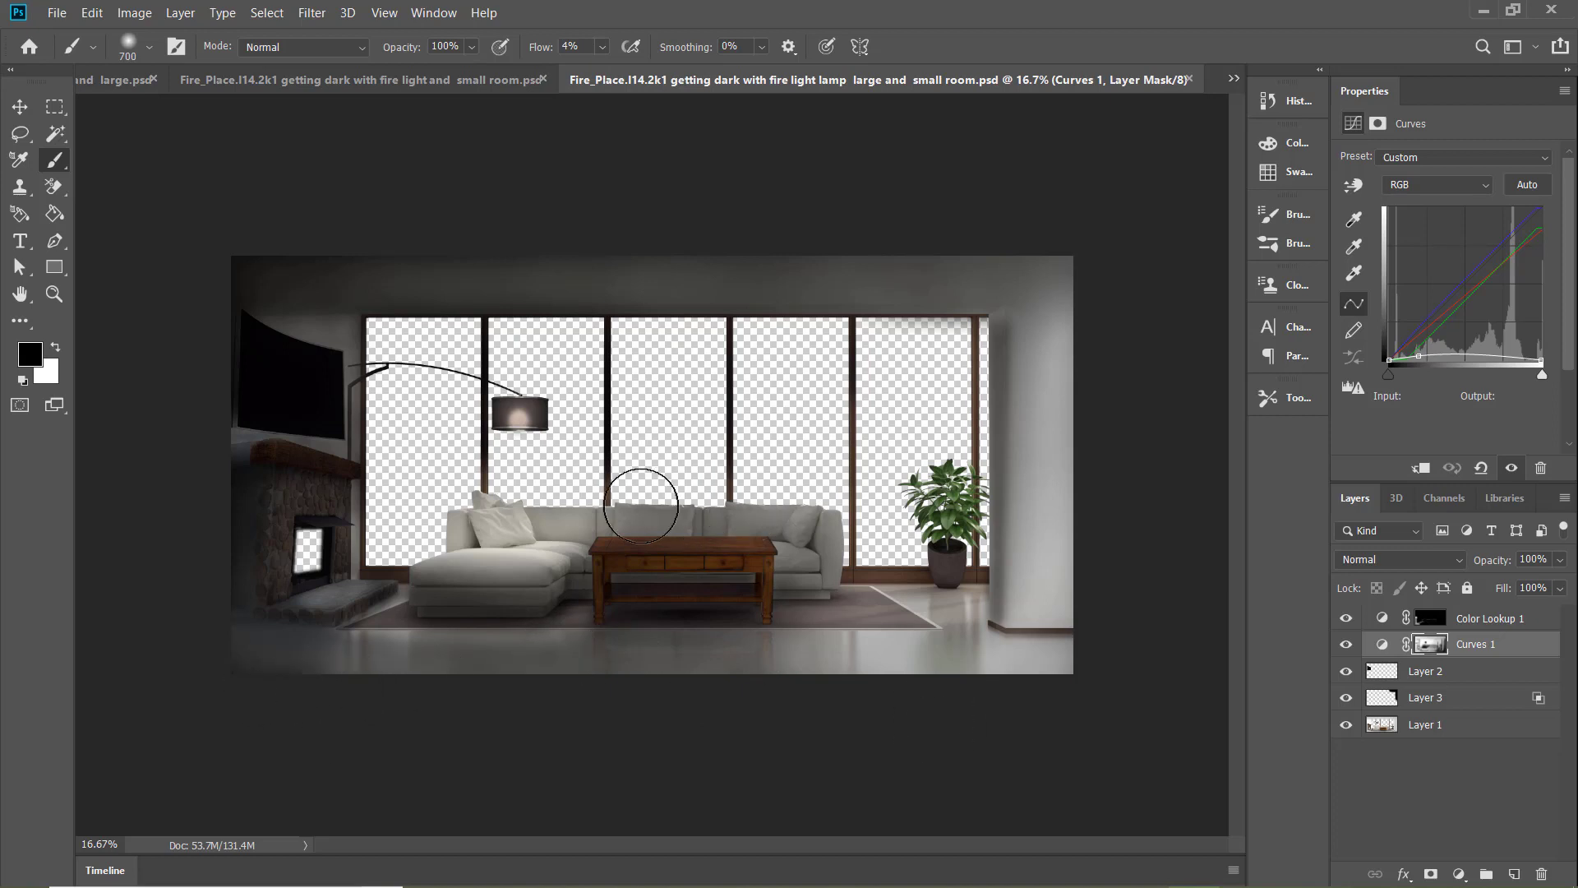
Touch up the Curves 1 mask beside the sofa's base with a smaller brush at 16% flow
key(bracketleft)
key(bracketleft)
key(bracketleft)
key(bracketleft)
key(bracketleft)
key(bracketleft)
key(bracketleft)
key(bracketleft)
key(bracketleft)
drag(602, 47, 608, 51)
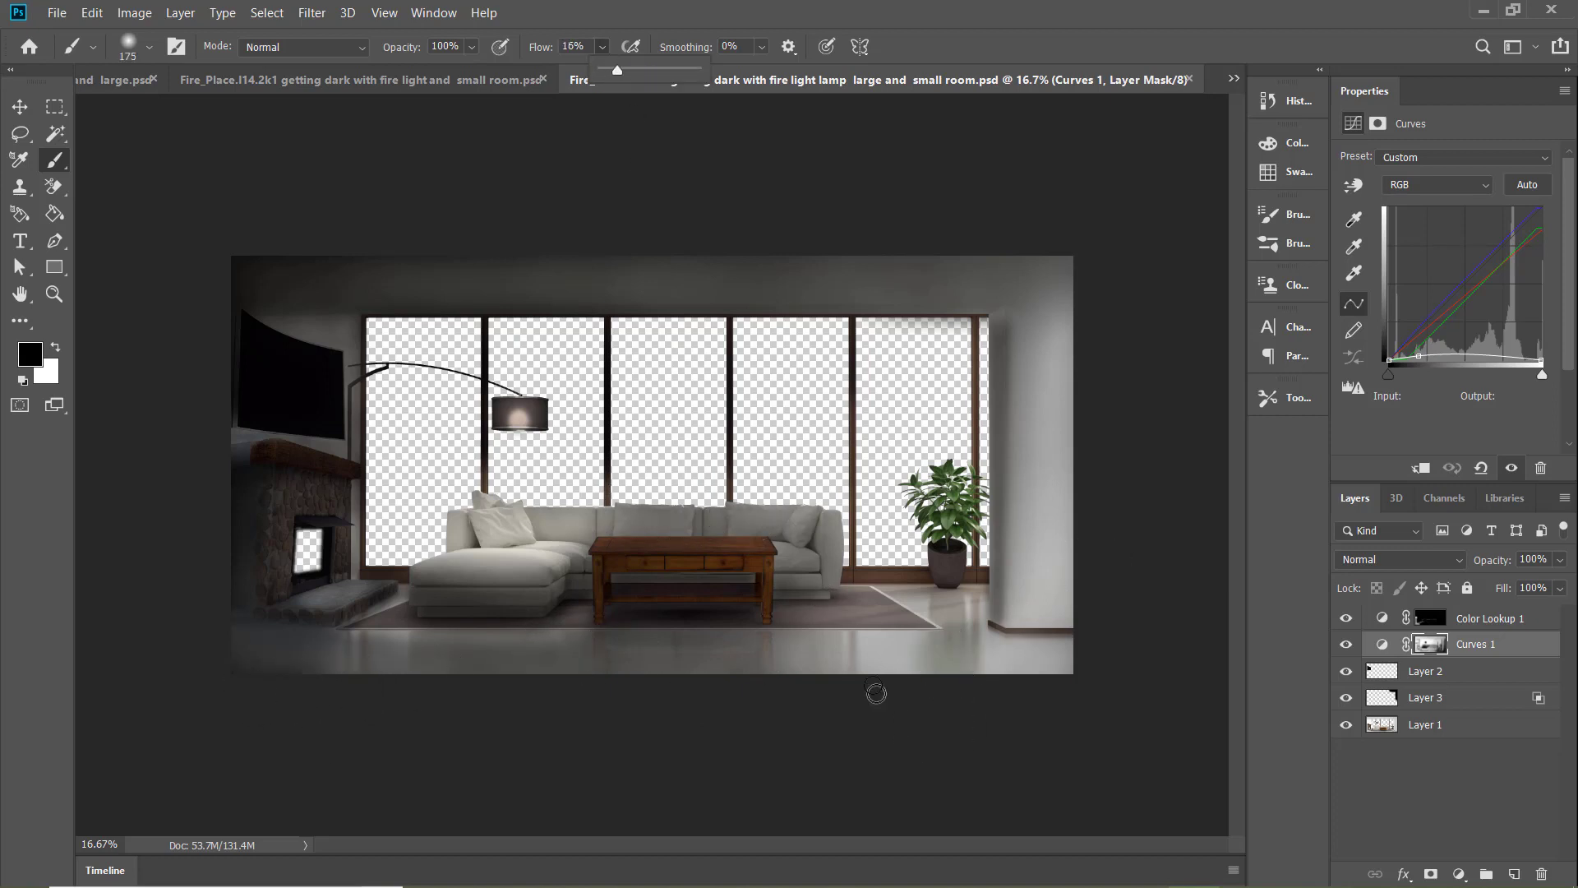
click(827, 599)
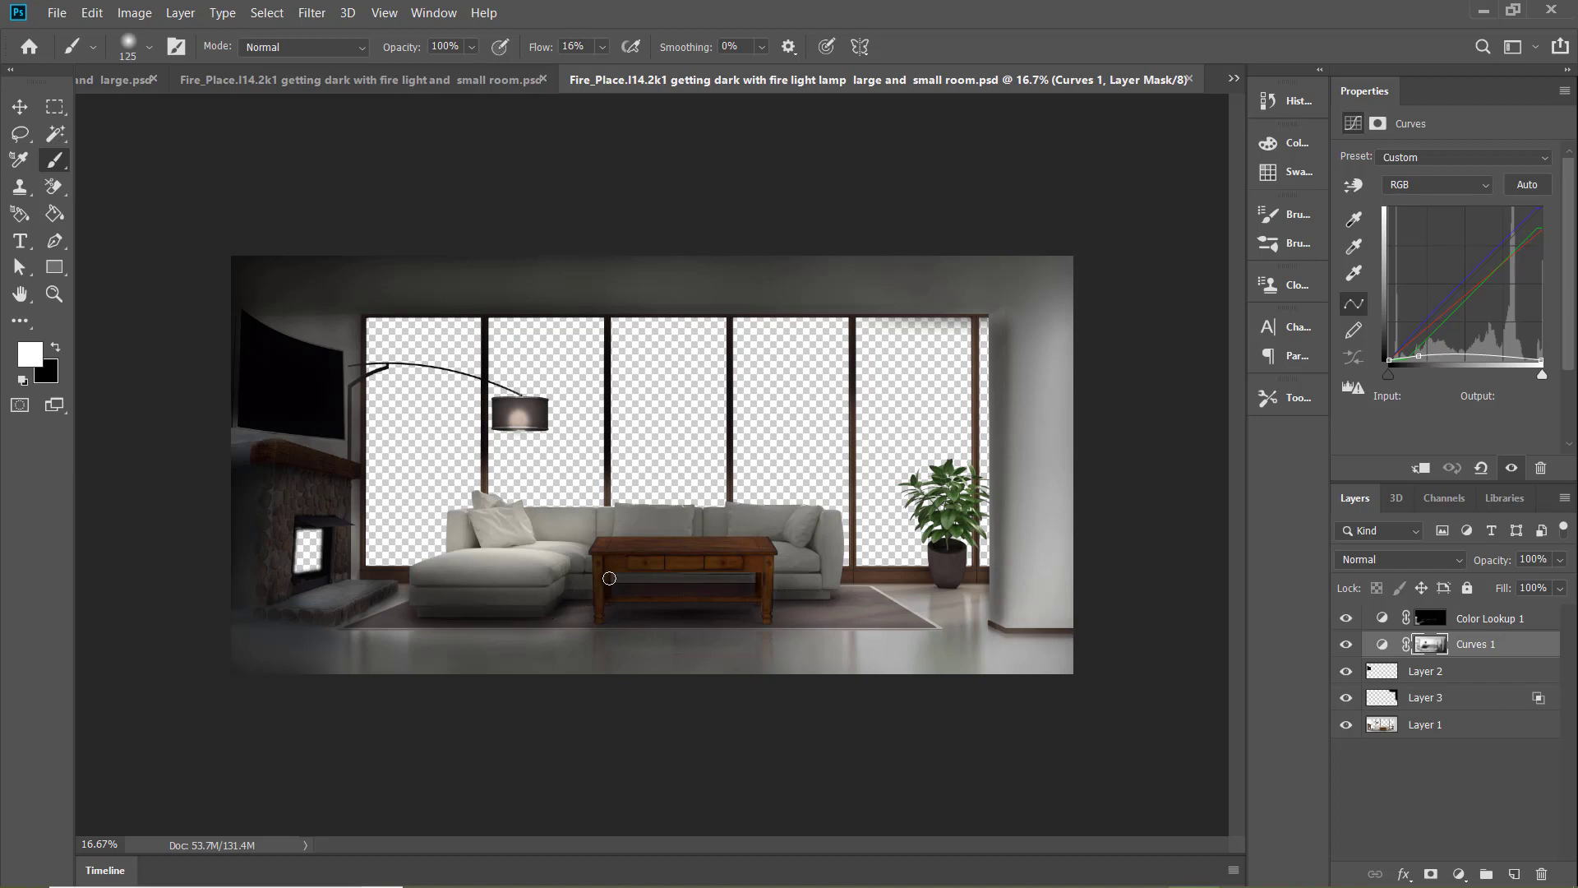
Paint white at 9% flow on the Curves 1 mask along the chaise, the column's base and the upper window edge
click(606, 49)
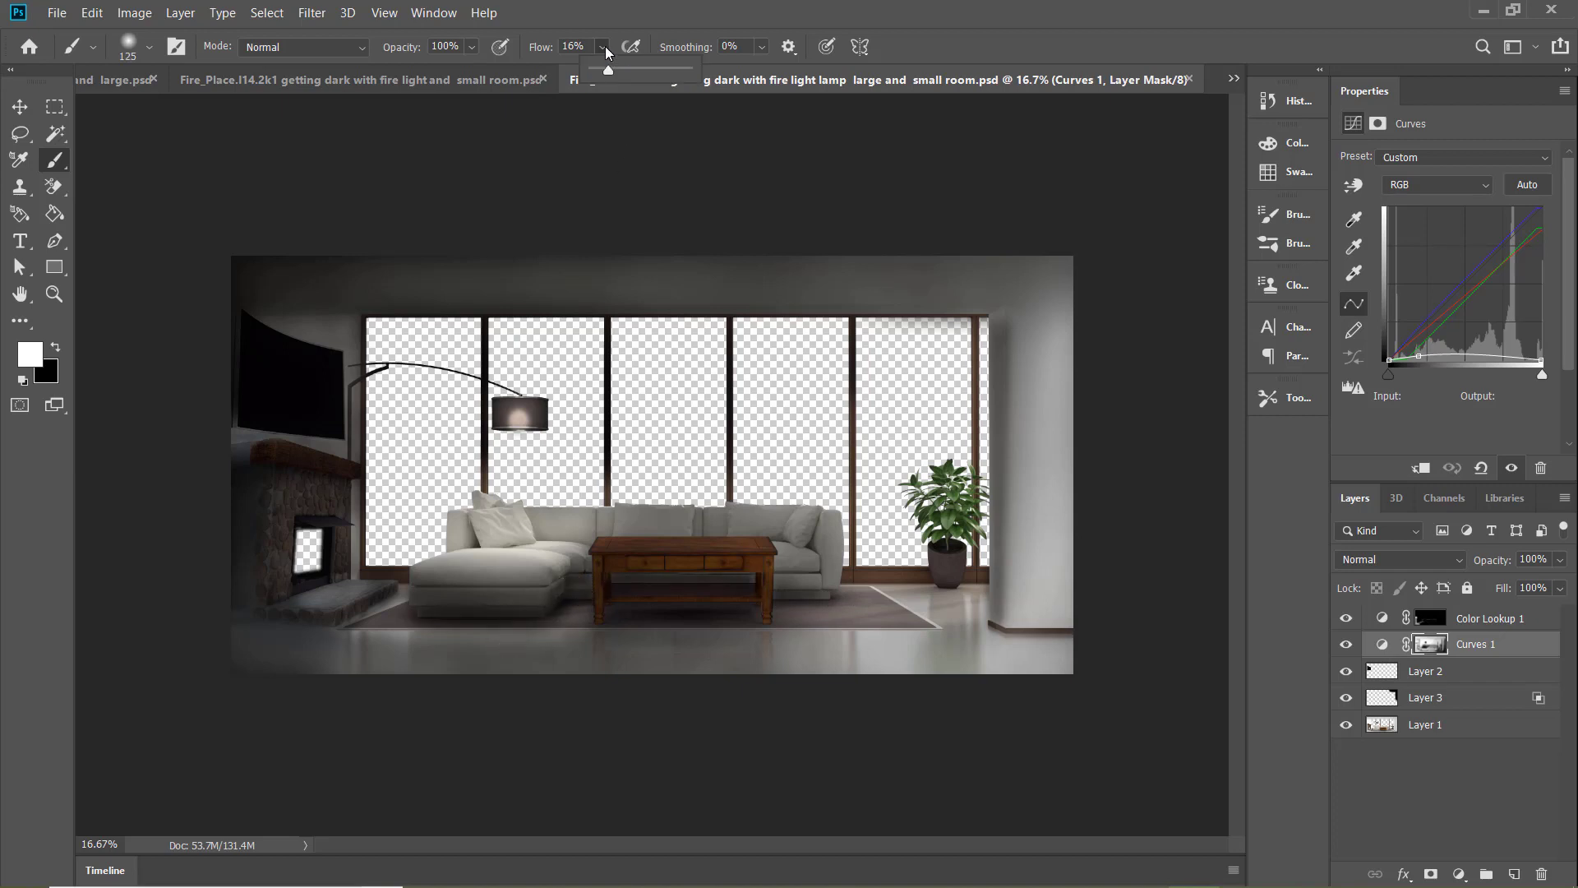
click(502, 601)
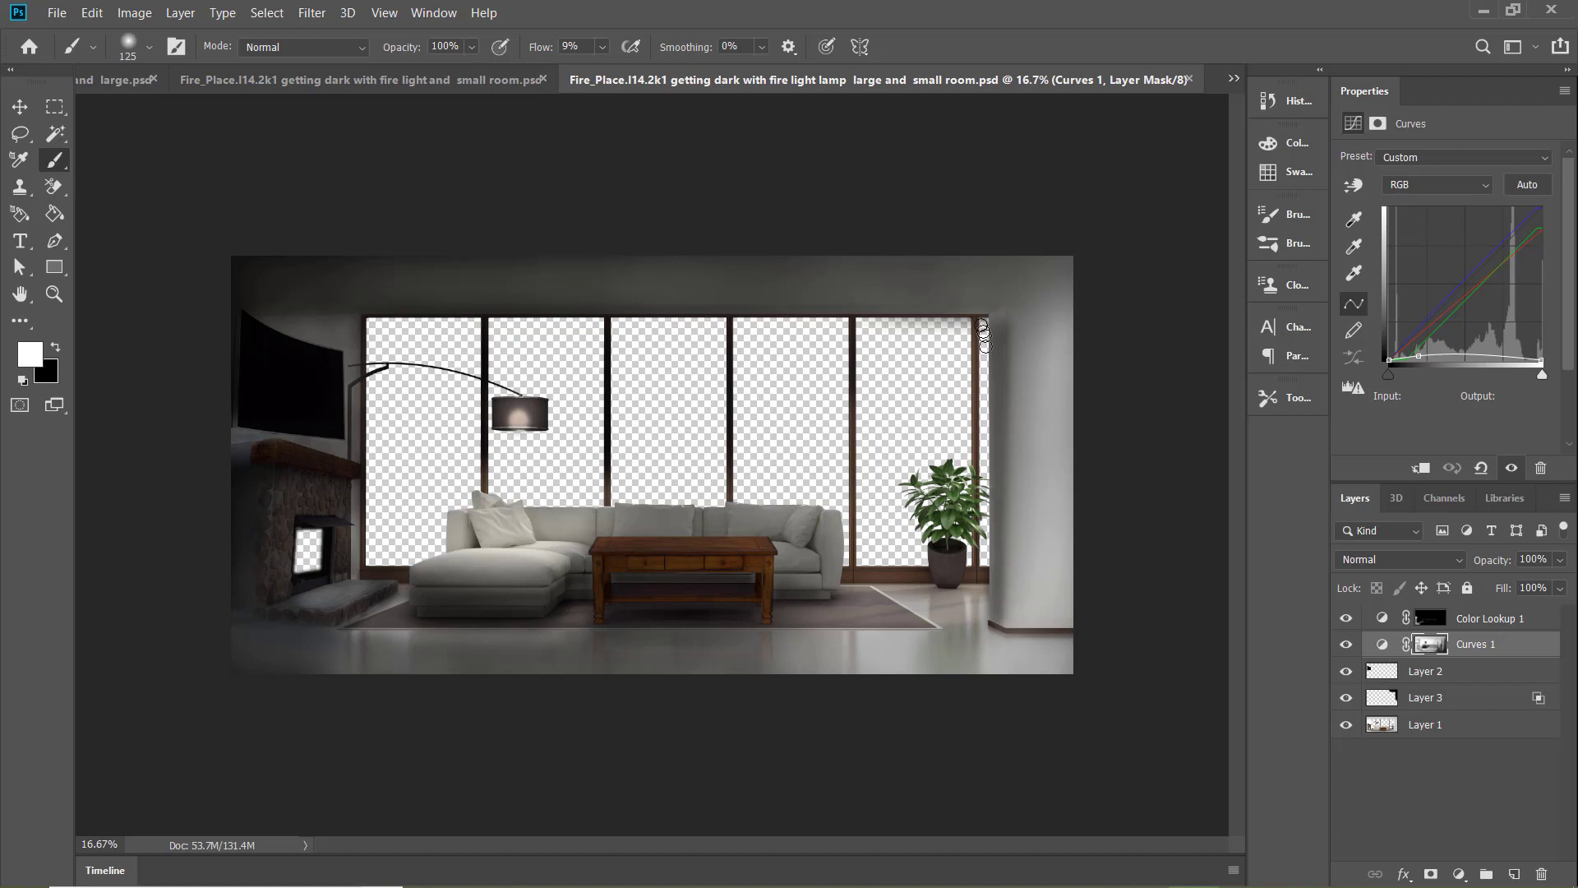
drag(994, 620, 1001, 639)
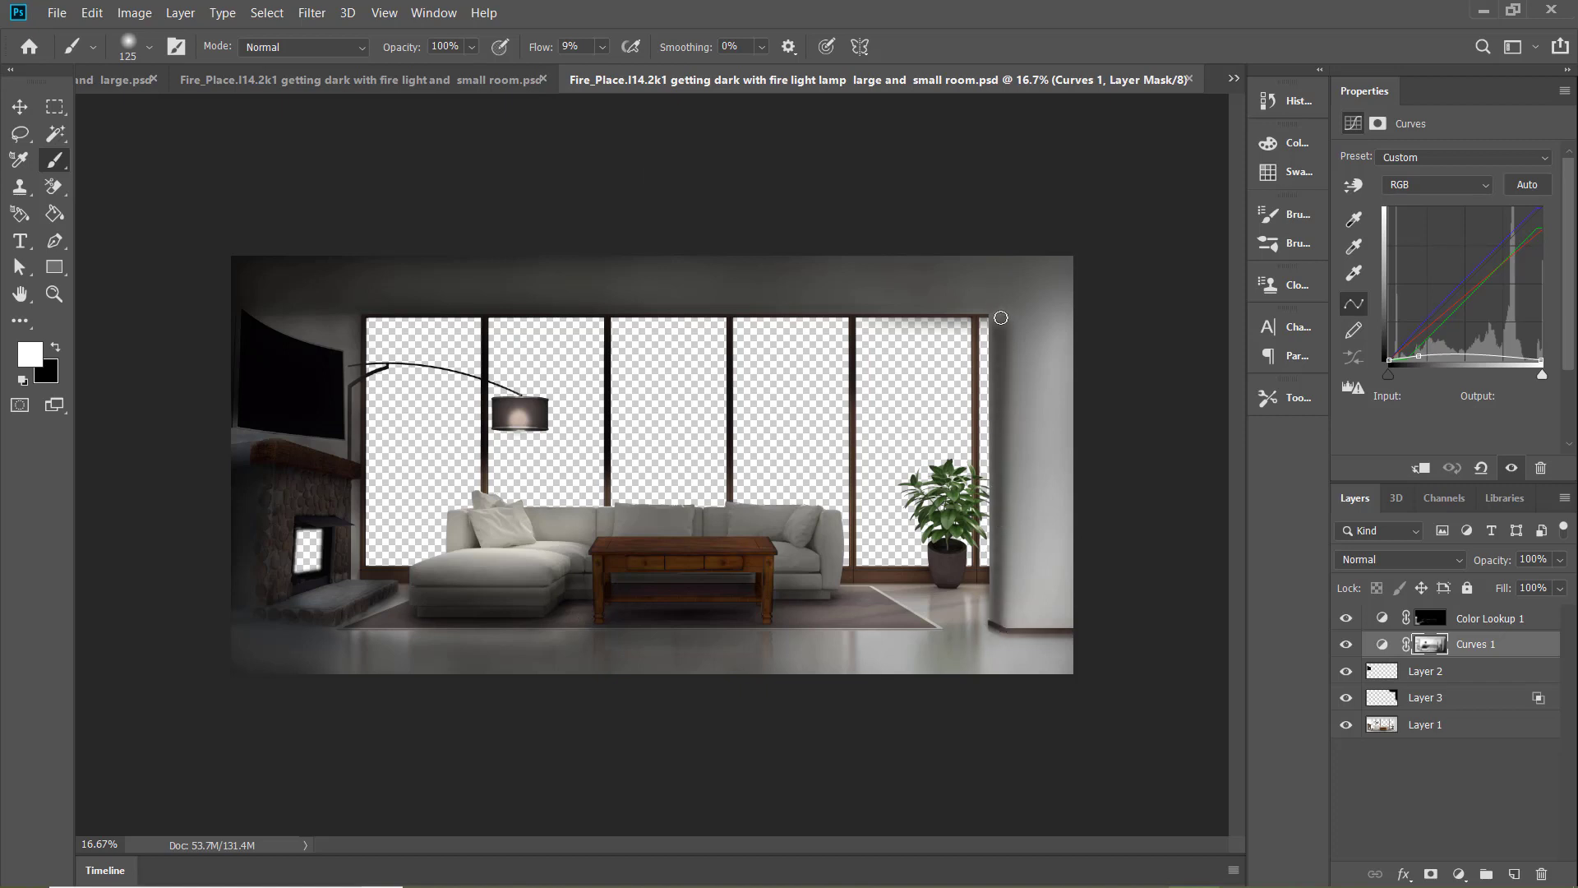
drag(739, 307, 986, 314)
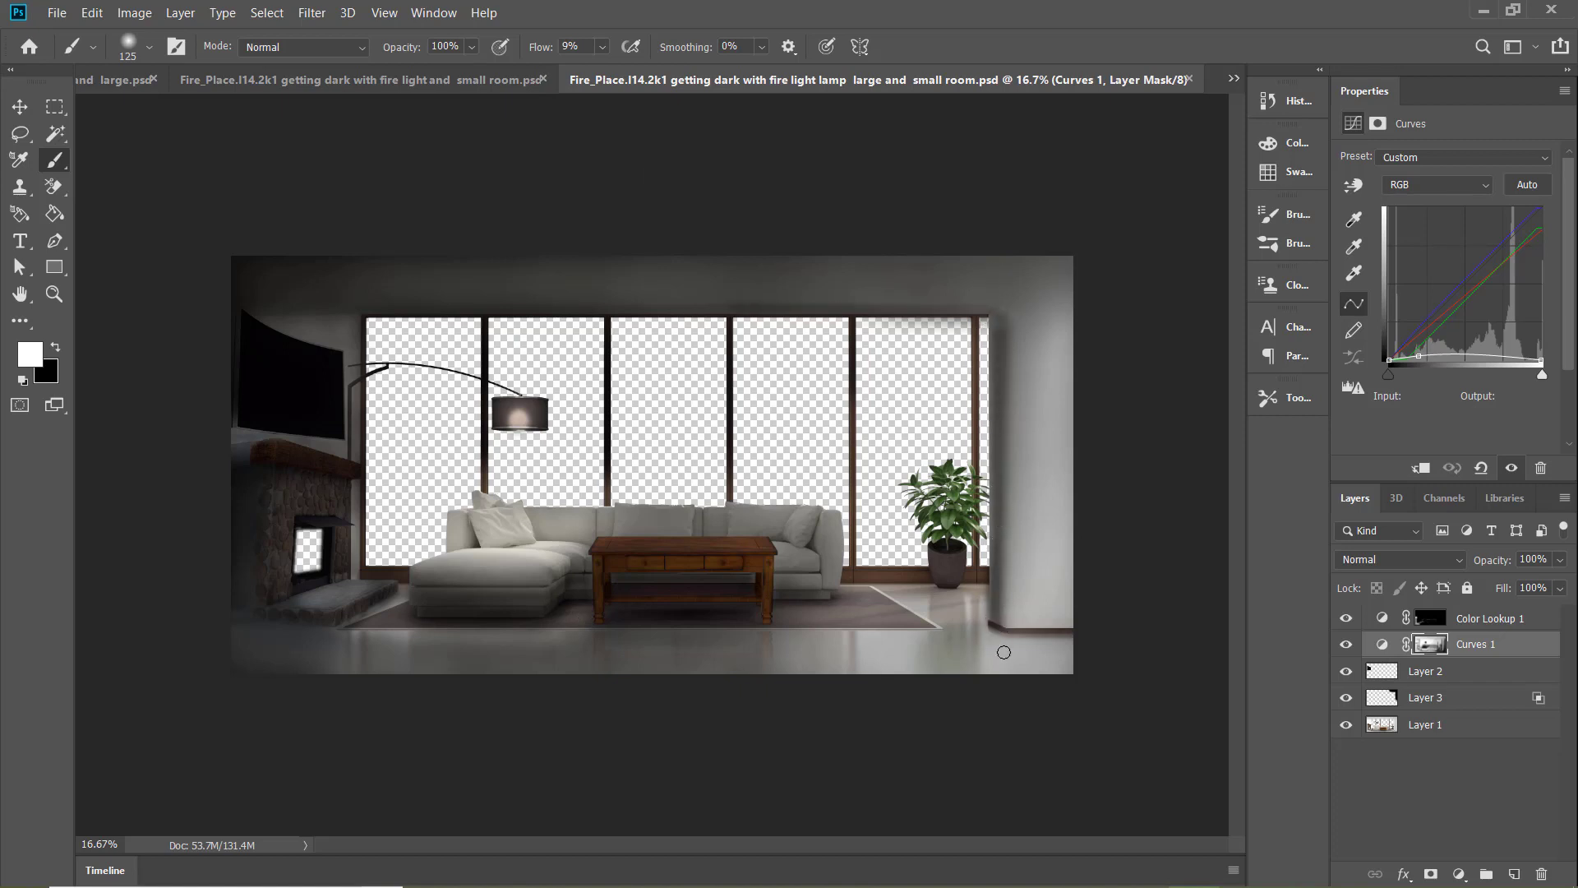
Paint black at 3% flow down the column's window-side edge on the Curves 1 mask with a size 400 brush, and save
drag(606, 46, 602, 45)
click(992, 324)
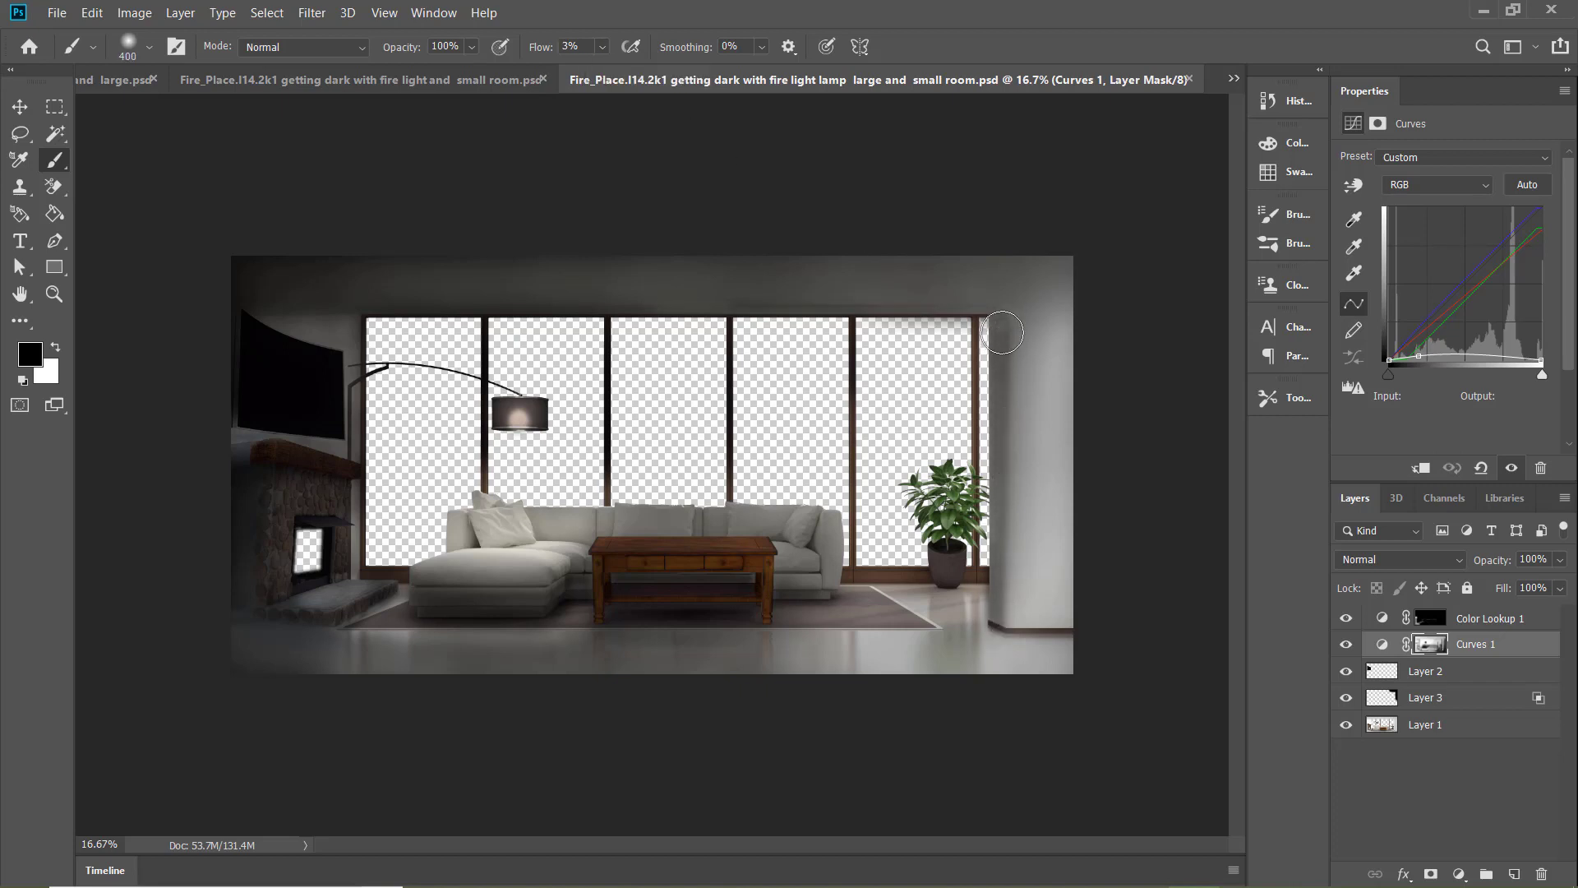
drag(1002, 332, 993, 662)
key(ctrl+s)
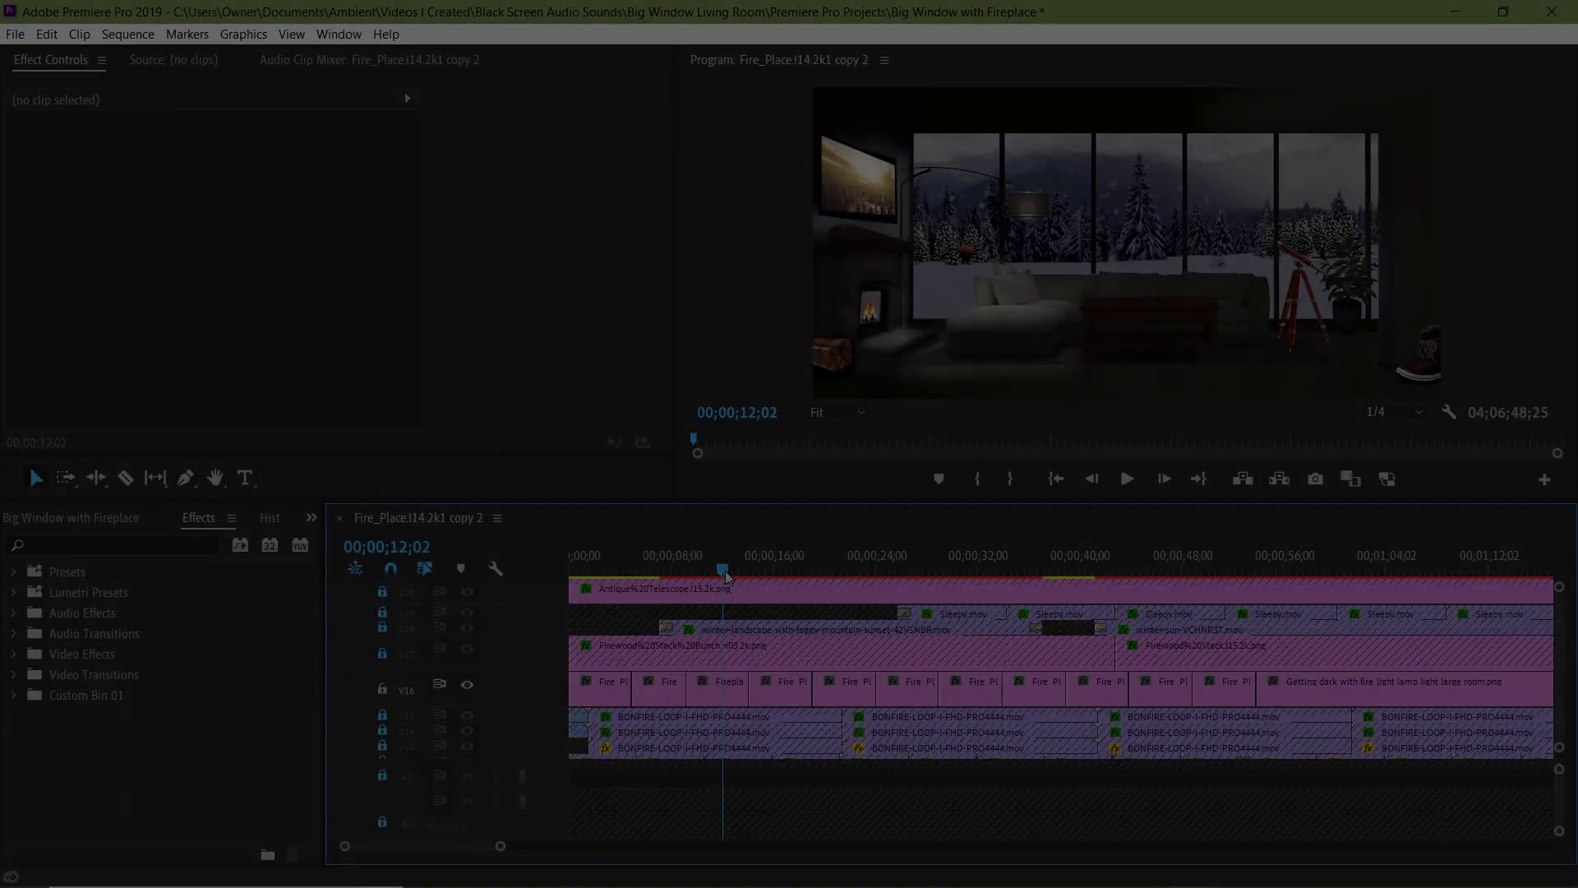
In Premiere Pro, move the water puddle under the snow boots to position 6155.0, 2764.0 and adjust its clip on V22
drag(724, 570, 1153, 568)
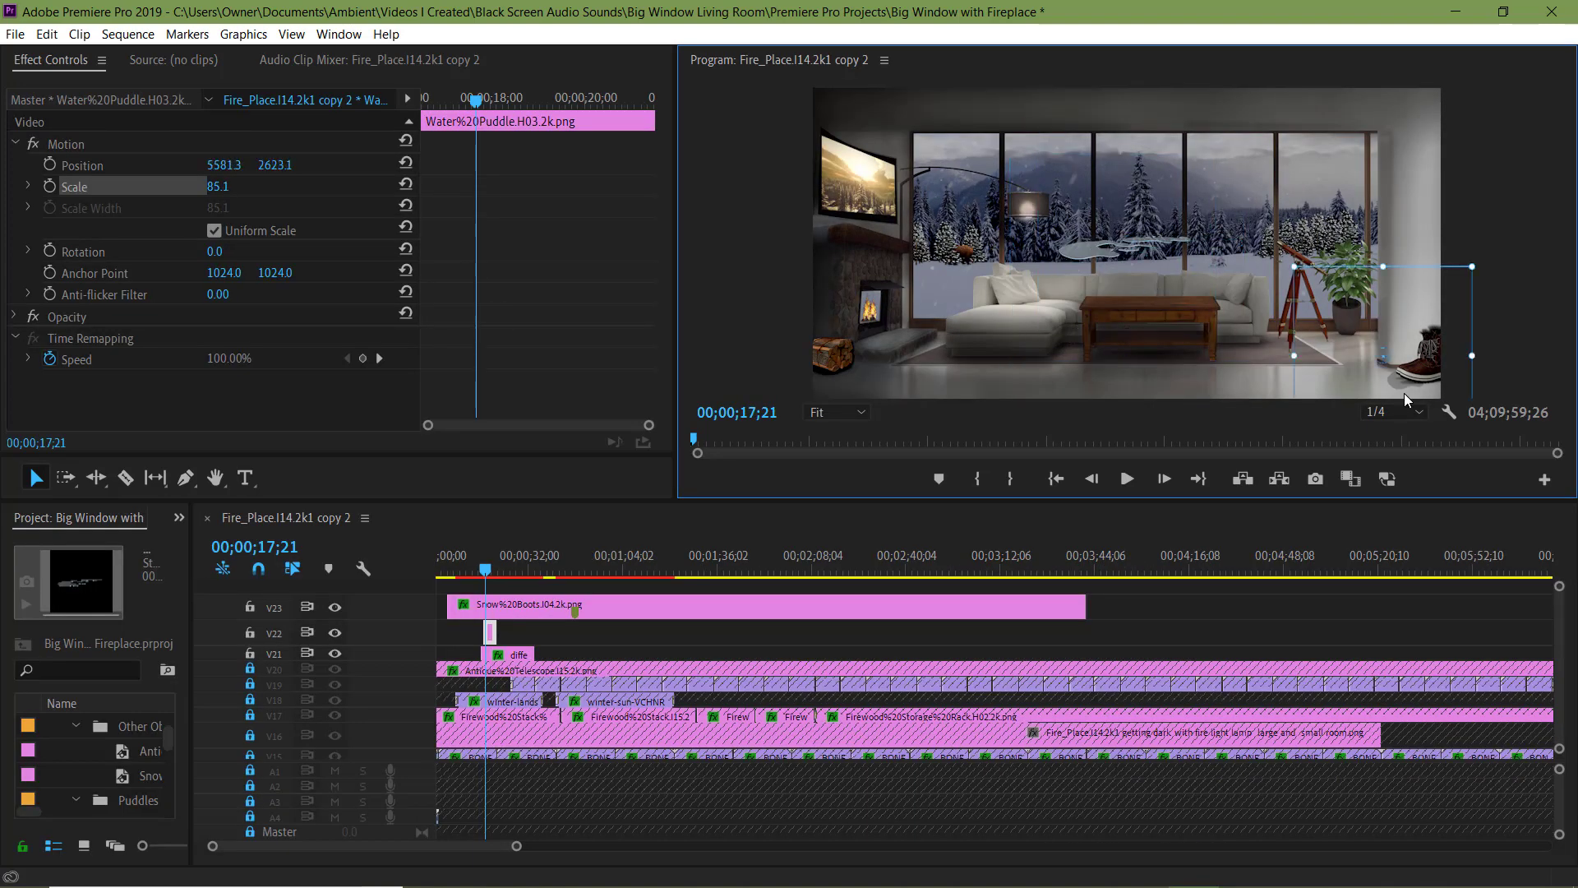
mouse_move(1403, 393)
mouse_down()
mouse_move(1443, 393)
mouse_move(1424, 396)
mouse_up()
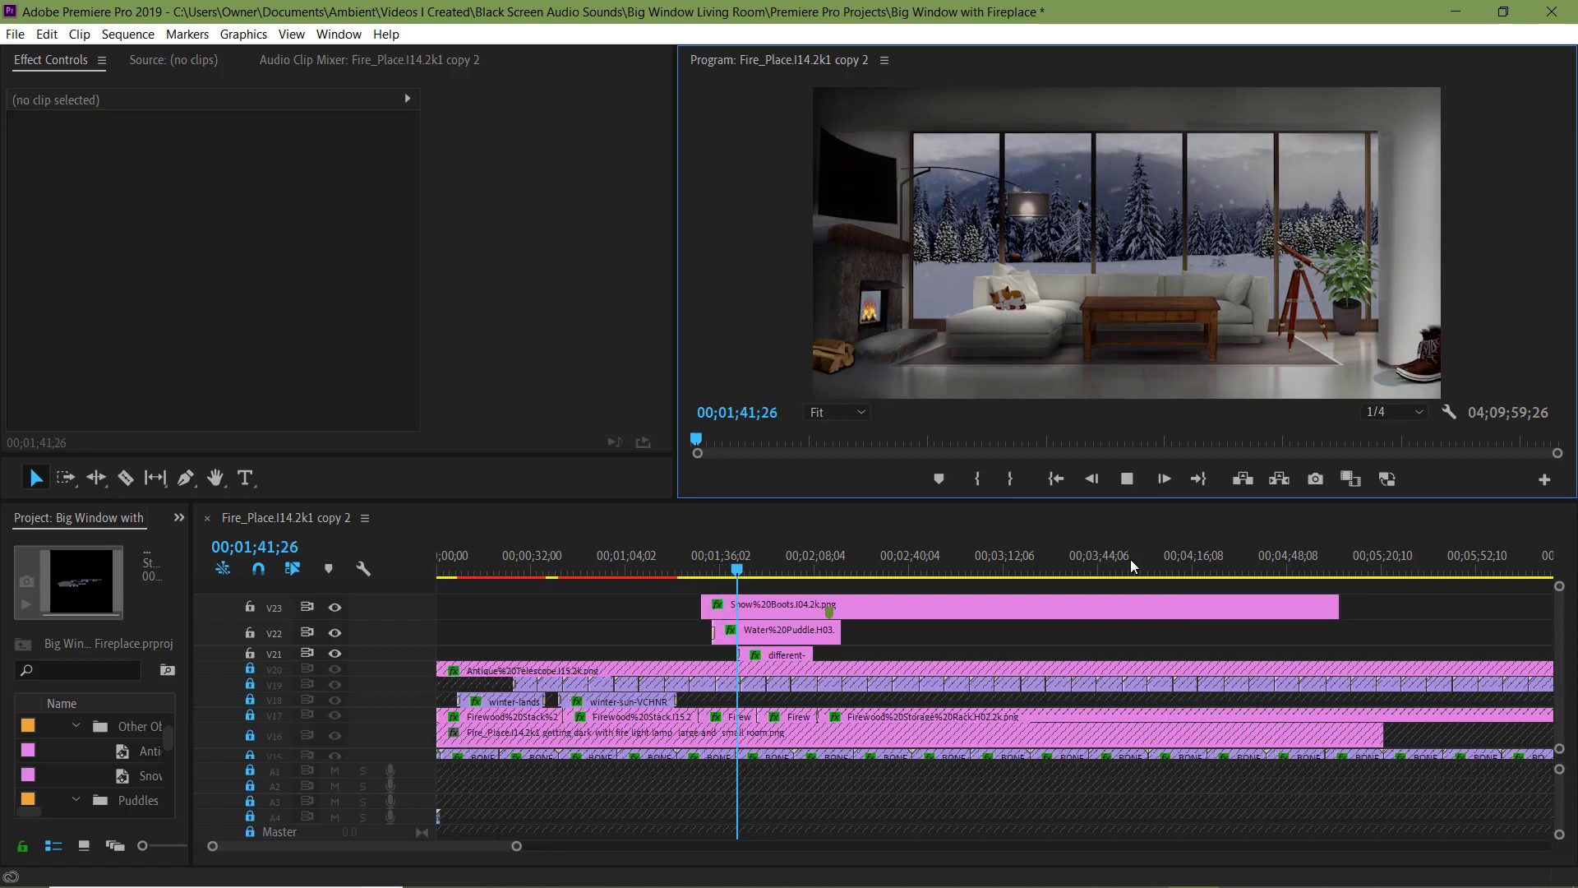
drag(771, 635, 765, 636)
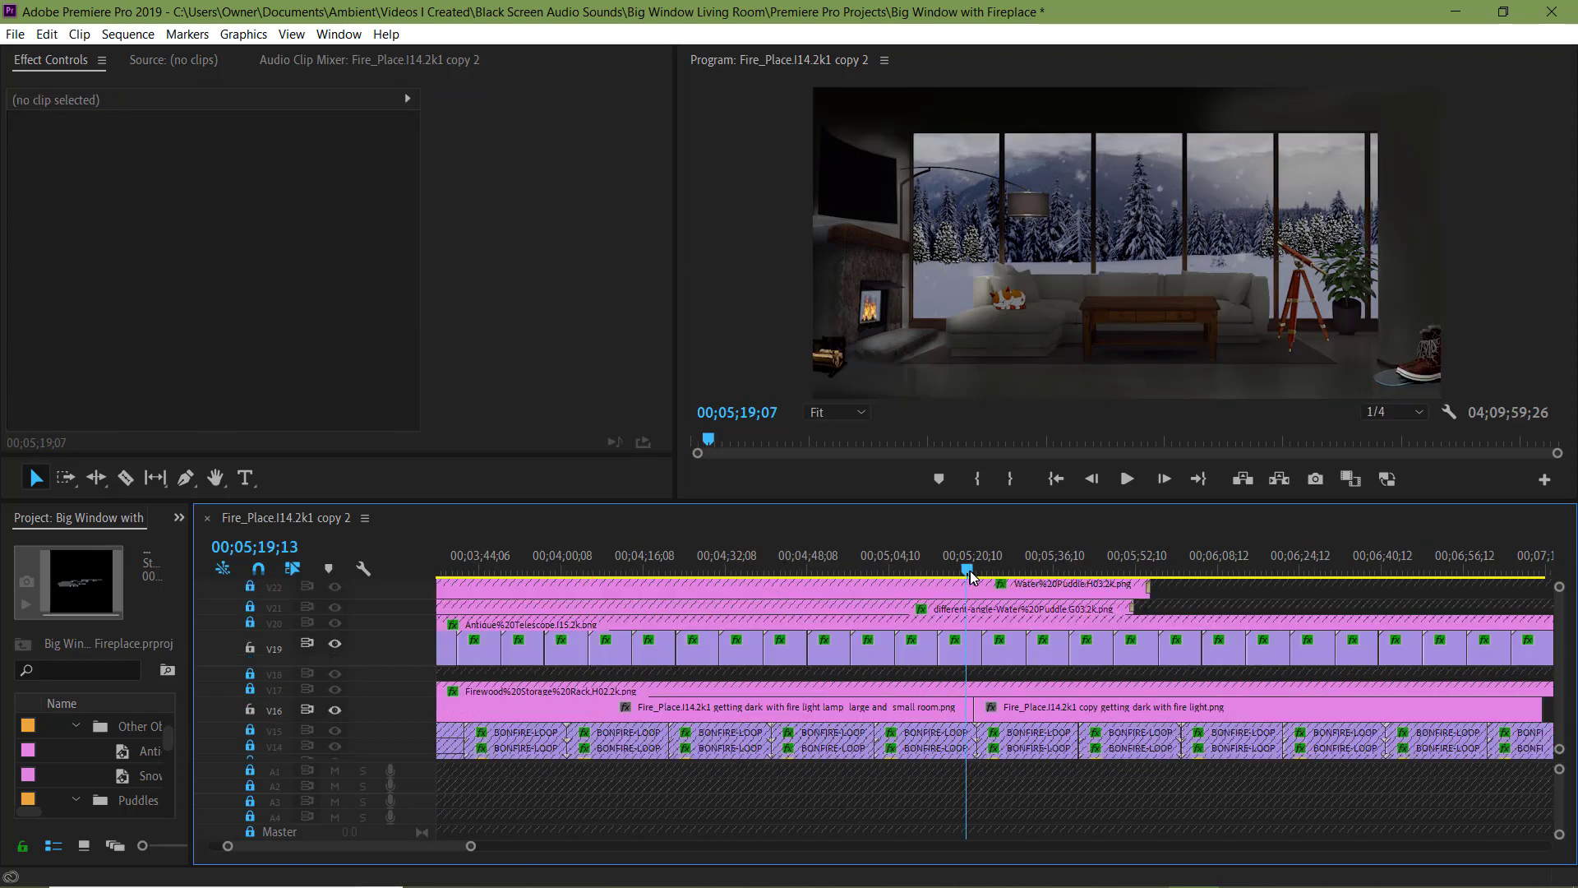
Trim the Cross Dissolve between the lamp-lit large-and-small-room clip and the fire-light clip on V16
drag(970, 577, 963, 576)
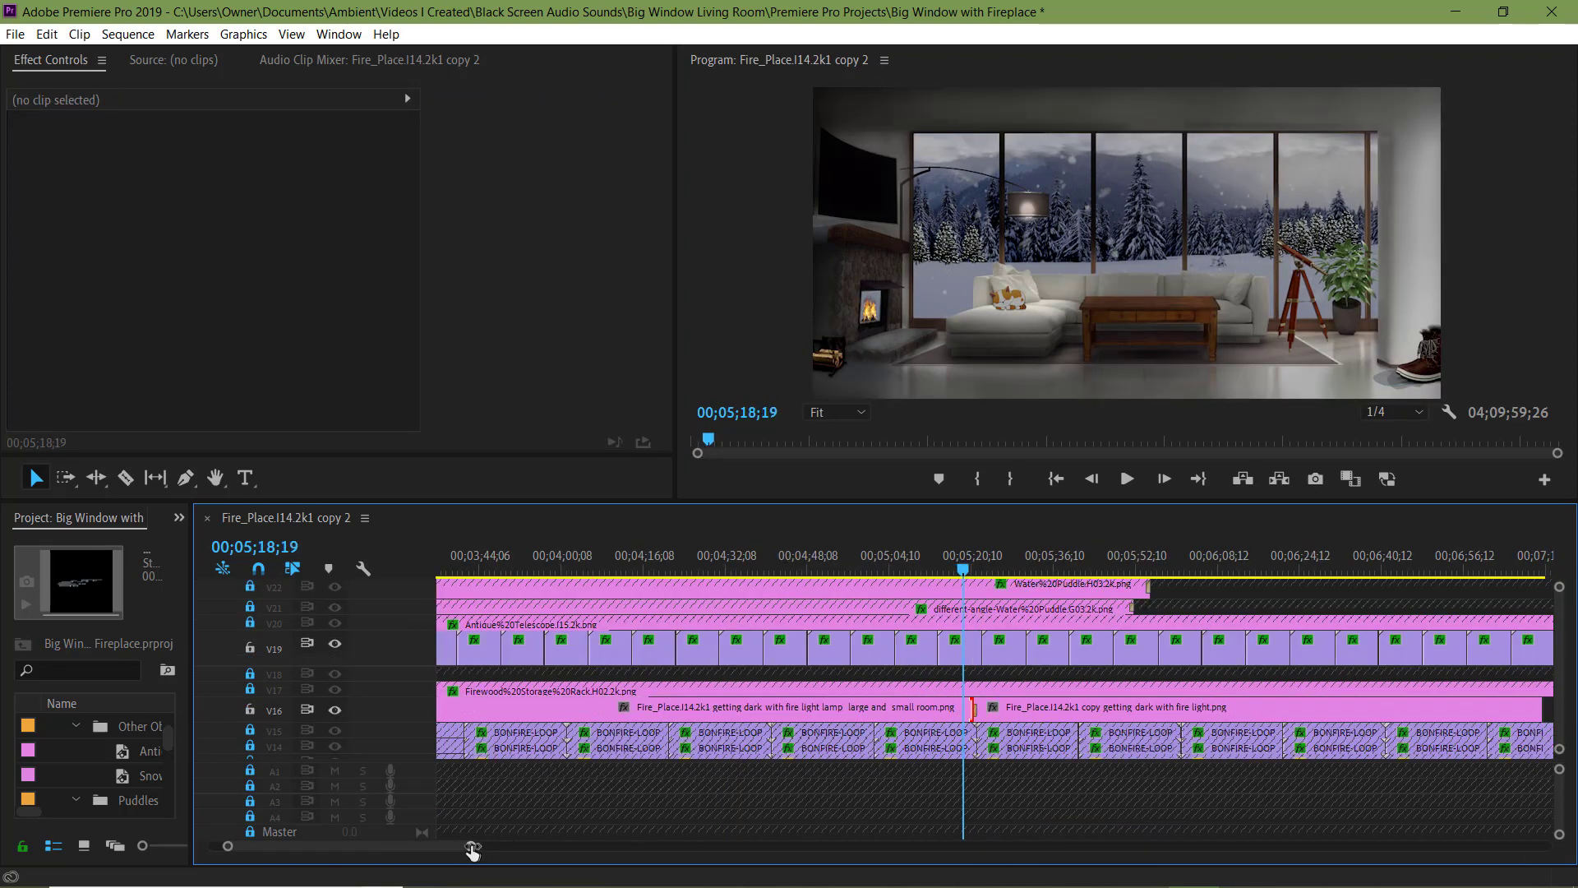
drag(470, 846, 304, 845)
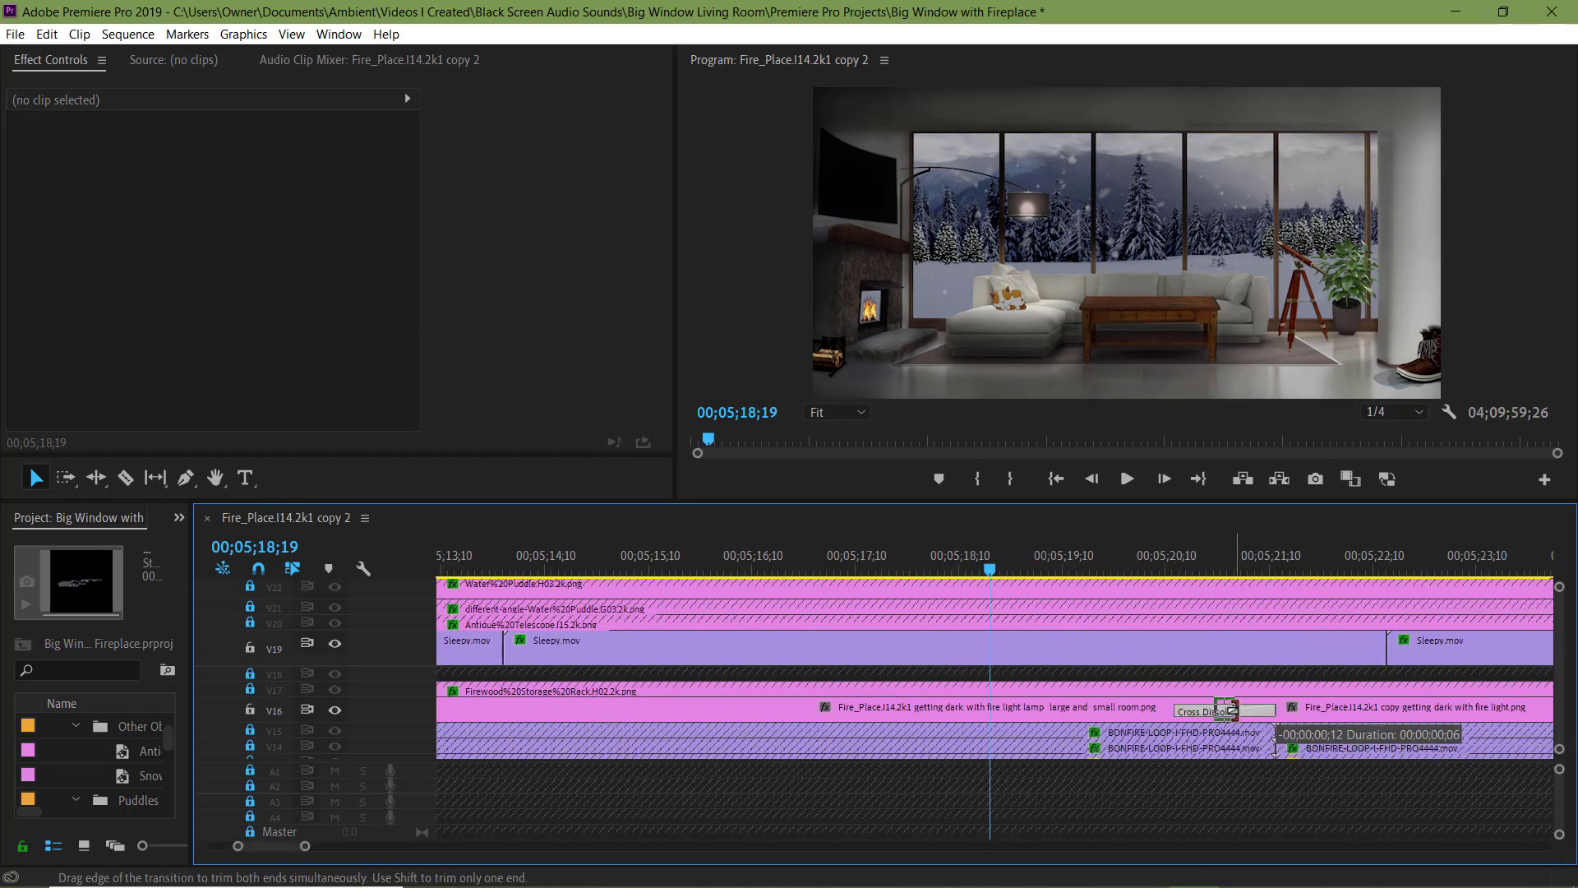